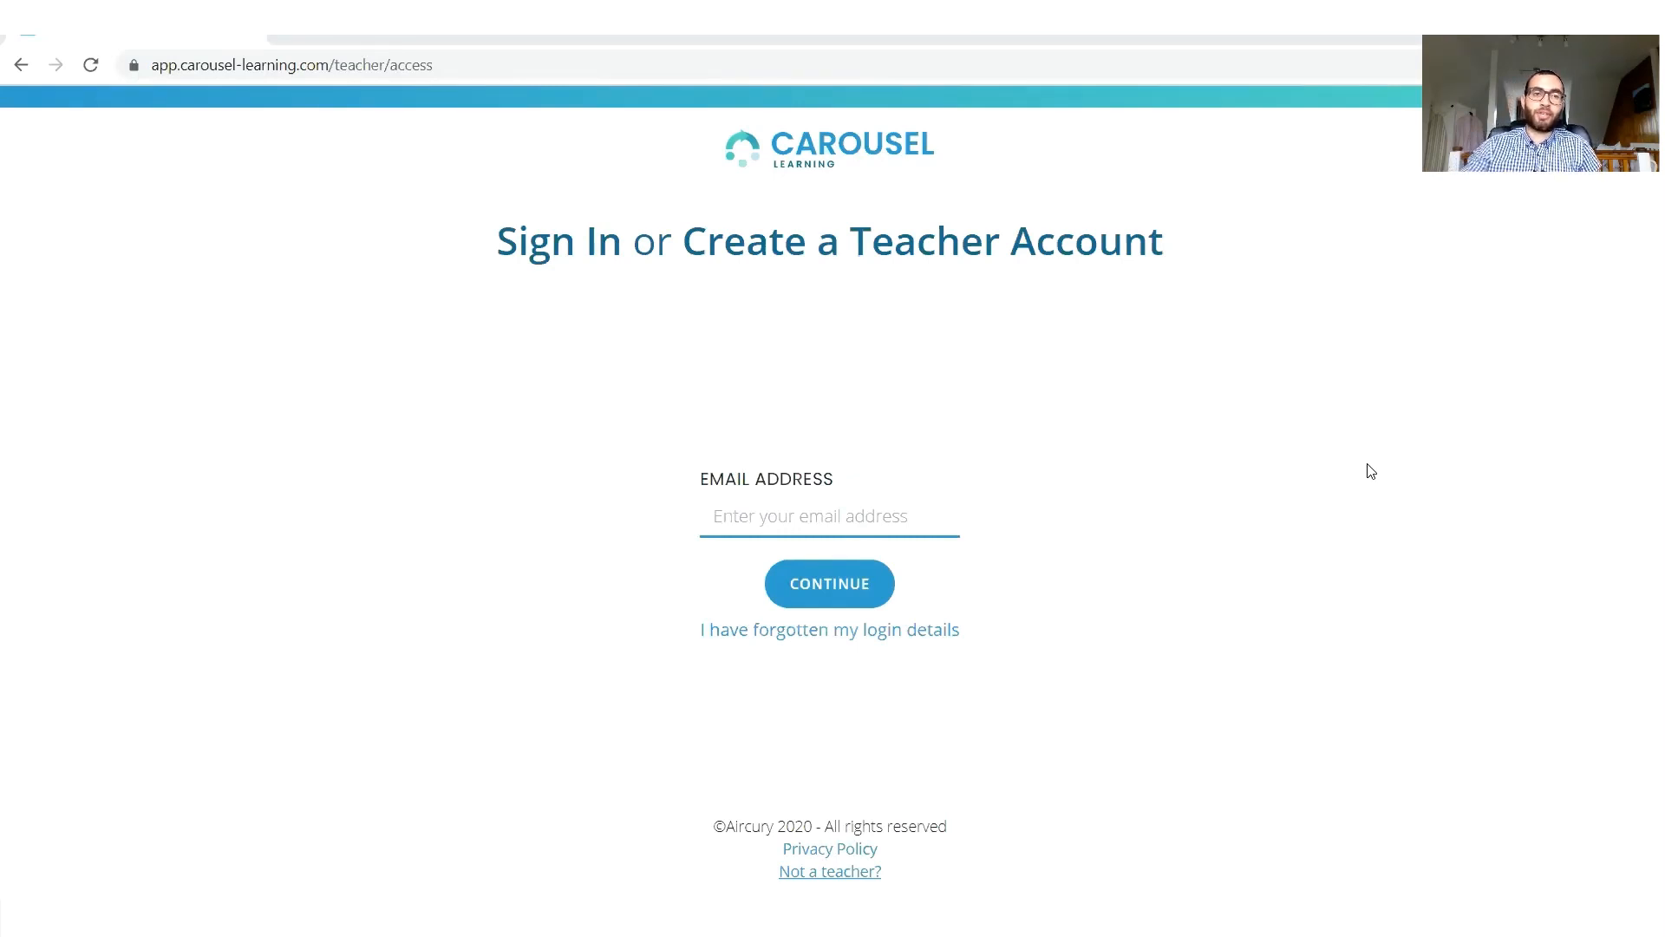
Sign in to the teacher account with the teacher's email address and account password.
click(864, 516)
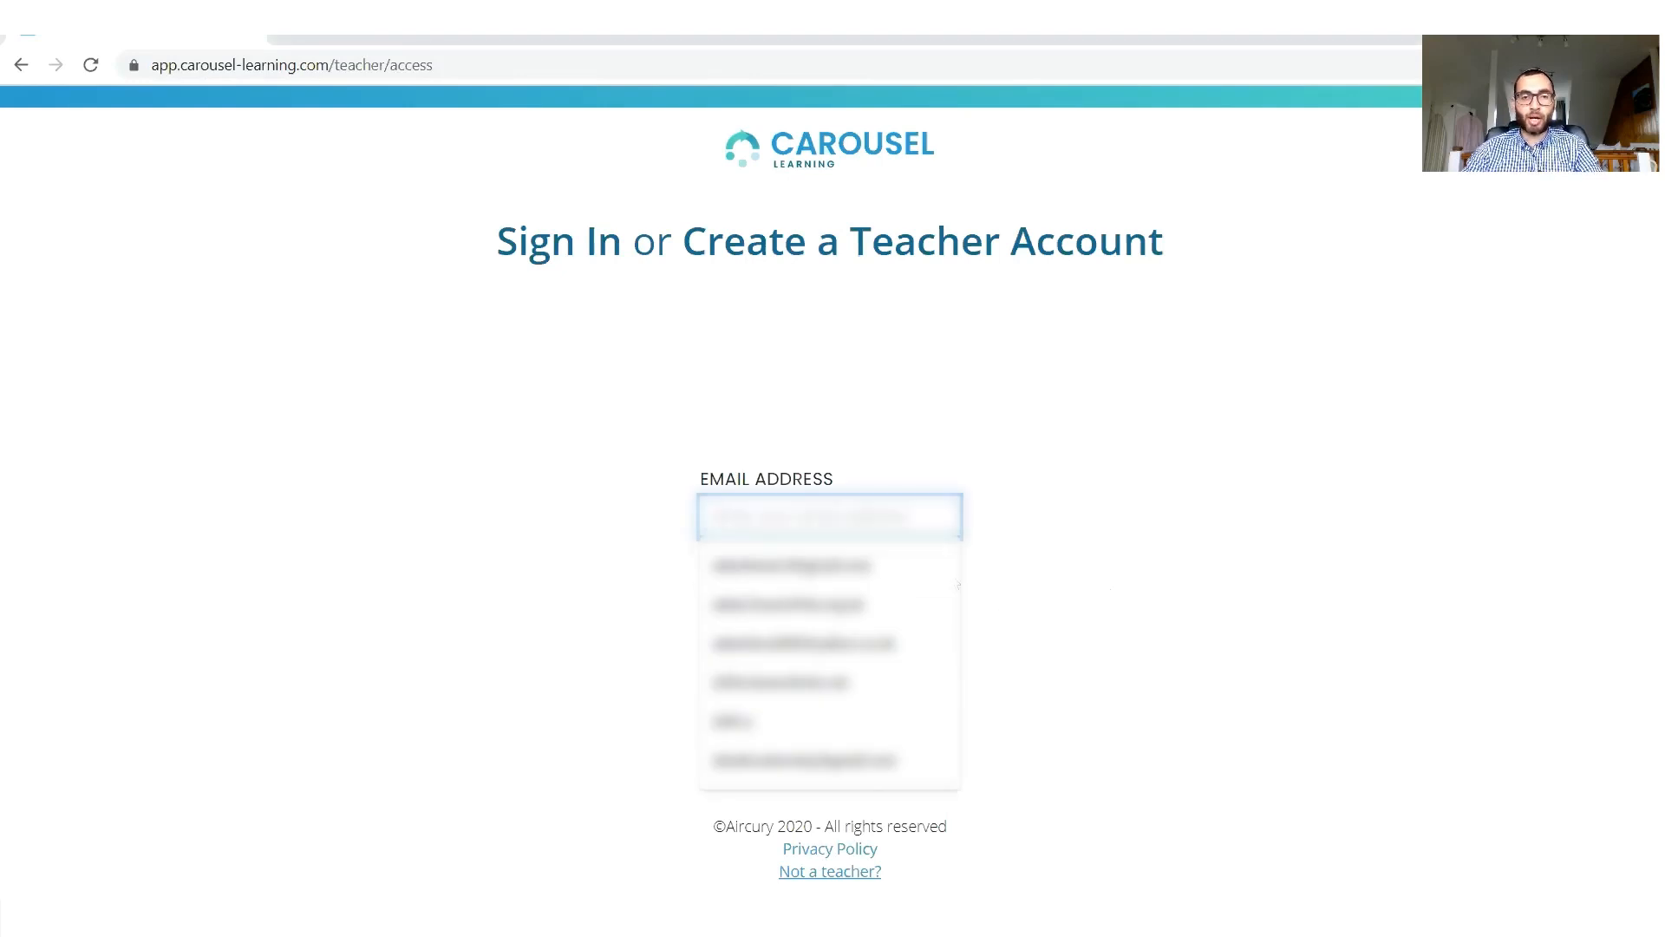
click(932, 574)
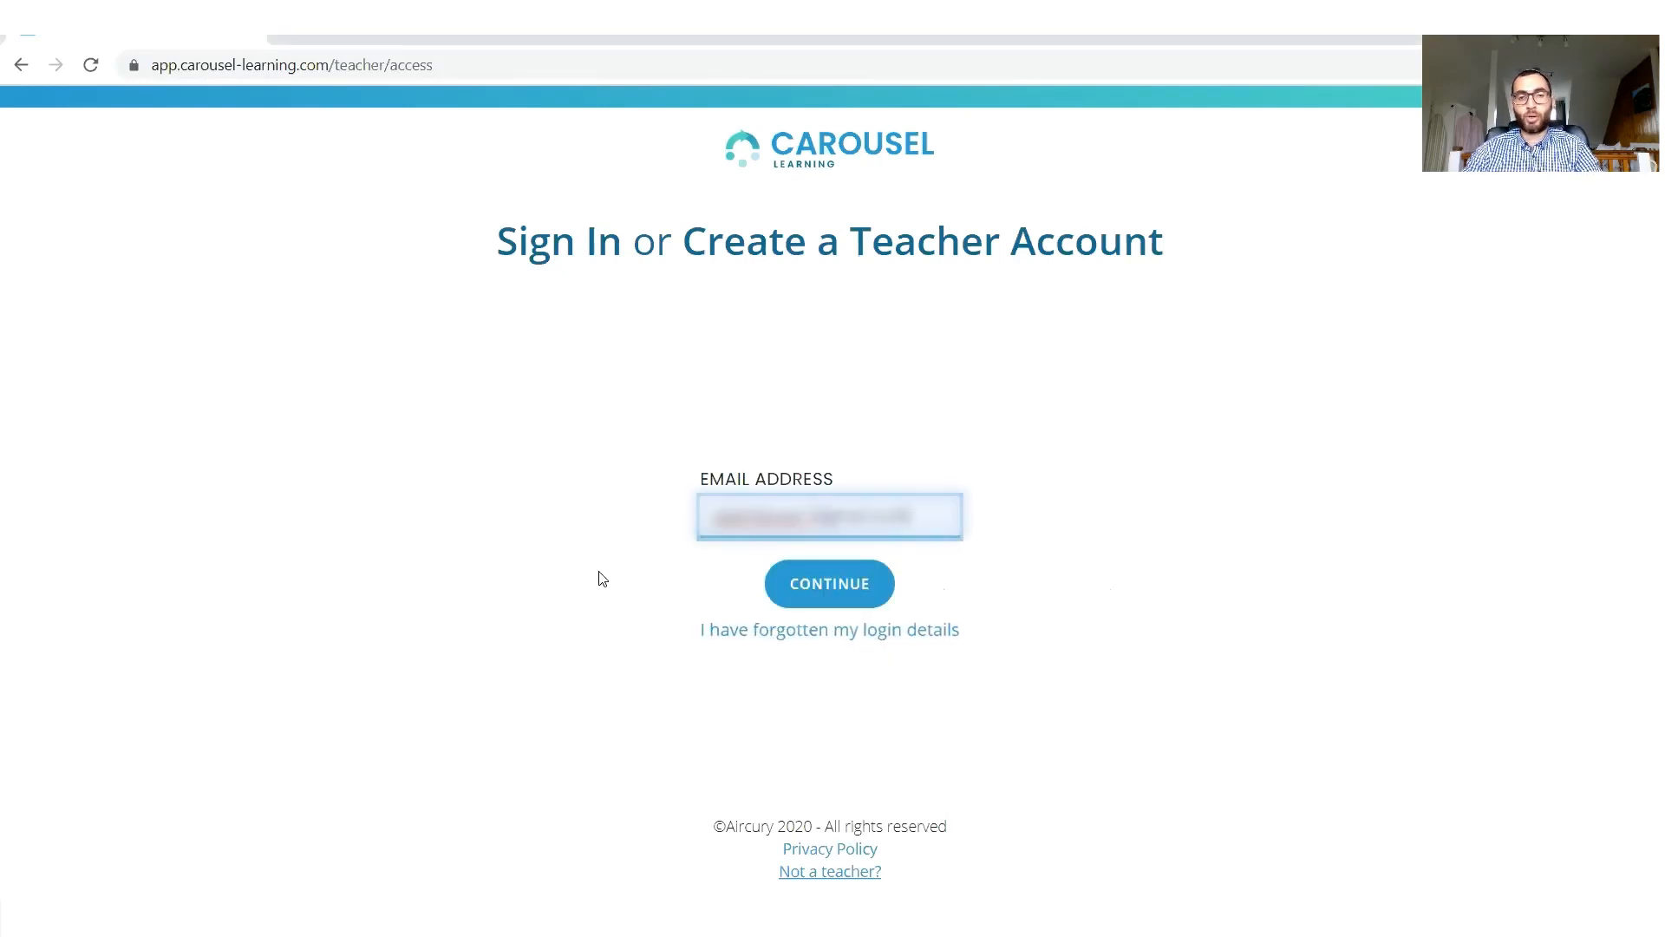
click(826, 583)
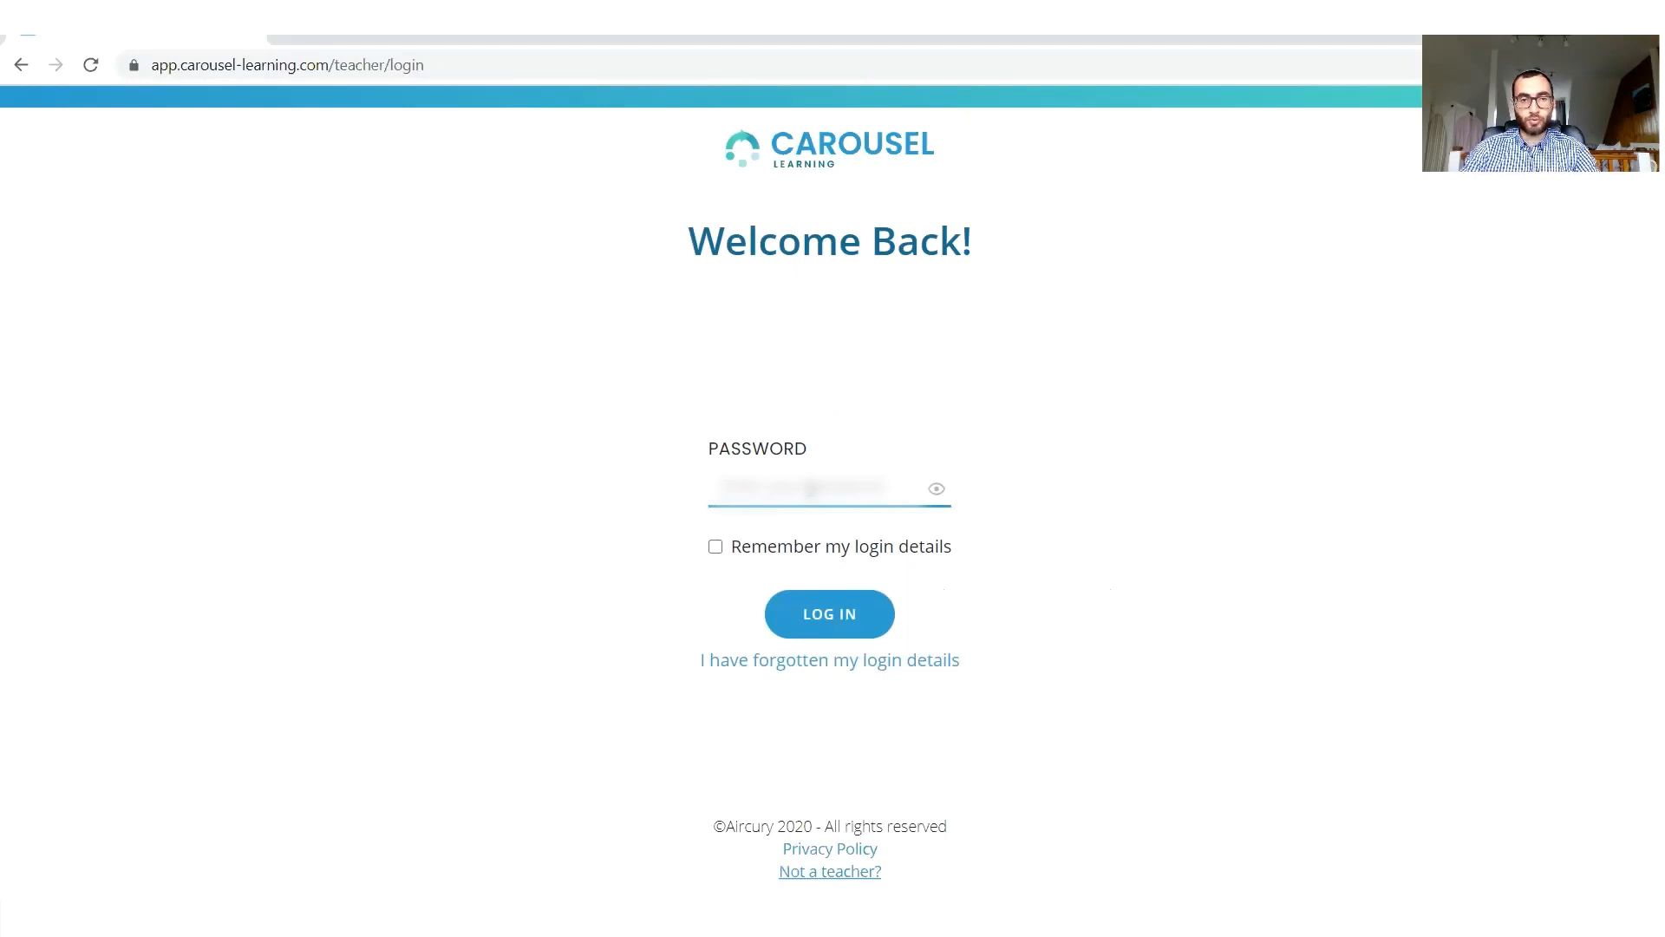
click(811, 488)
text(••••)
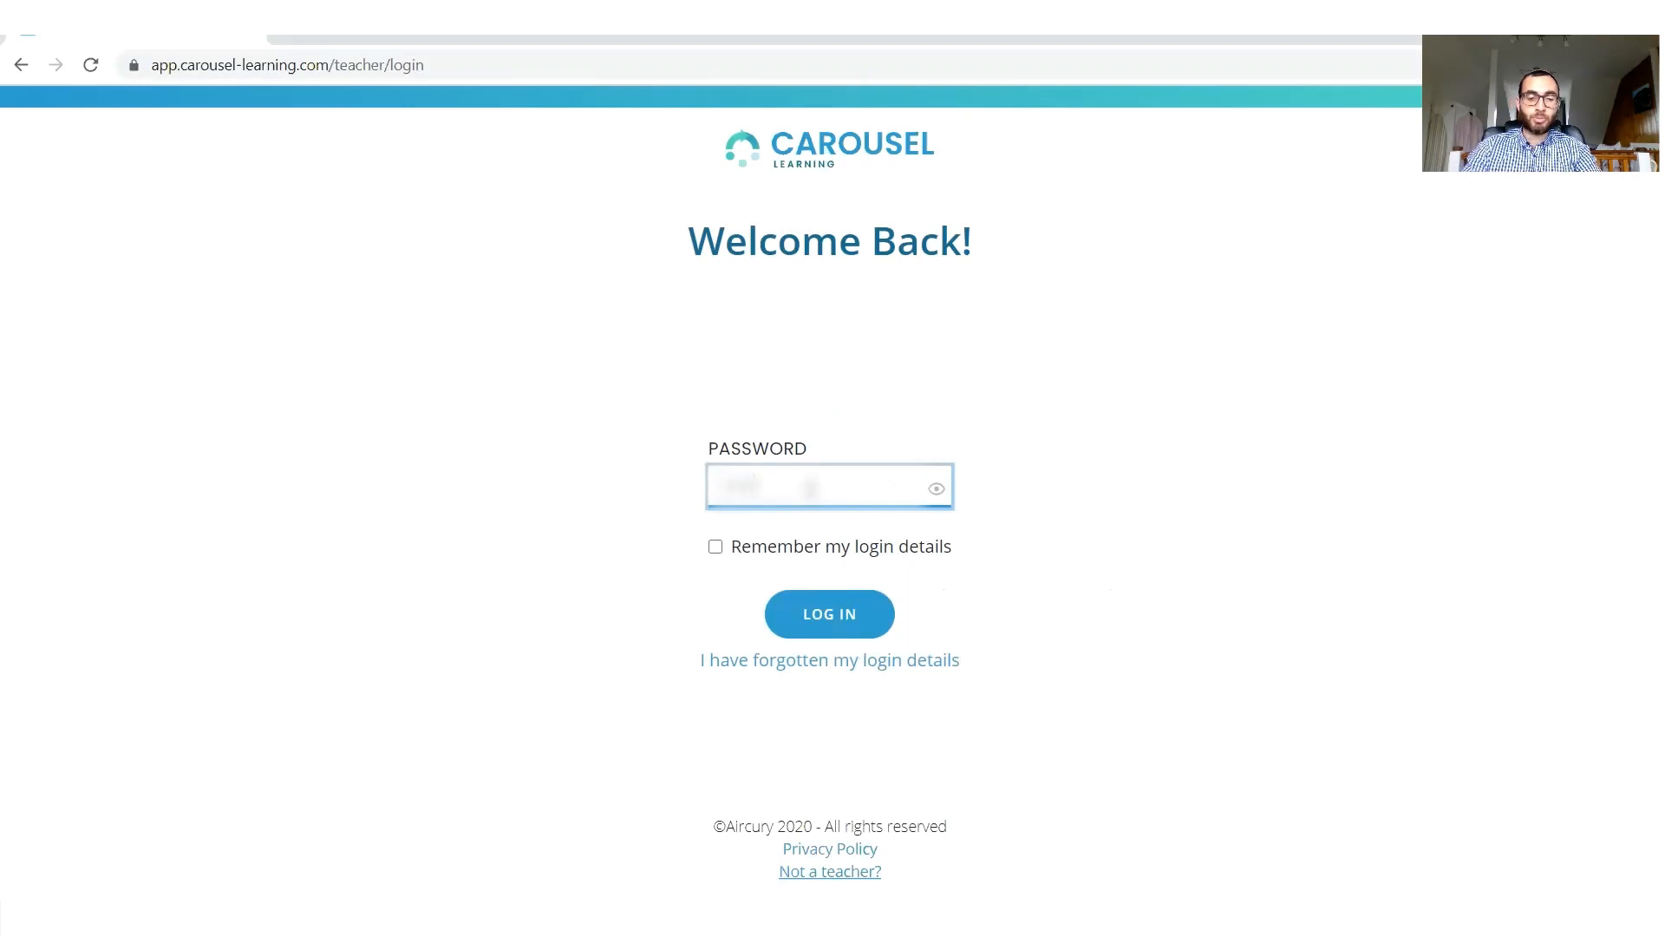
key(Return)
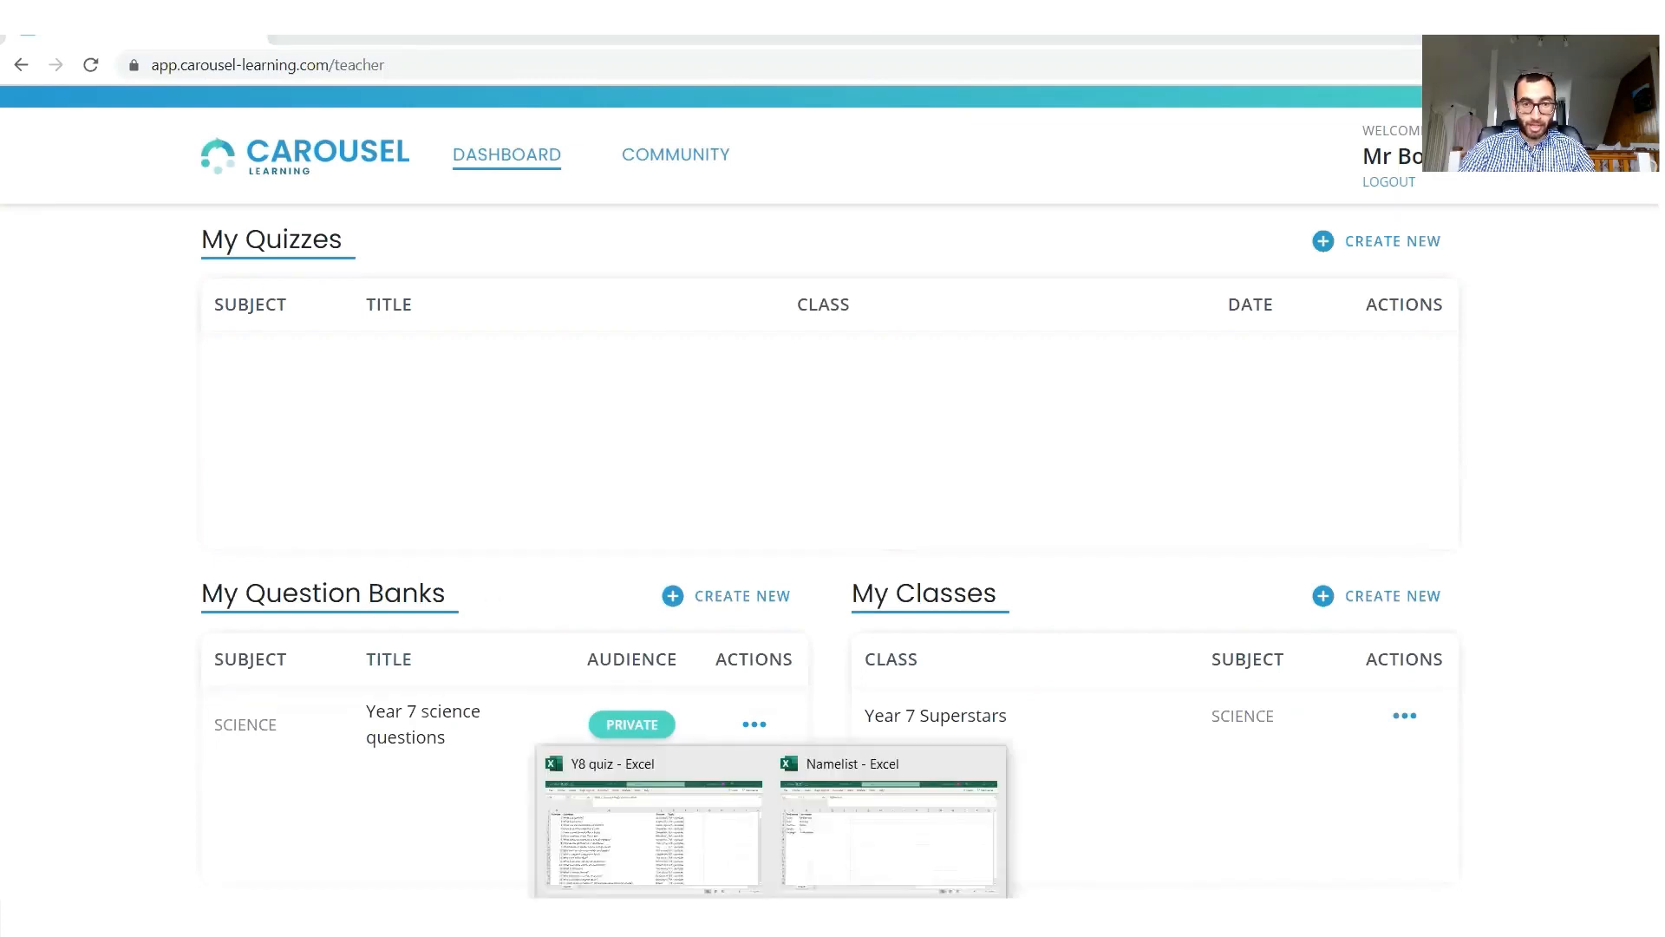
Switch to the Y8 quiz workbook in Excel, examine its number, question, answer and topic columns, and return to the Carousel dashboard.
click(680, 848)
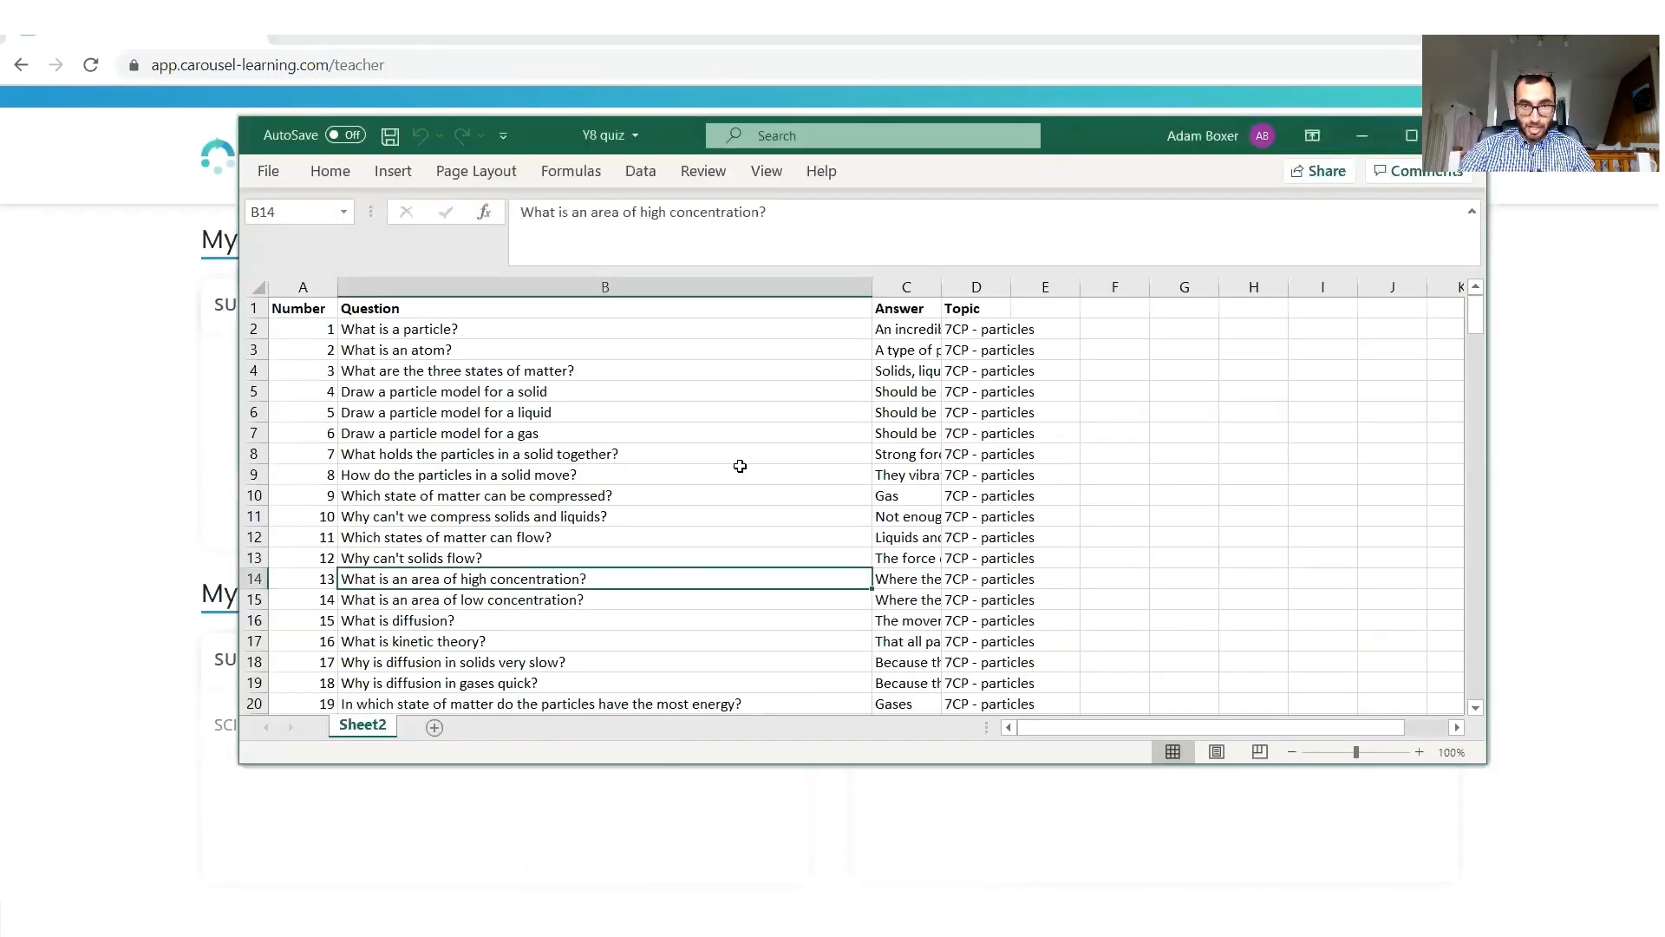
scroll(737, 477, down, 7)
scroll(736, 482, up, 7)
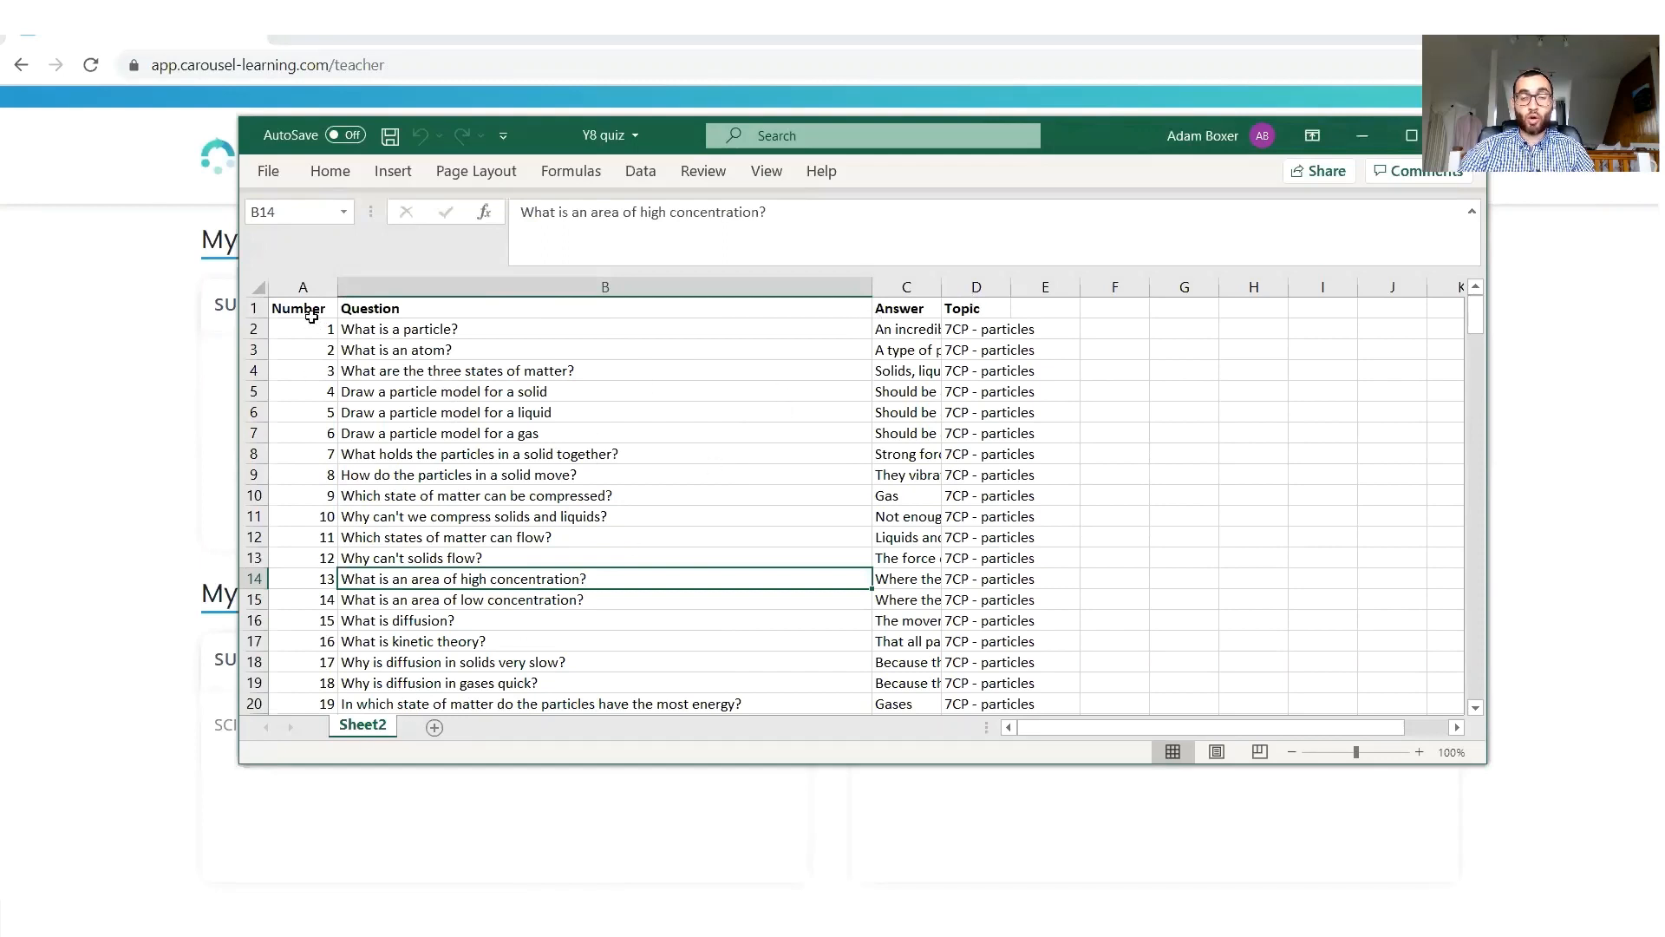
click(1364, 144)
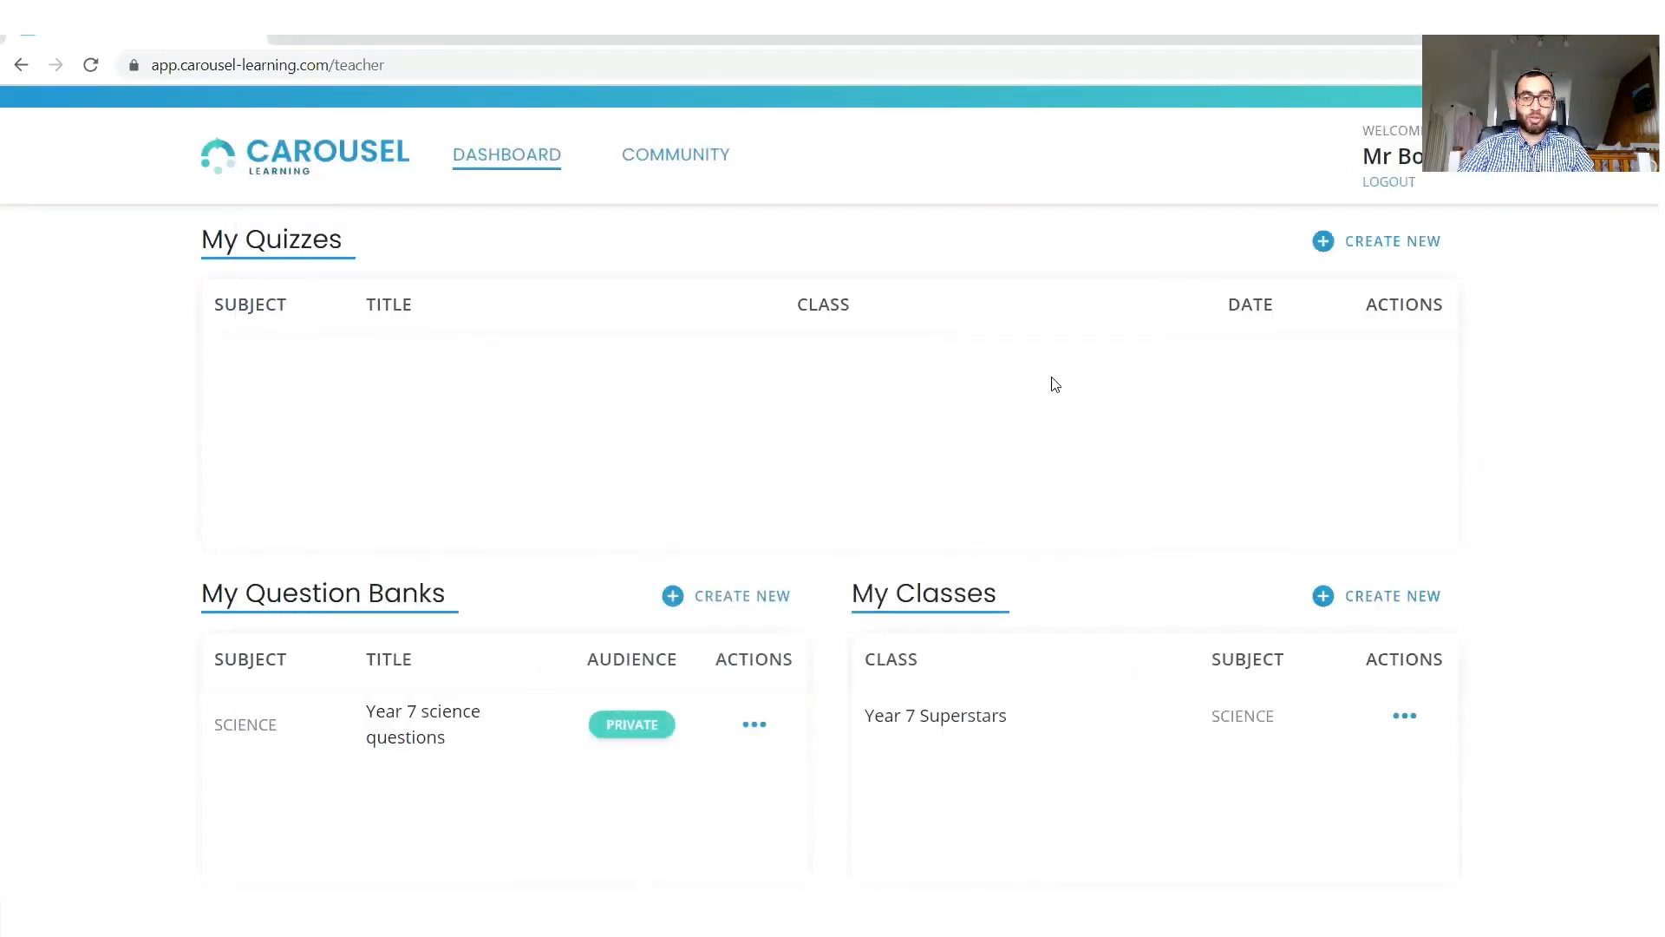
Start a new question bank and choose the Y8 quiz.xlsx file from the Desktop for it.
click(719, 597)
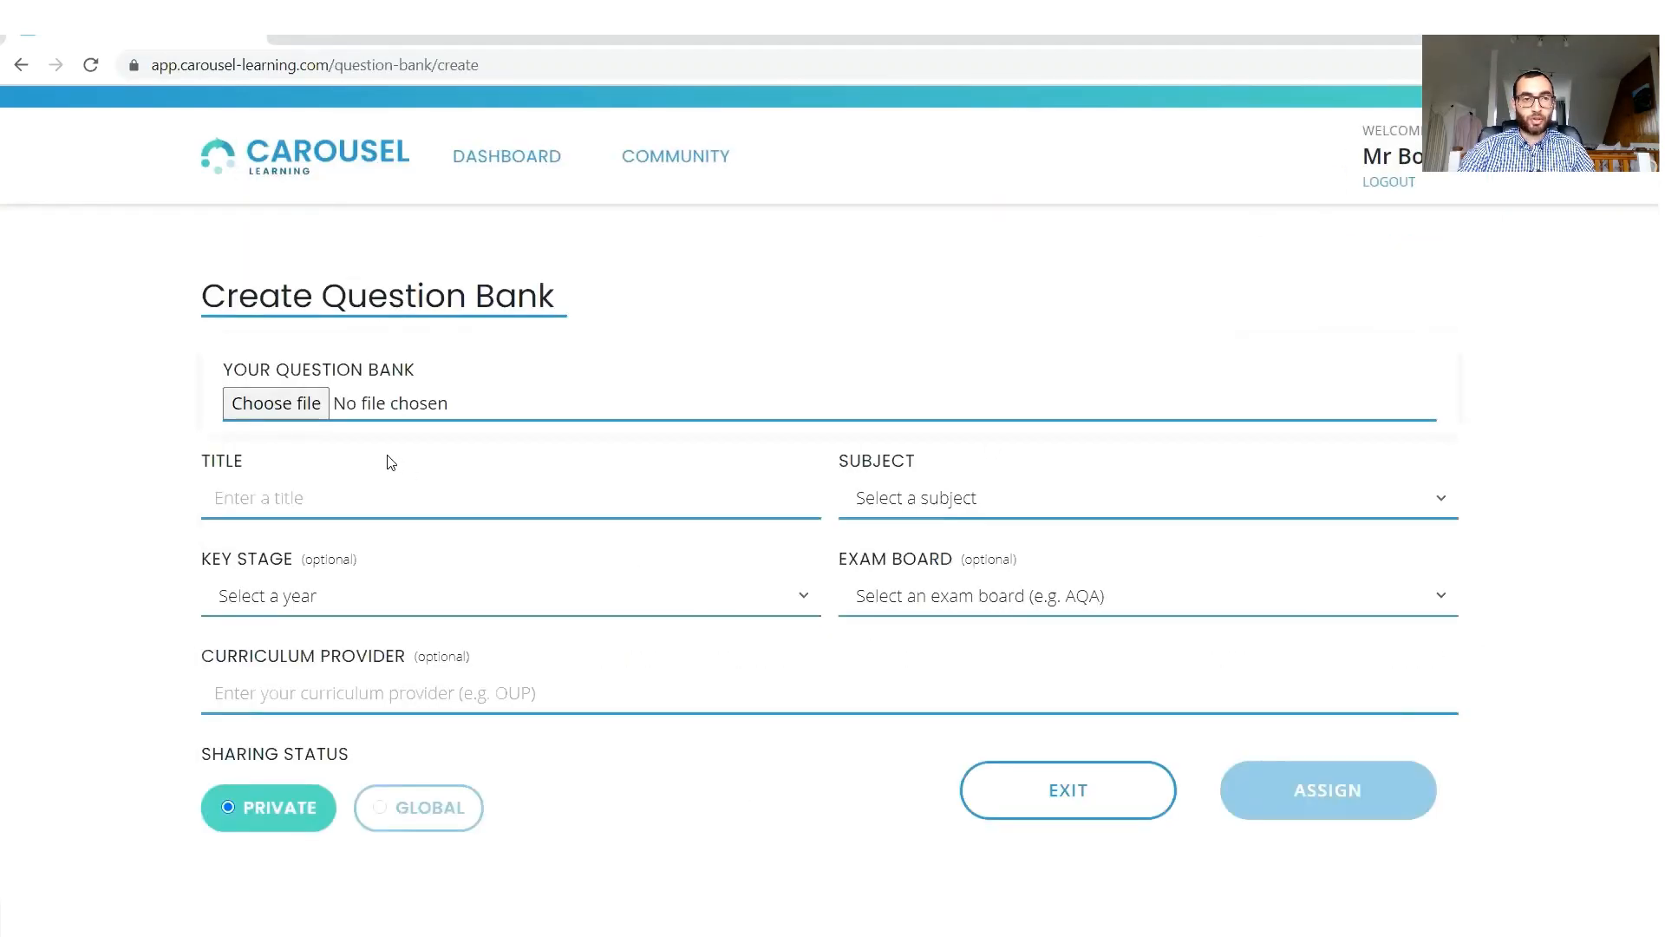
click(275, 404)
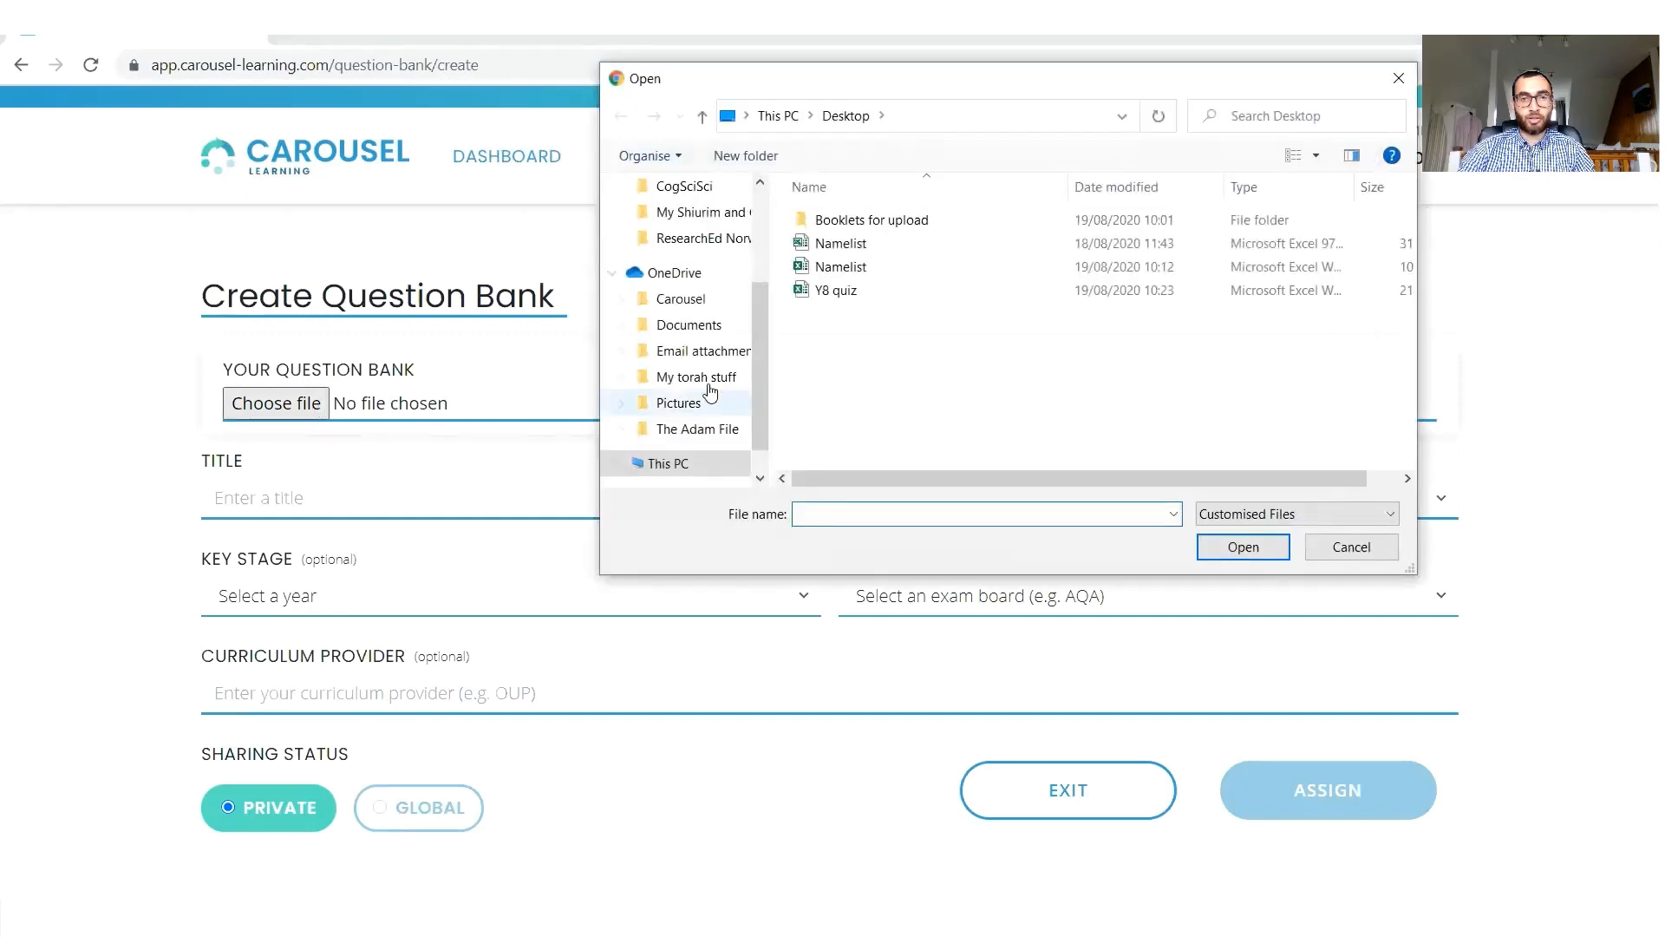
double_click(877, 300)
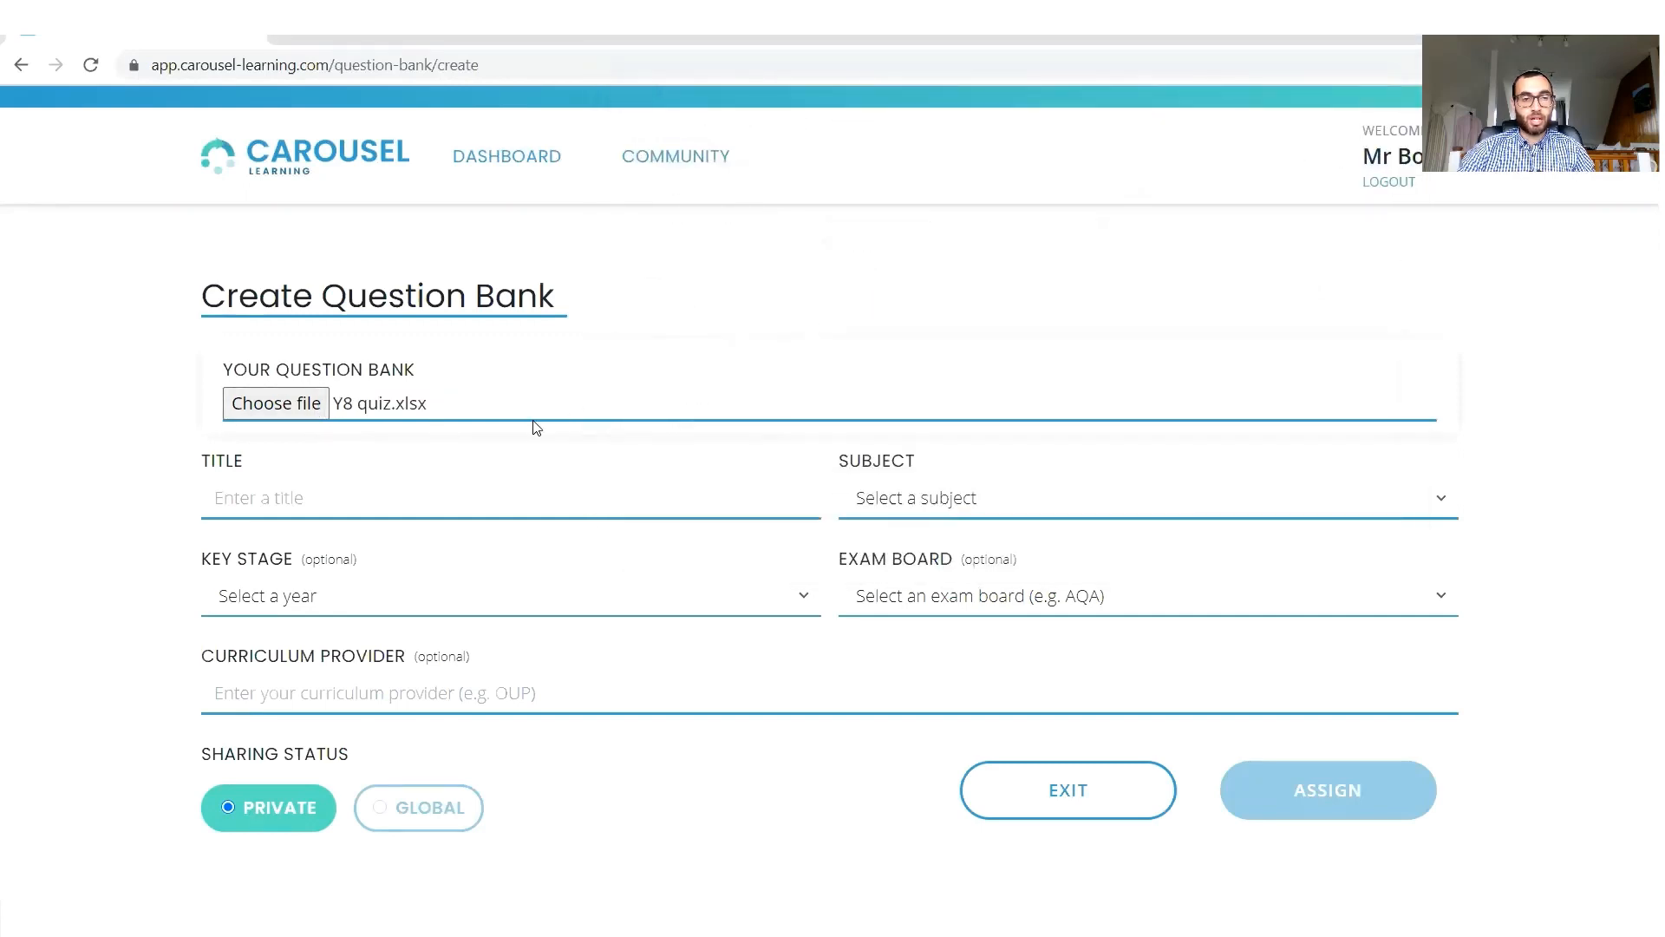
Title the question bank "Year 8 Science quiz" and set its subject to Science.
click(435, 496)
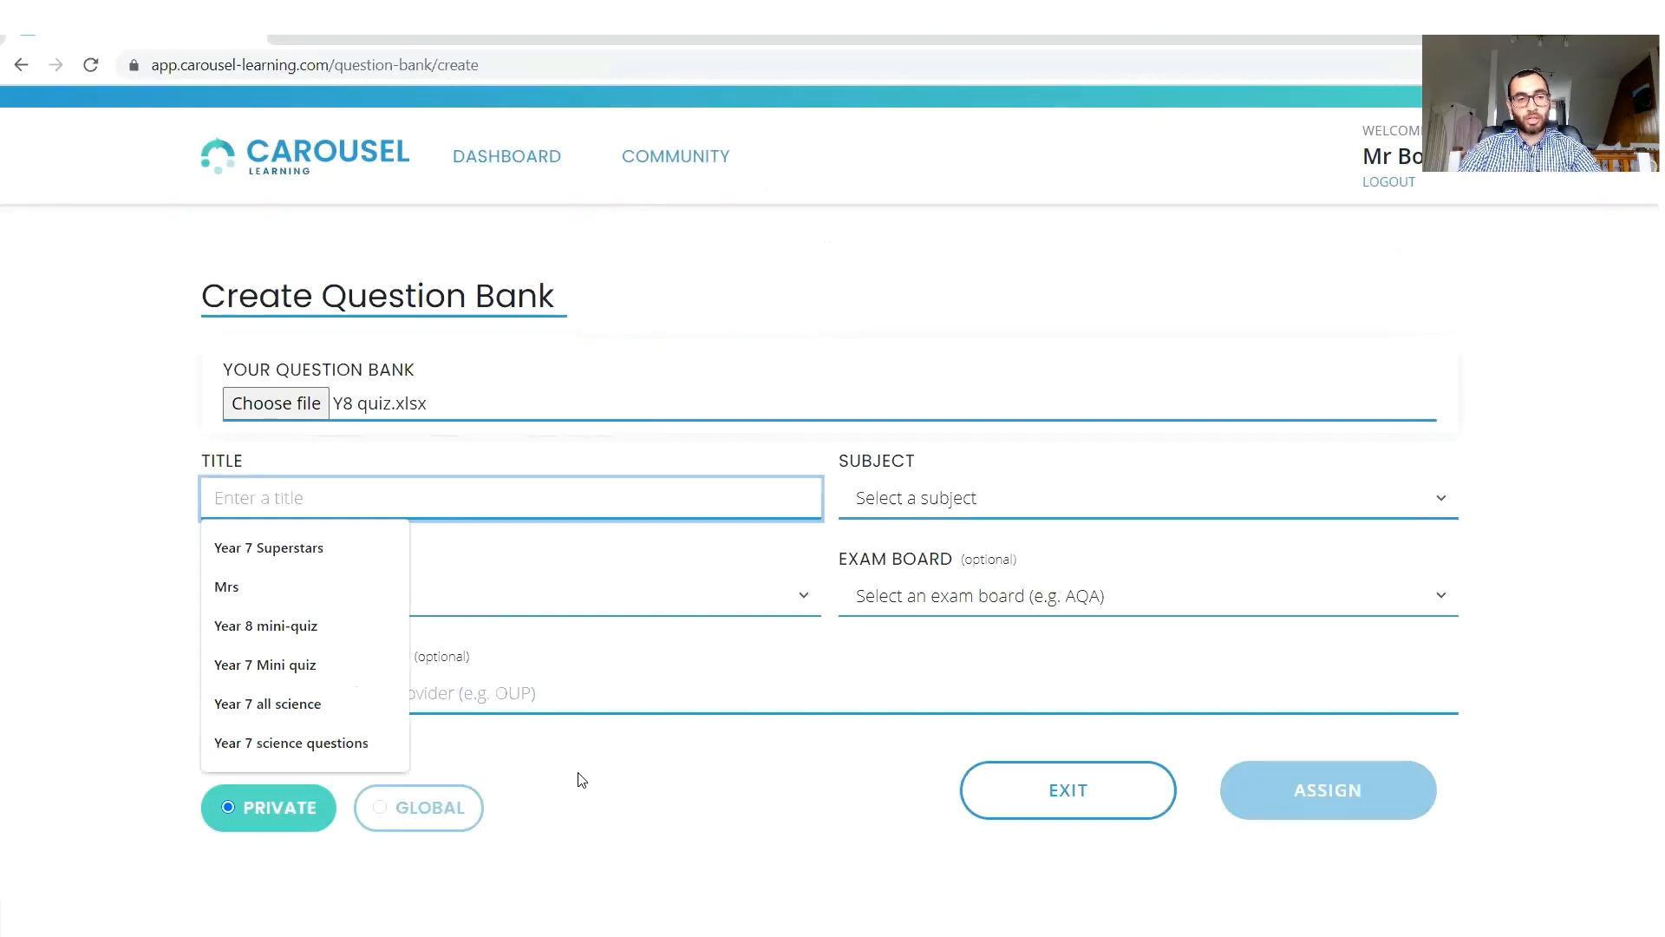
text(Year)
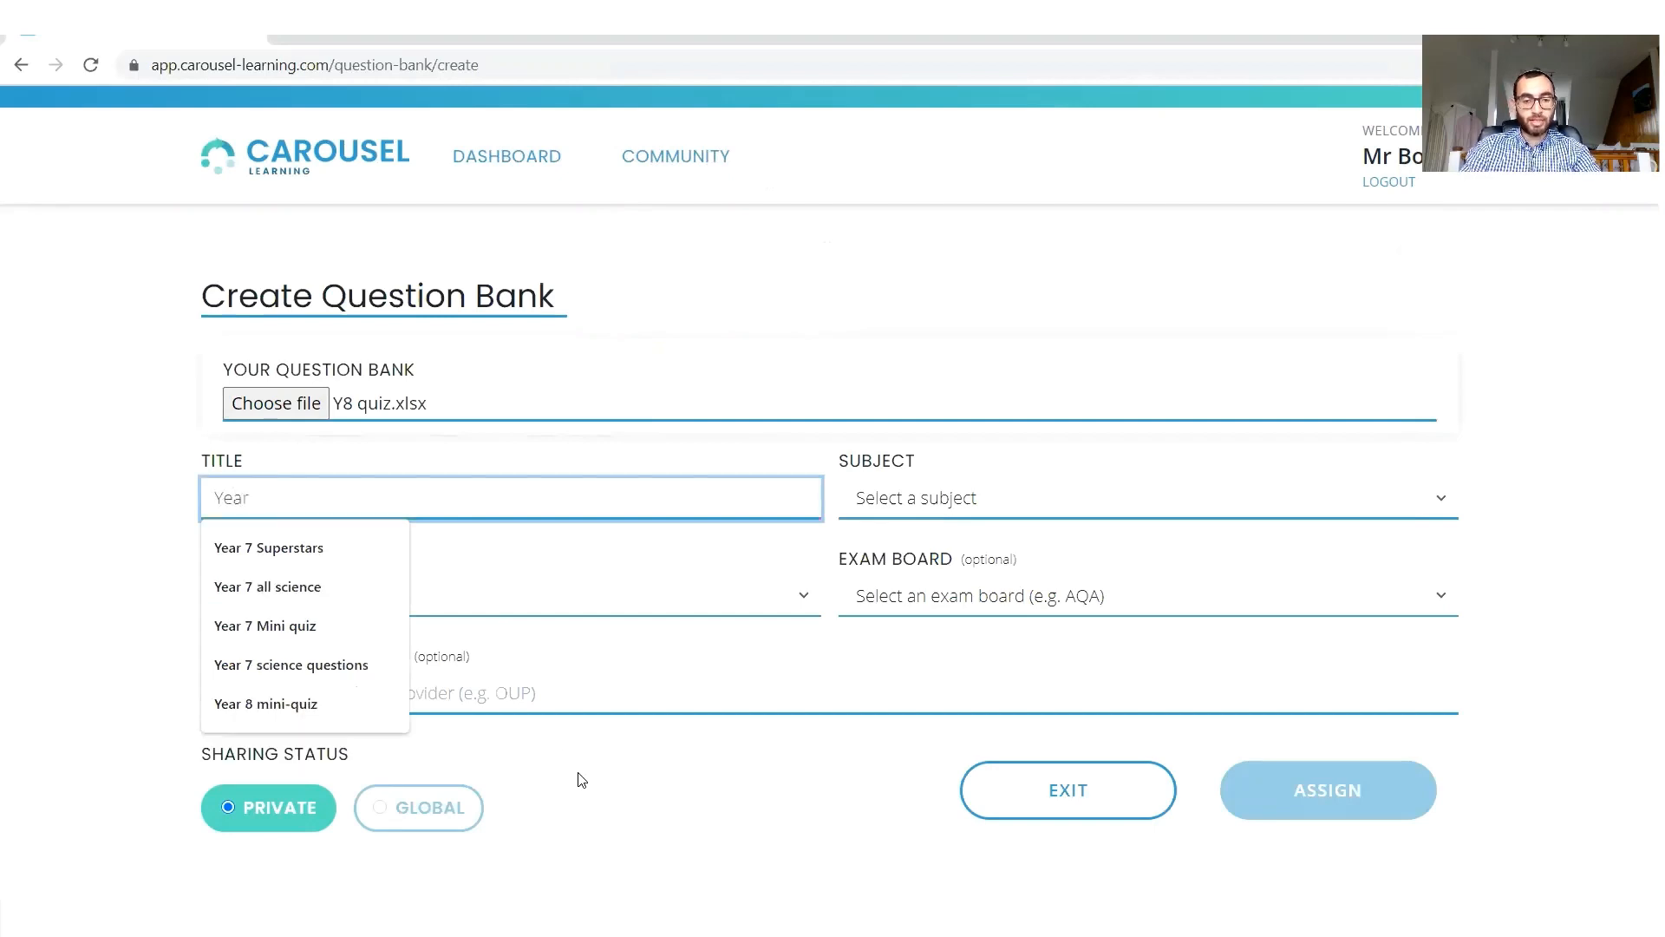
text( 8 Science quiz)
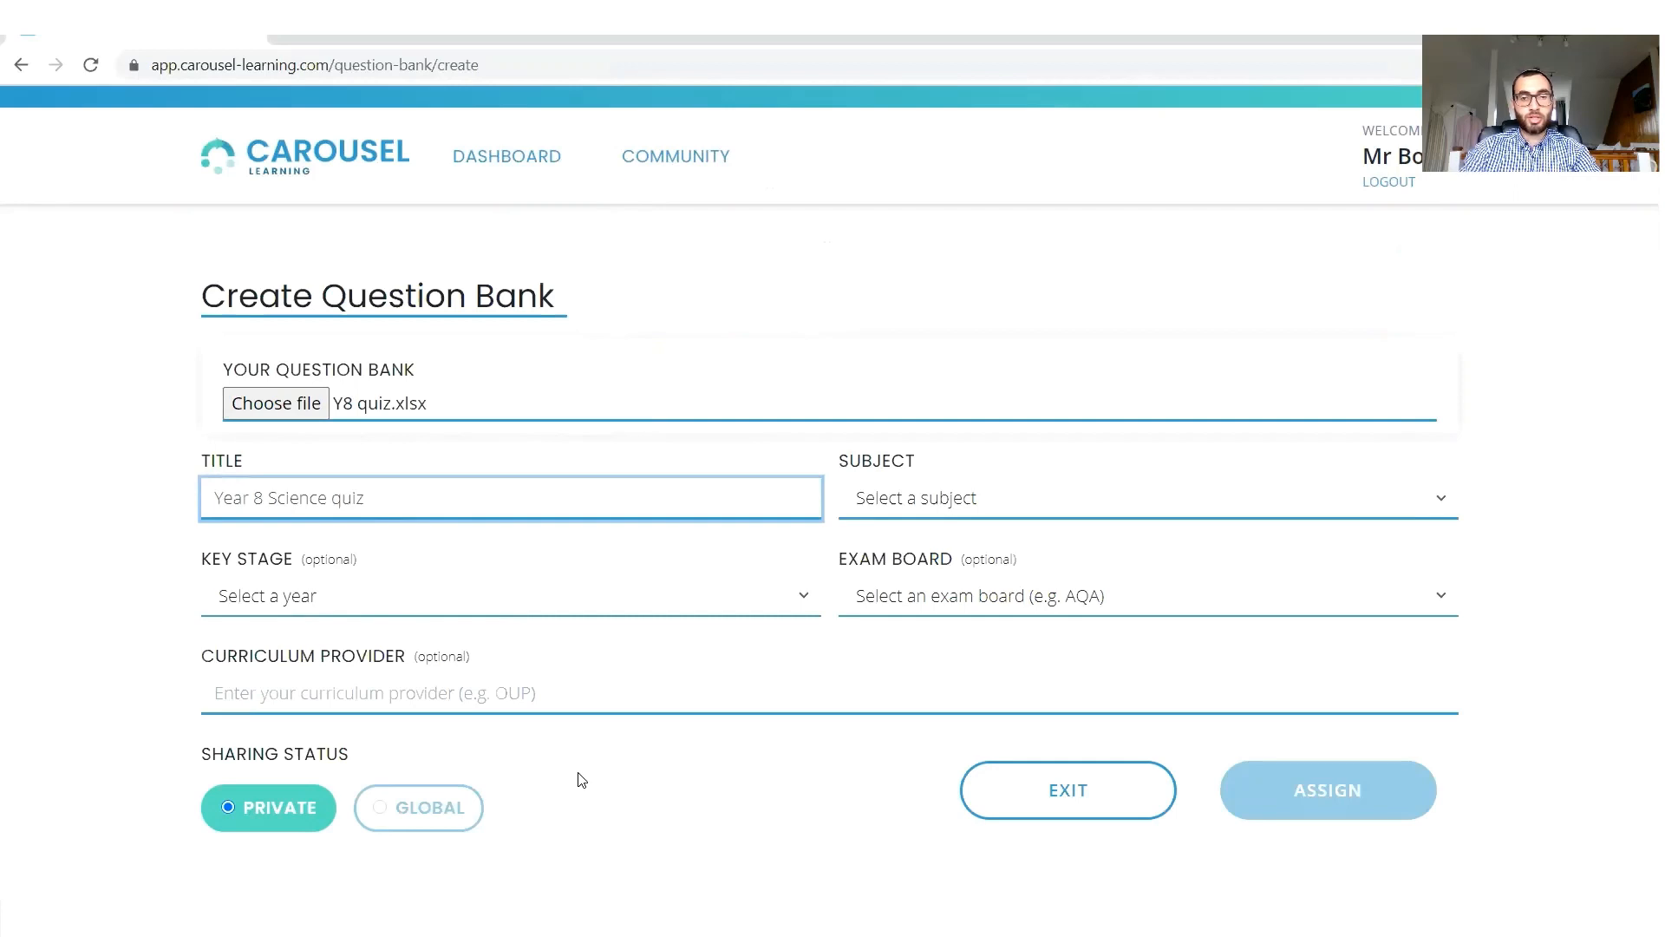
click(955, 505)
click(911, 776)
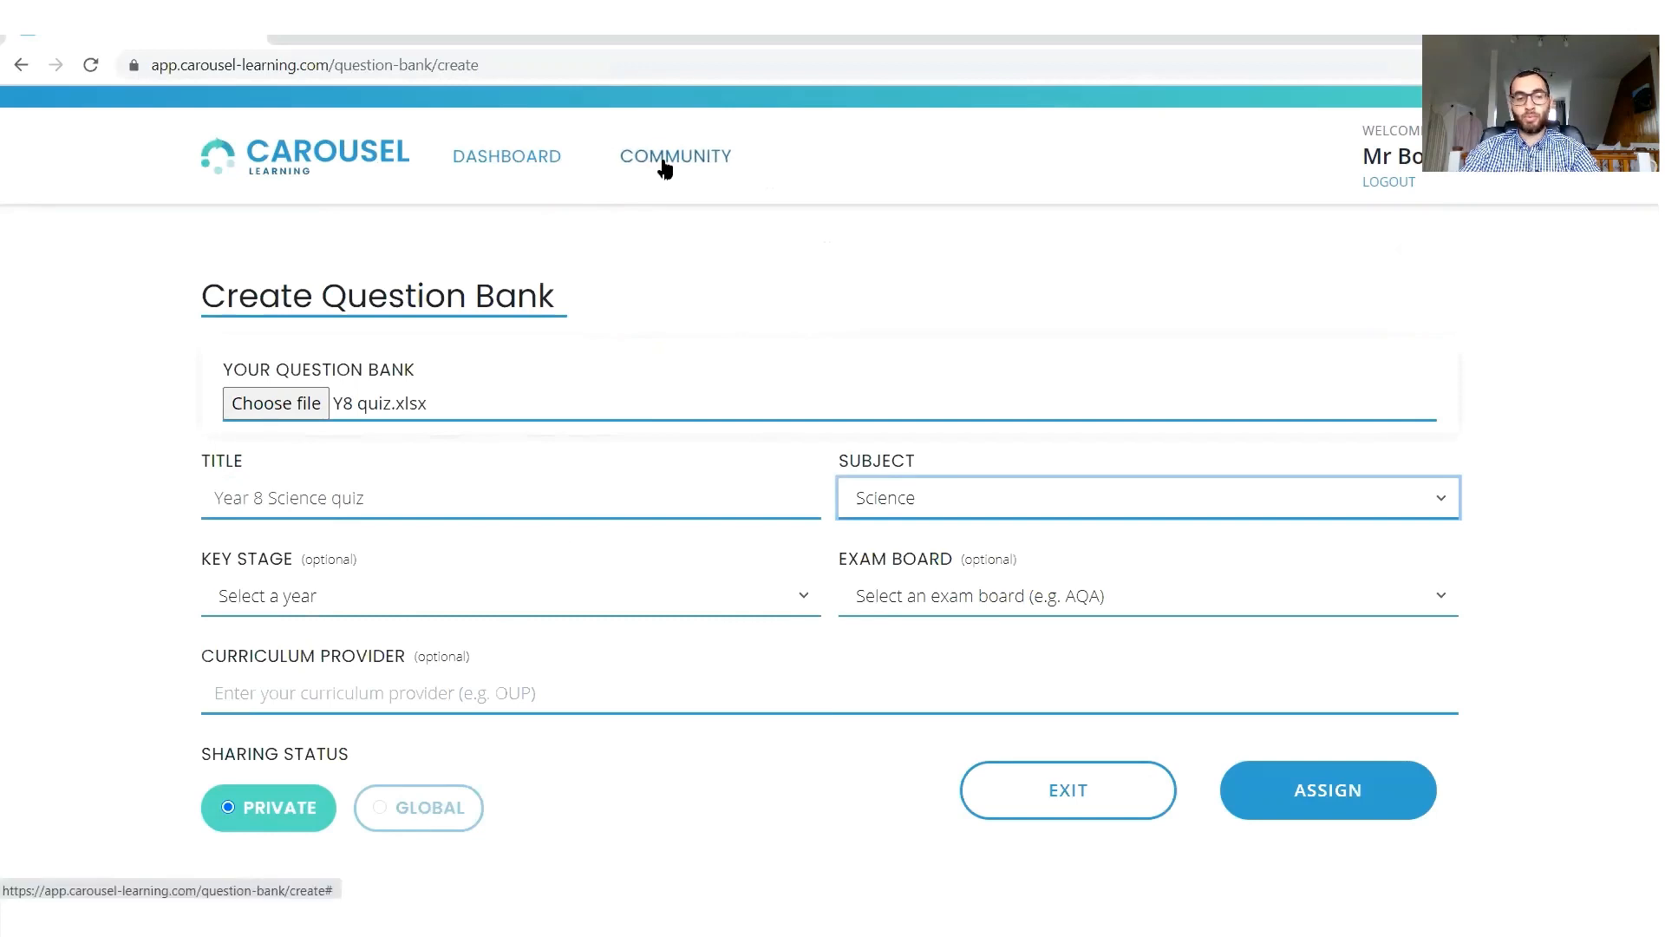
Try the Global sharing status, and set the question bank's key stage to Key Stage 3 and its exam board to AQA.
click(399, 806)
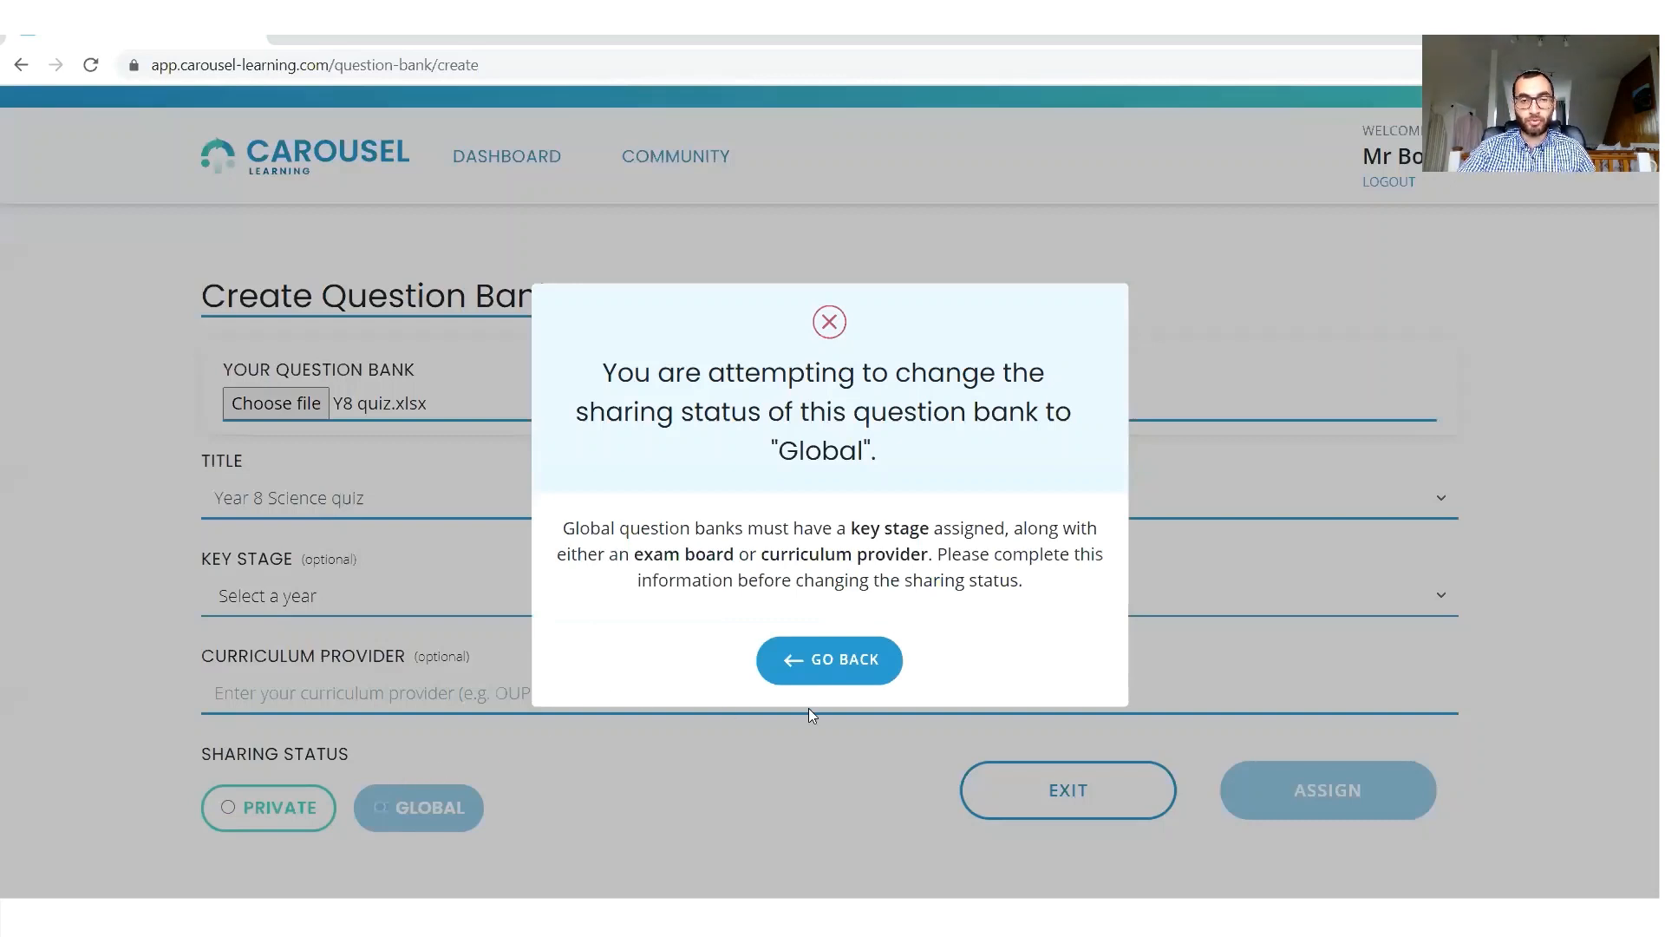
click(820, 666)
click(489, 609)
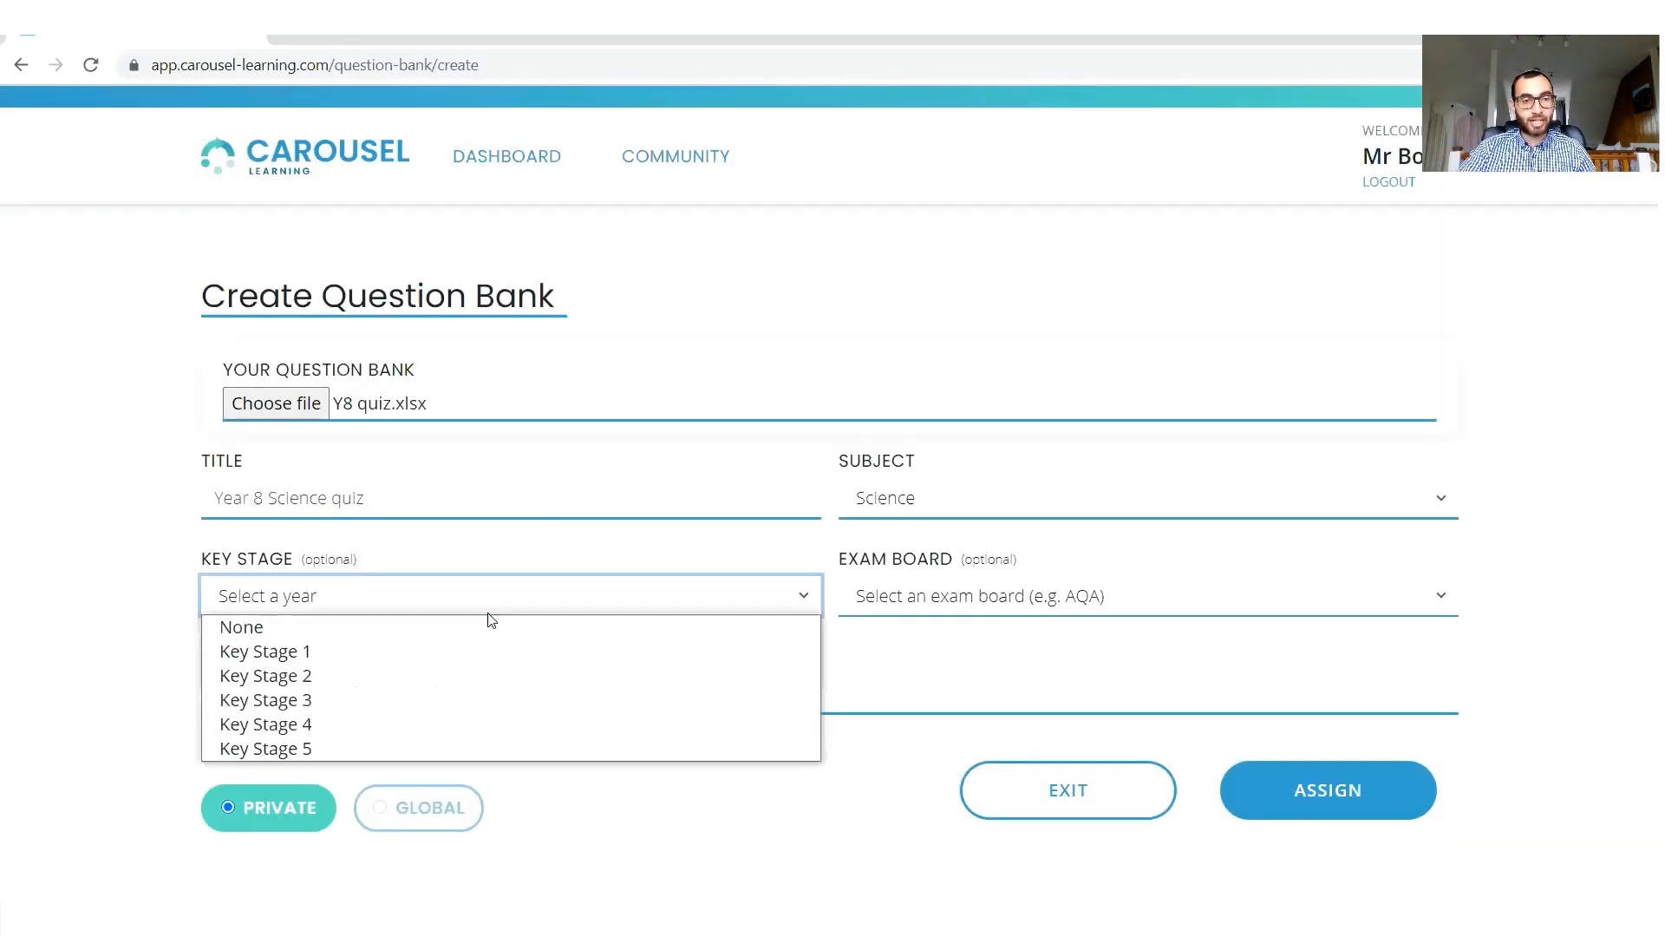
click(423, 701)
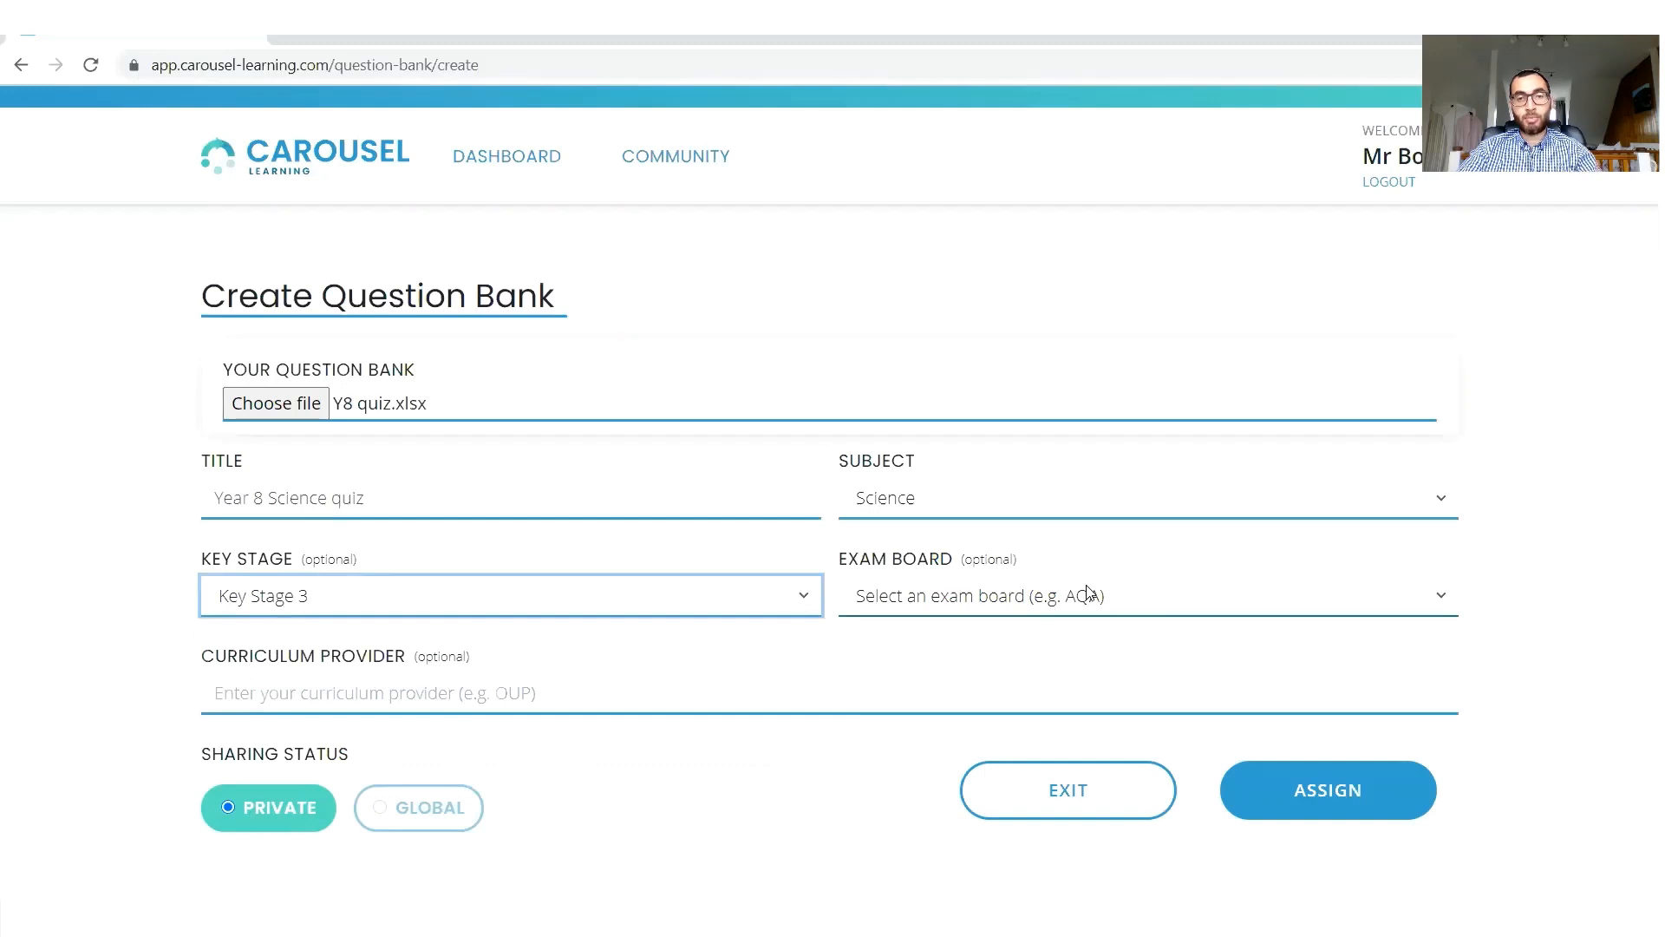
click(1086, 598)
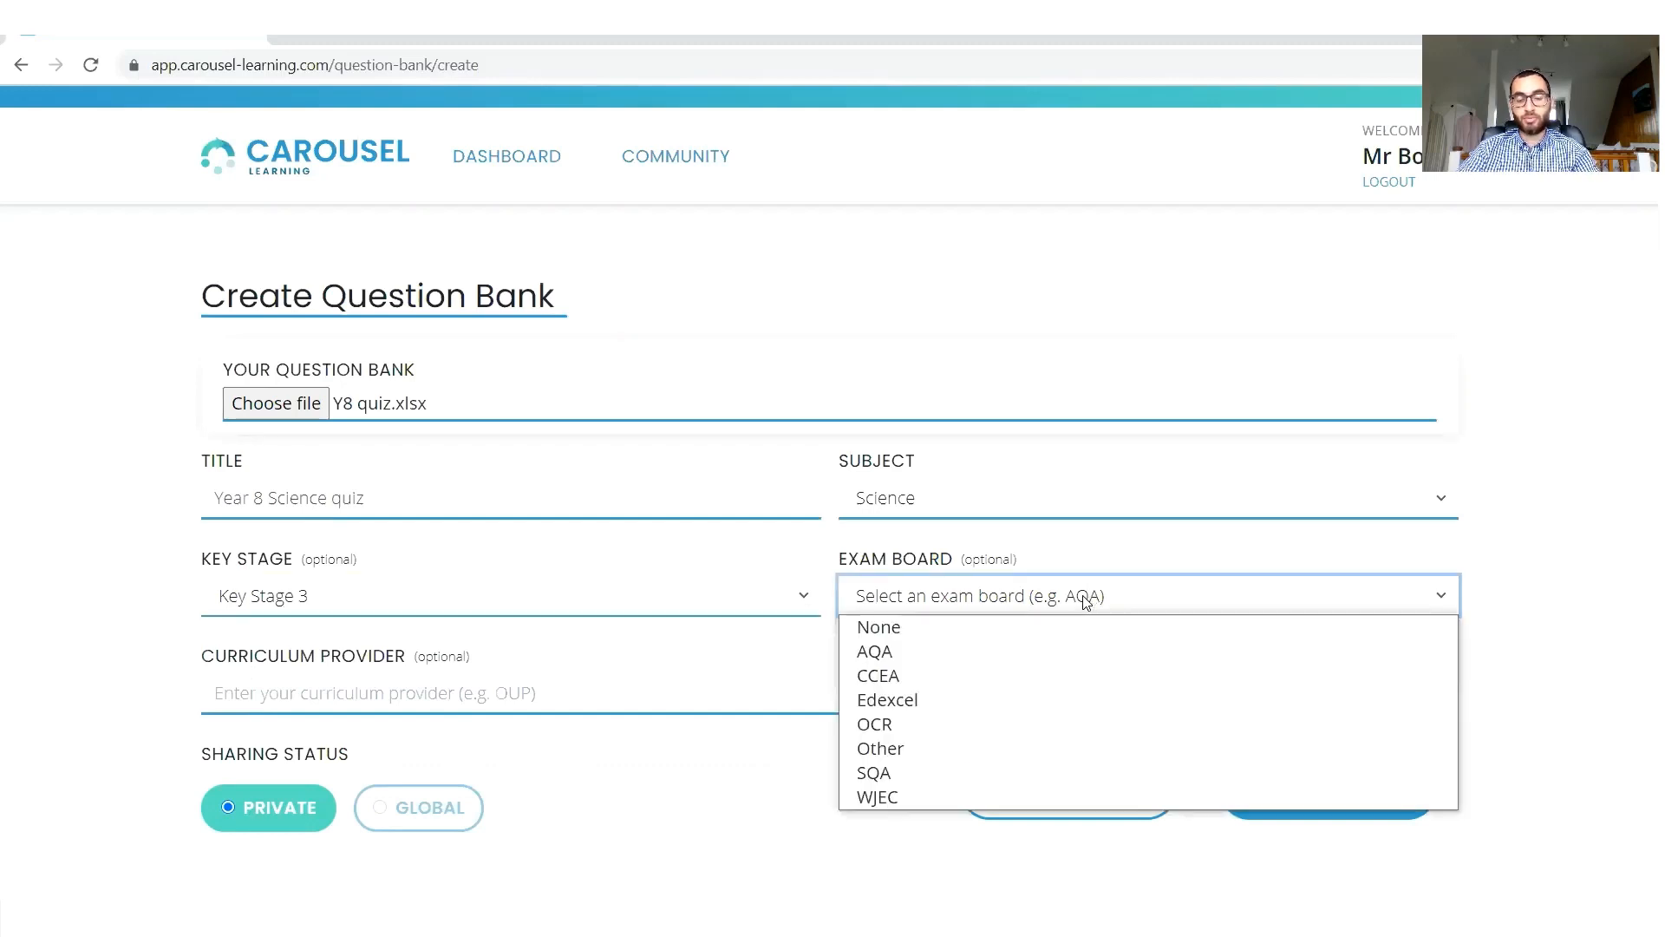
click(951, 653)
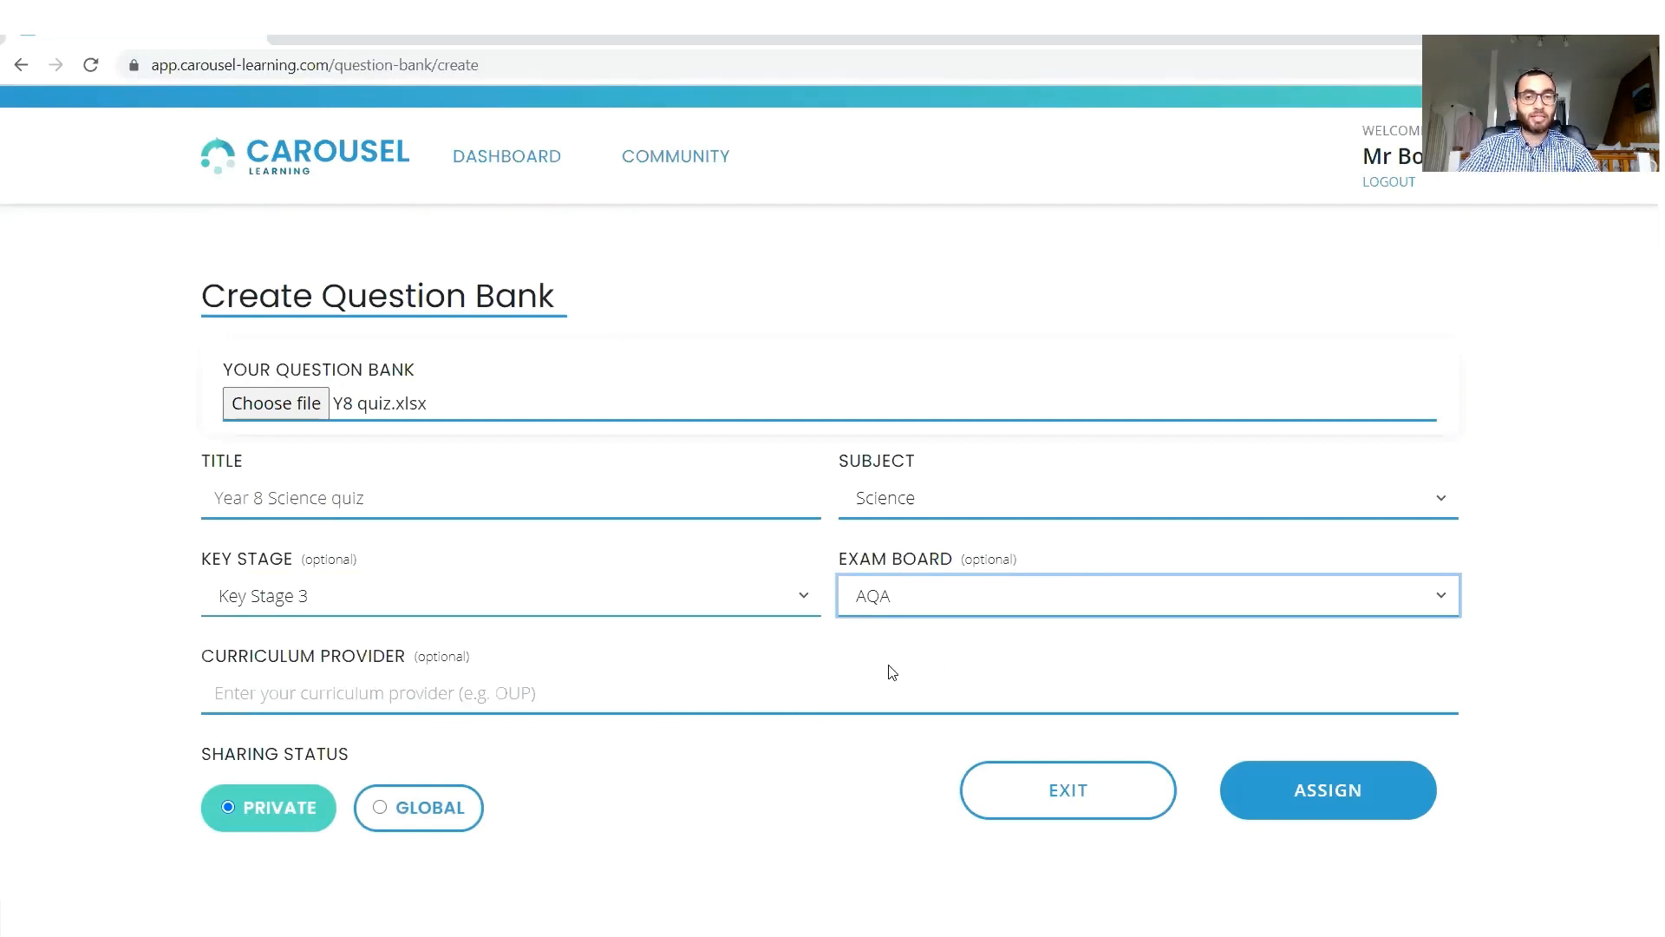
Enter "United Learning" as the curriculum provider and submit the question bank with Private sharing.
click(517, 692)
text(United)
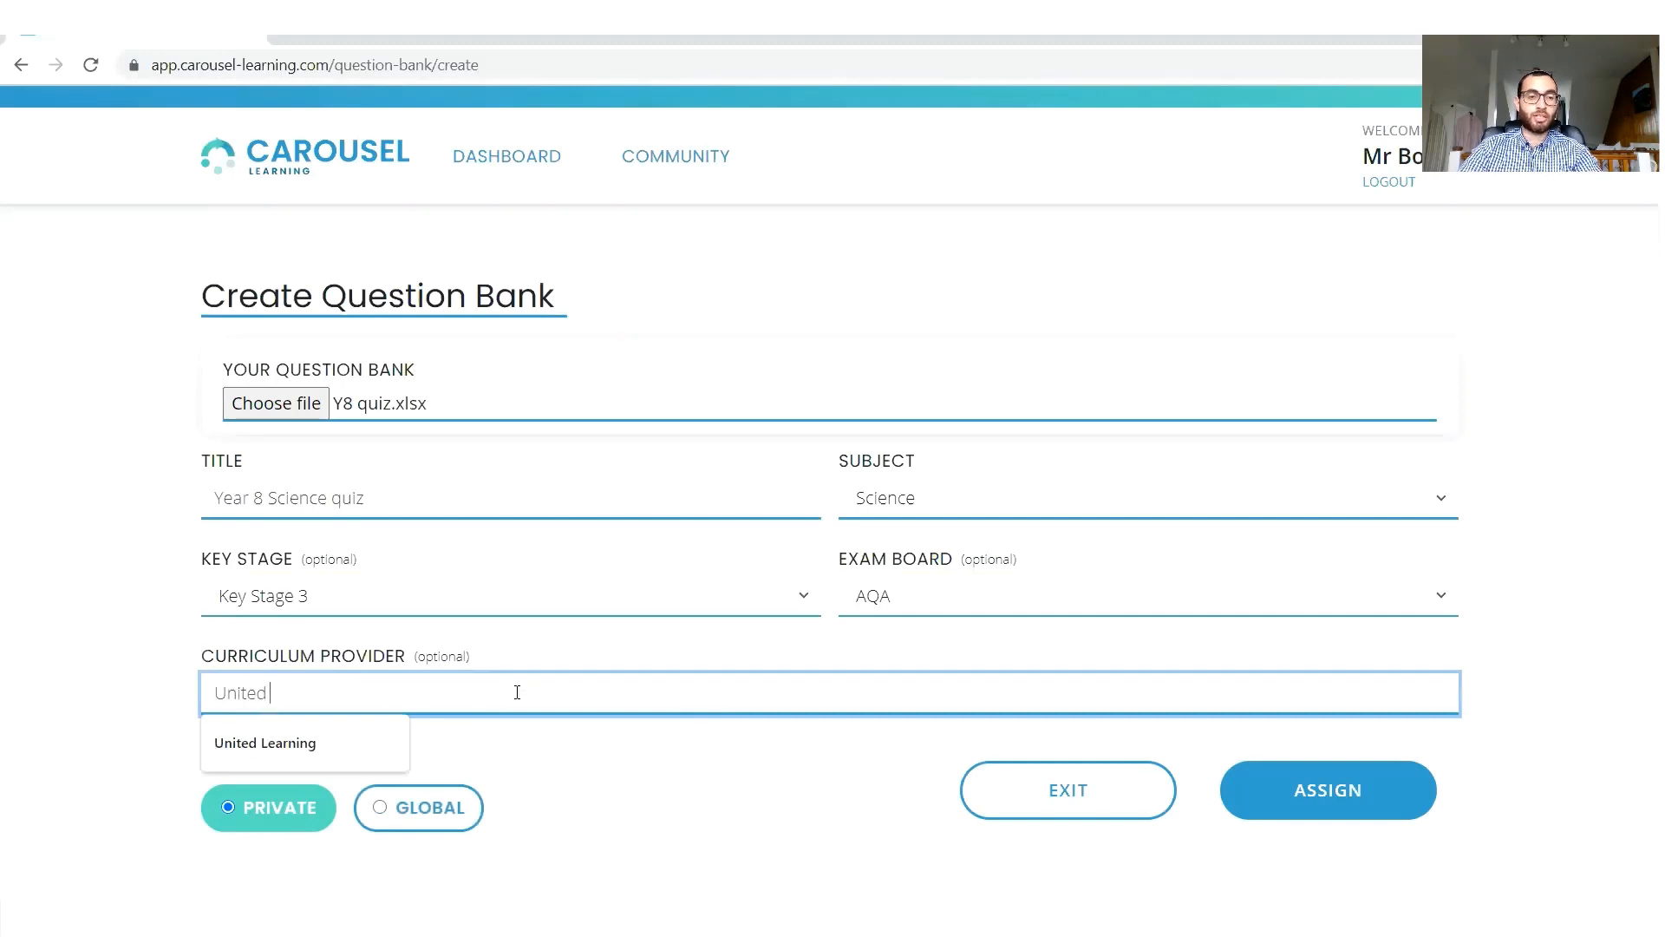
text( Learning)
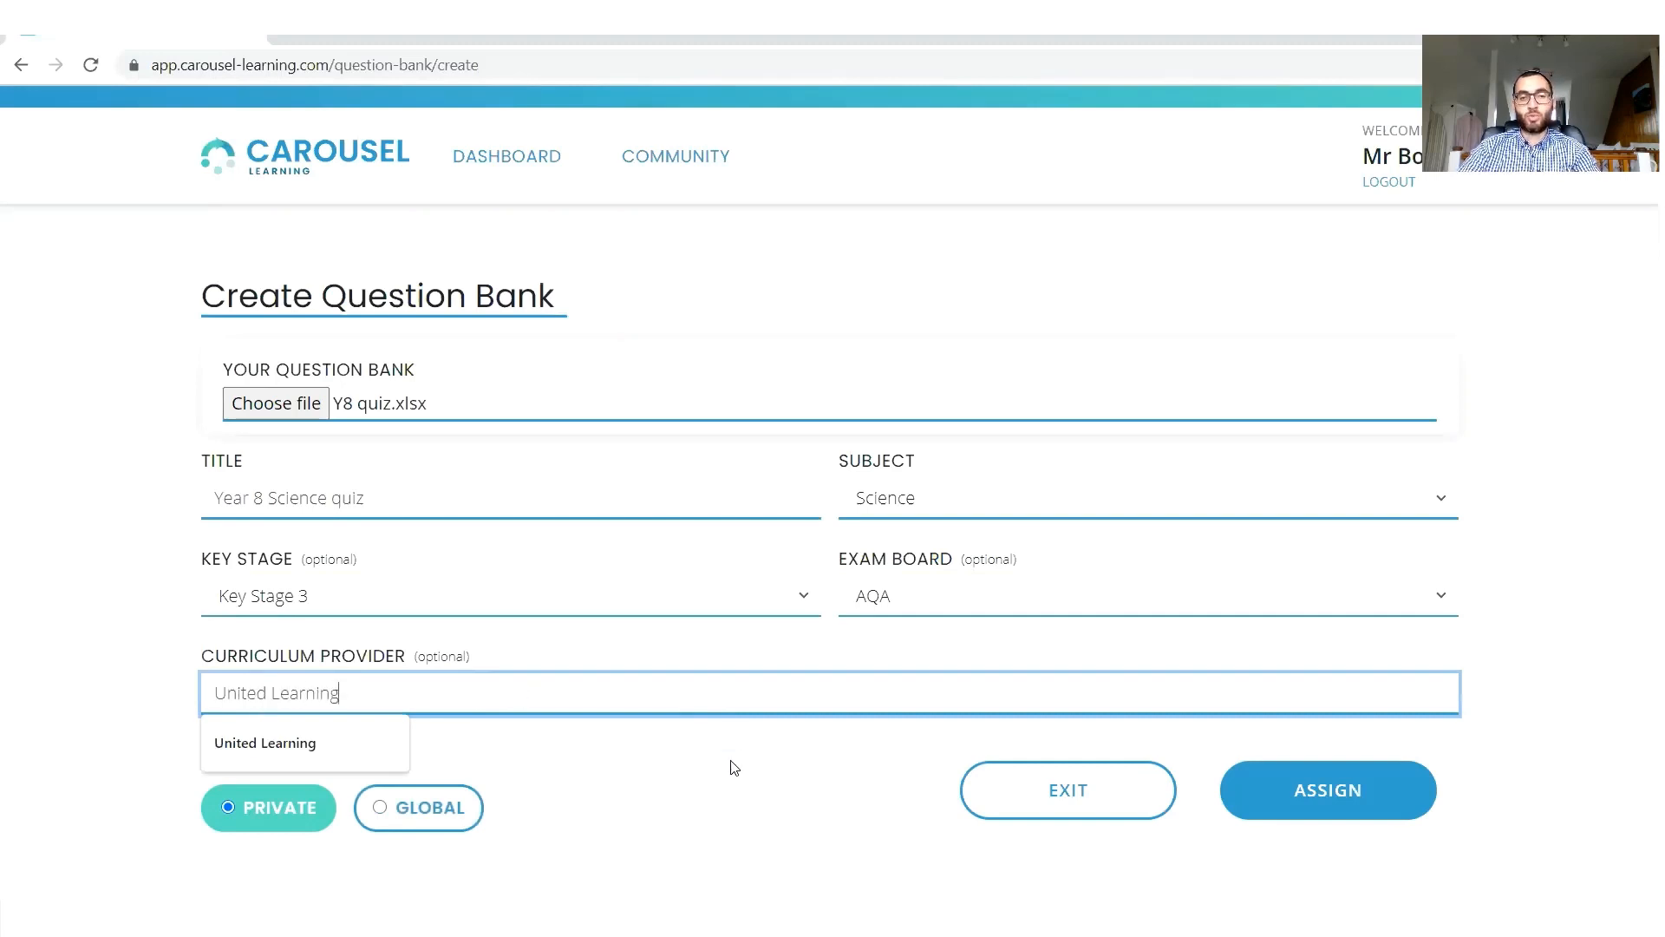
click(731, 767)
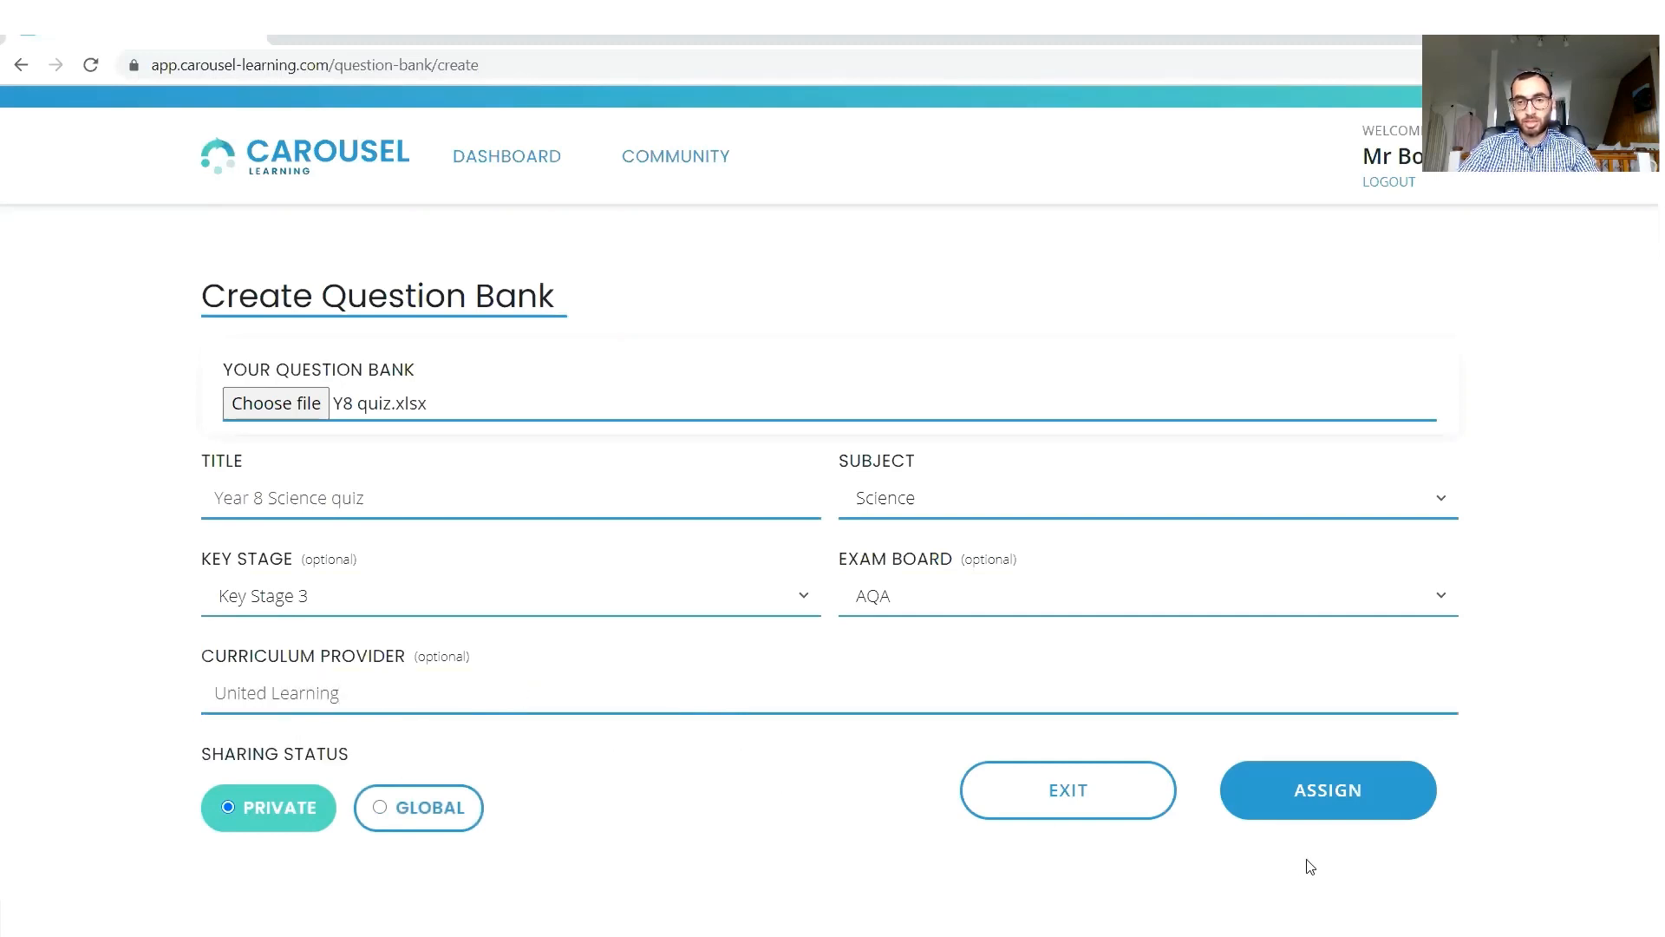
click(1282, 807)
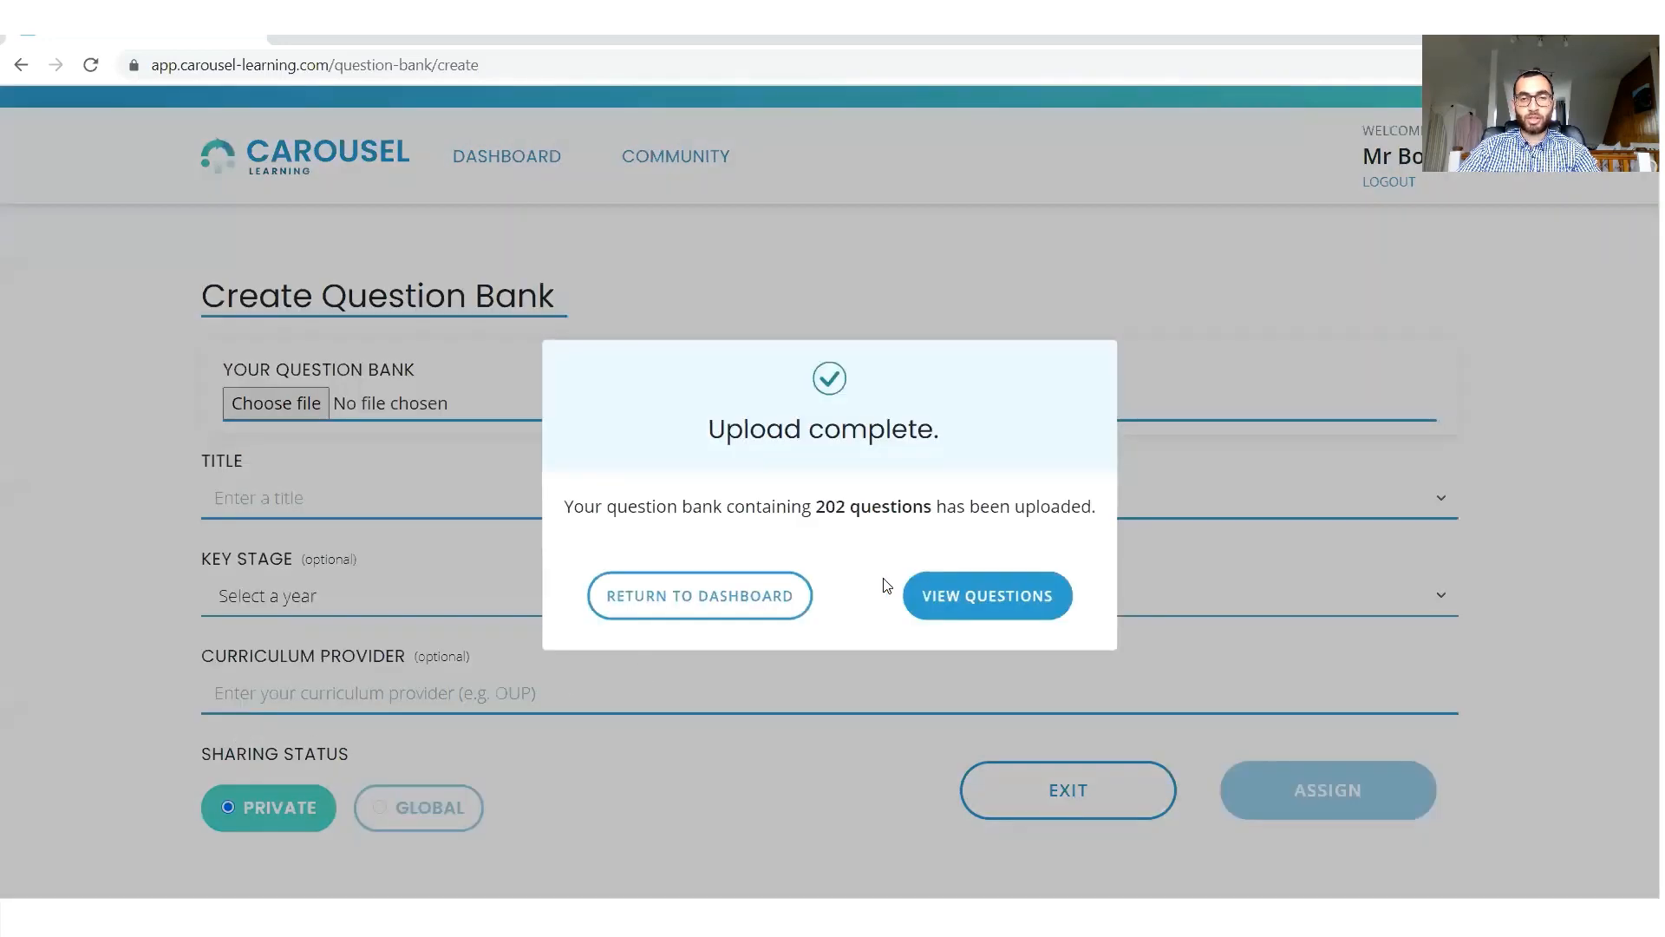
Look through the uploaded questions, answers and topics of the Year 8 Science quiz bank and return to the dashboard.
click(951, 593)
scroll(786, 670, down, 3)
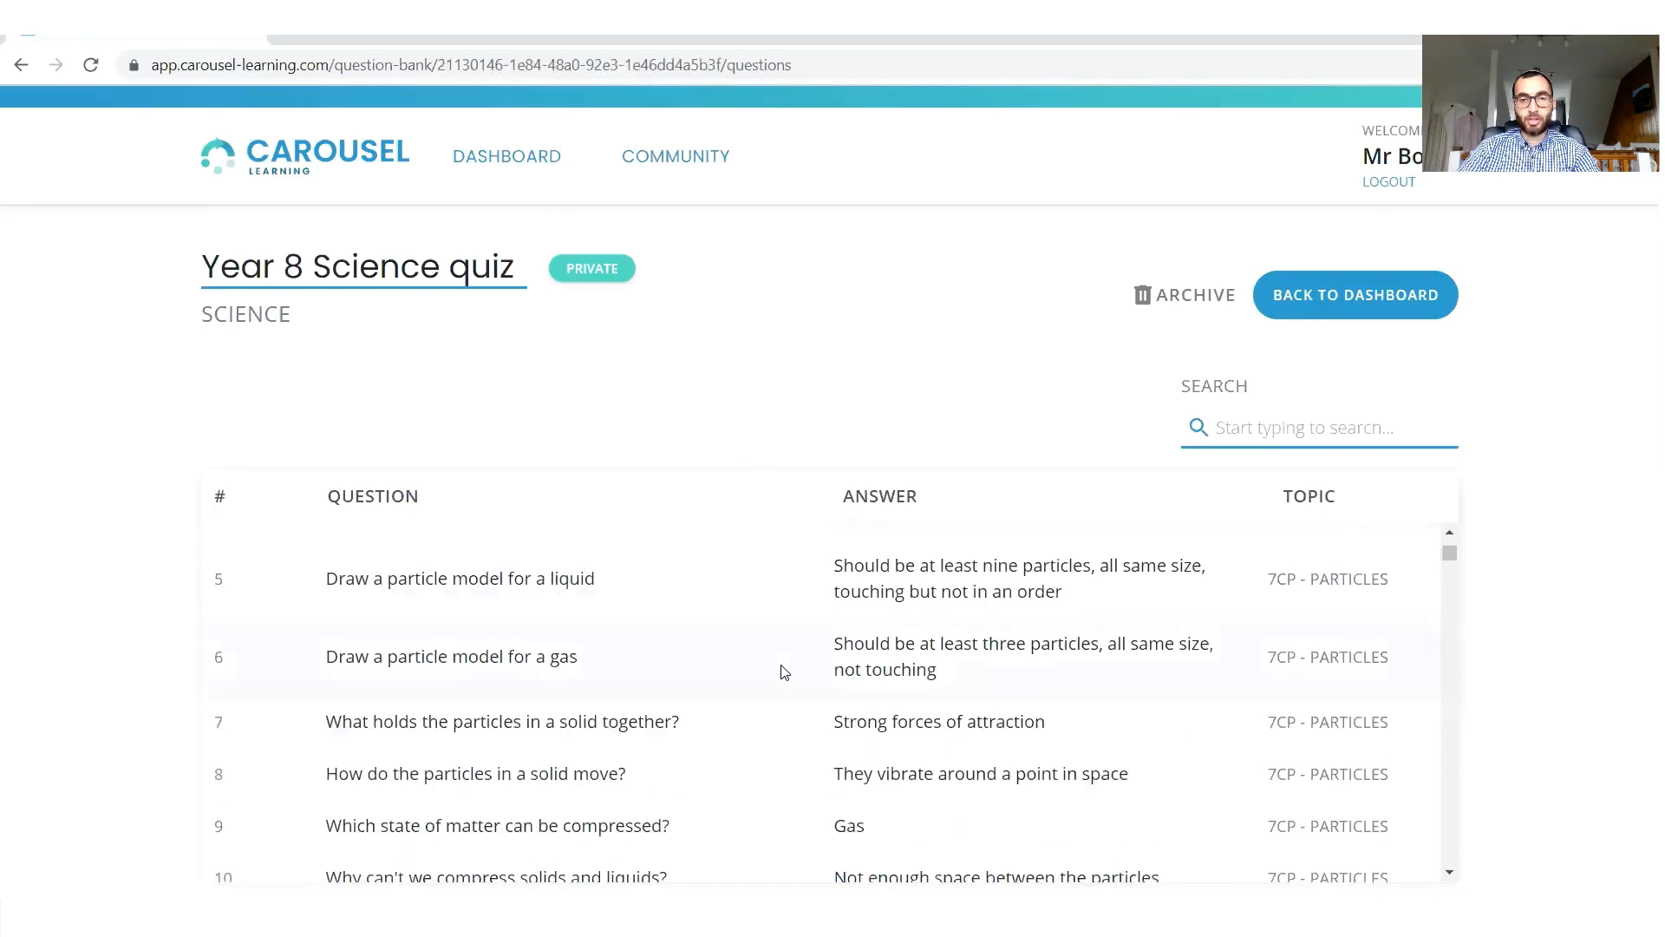
scroll(781, 669, up, 3)
scroll(781, 669, down, 6)
scroll(782, 672, down, 3)
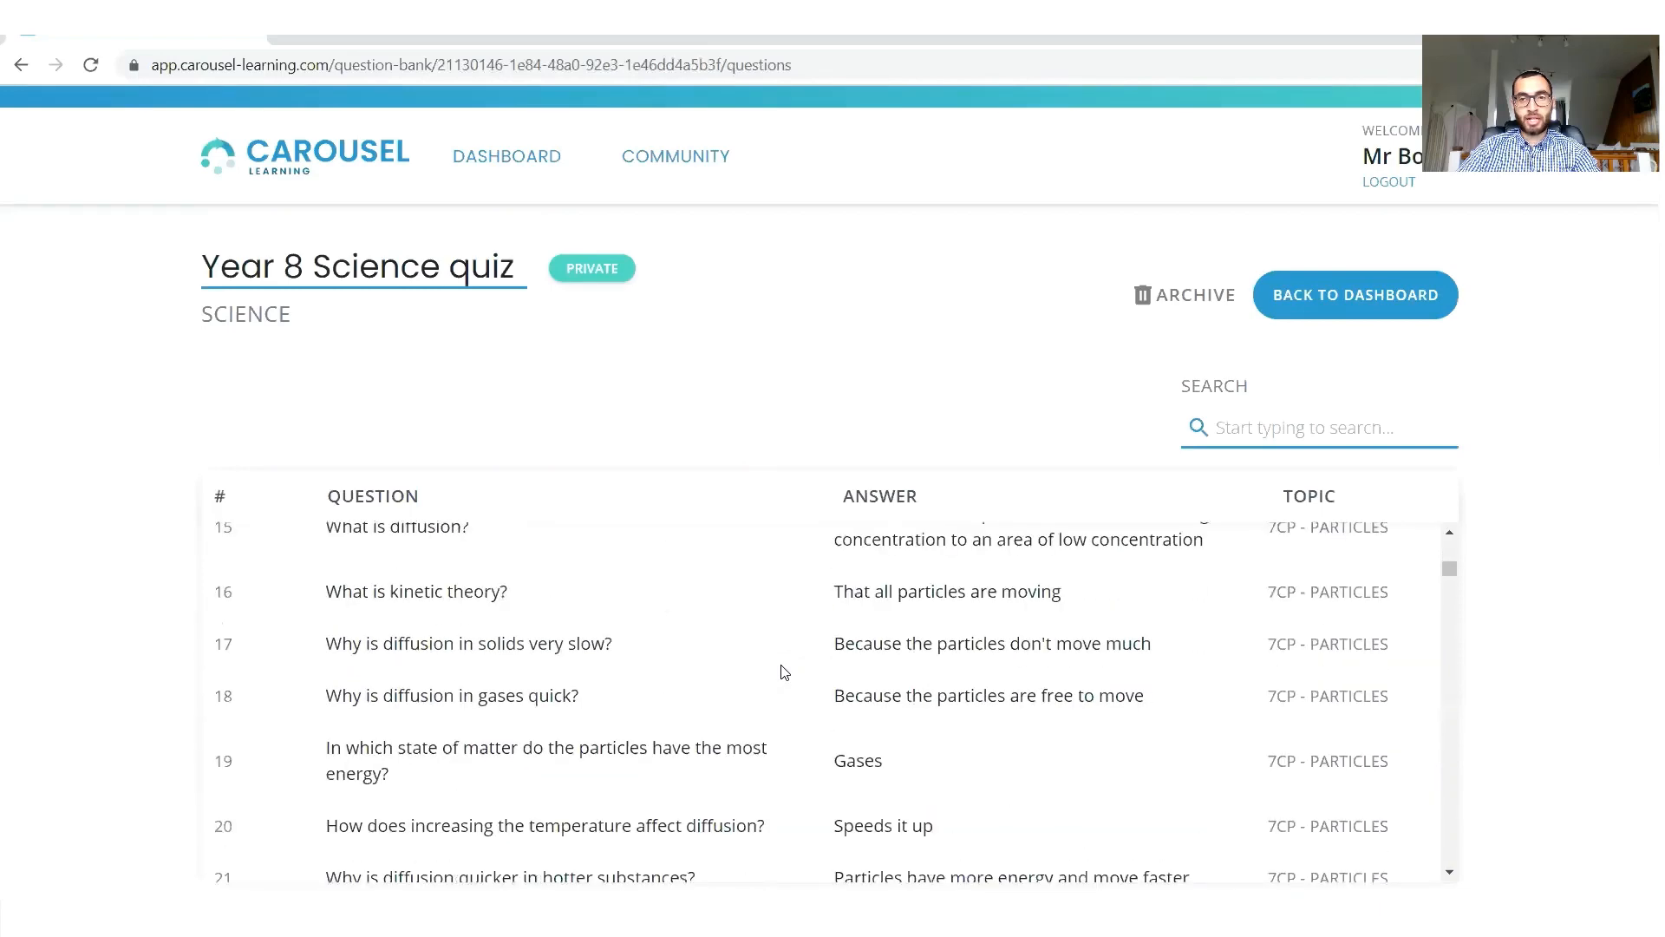
scroll(781, 673, up, 8)
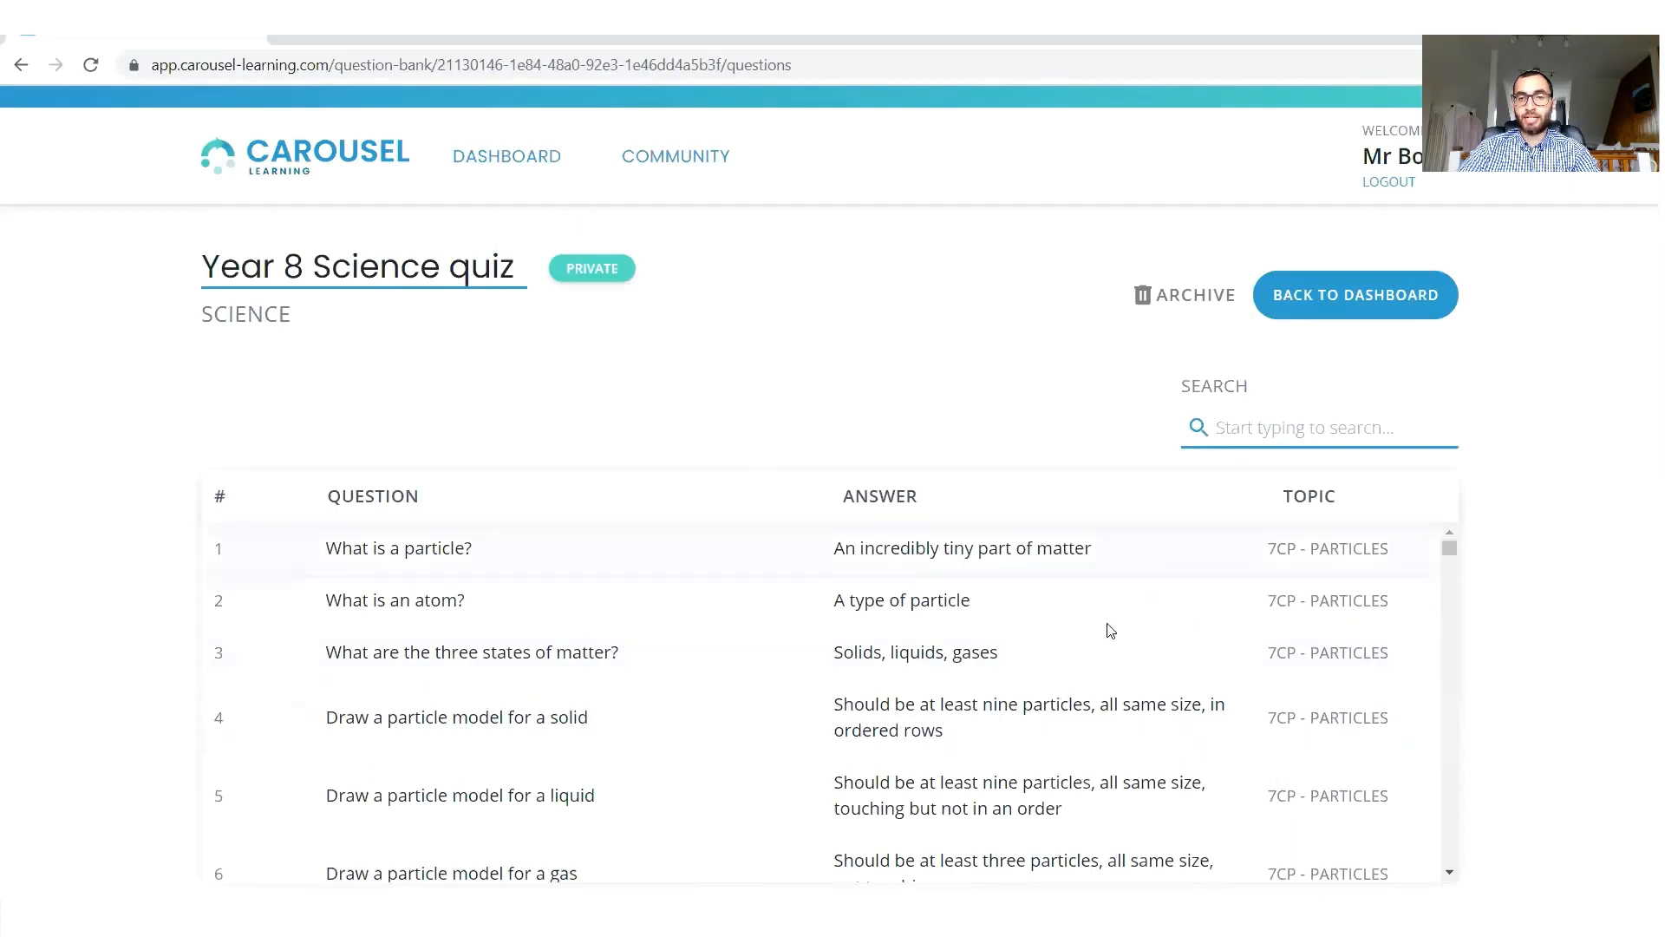
click(1394, 294)
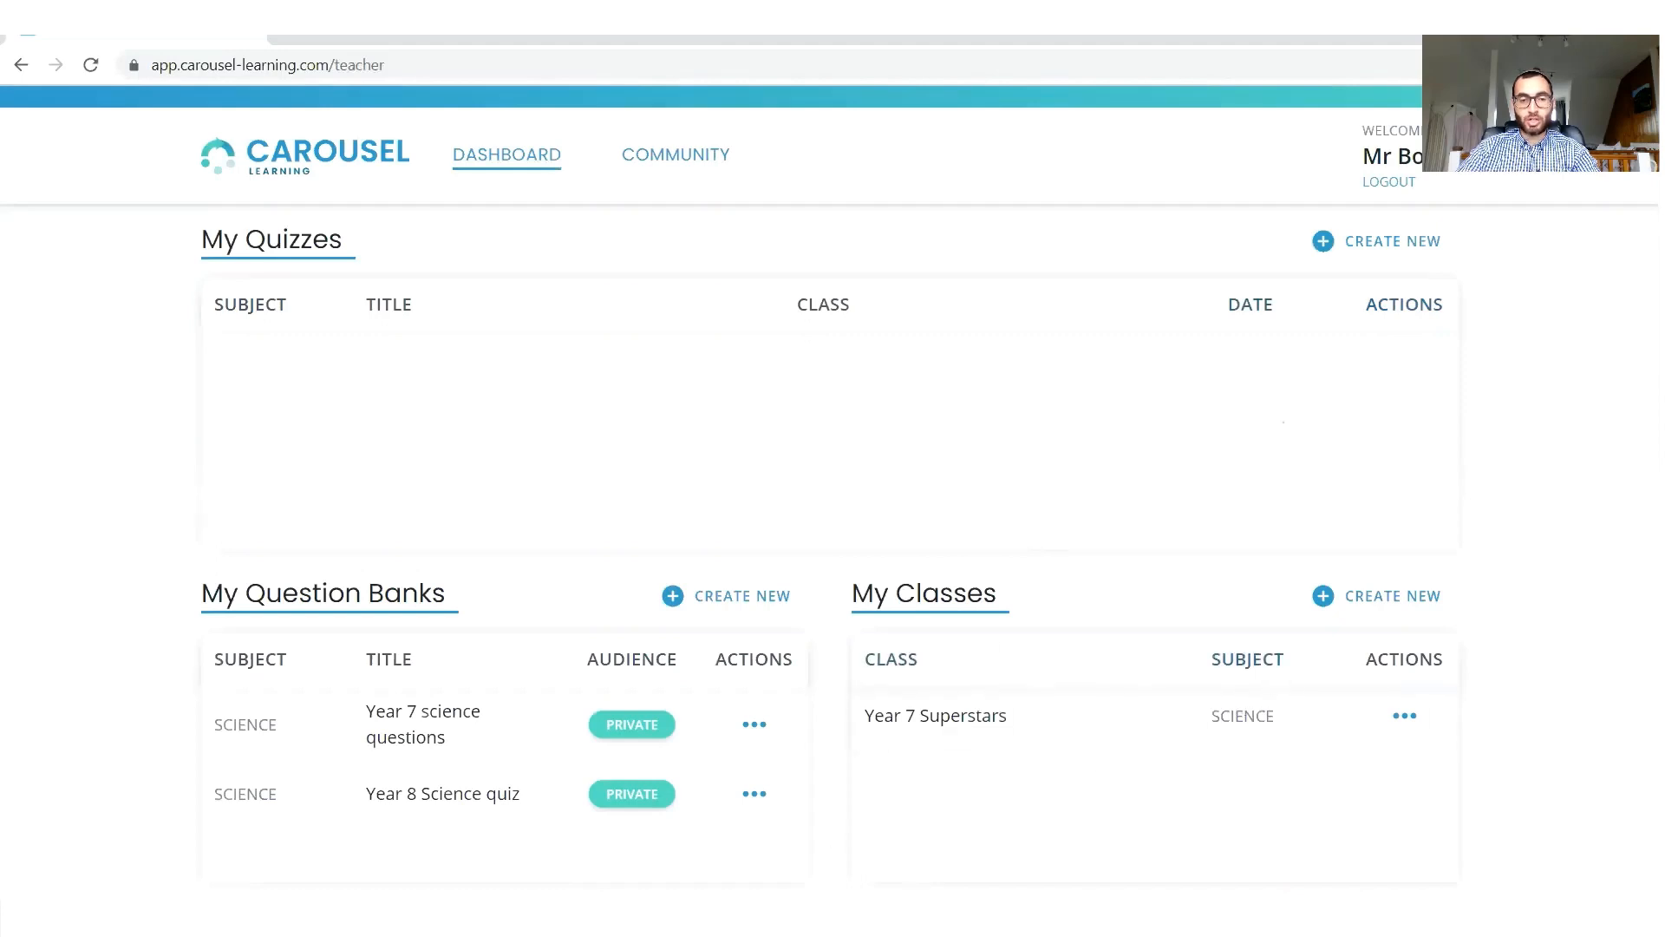
Check the layout of the Namelist workbook in Excel, and start a new Carousel class with Namelist.xlsx as its file.
click(845, 828)
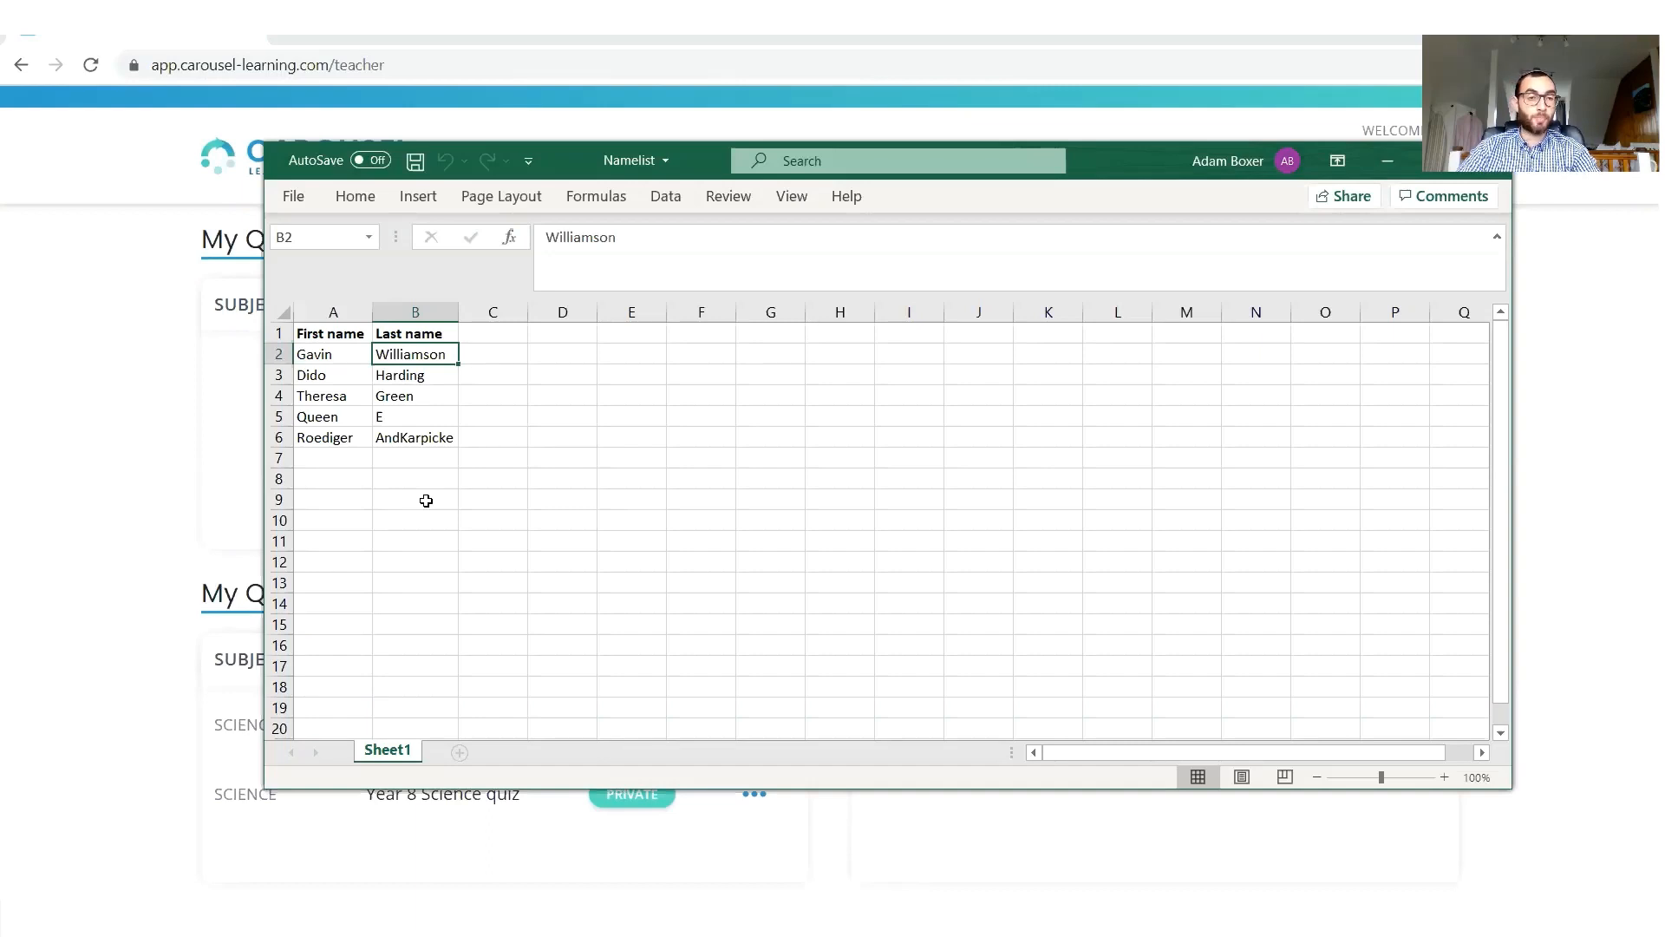
click(108, 521)
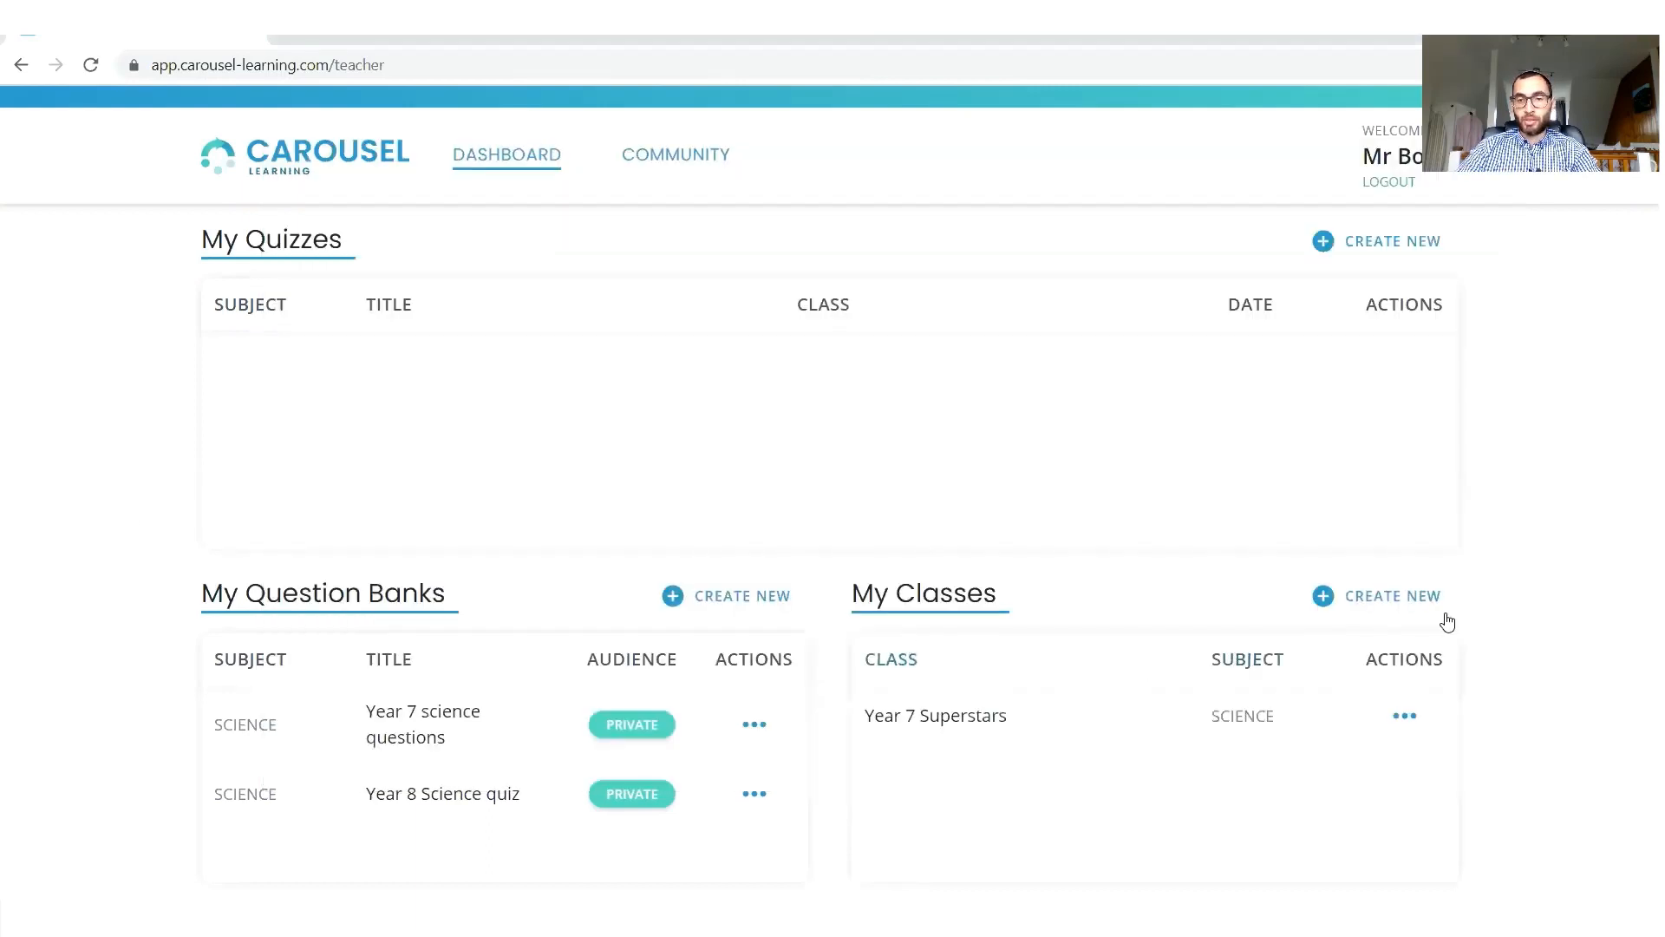
click(1405, 596)
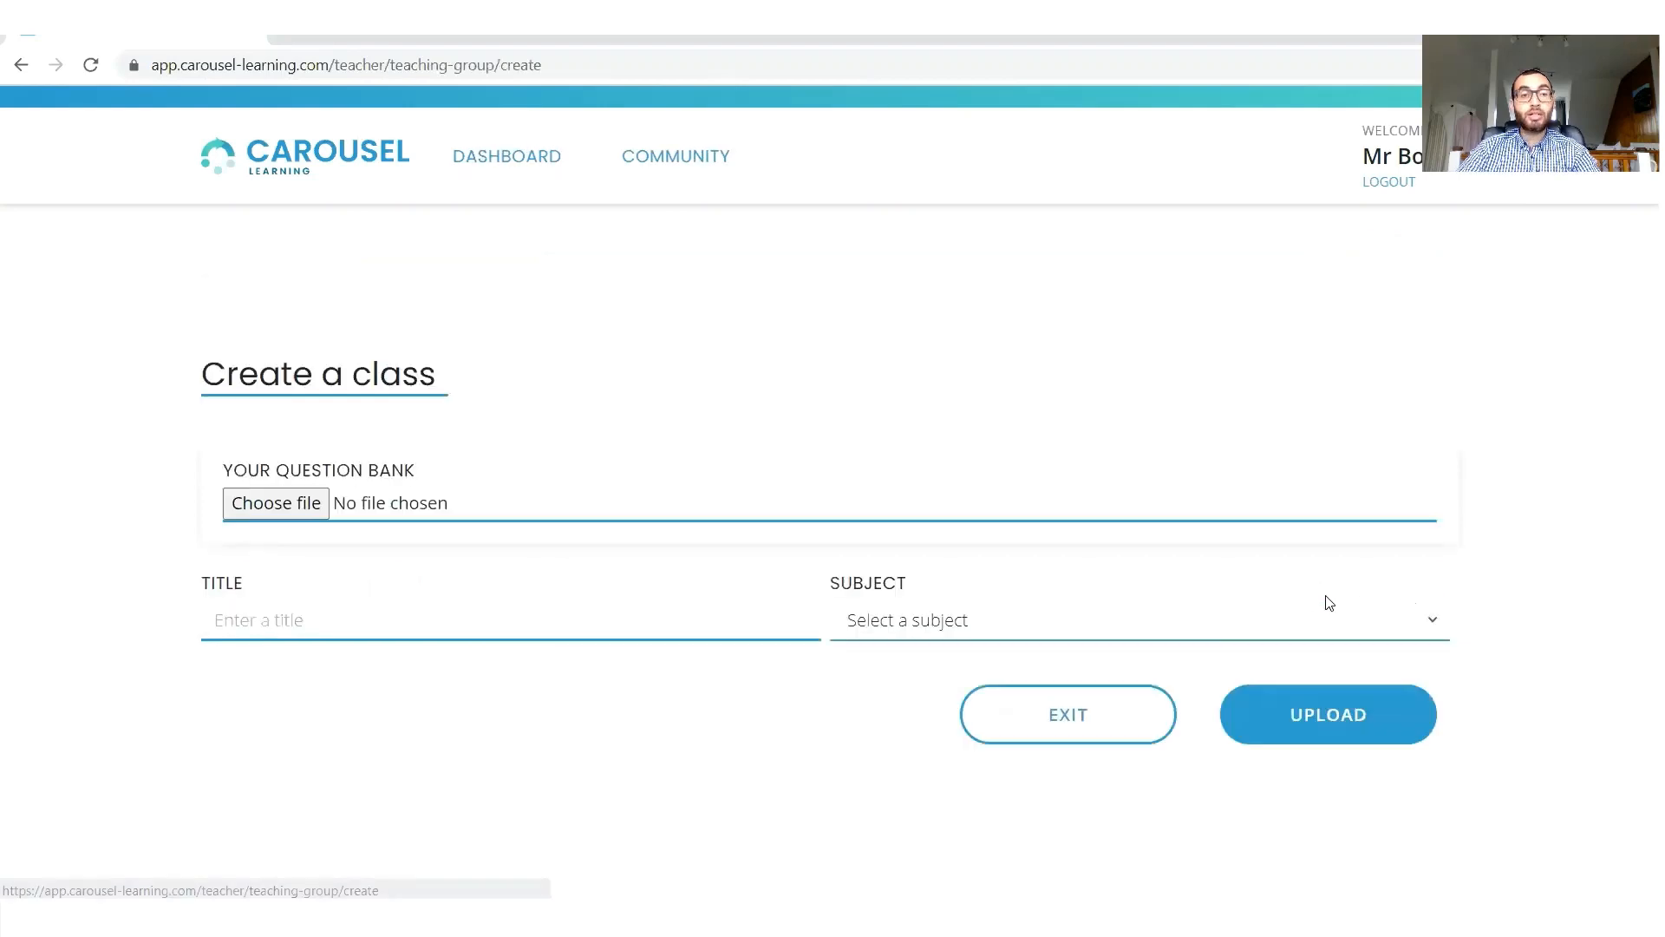
click(278, 516)
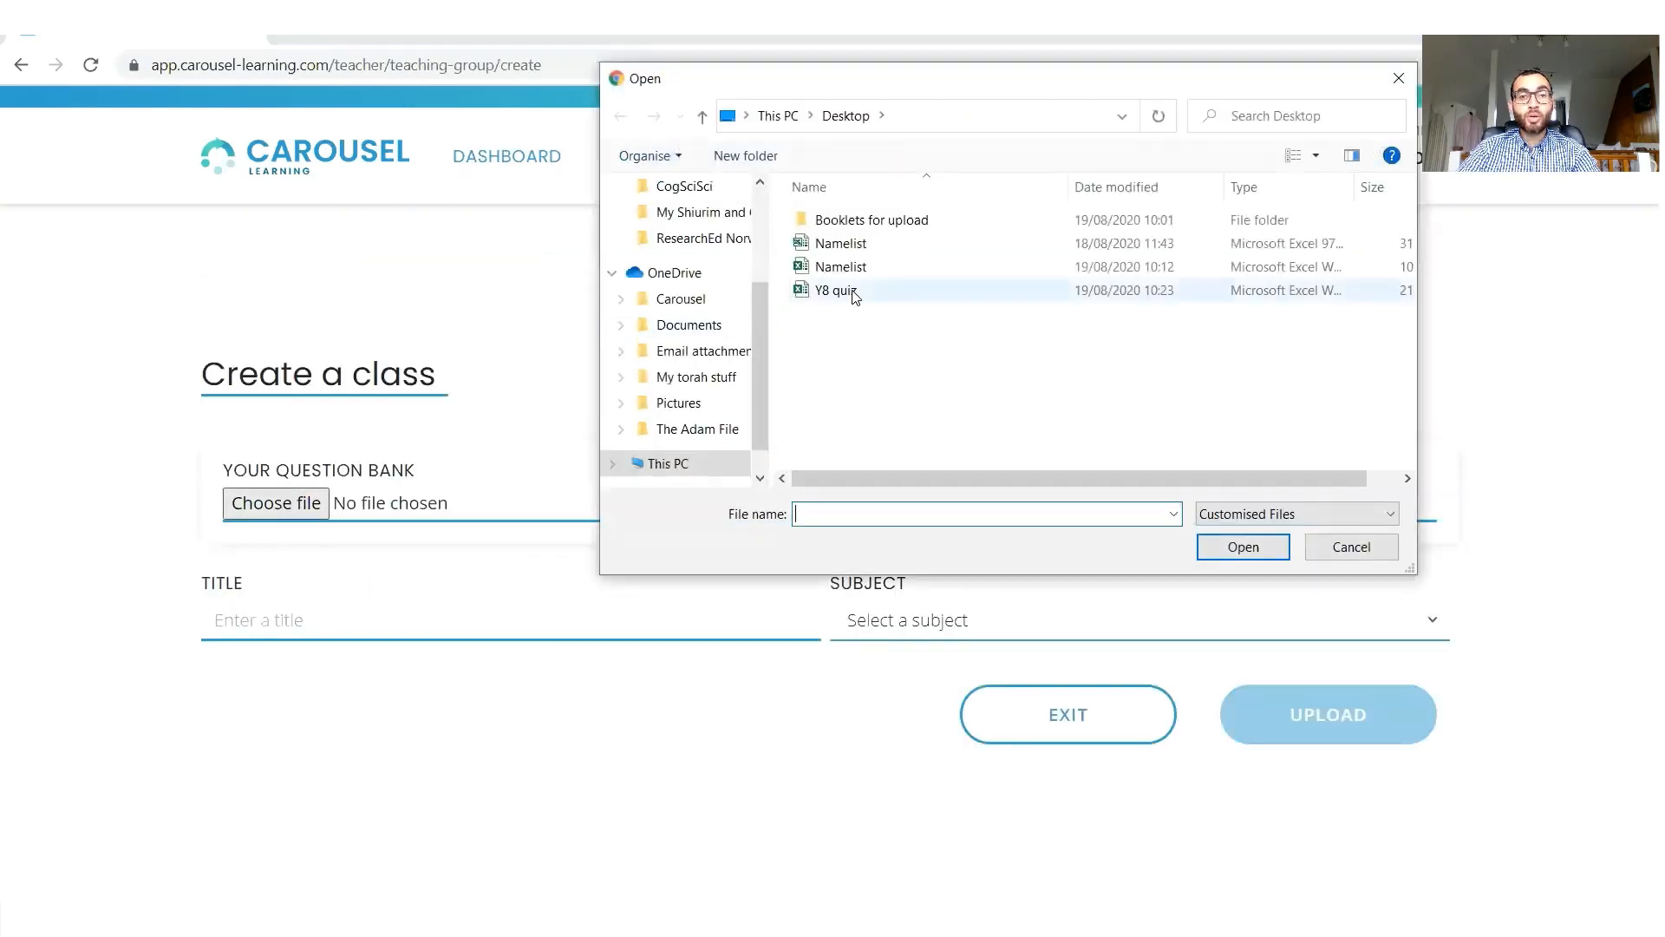
double_click(836, 291)
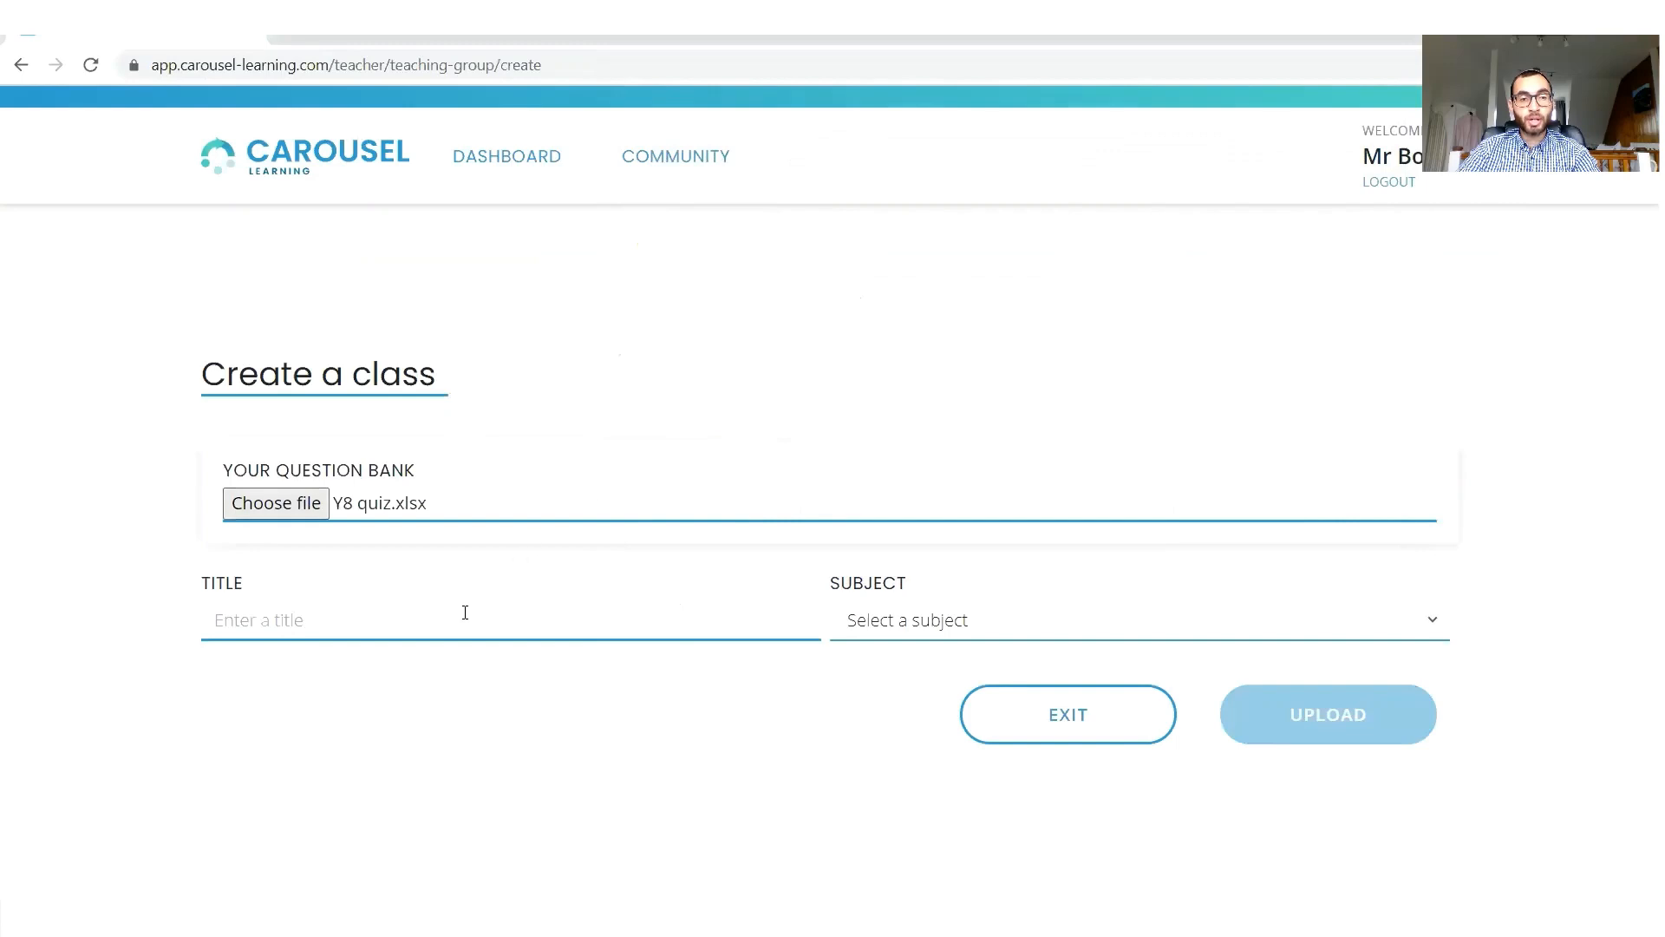
click(295, 503)
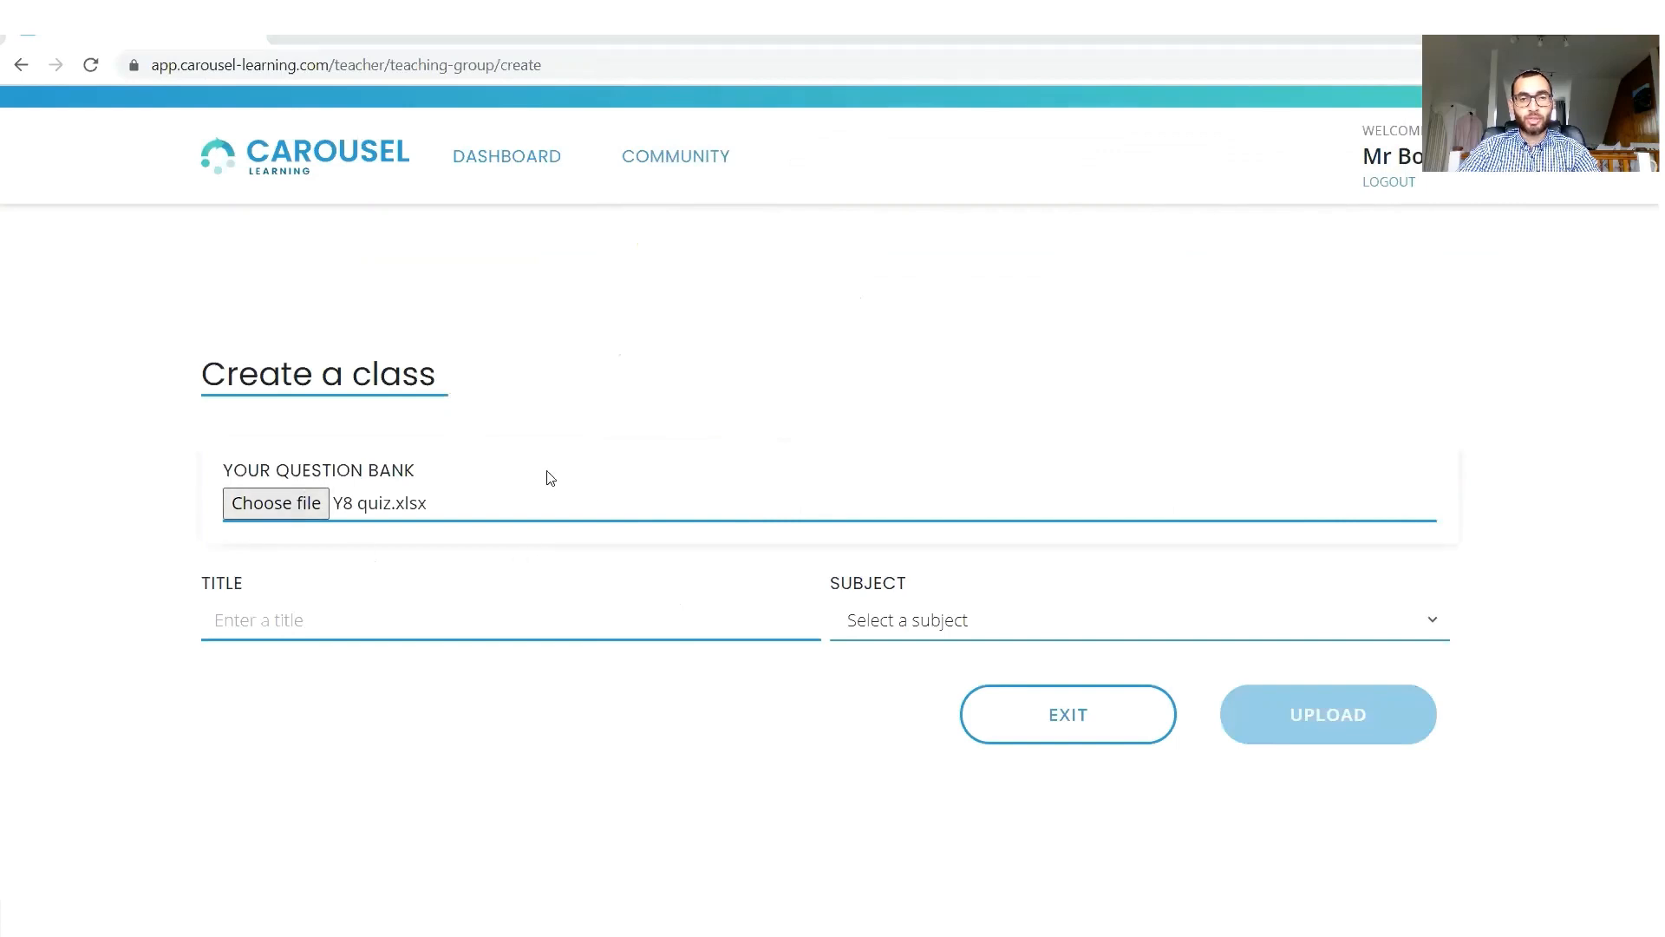
double_click(839, 267)
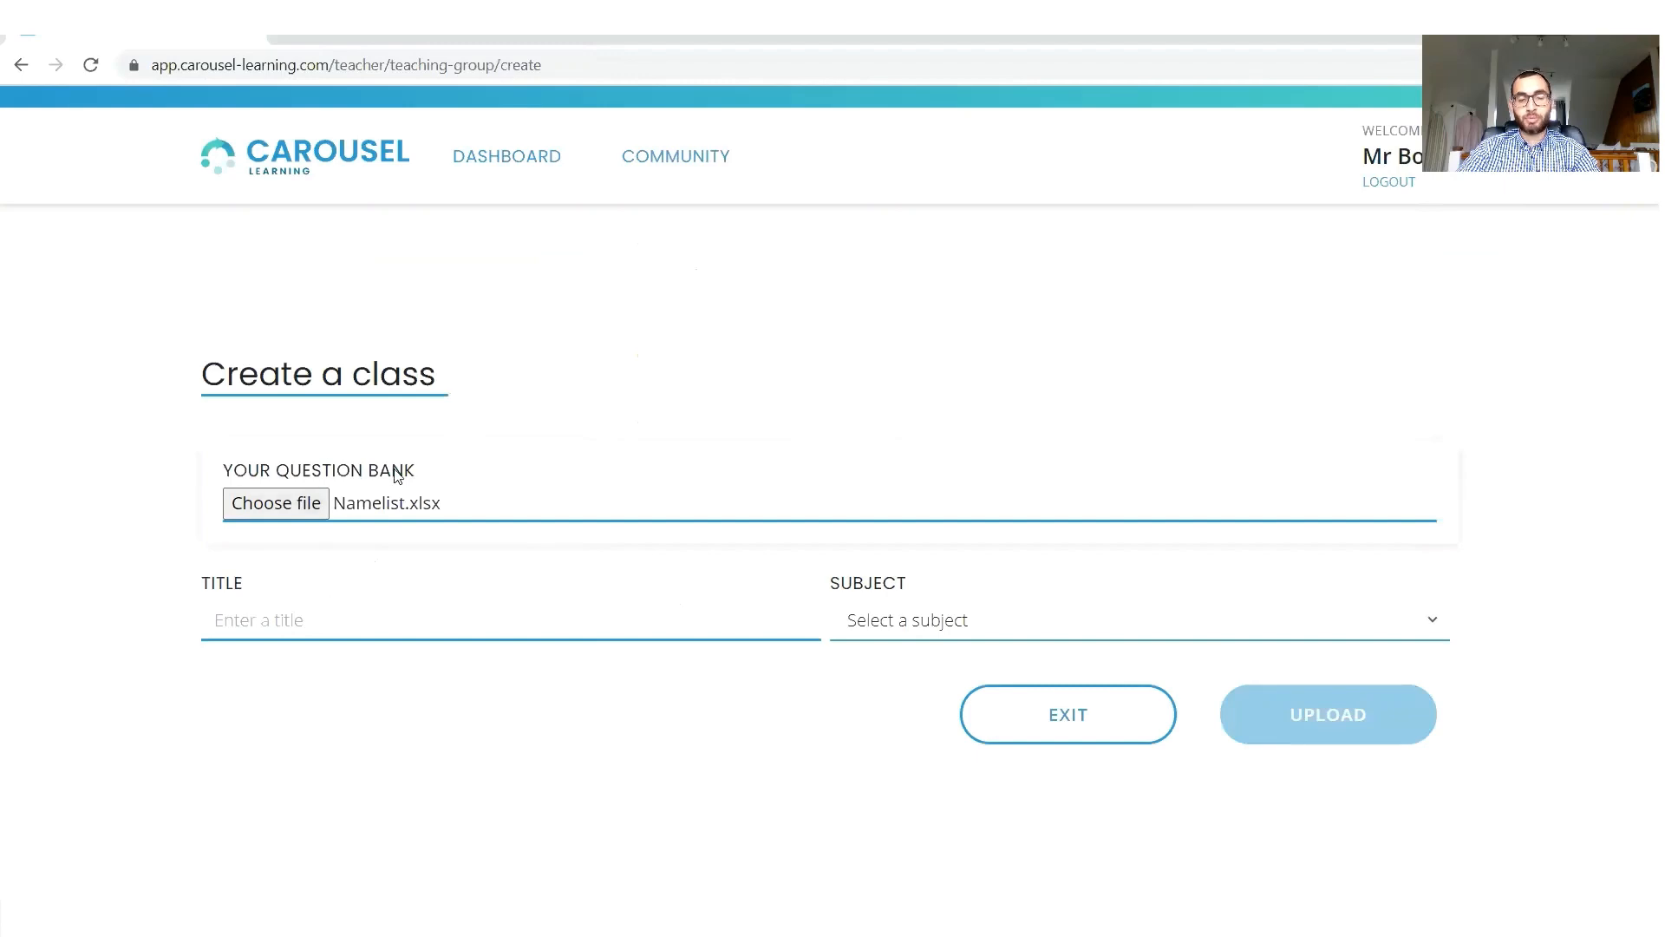
Title the class "Year 8 Rock Stars", set its subject to Science, and upload it to view the class list.
click(285, 620)
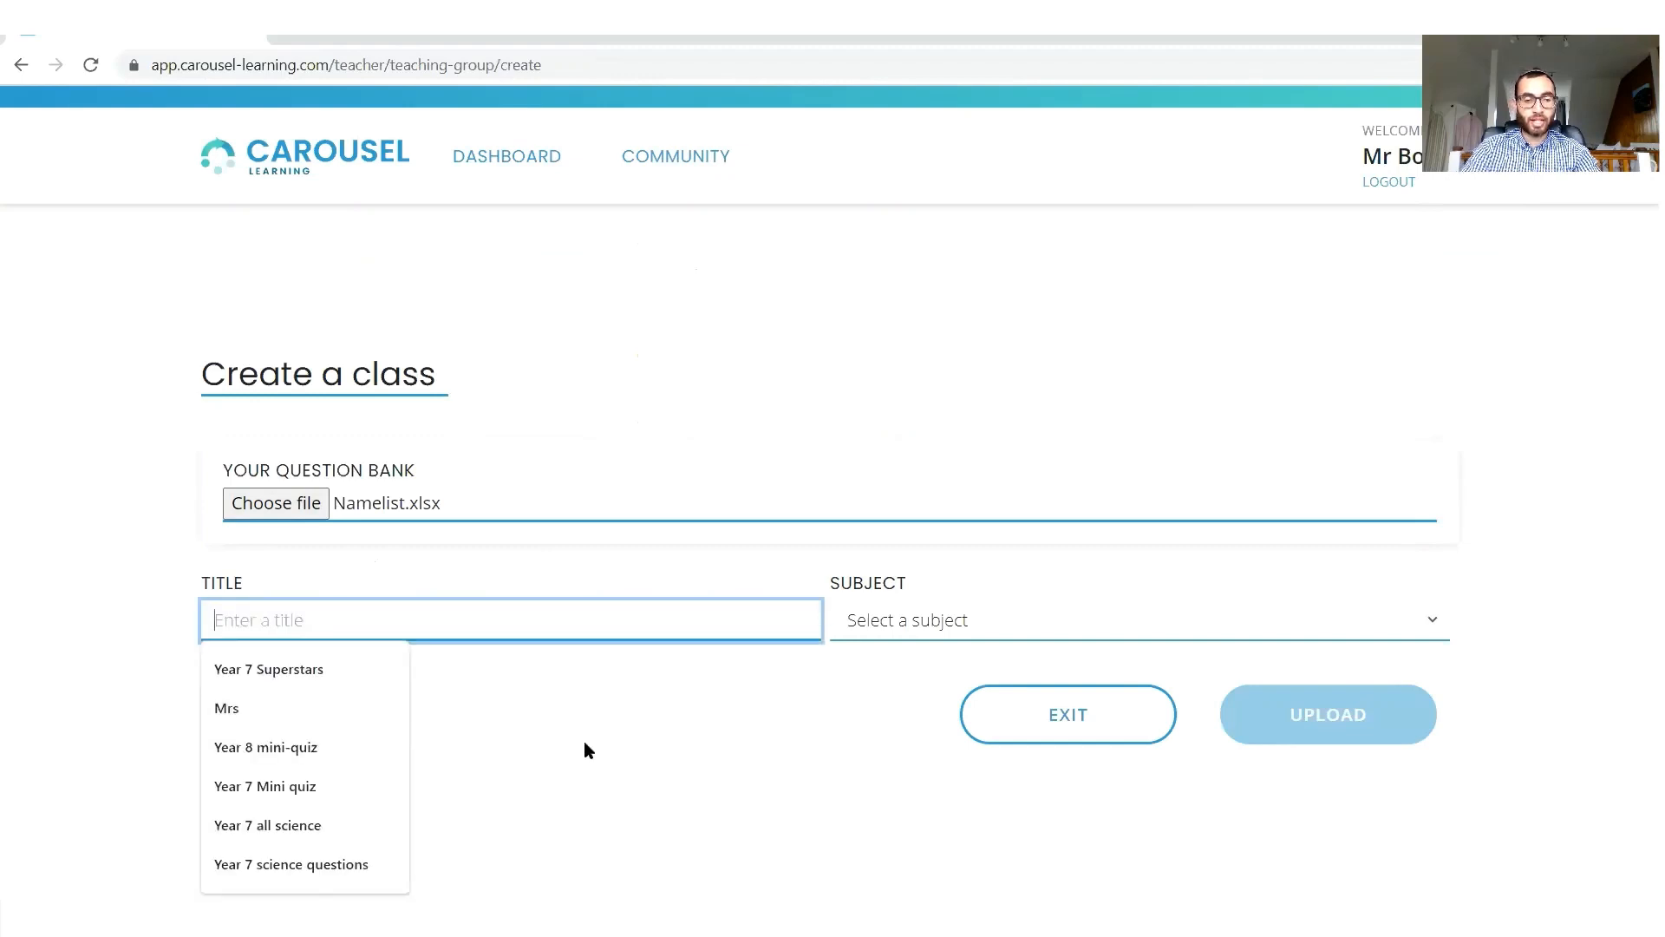
text(Year 8 Rock )
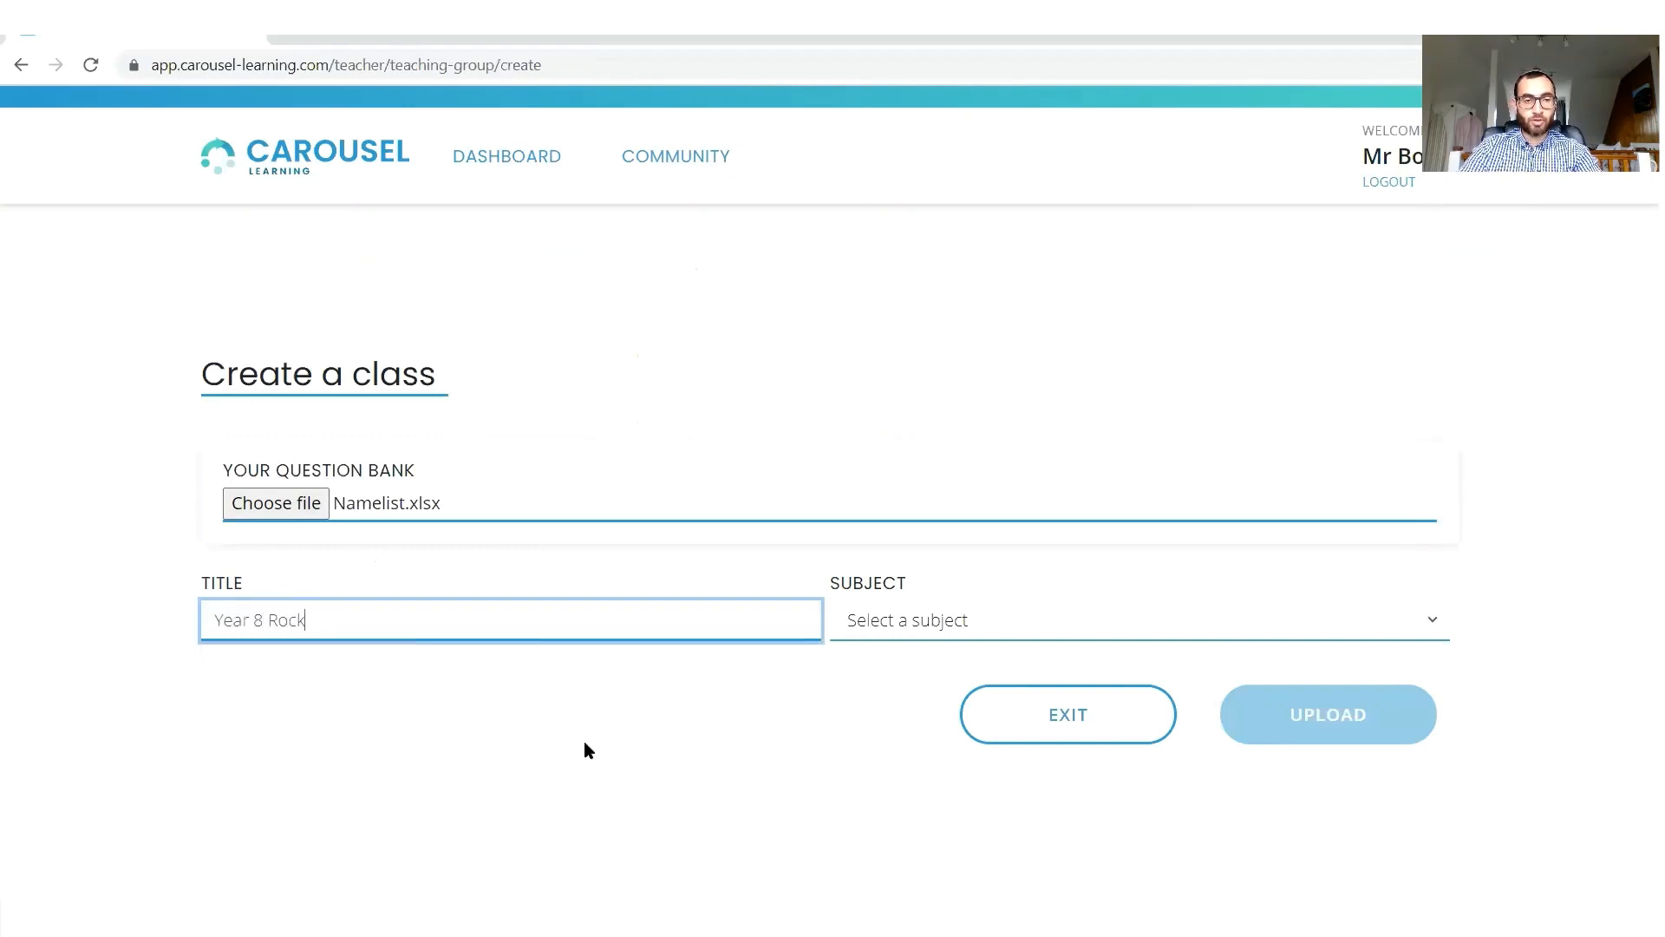
text(Stars)
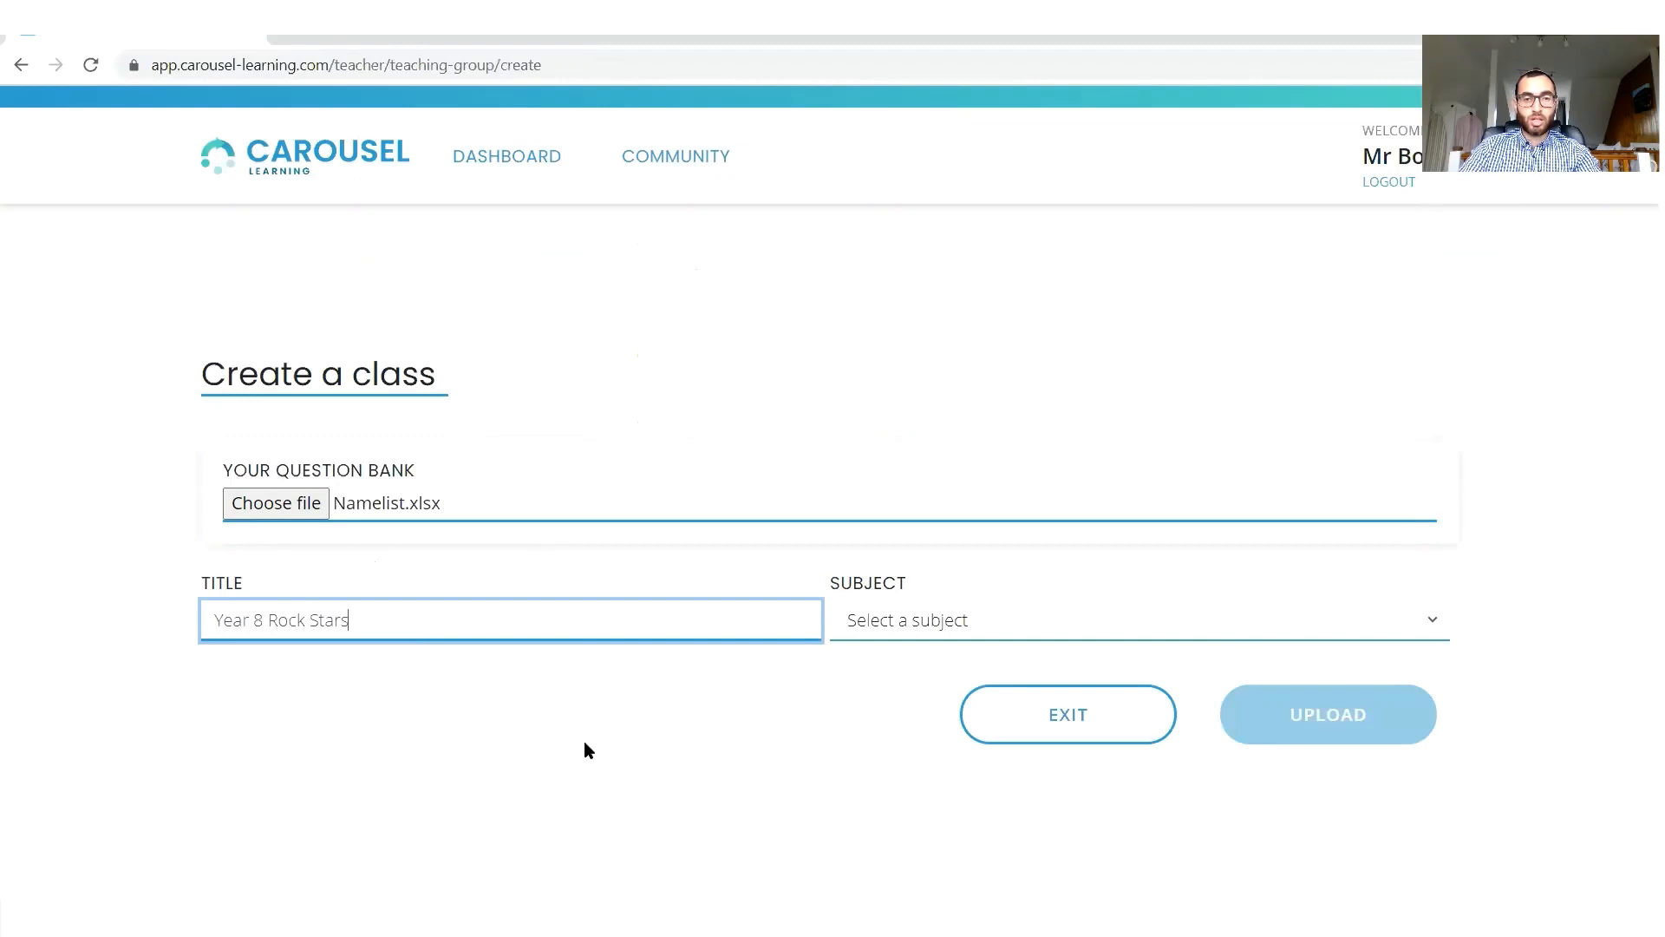
click(1039, 639)
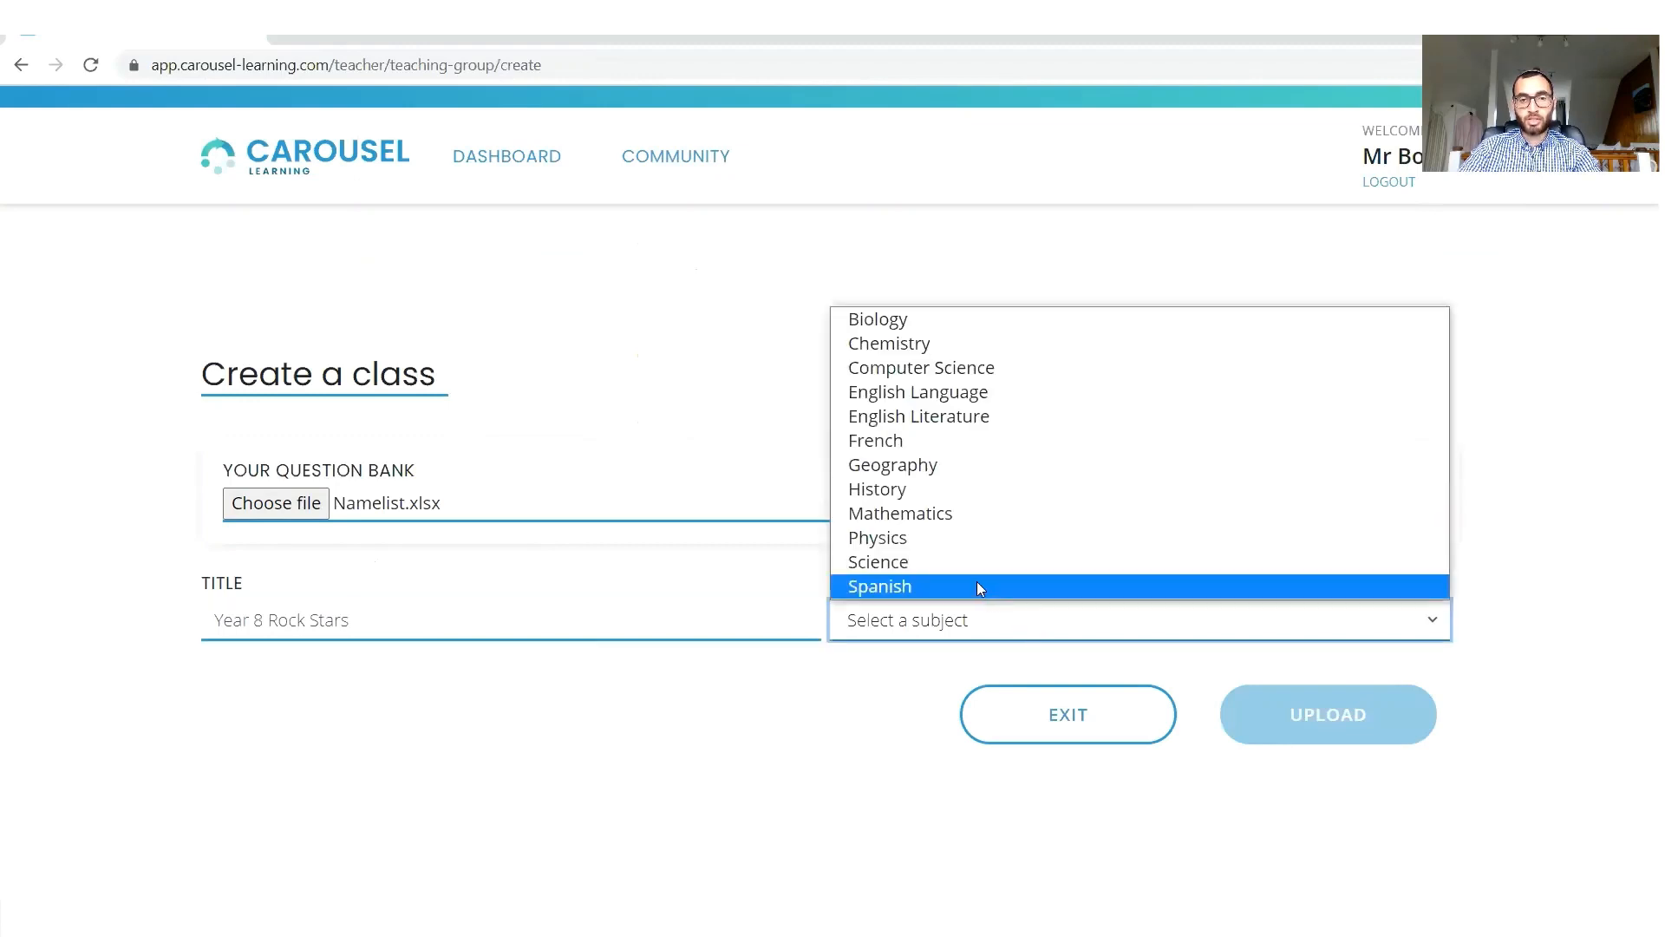
click(961, 566)
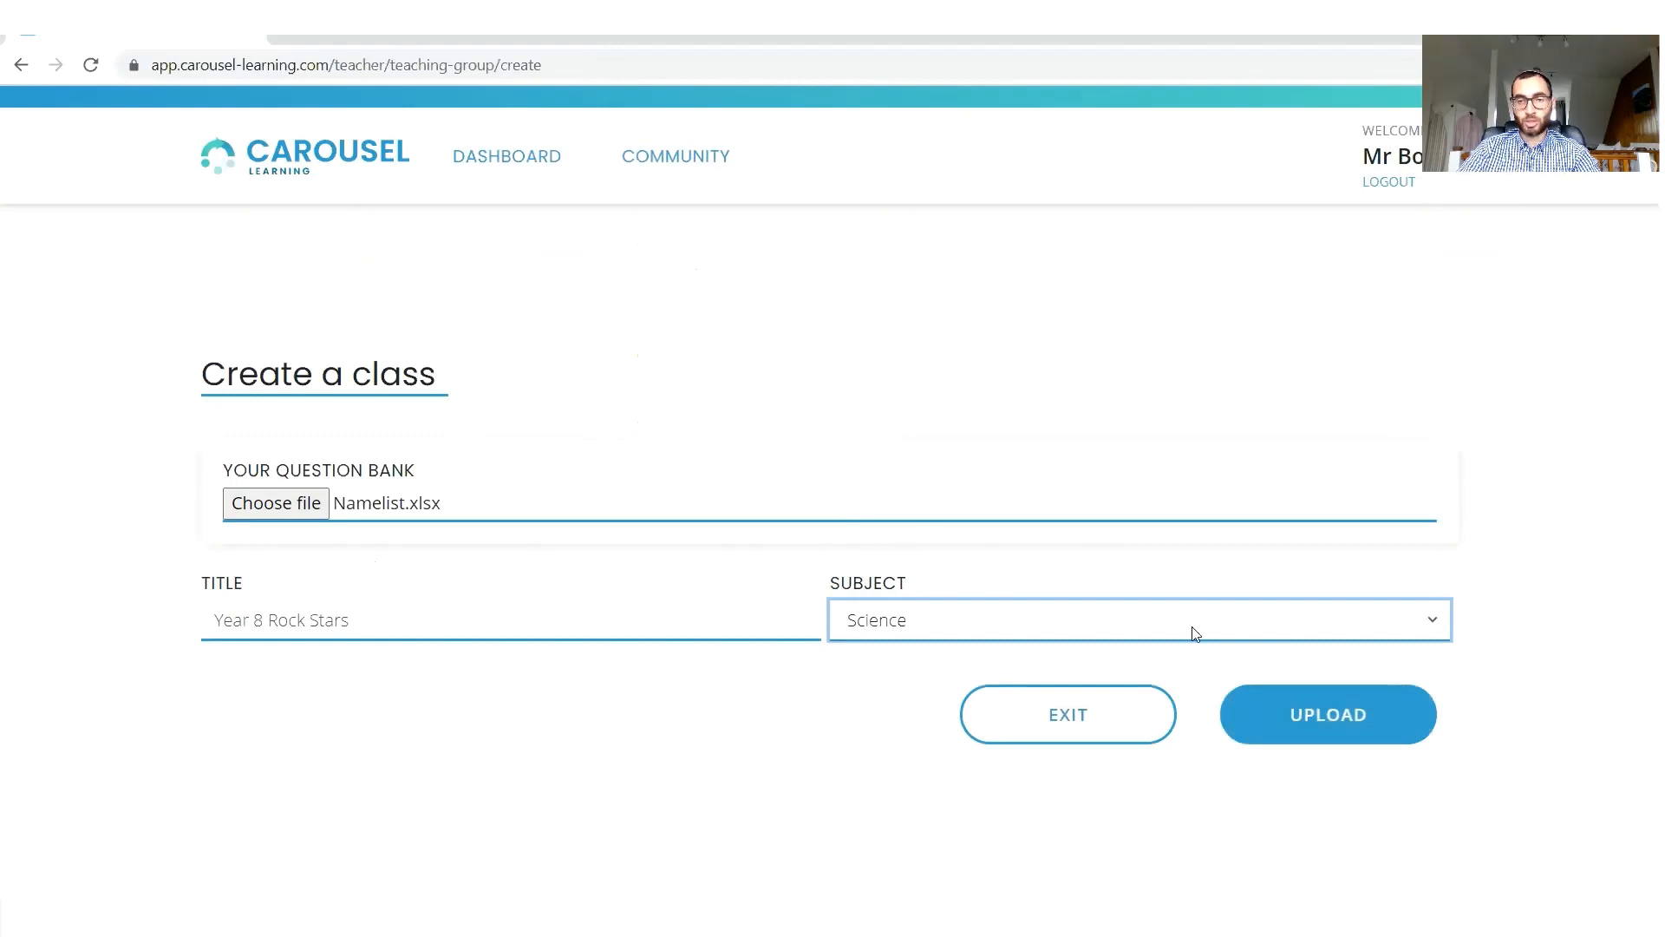
click(1357, 729)
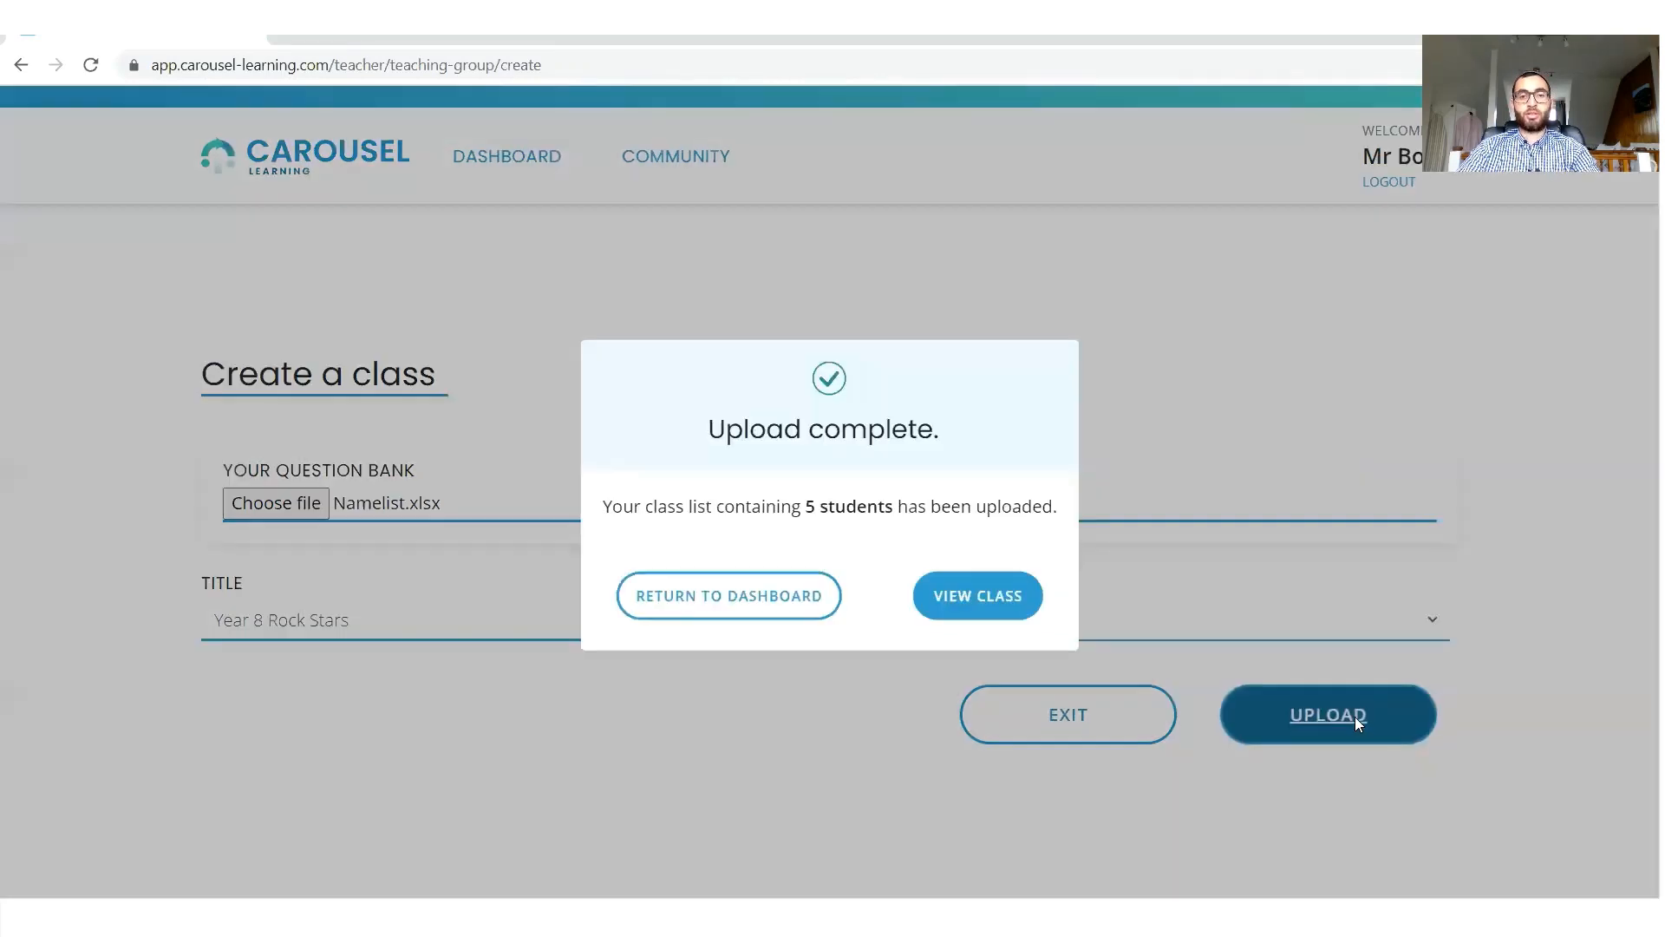
click(959, 595)
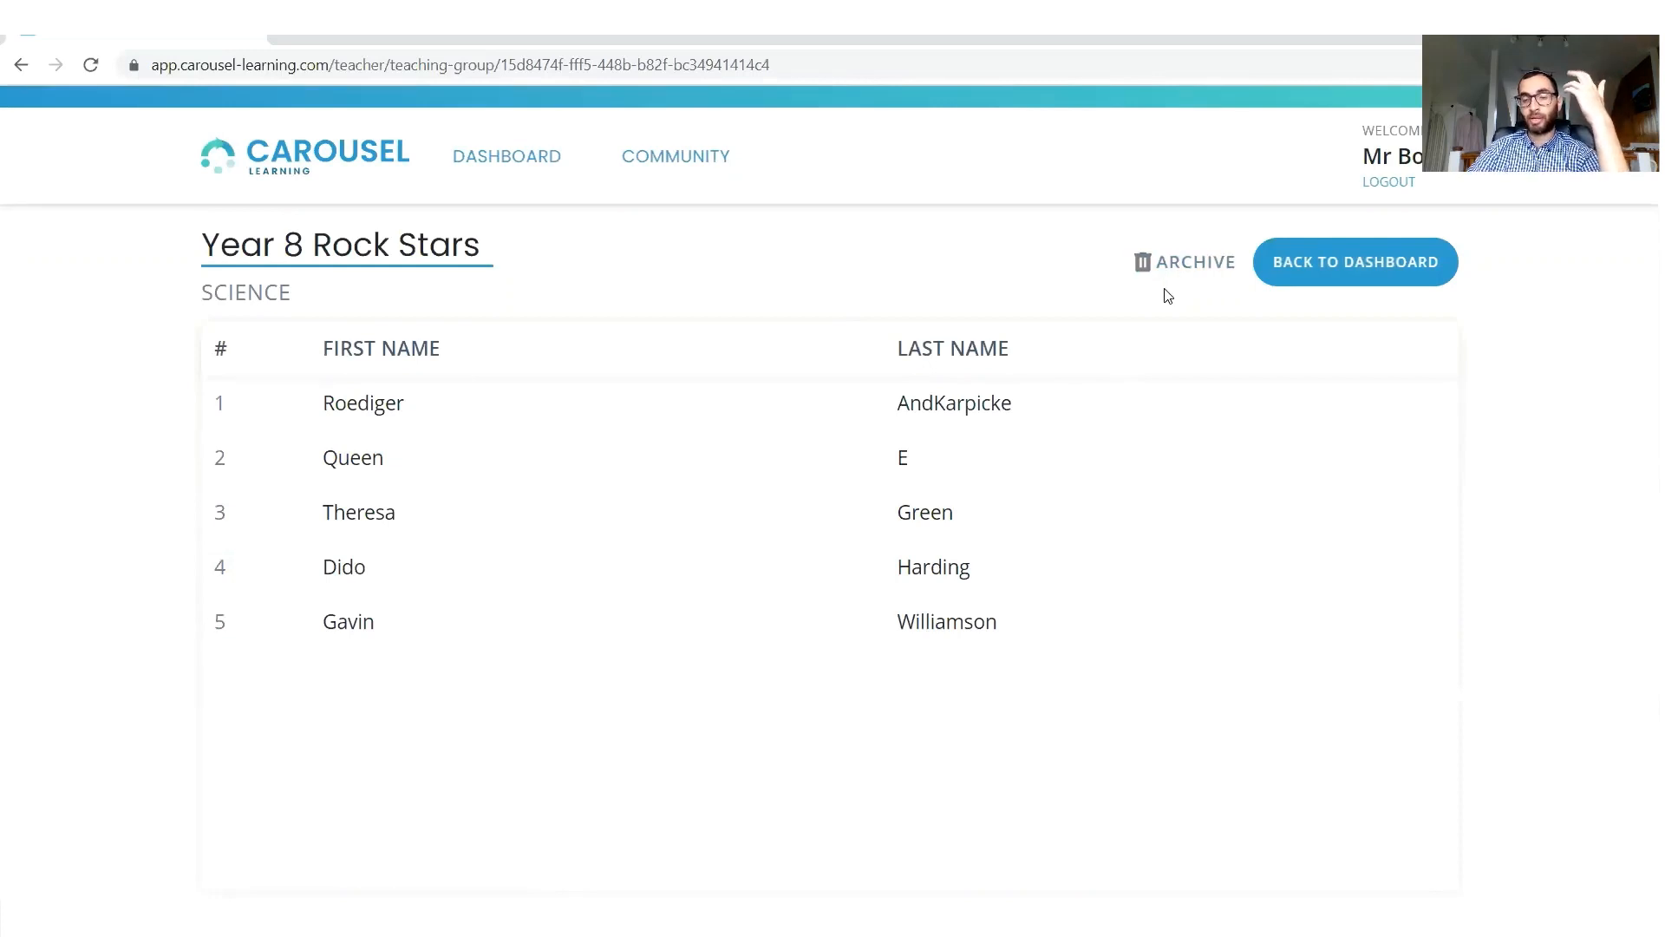
Return to the dashboard and start a new quiz titled "Year 8 Mini-quiz week 1" dated 04/09/2020.
click(1360, 271)
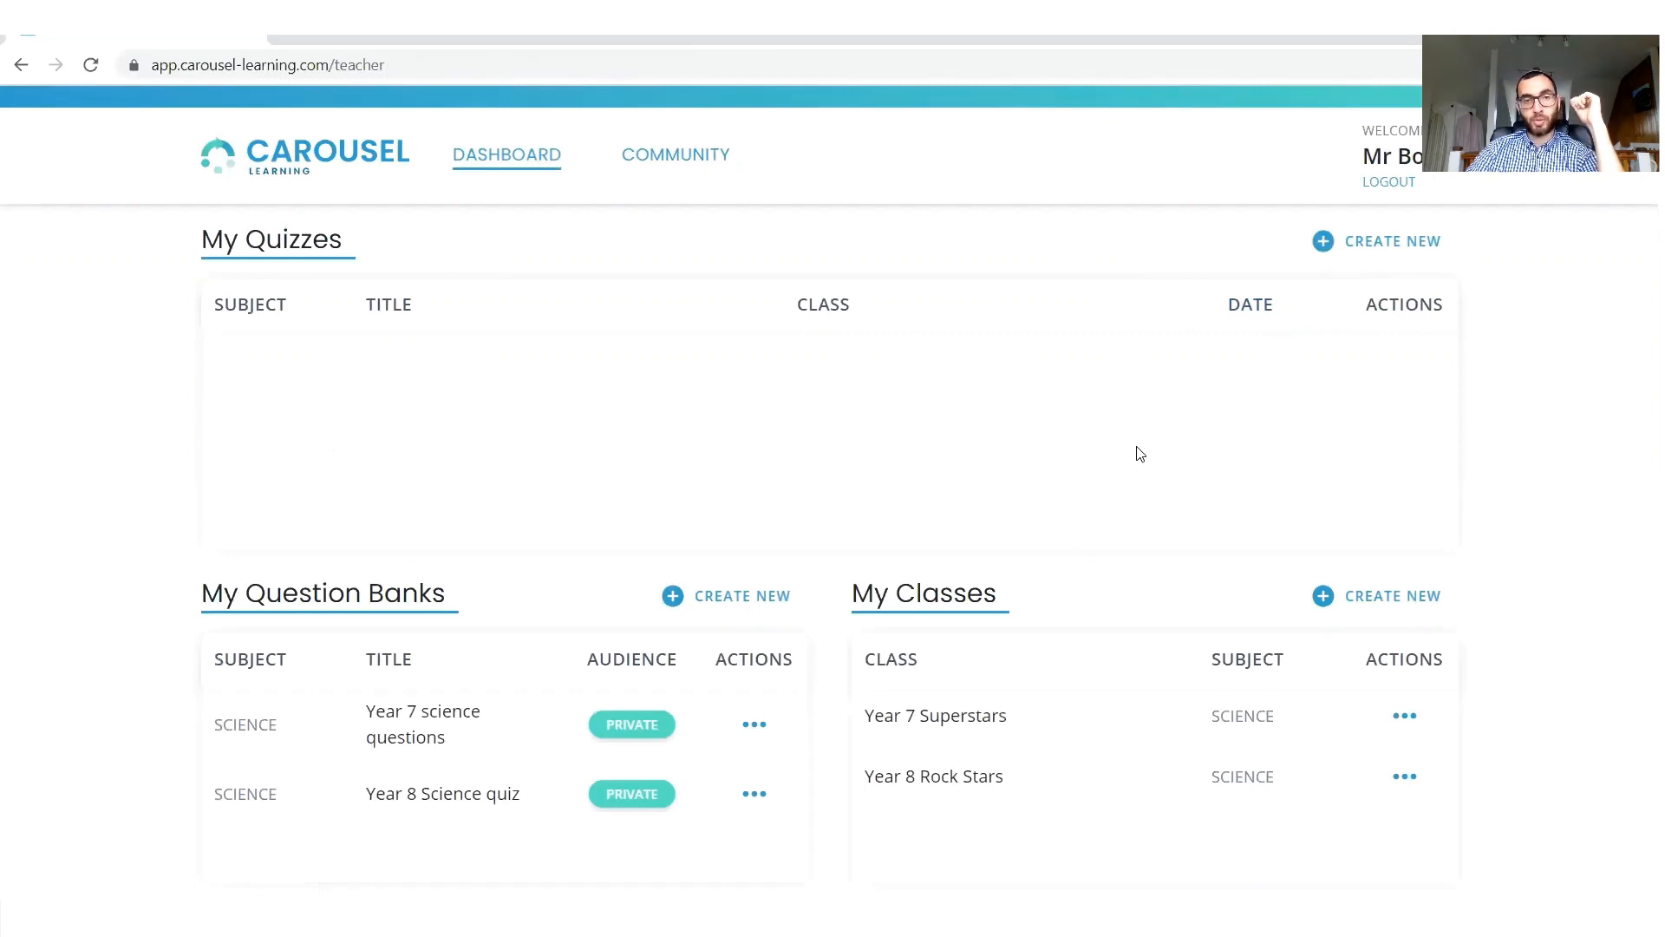
click(1350, 251)
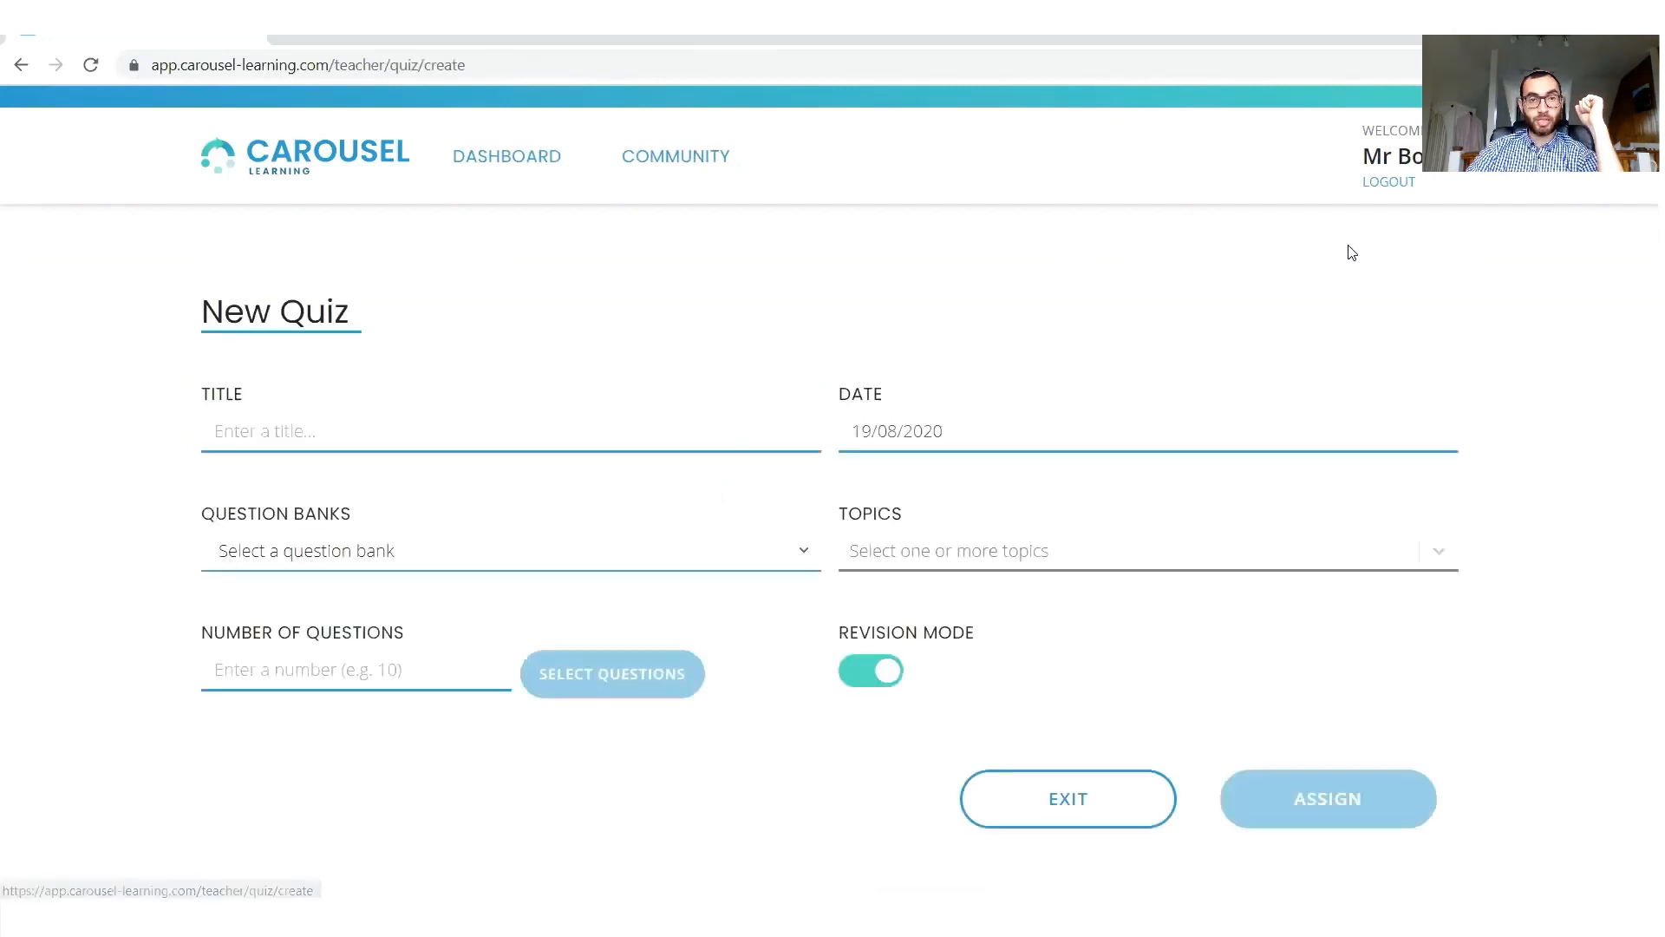
click(580, 433)
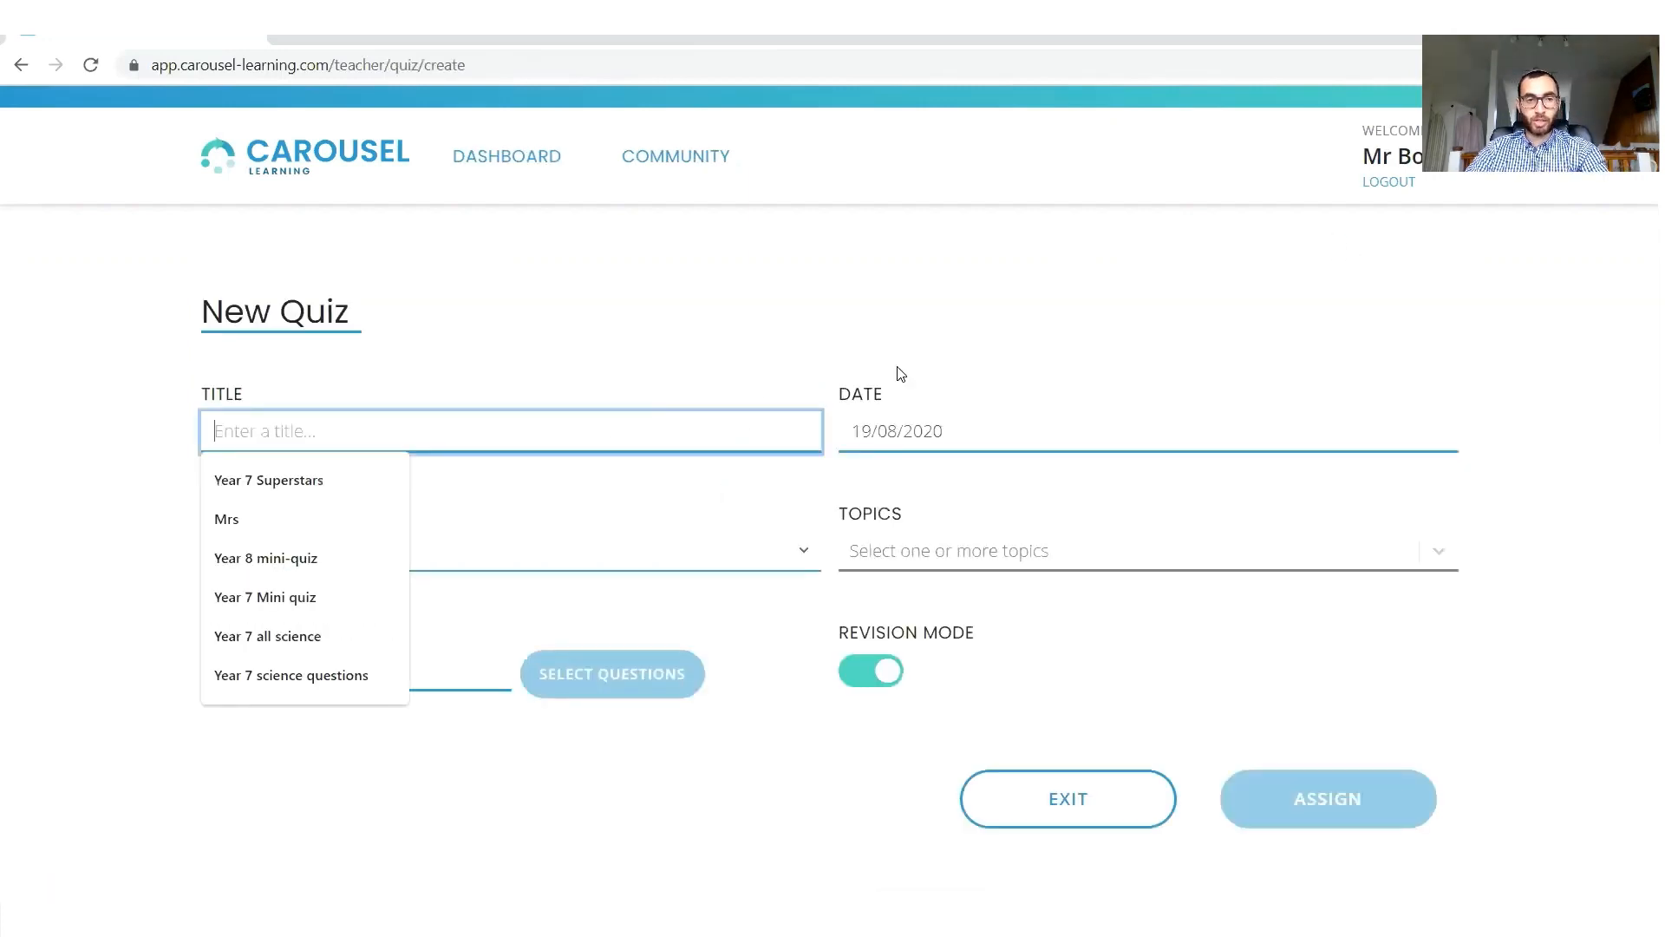
text(Year )
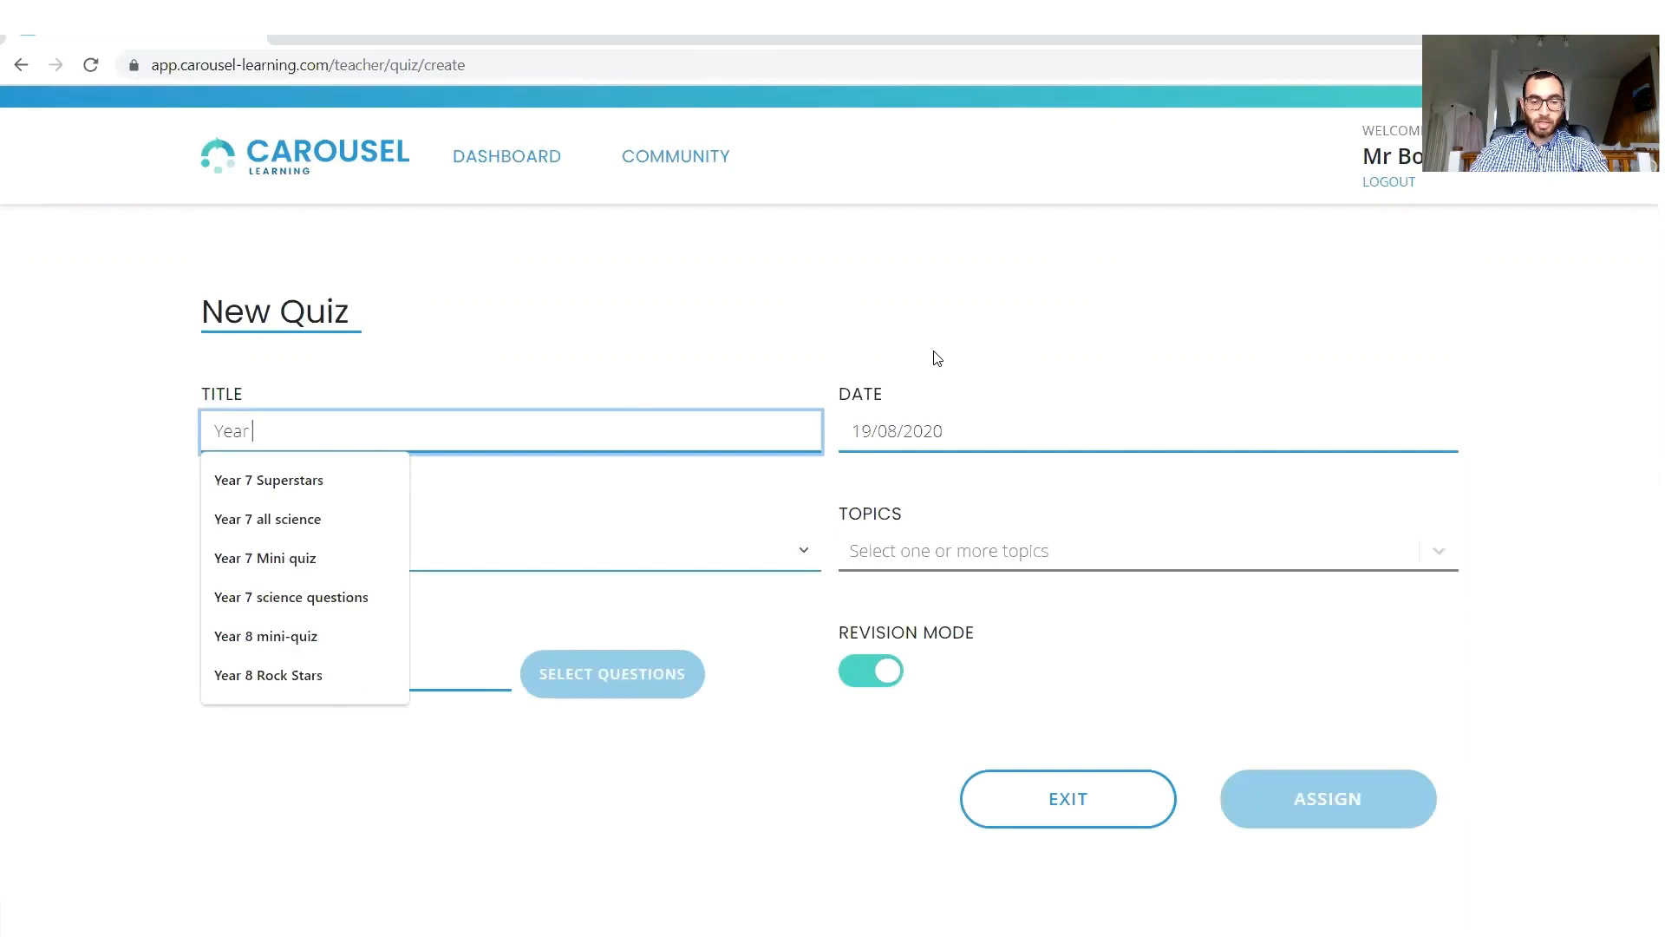
text(8 Mini)
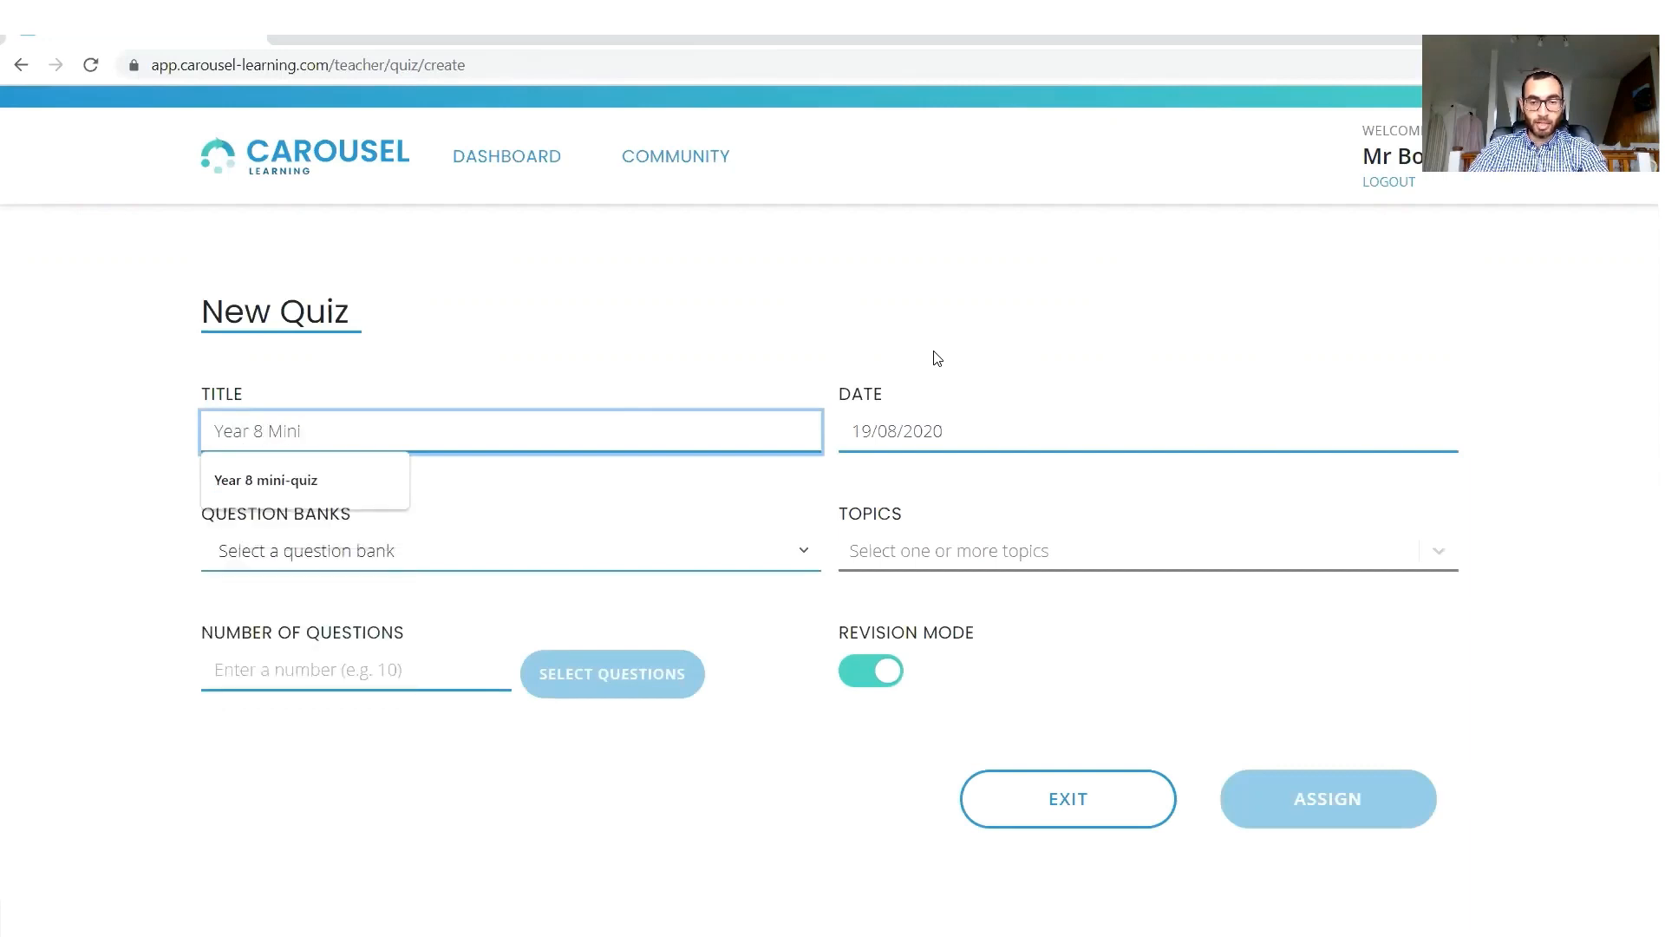
text(-quiz )
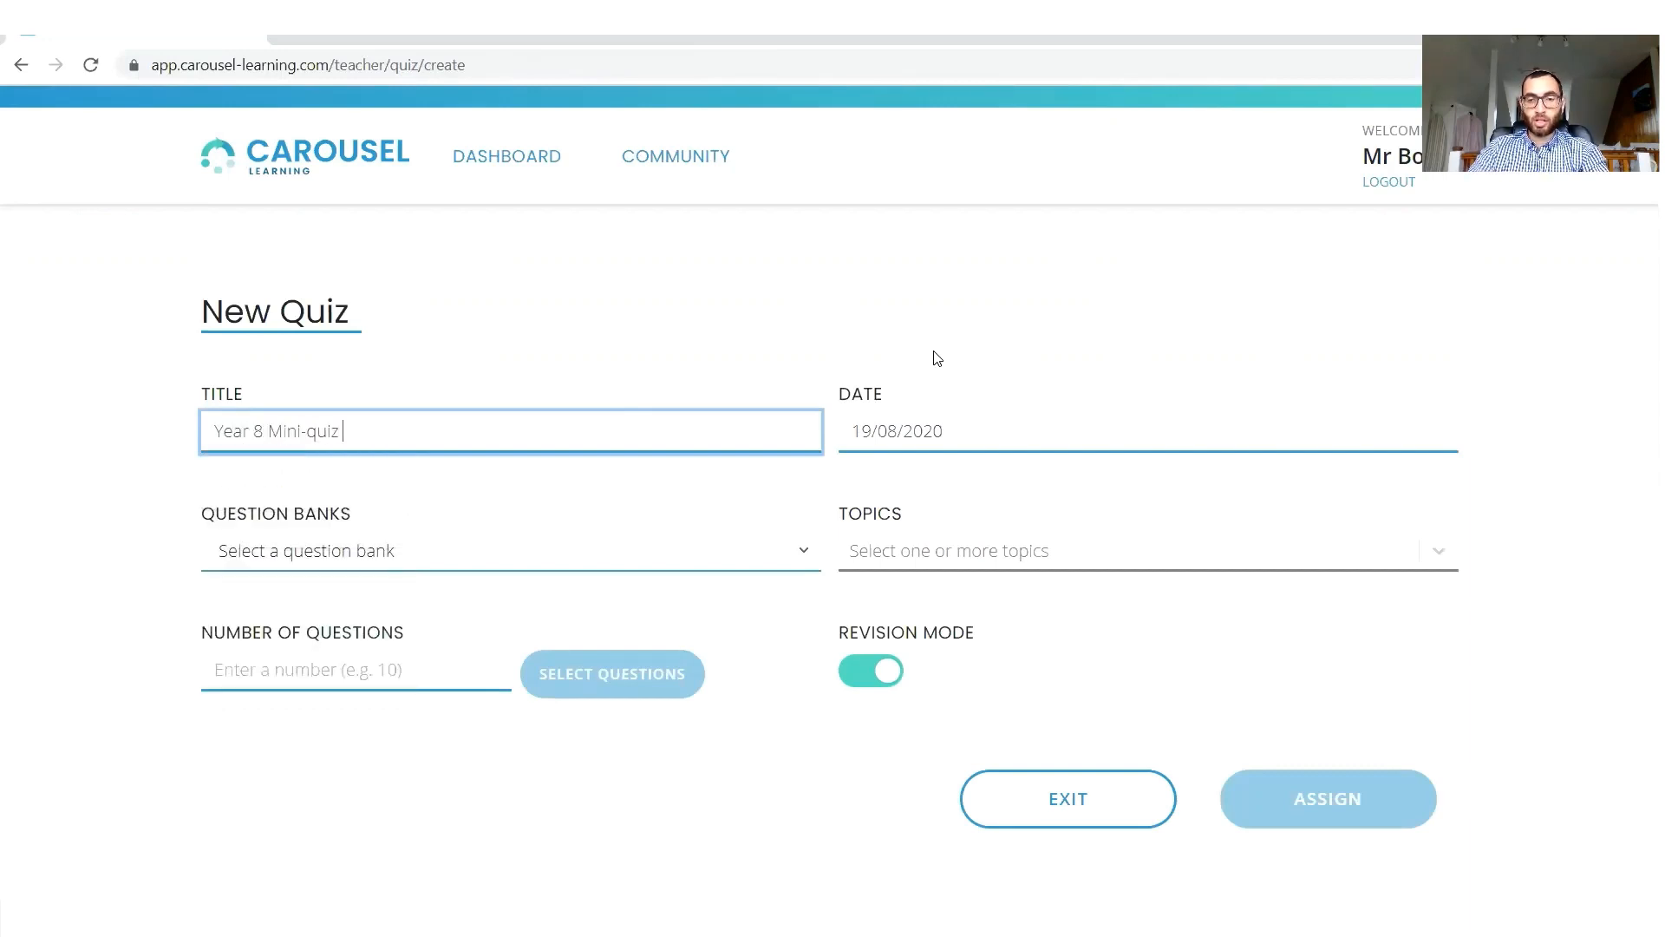
text(week 1)
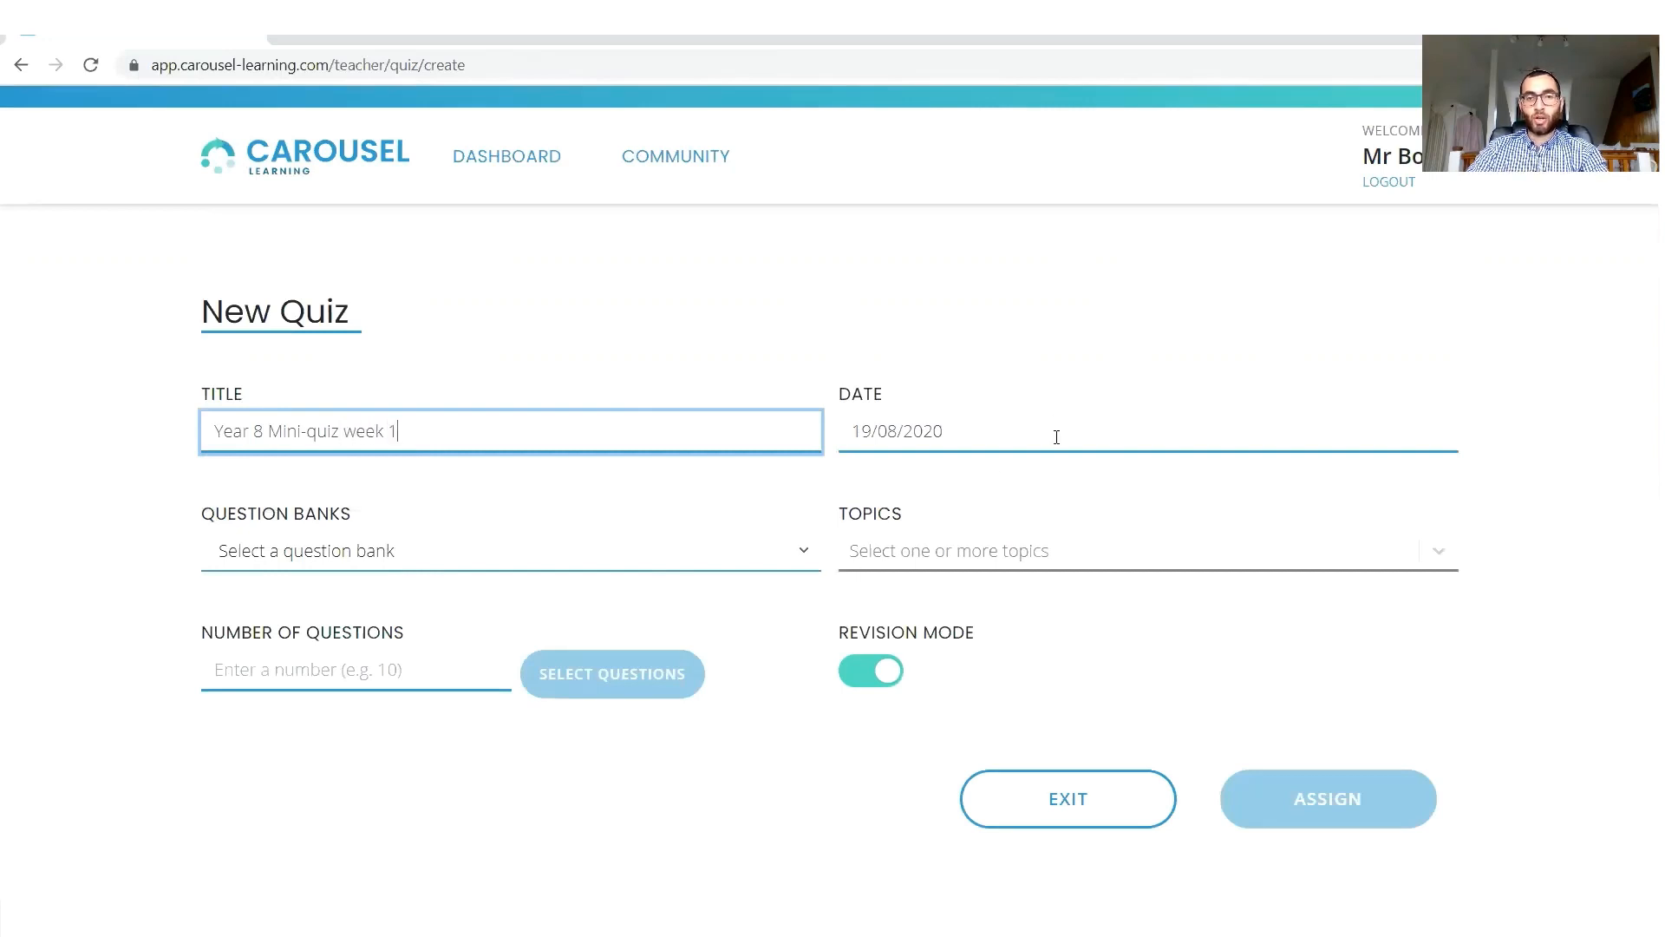
click(1057, 436)
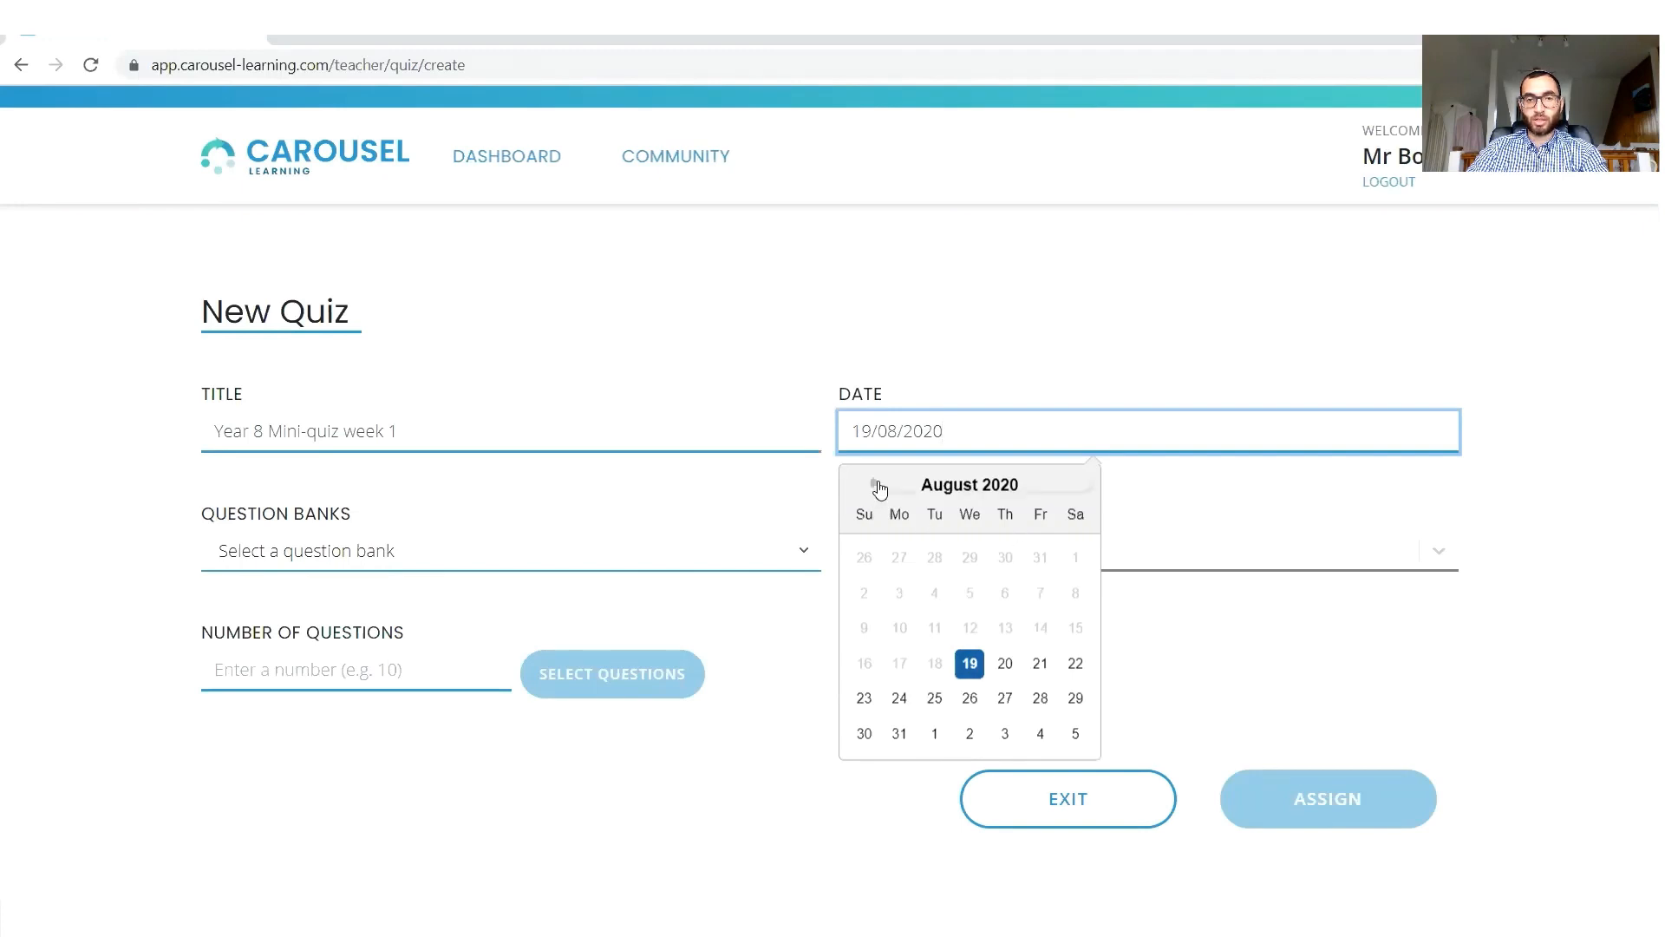
click(1041, 739)
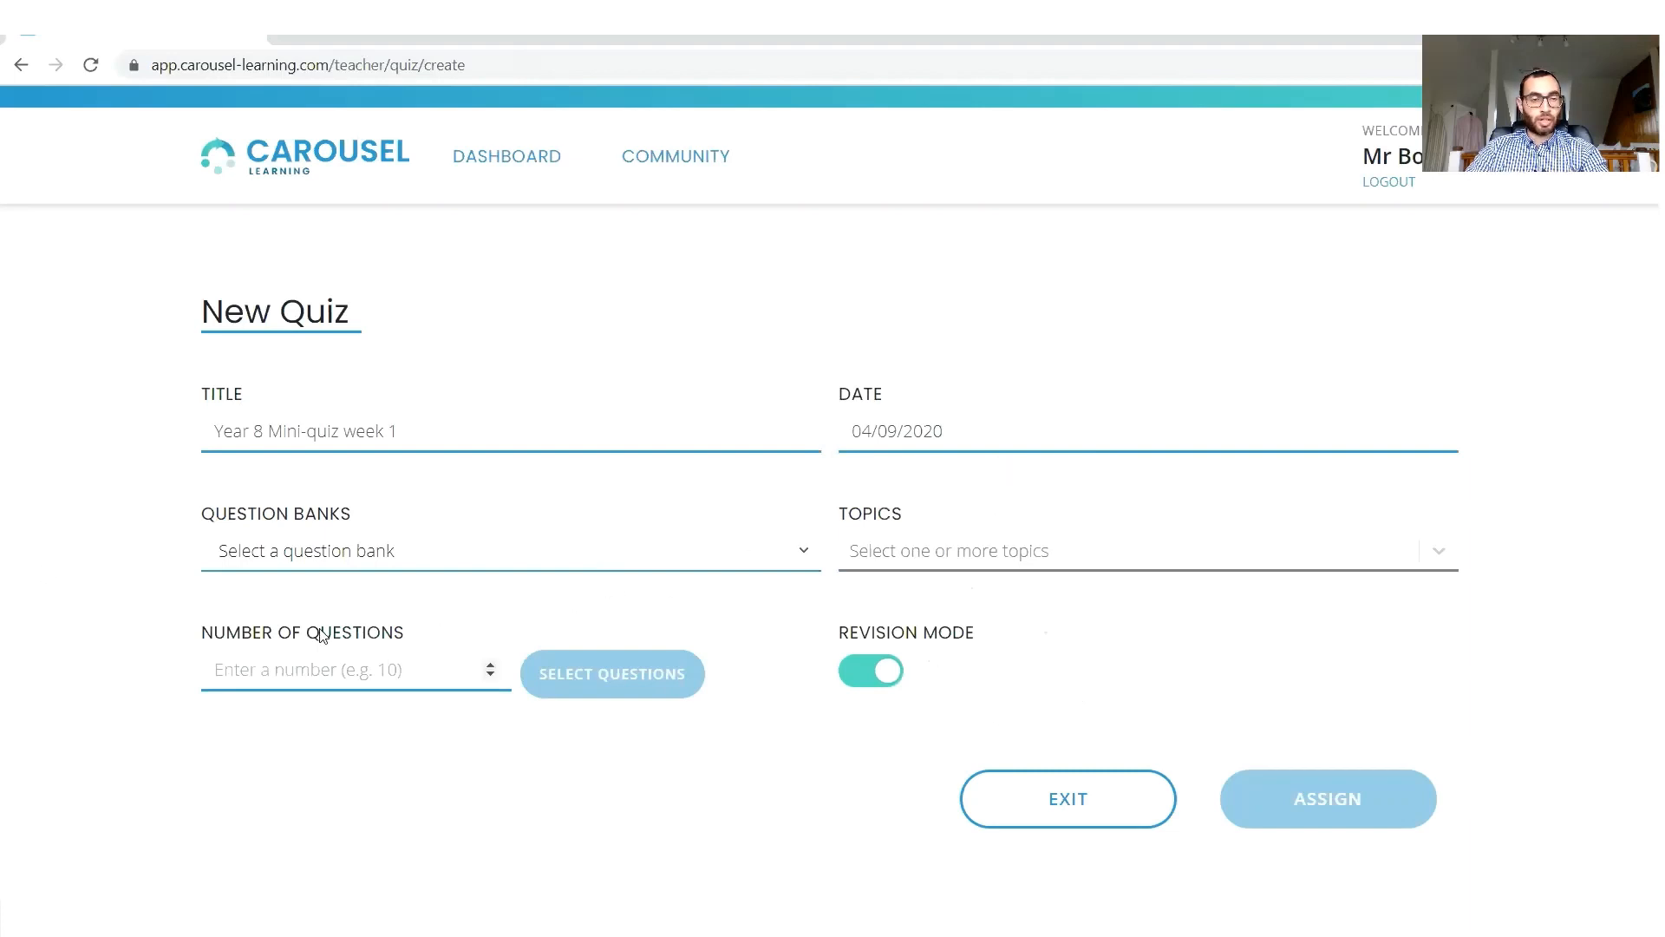
Choose the Year 8 Science quiz question bank for the quiz and add the Hsw topic.
click(460, 566)
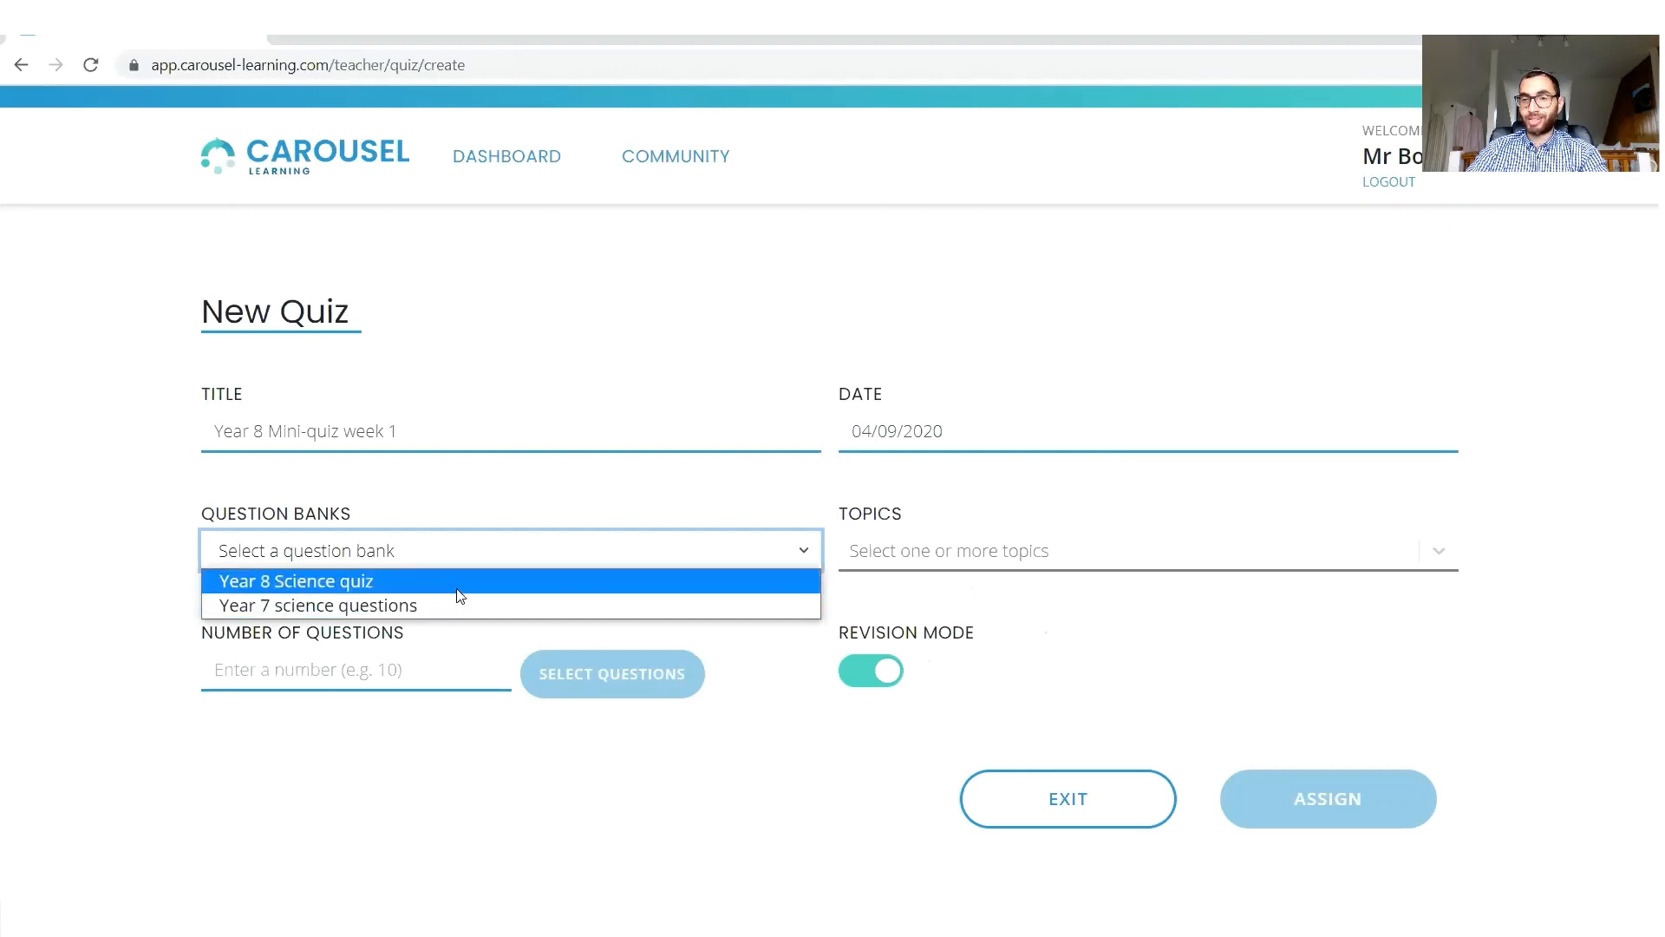
click(450, 583)
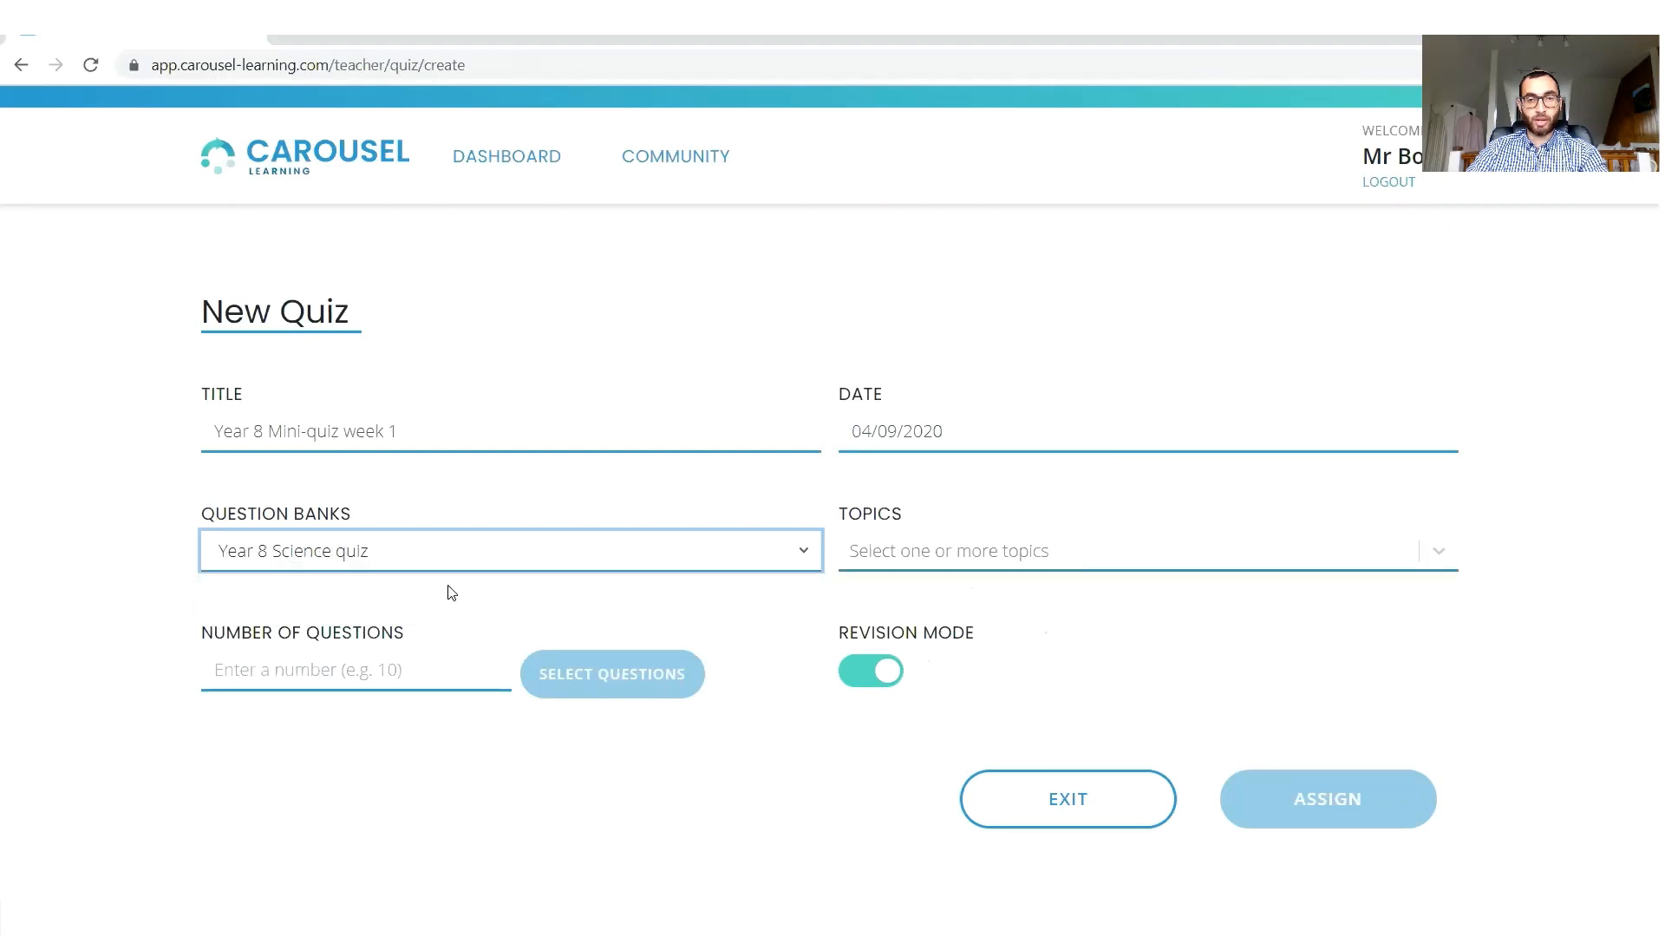
click(1152, 560)
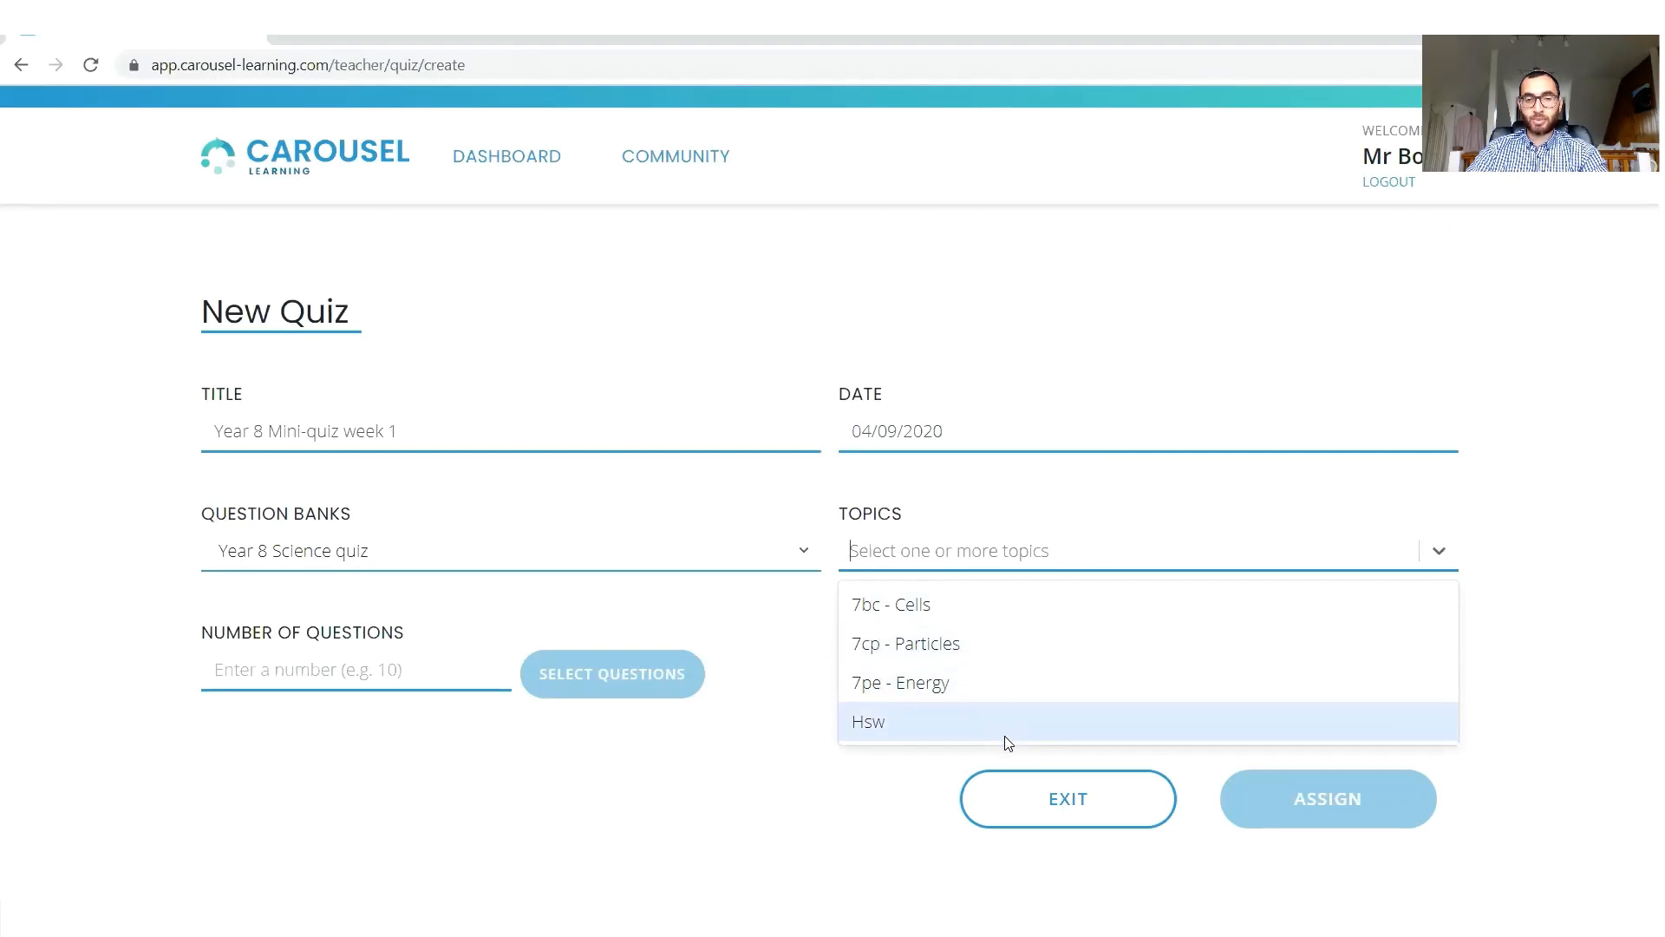
click(940, 740)
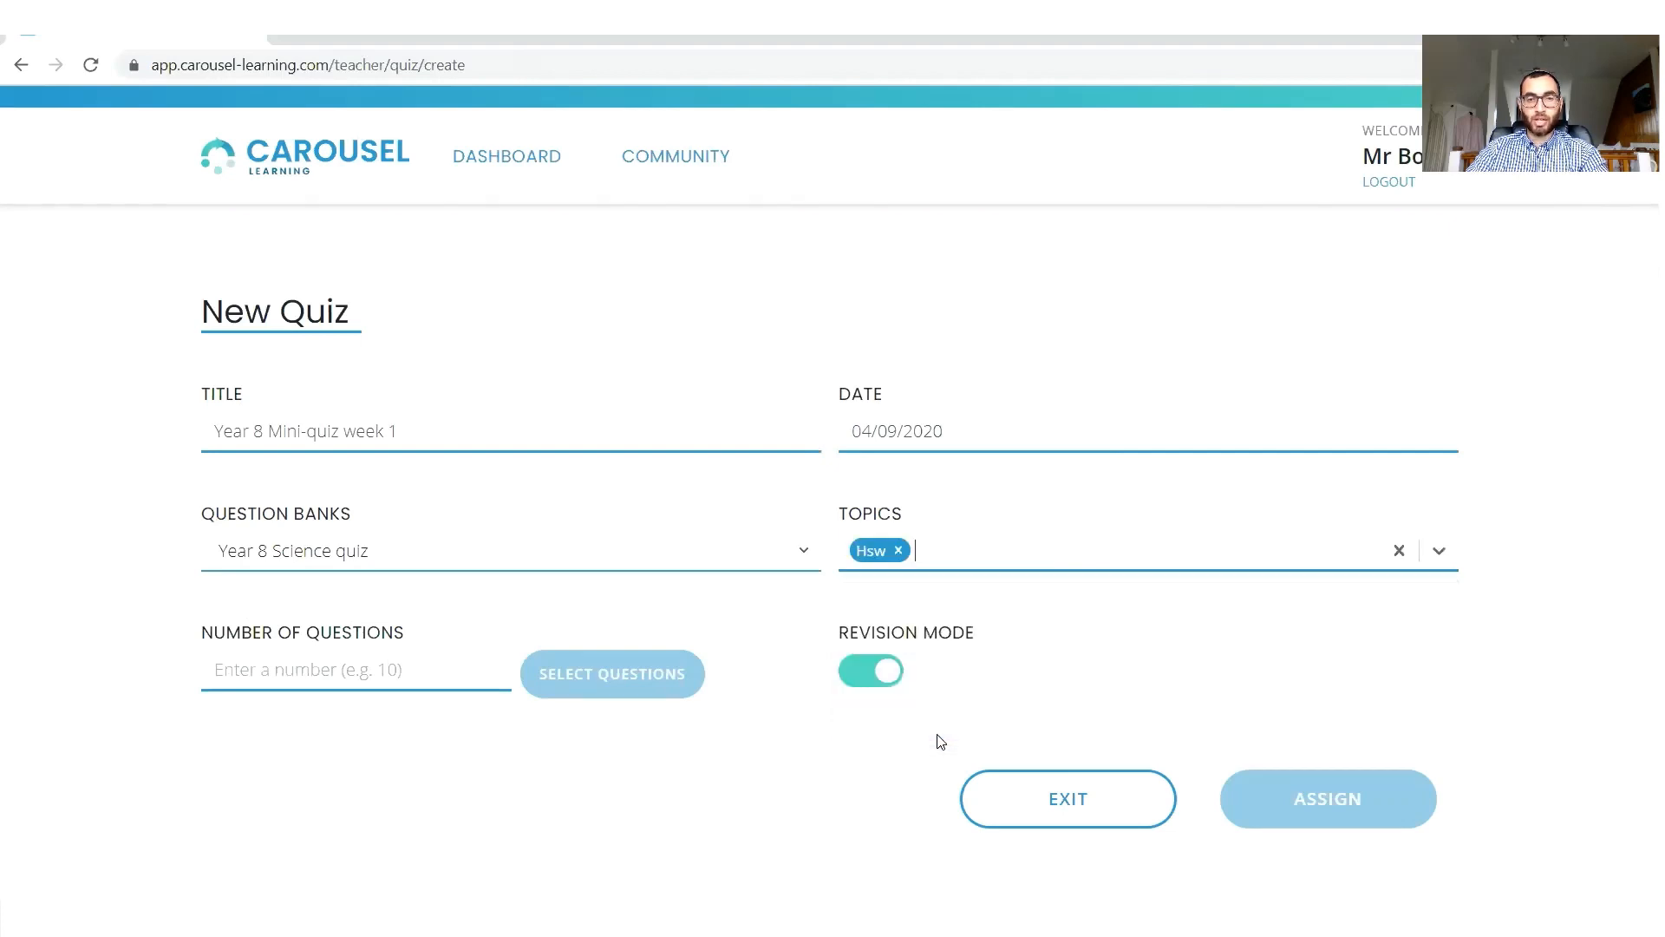
Set the number of questions to 10 and add the 7bc - Cells topic to the quiz.
click(283, 669)
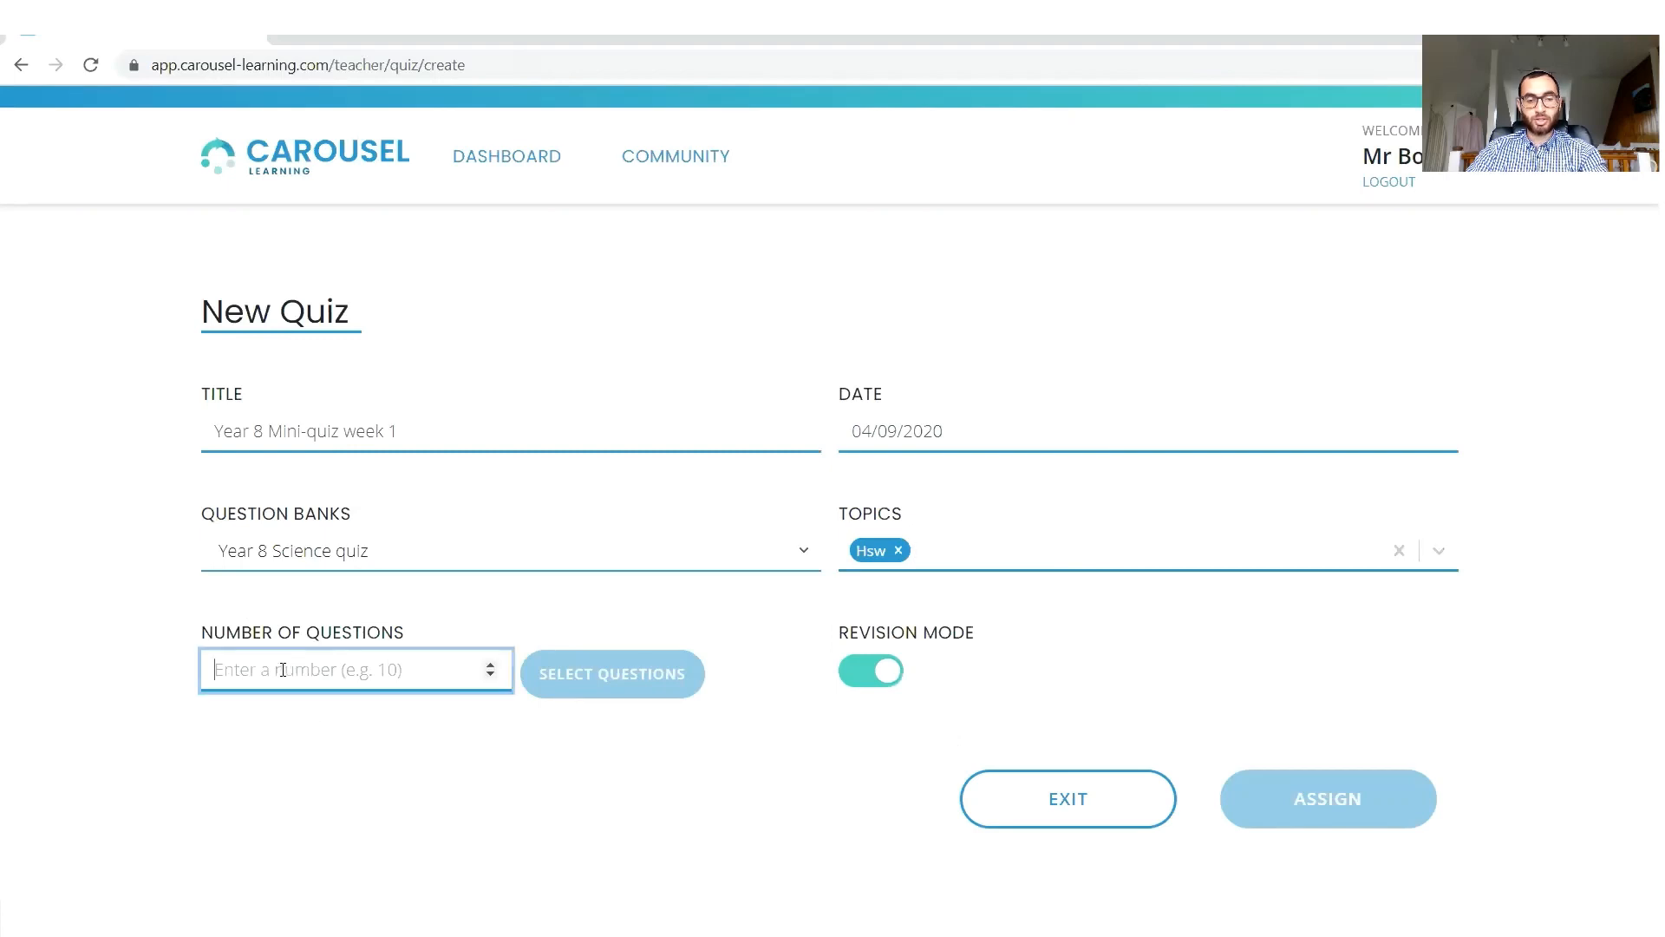
text(10)
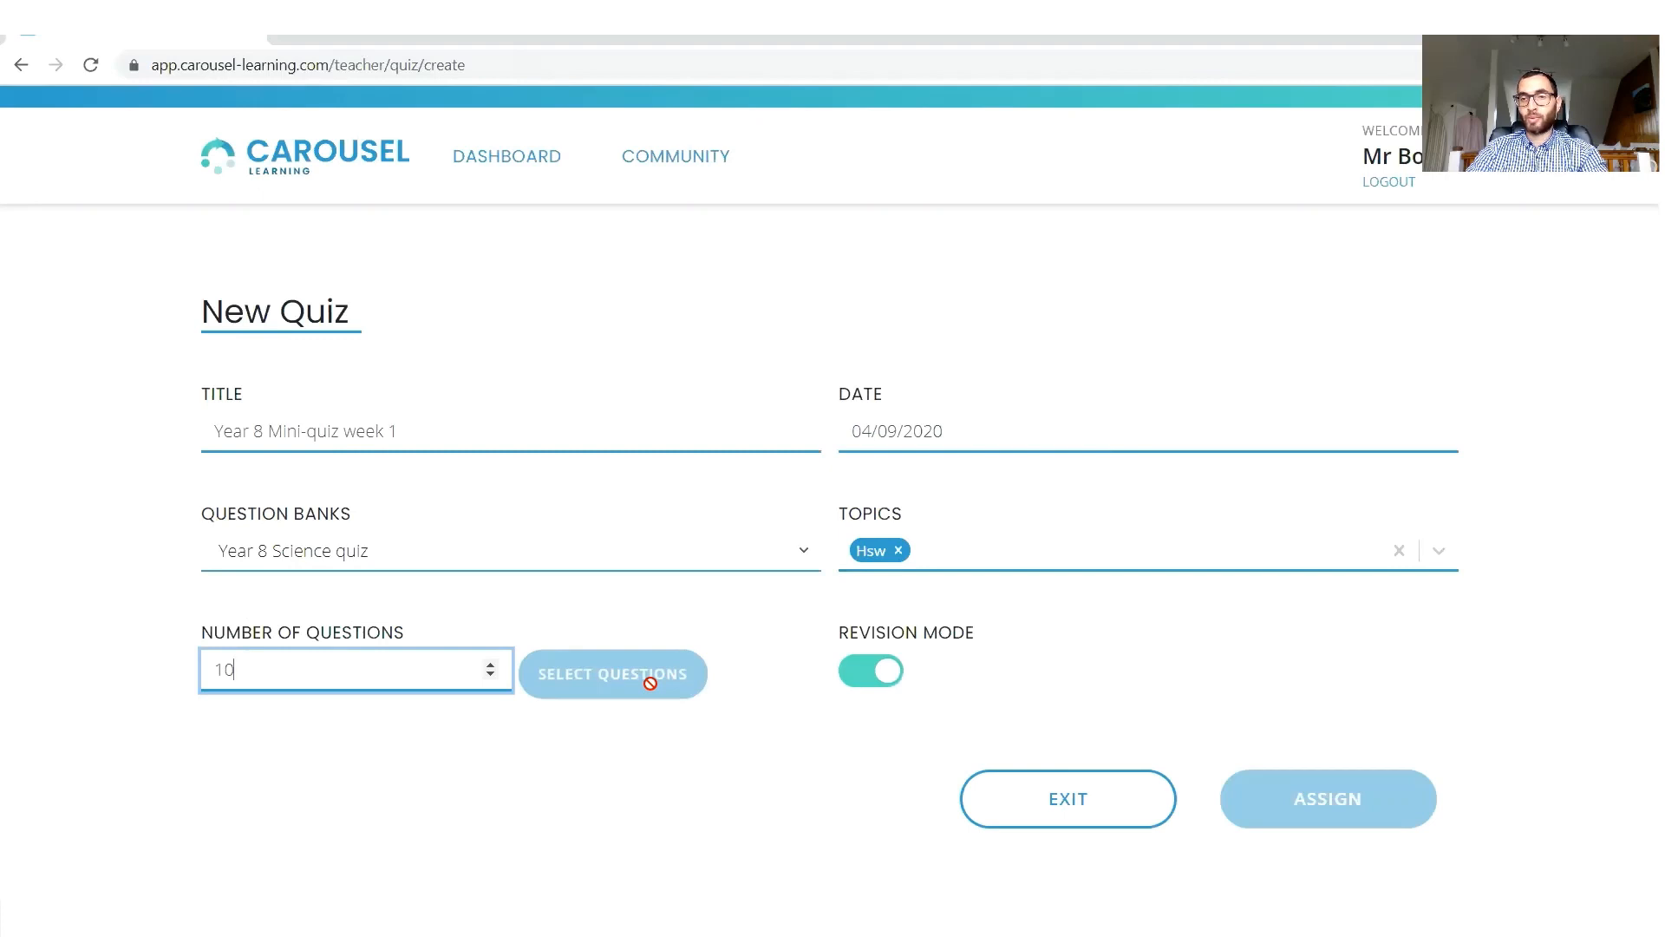
click(1048, 556)
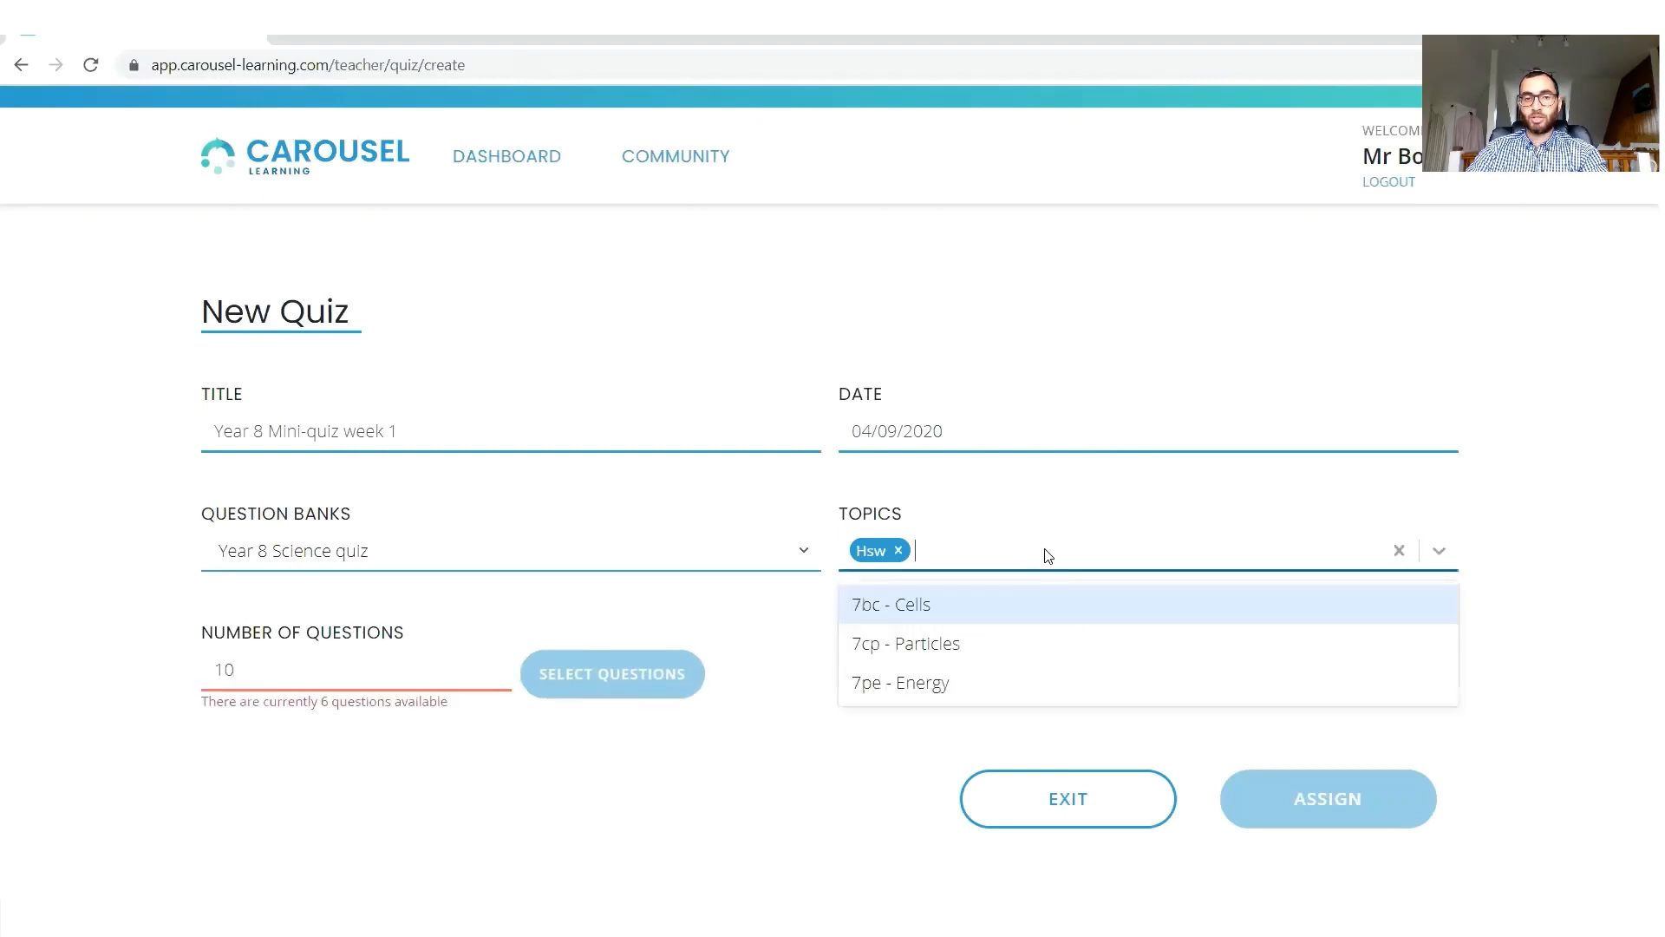
click(919, 608)
Re-enter 10 as the number of questions, then reduce it to 5.
click(406, 683)
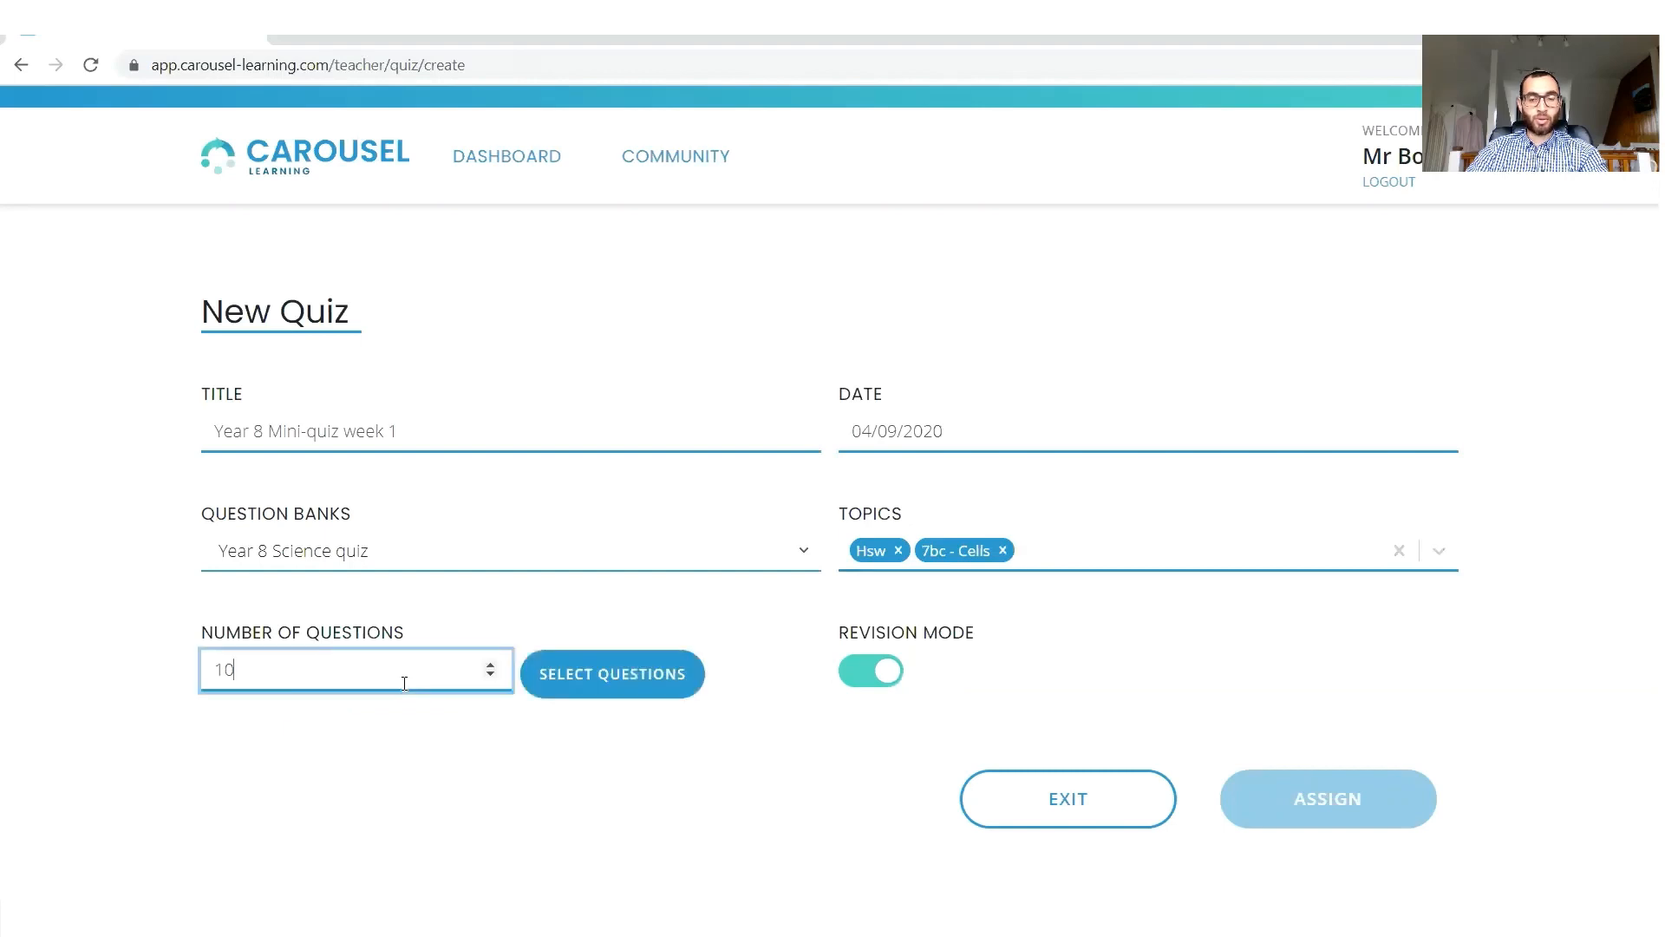
key(BackSpace)
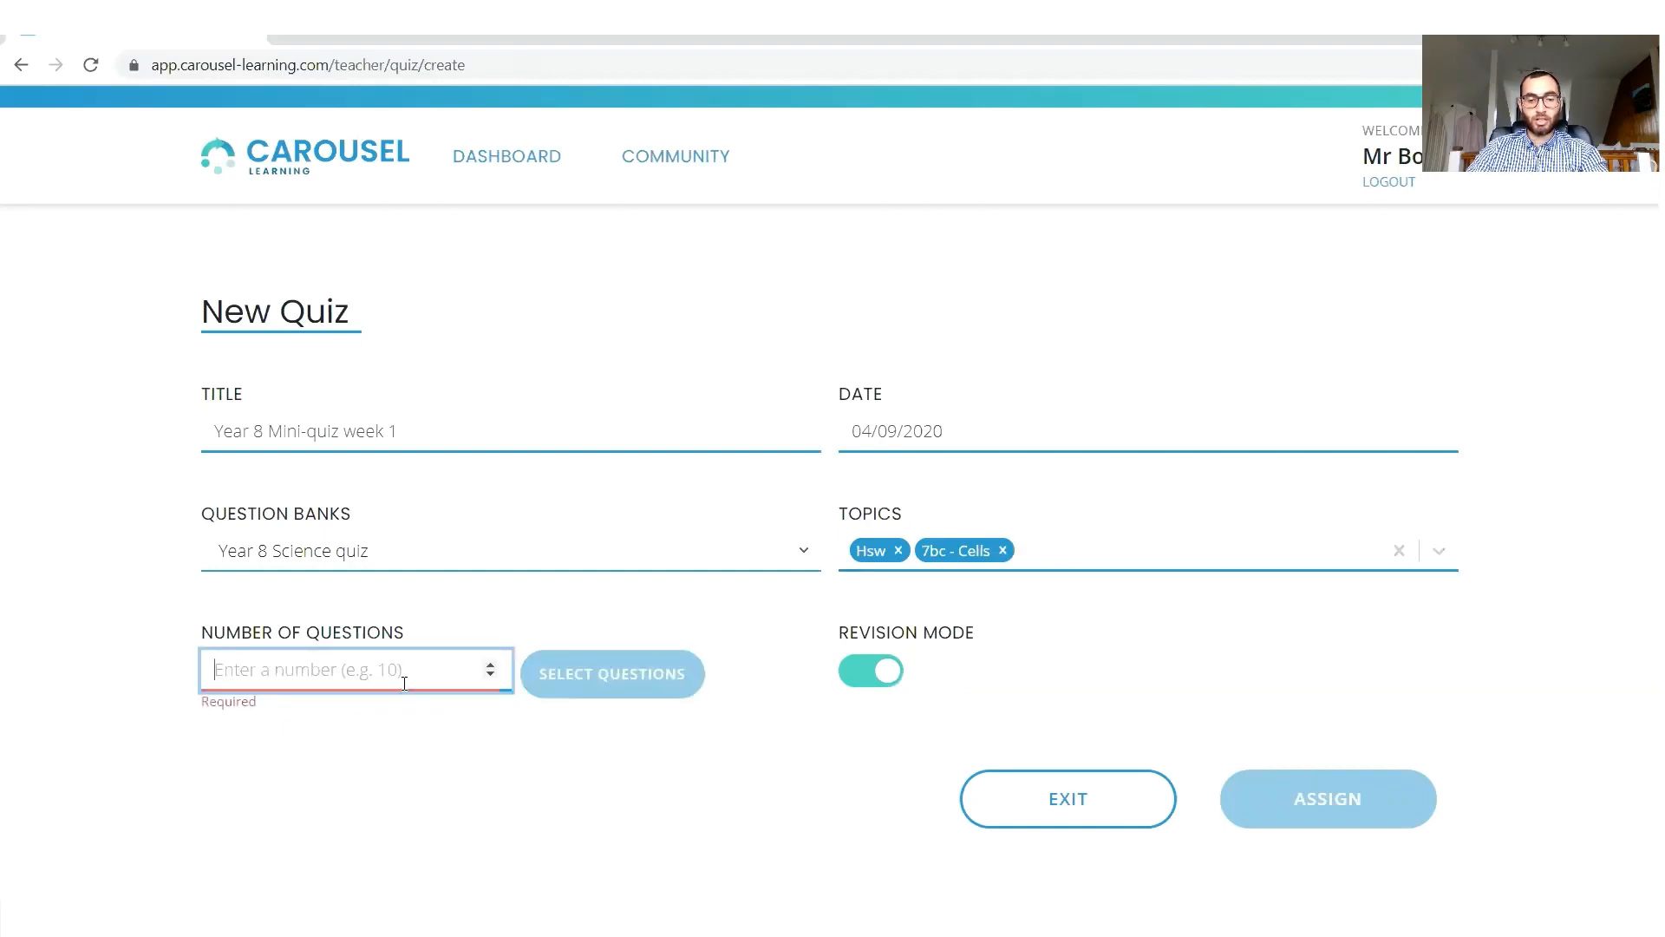
text(10)
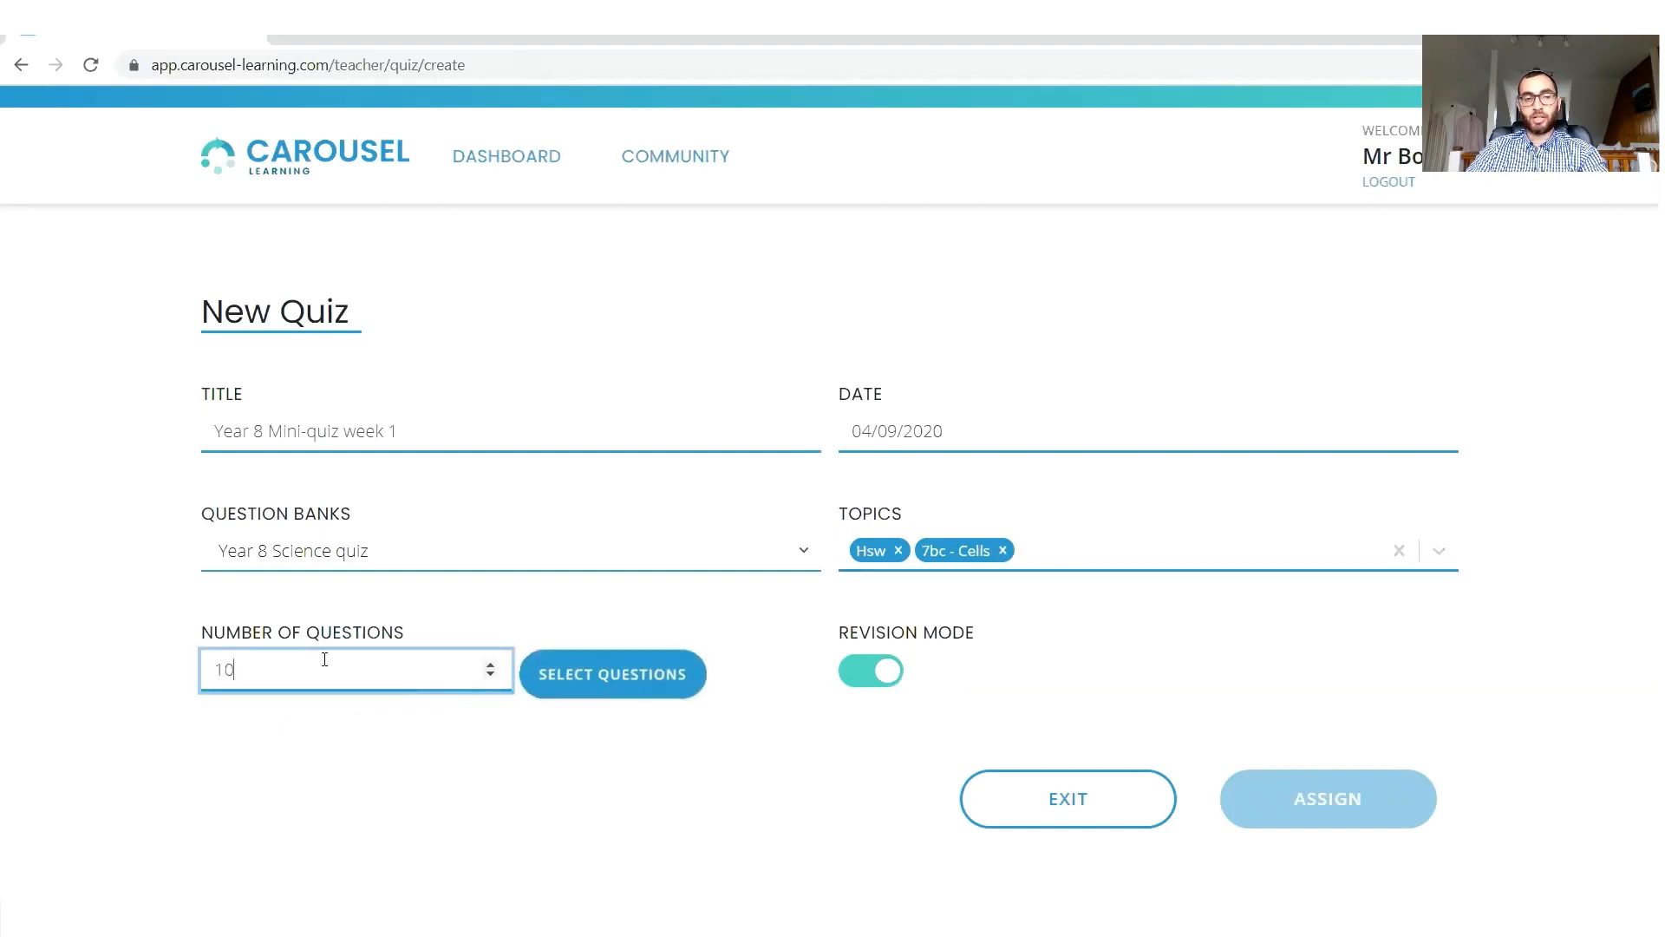
key(BackSpace)
key(BackSpace)
text(5)
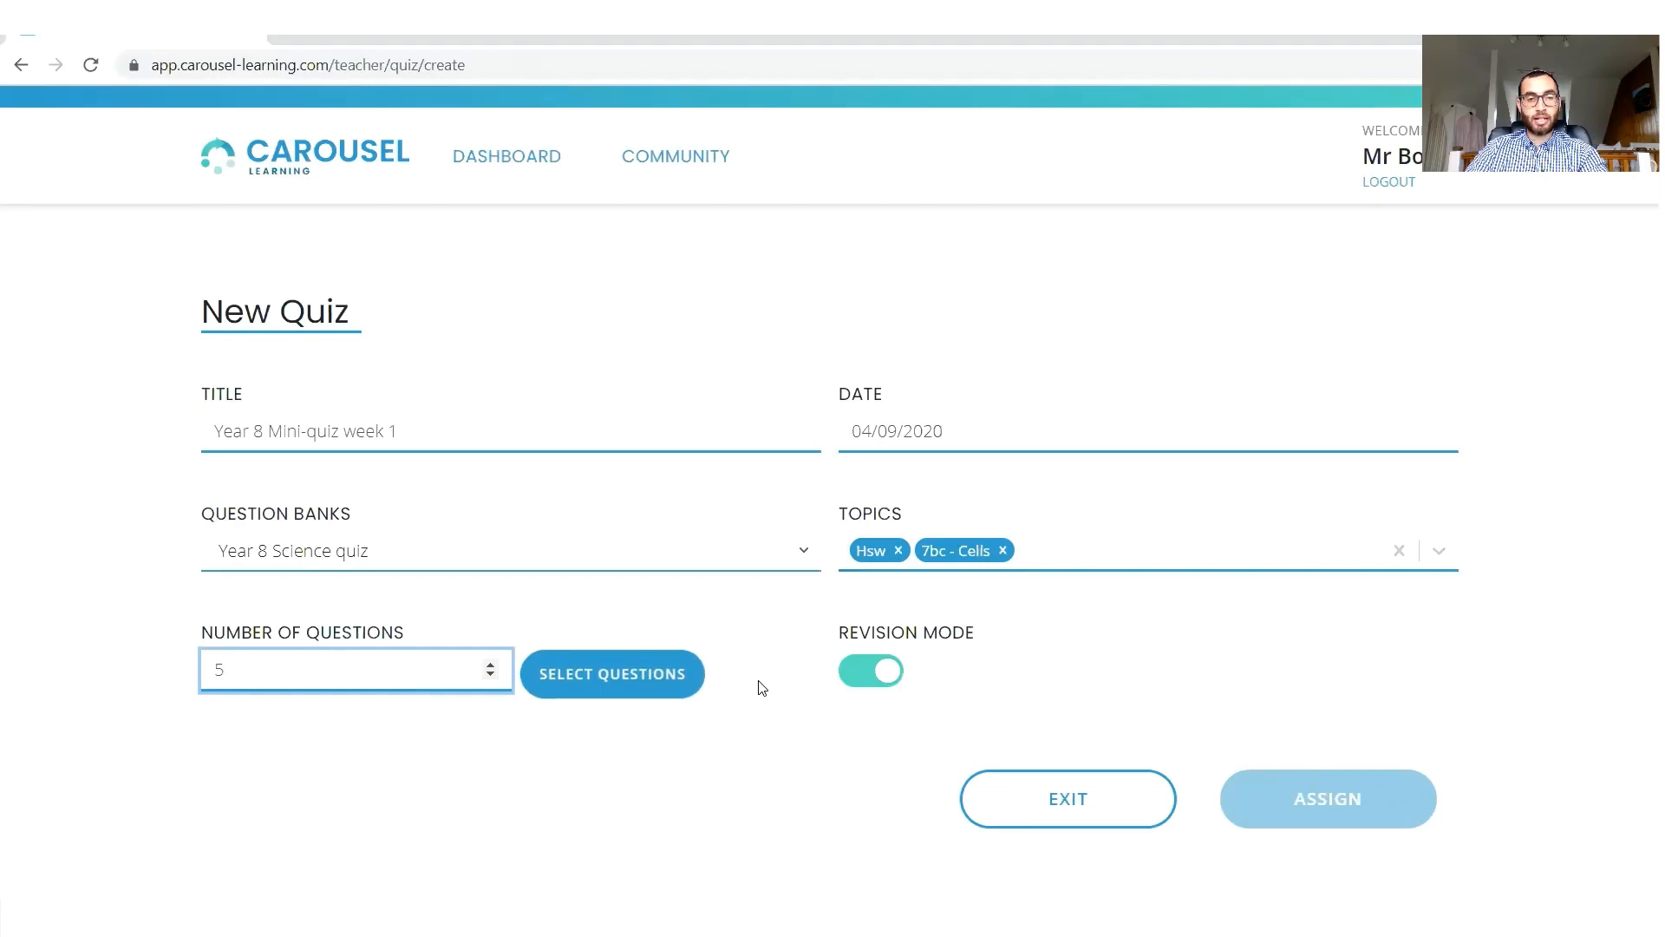
Open the question selection for the quiz, look through the available questions and pick five at random.
click(603, 683)
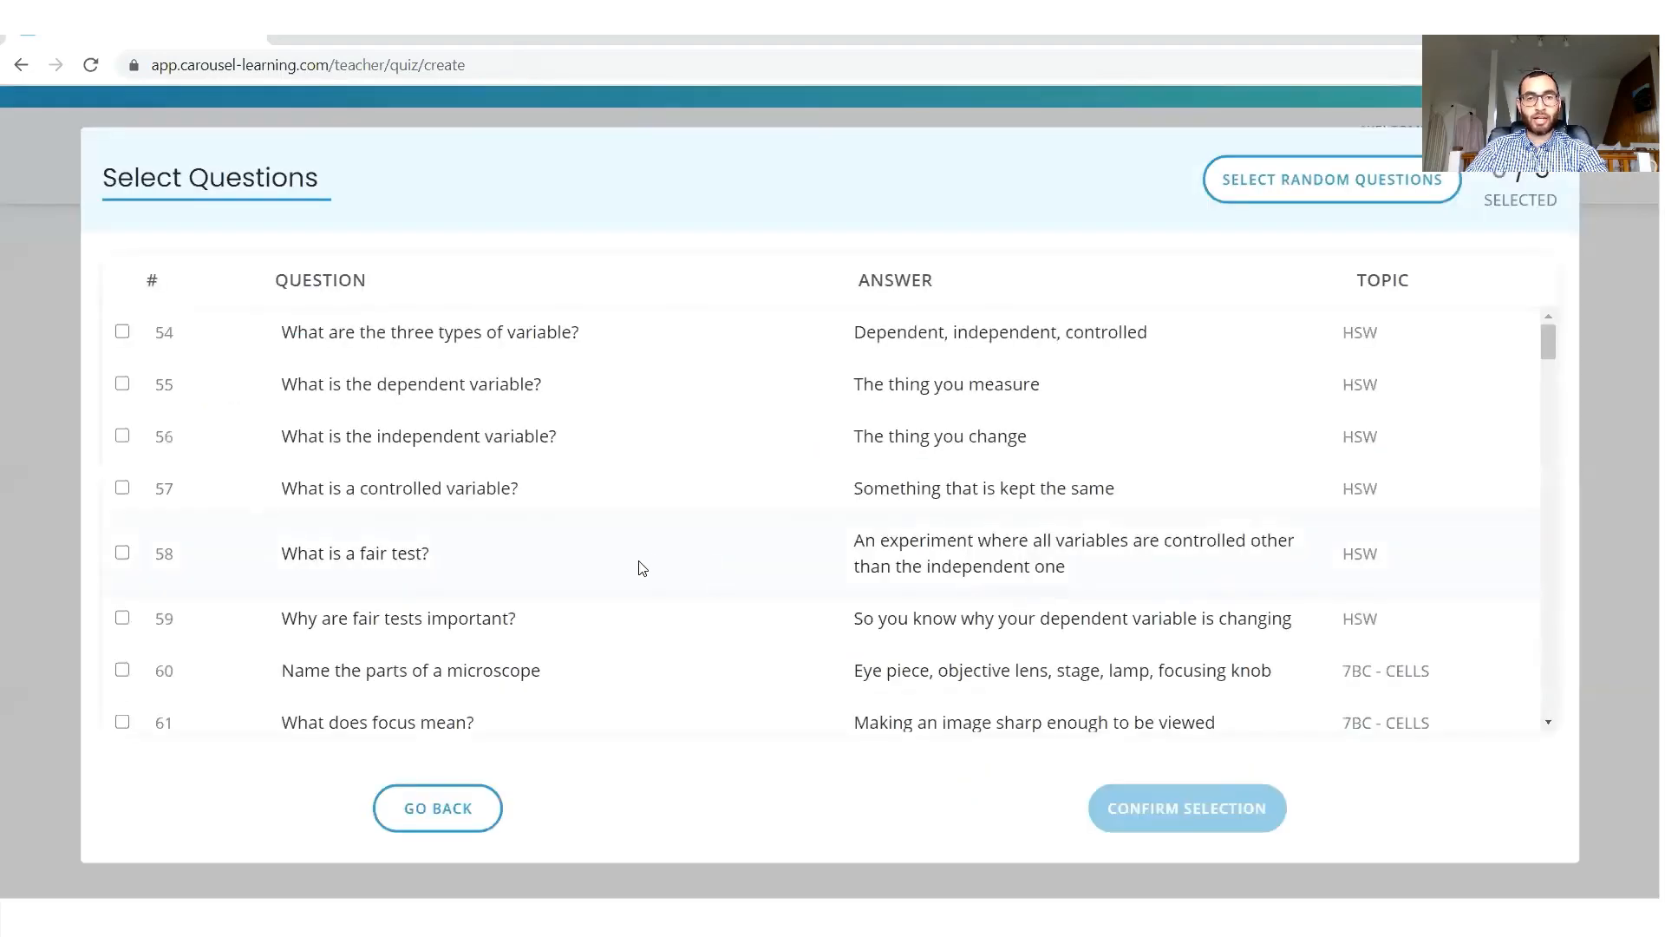
scroll(650, 557, down, 6)
scroll(1174, 382, up, 6)
scroll(1056, 624, down, 14)
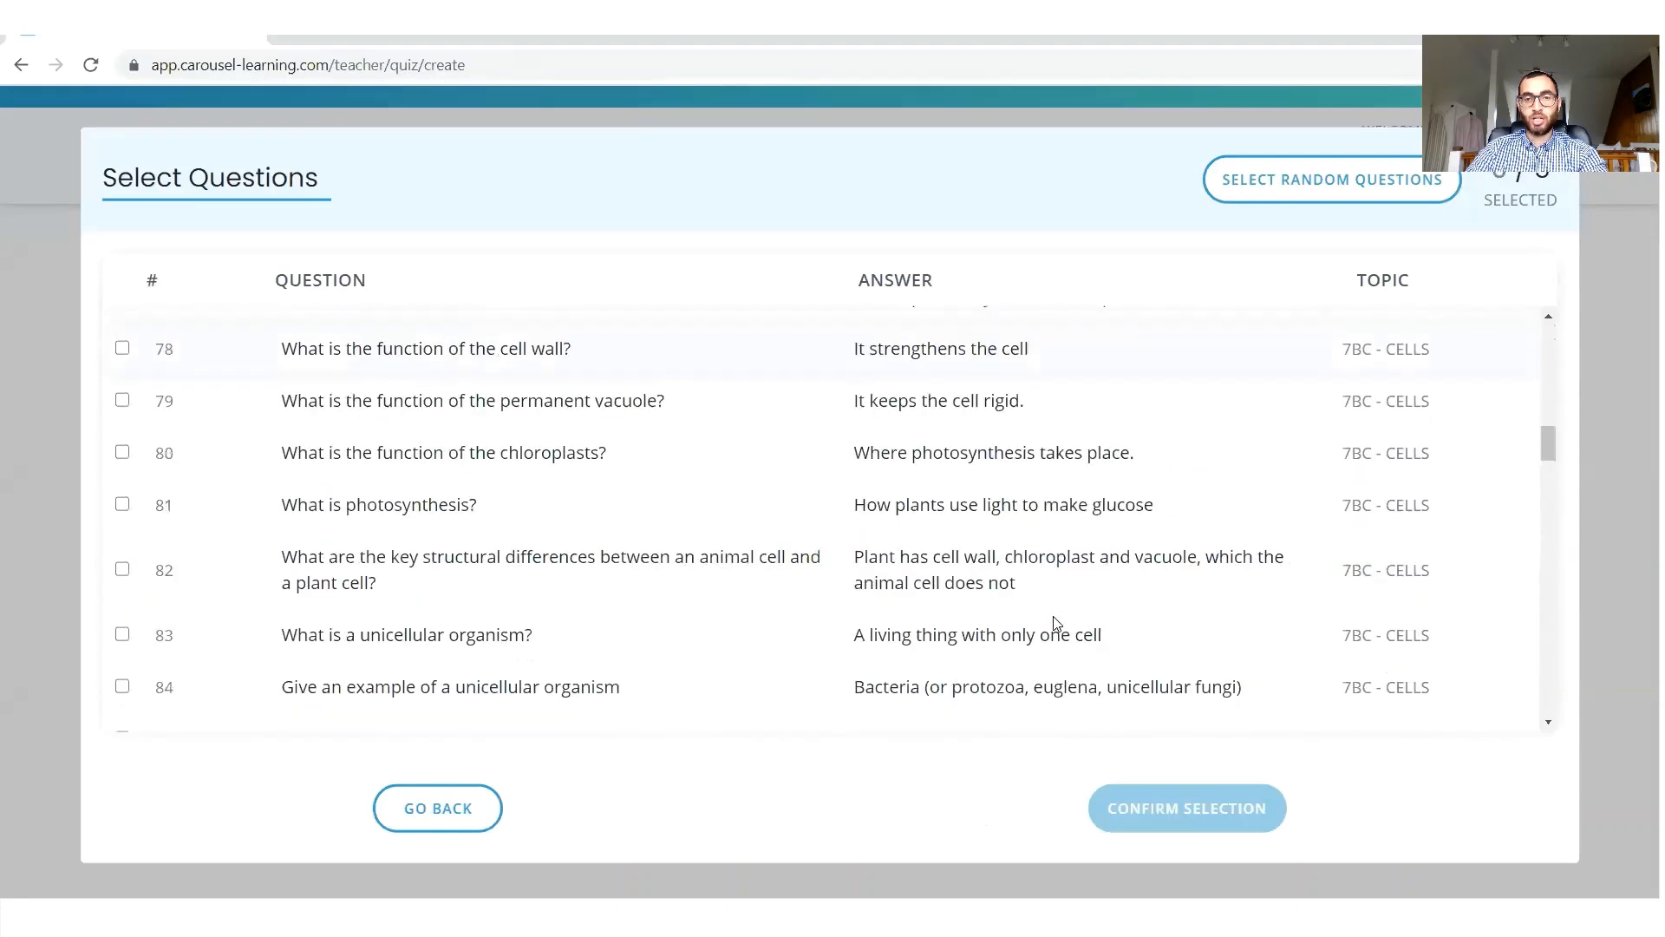
scroll(1053, 617, up, 12)
scroll(1053, 616, up, 3)
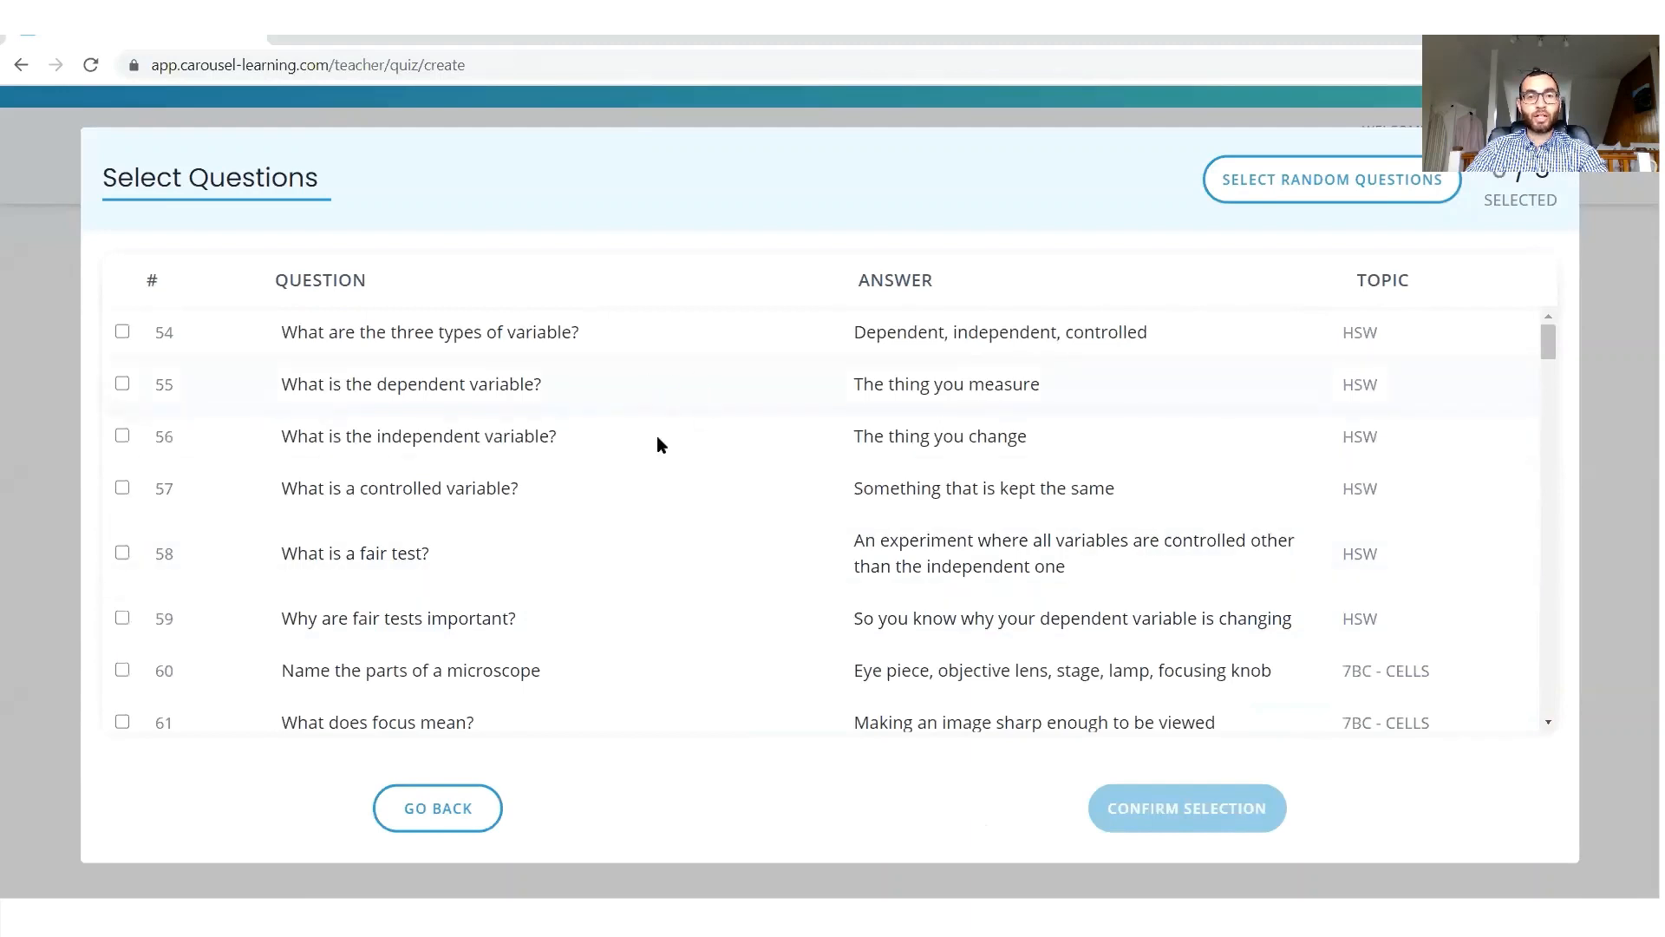
click(1323, 191)
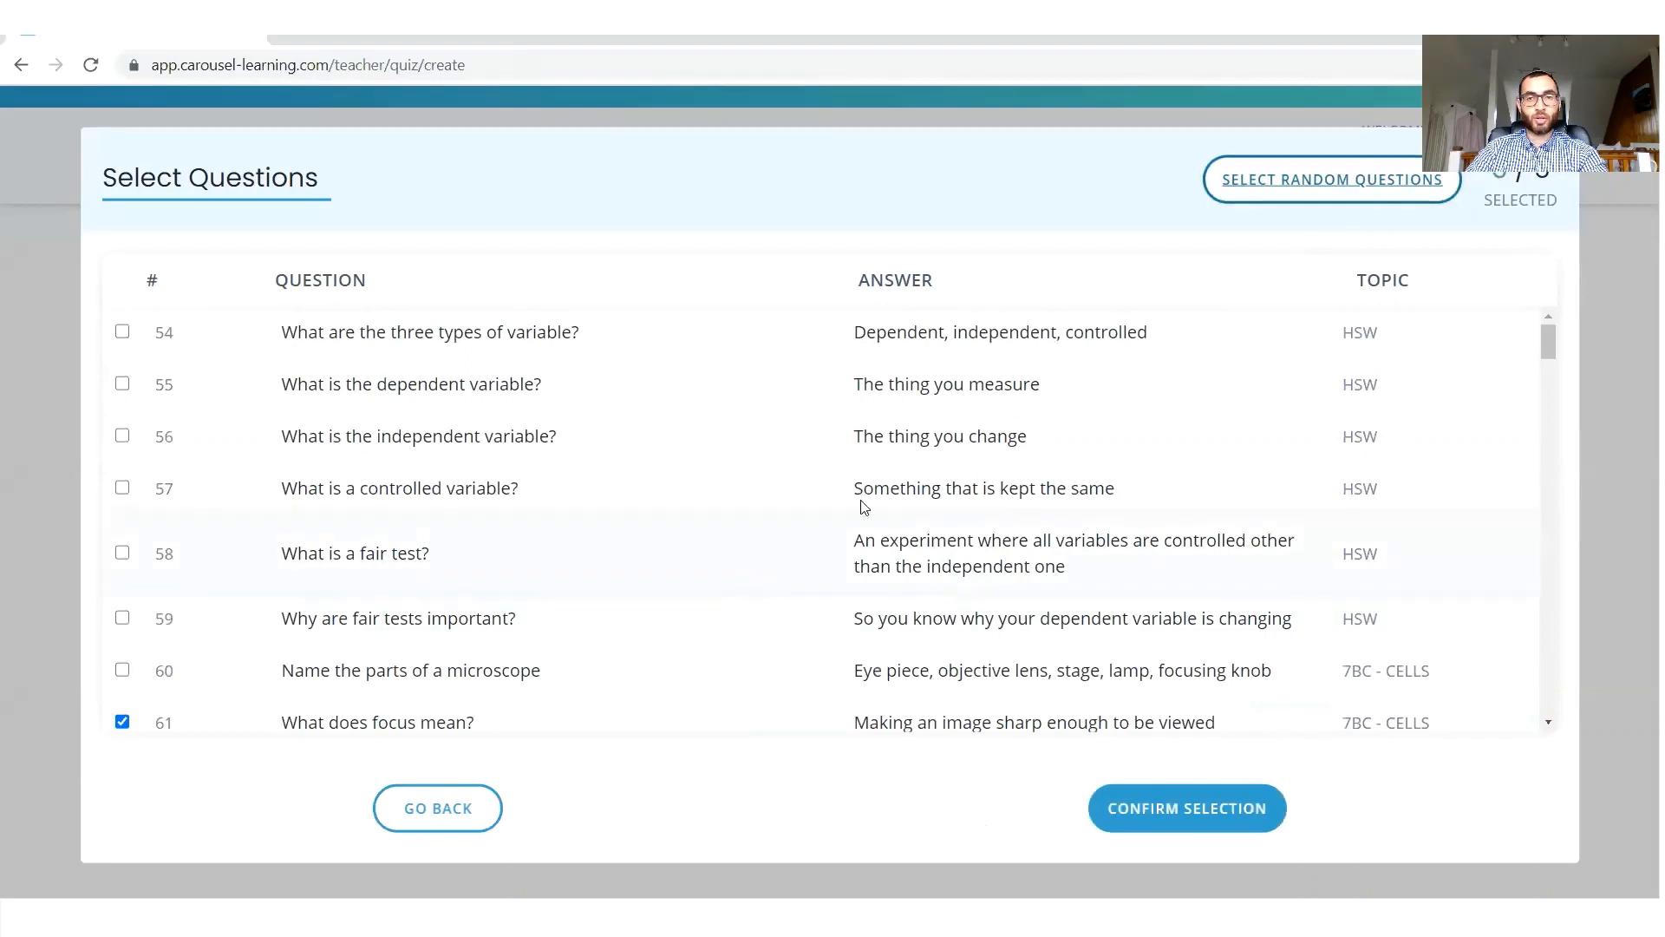
Review the randomly picked questions and draw a new random set of five for the quiz.
scroll(643, 605, down, 7)
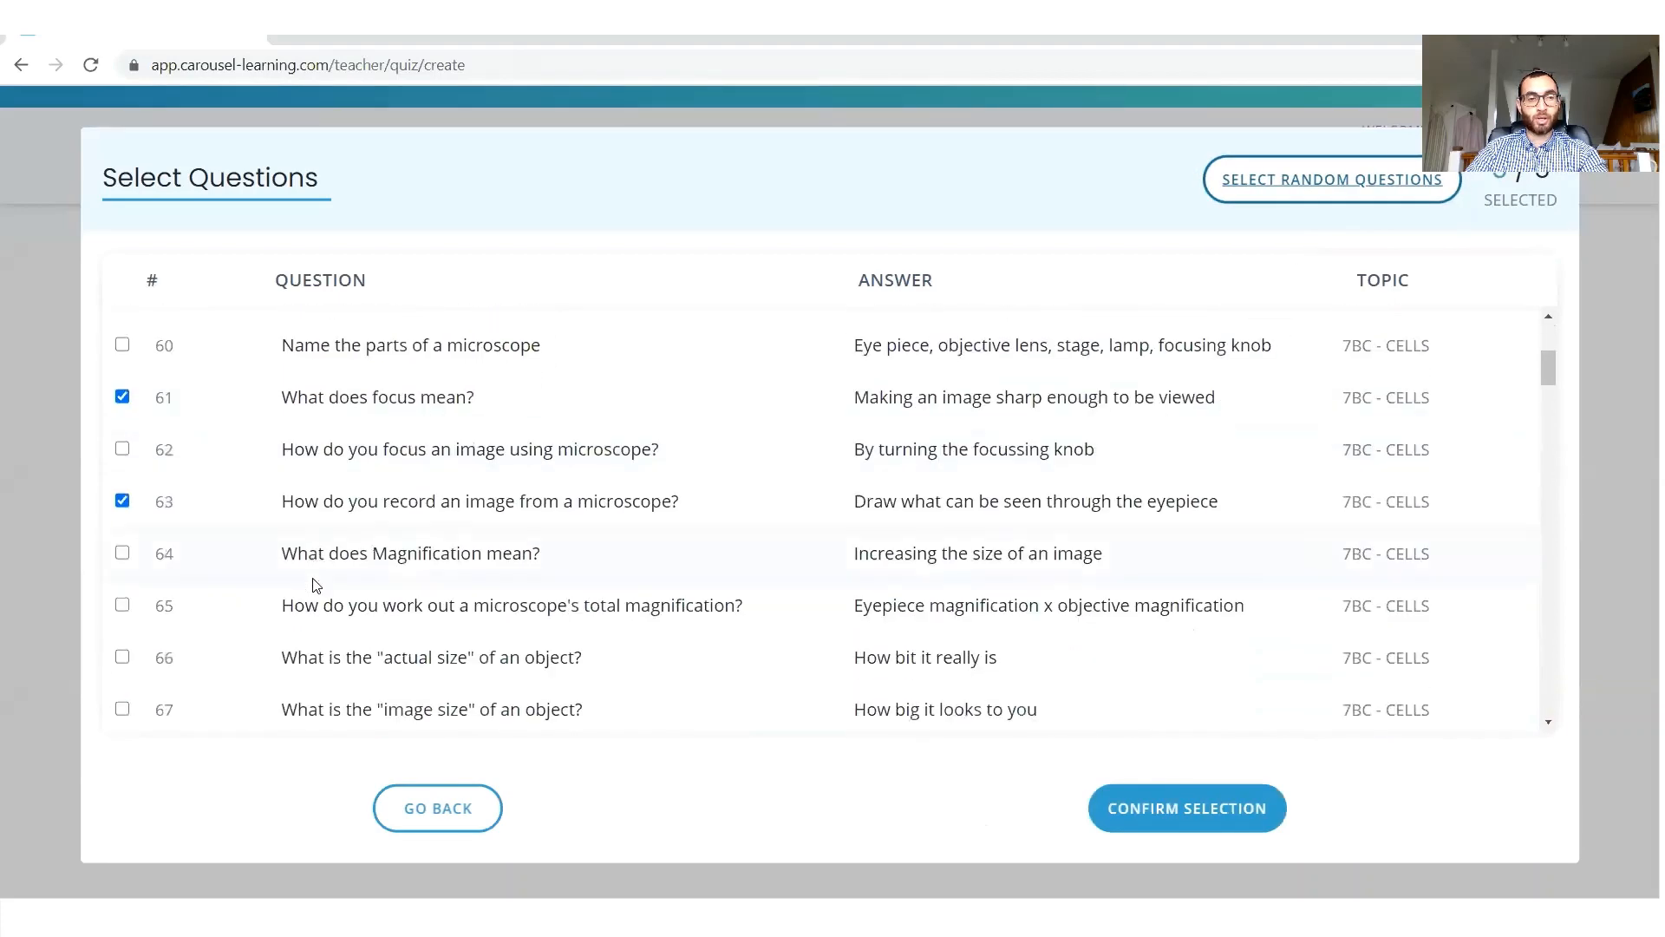
scroll(313, 585, down, 20)
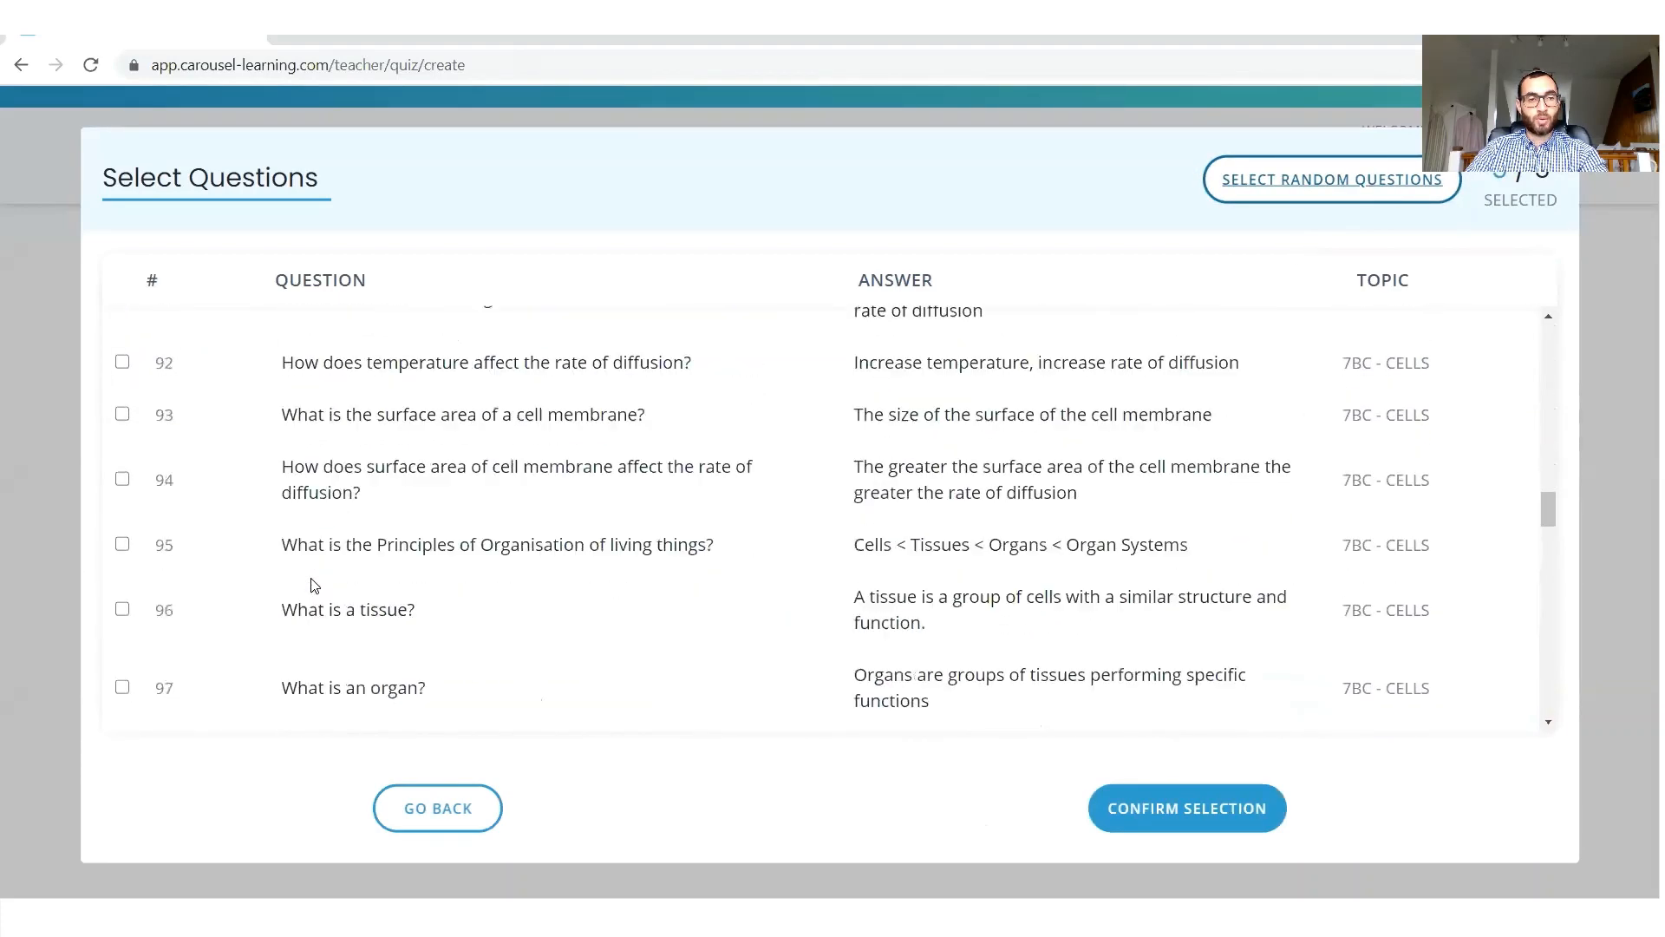
scroll(313, 586, down, 15)
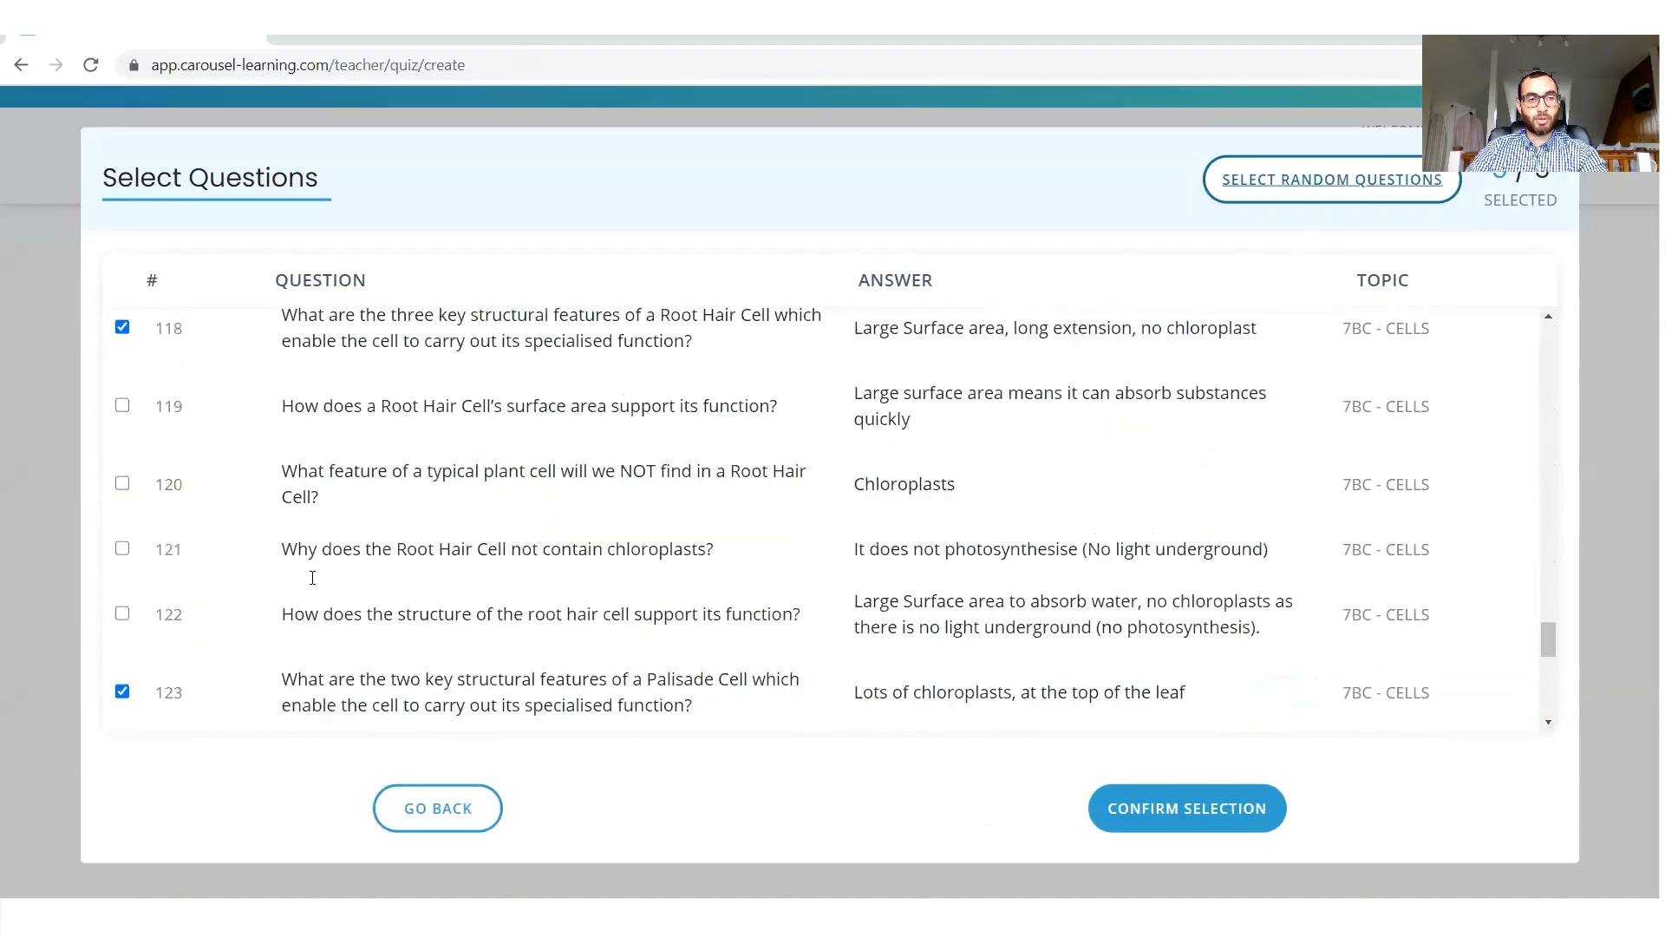
scroll(314, 584, down, 3)
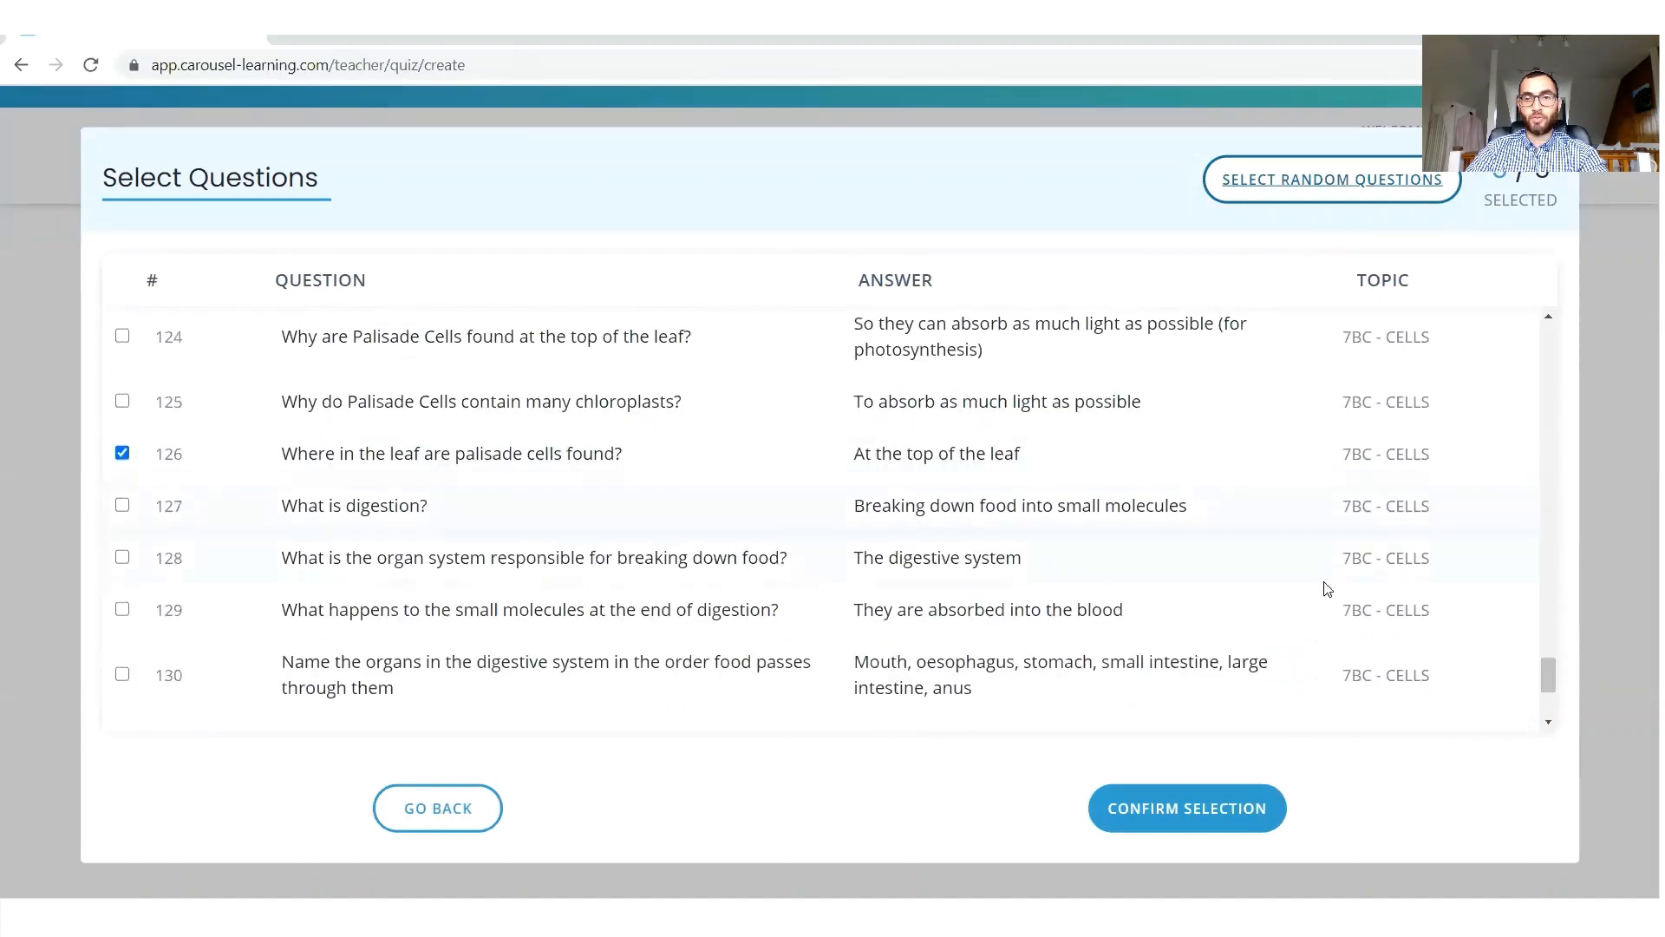
click(1311, 177)
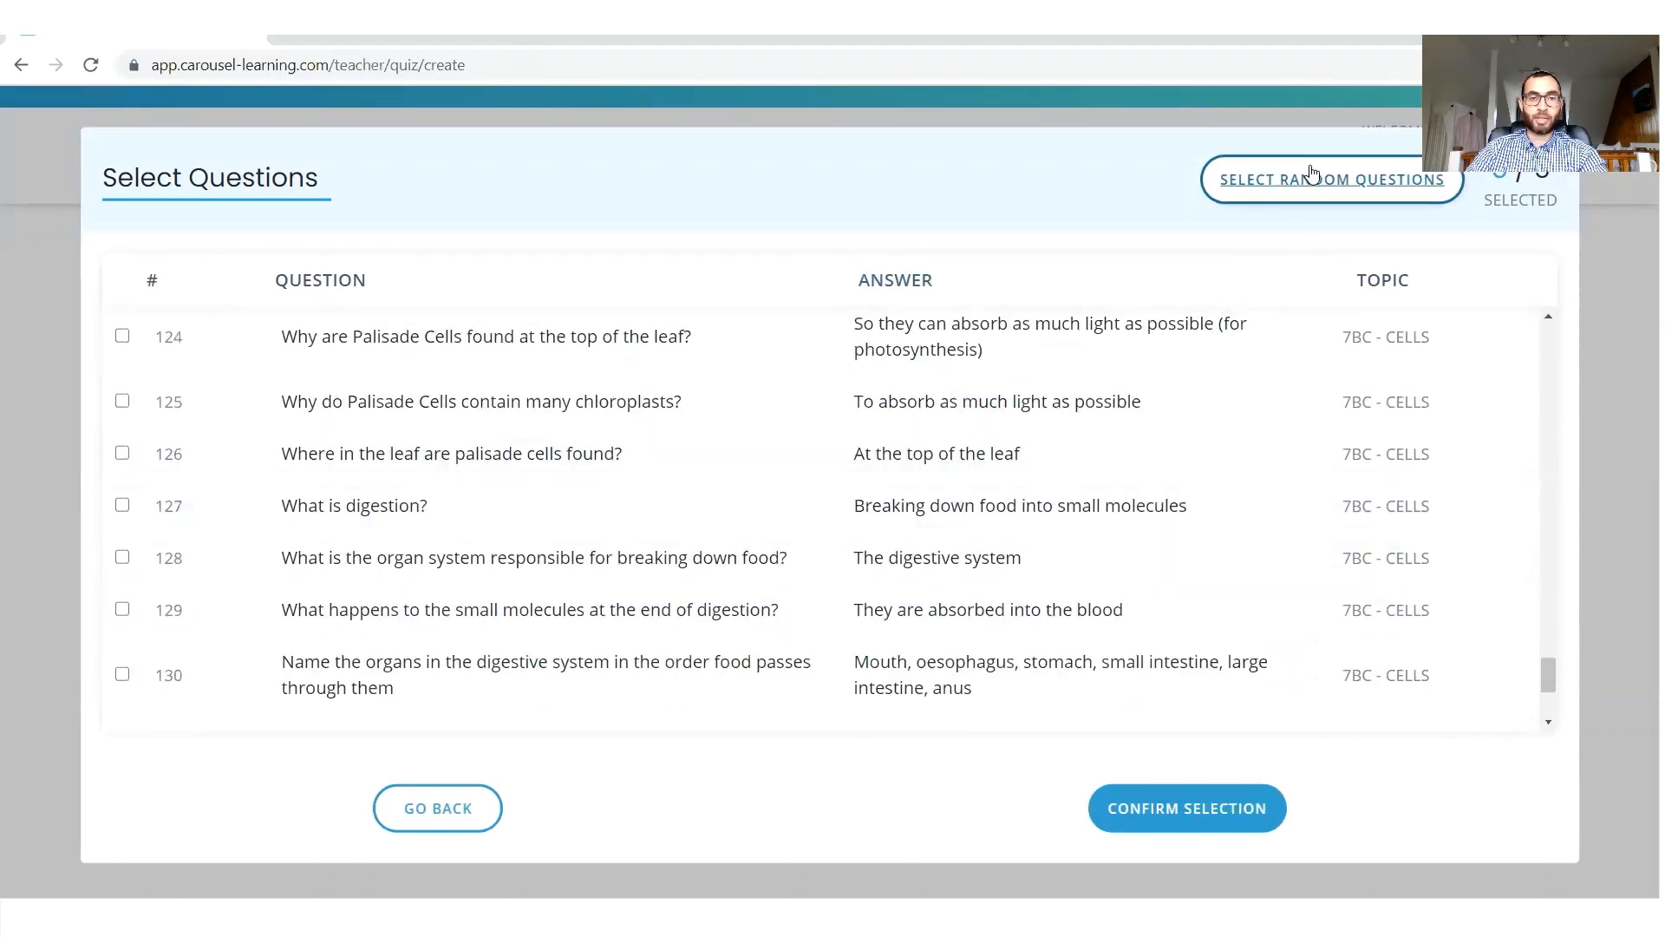
scroll(825, 640, up, 20)
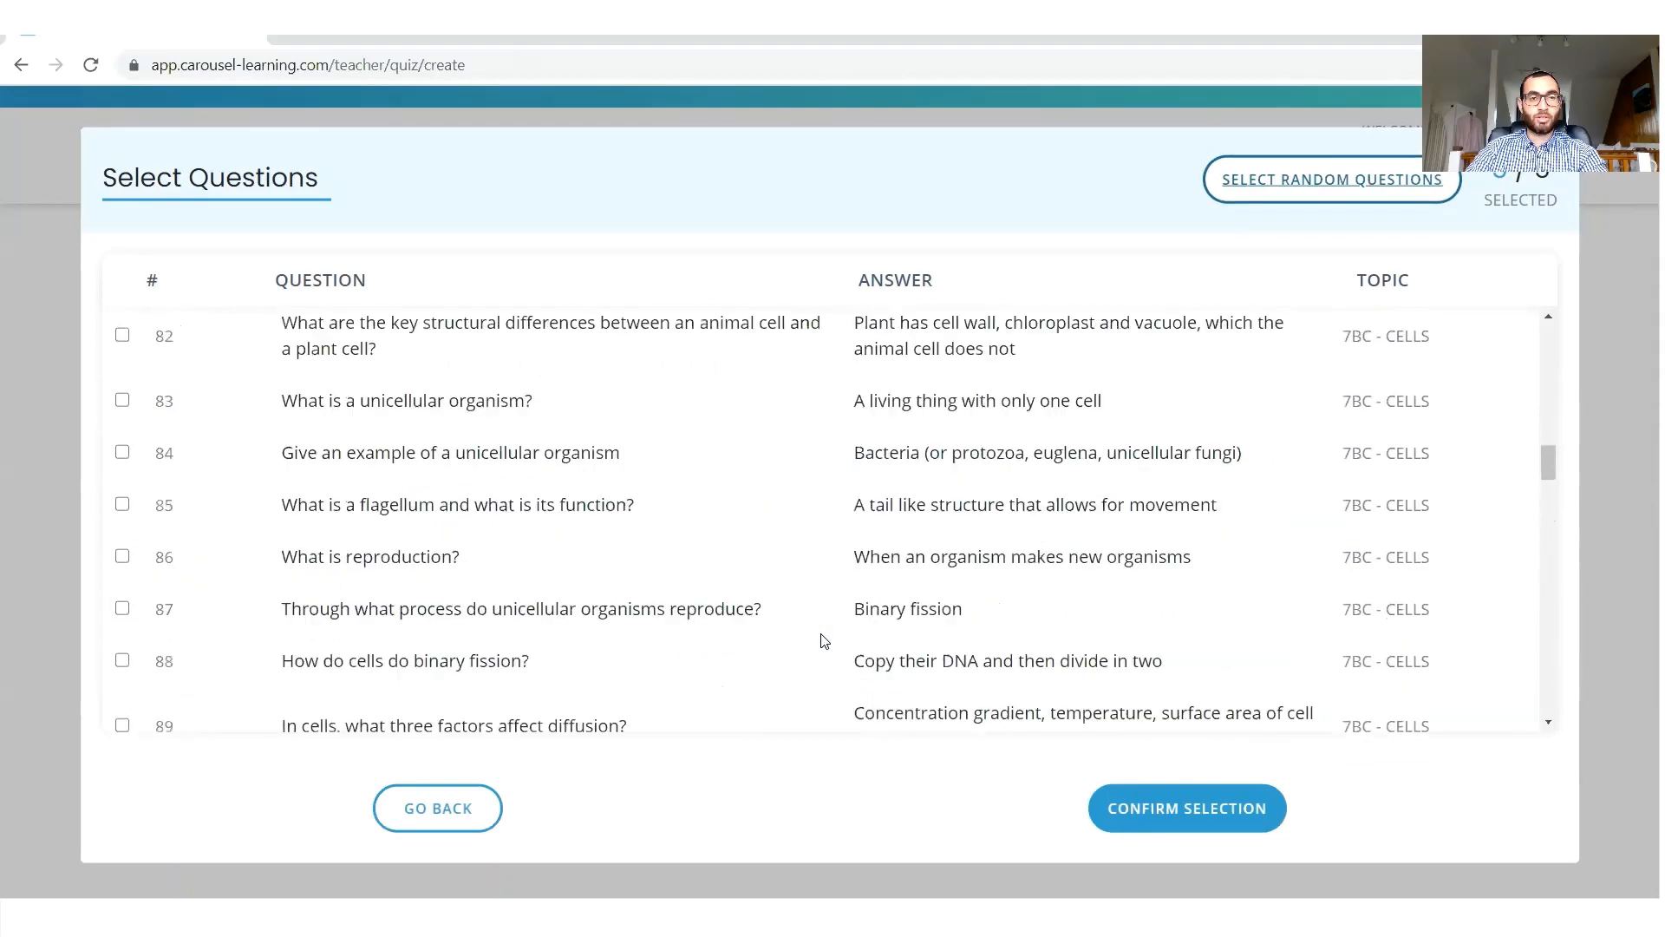
scroll(825, 640, up, 17)
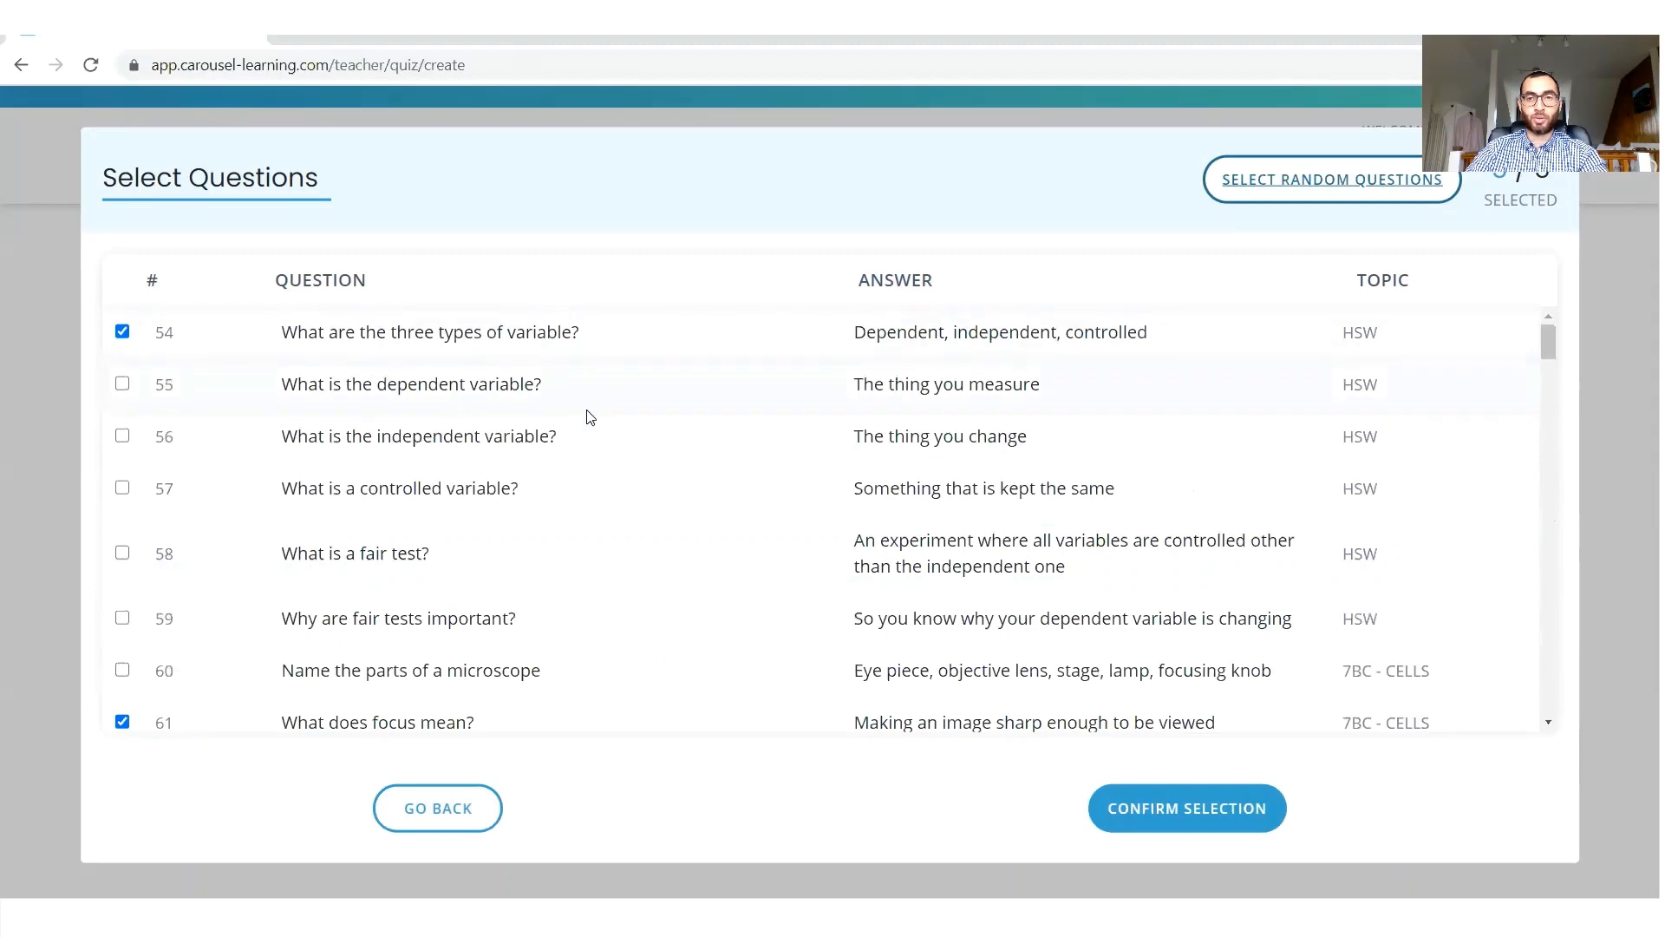
Swap questions 54 and 61 for questions 55 and 59 in the random set and confirm the selection.
click(122, 332)
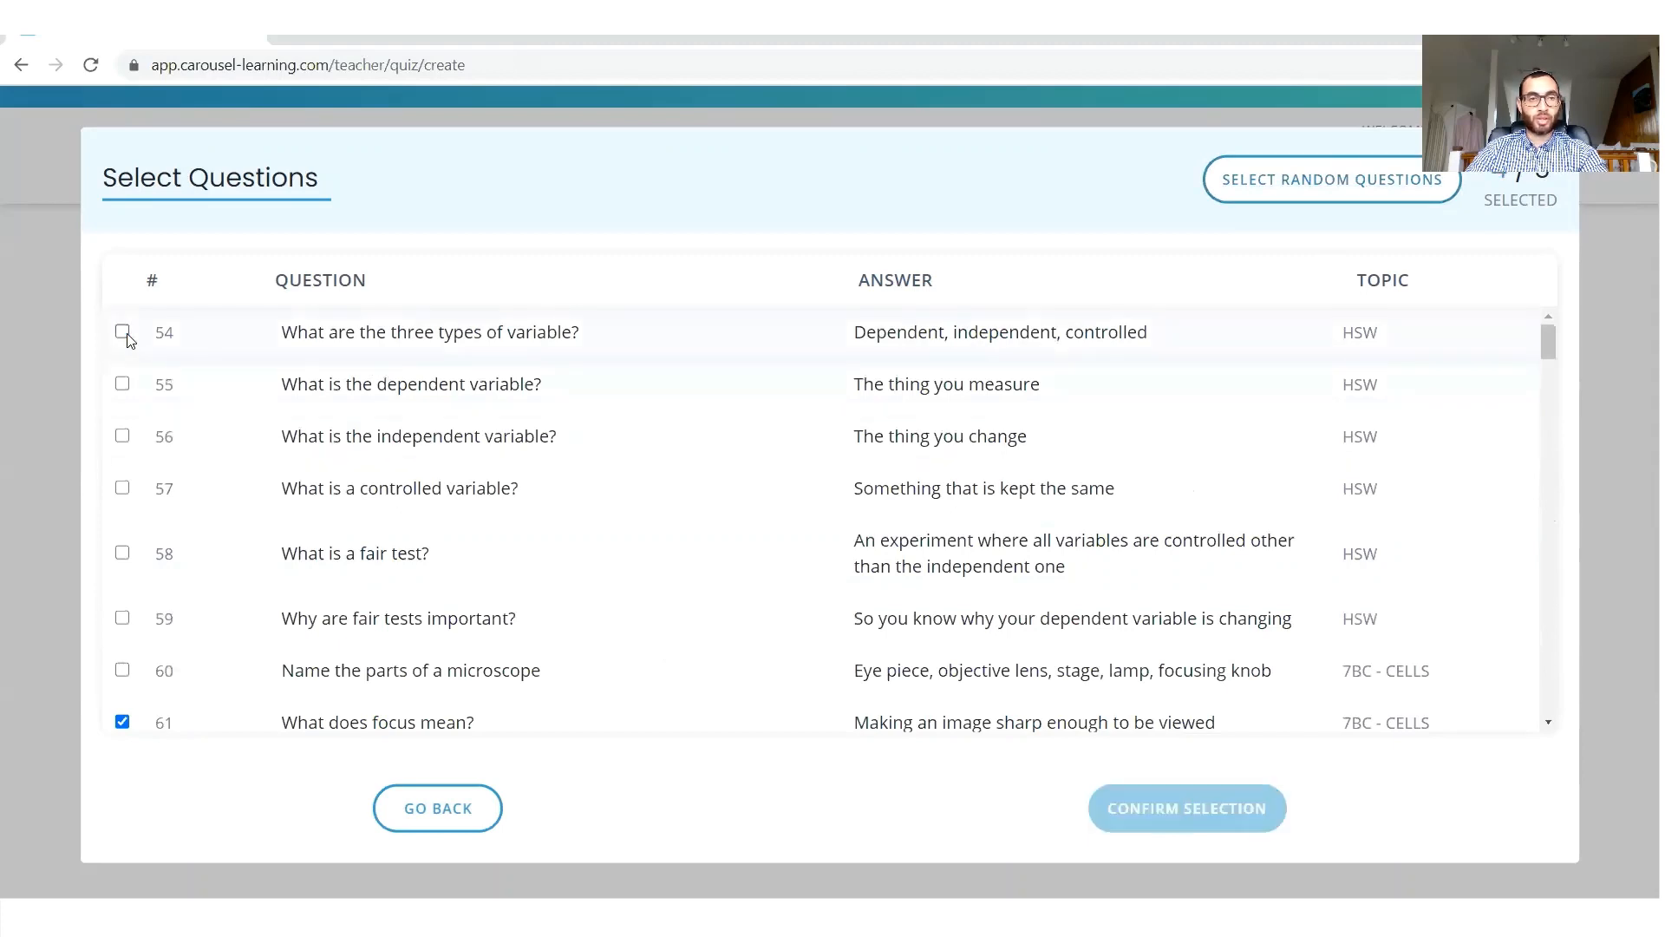
click(122, 384)
click(122, 720)
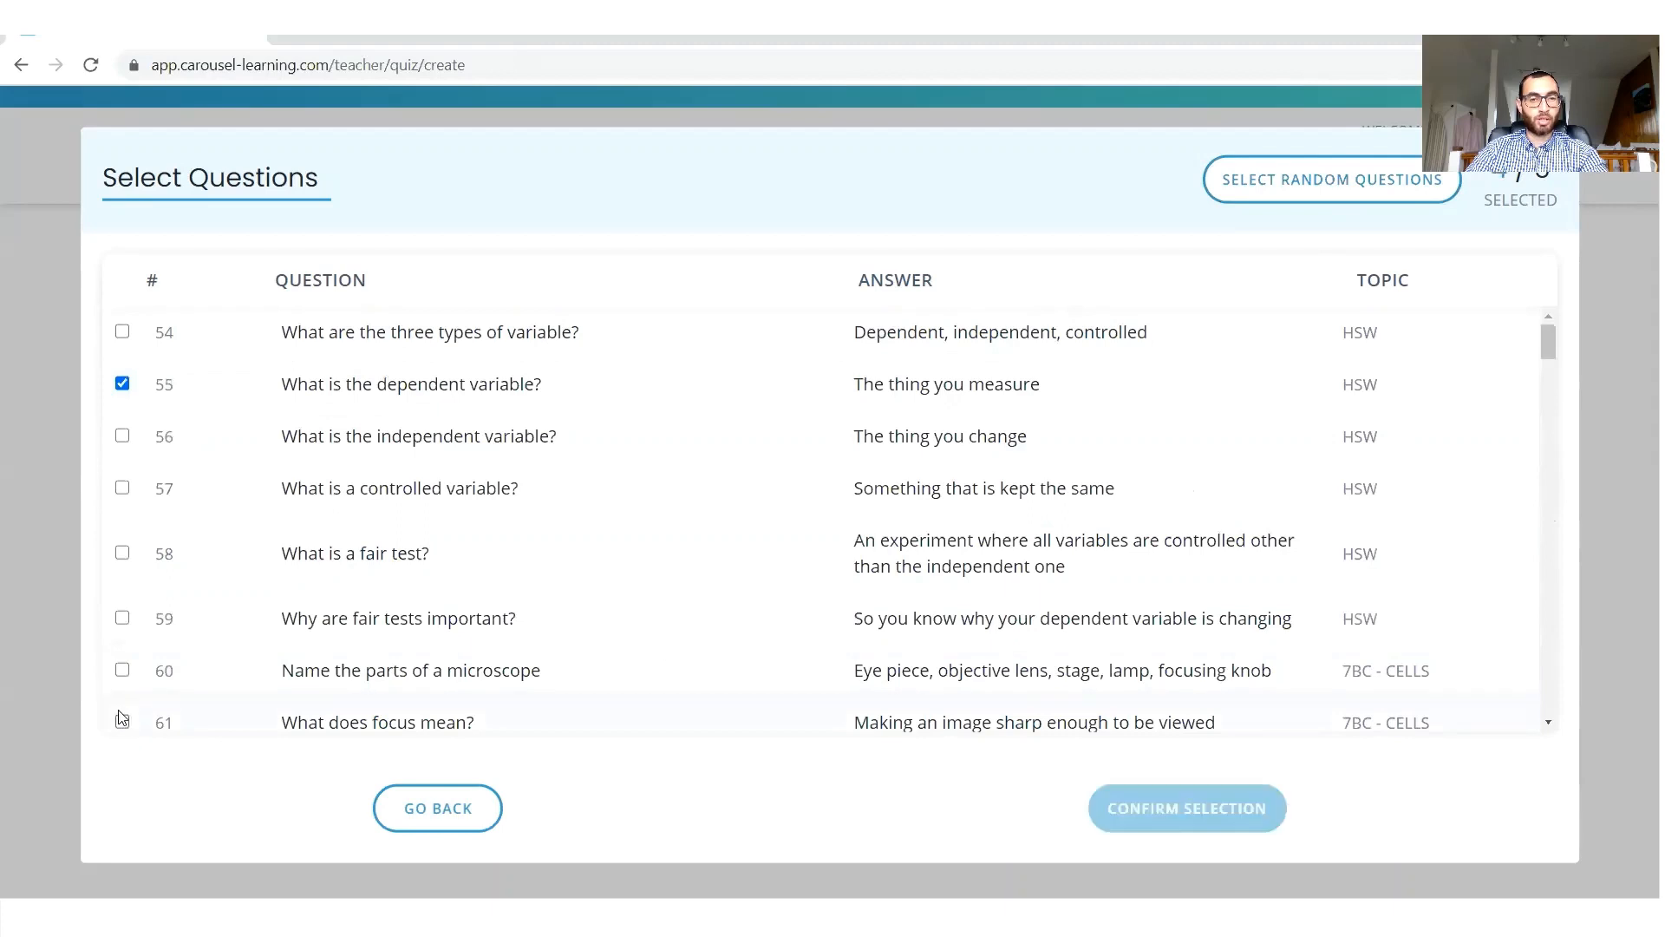
click(122, 618)
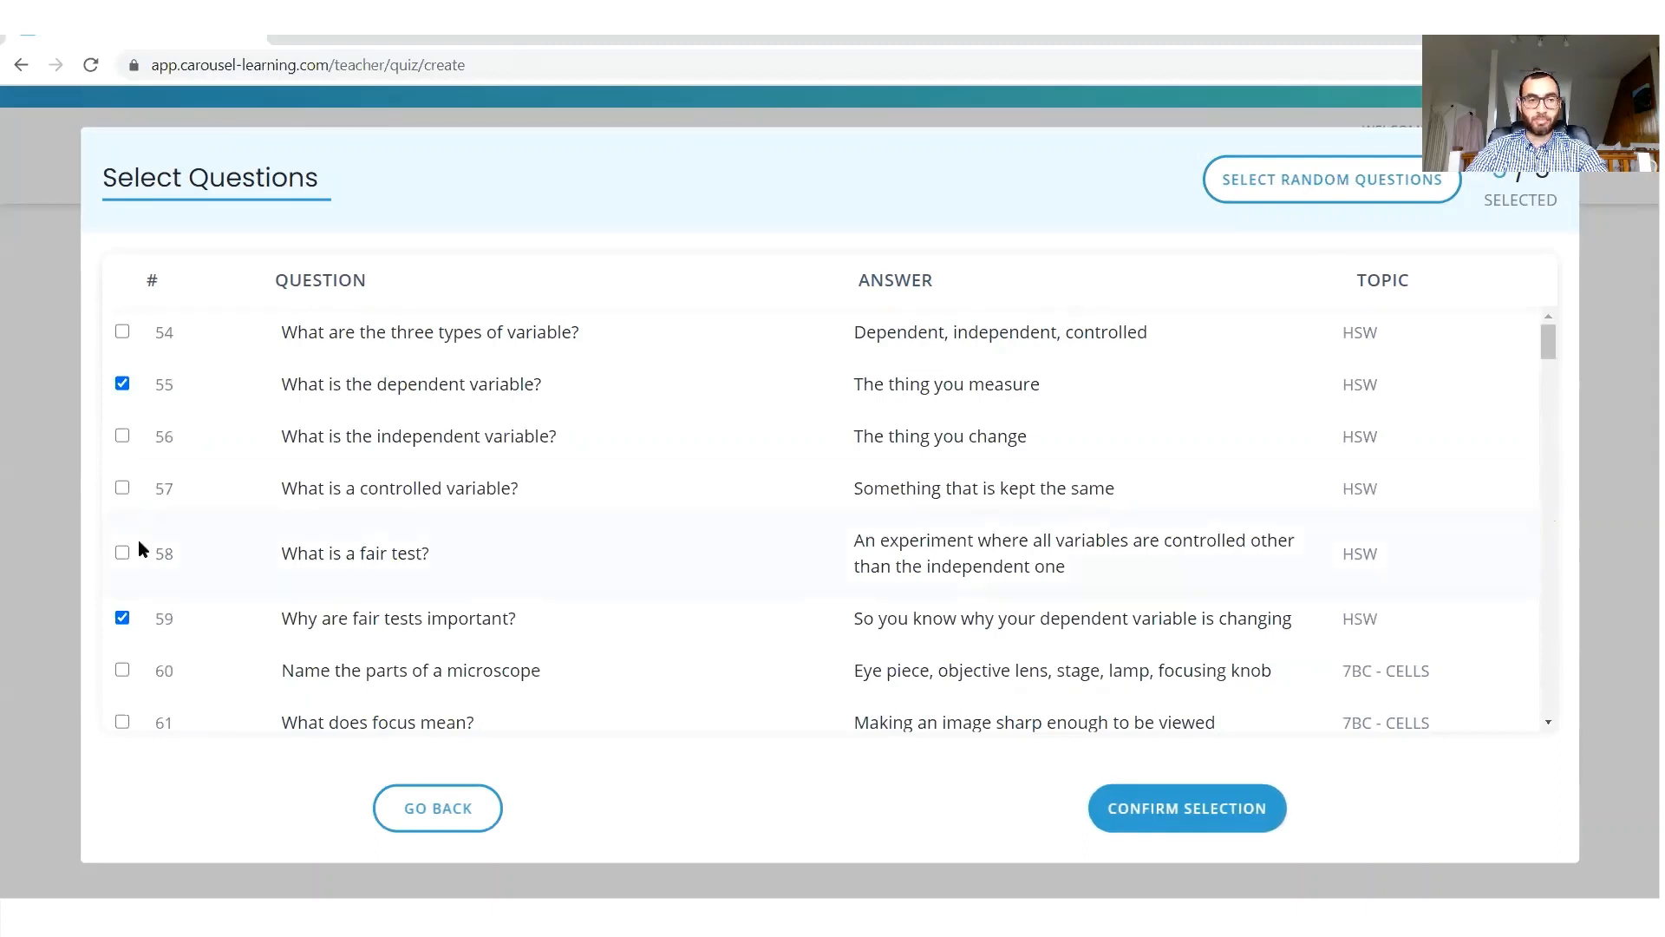
click(122, 555)
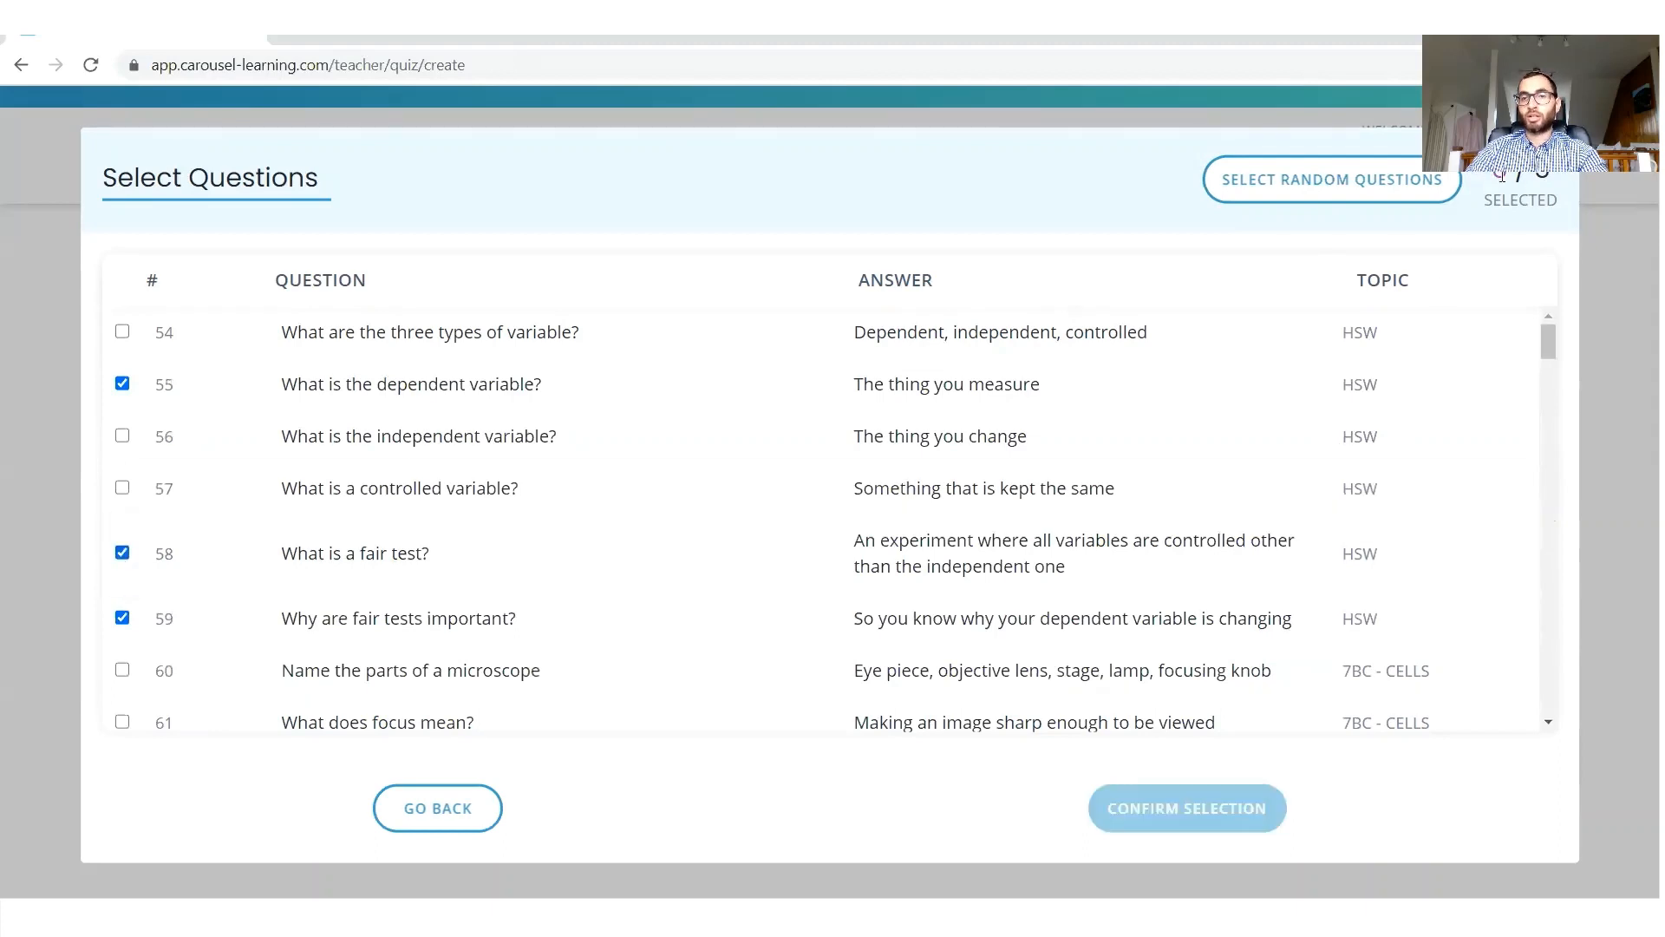
click(122, 553)
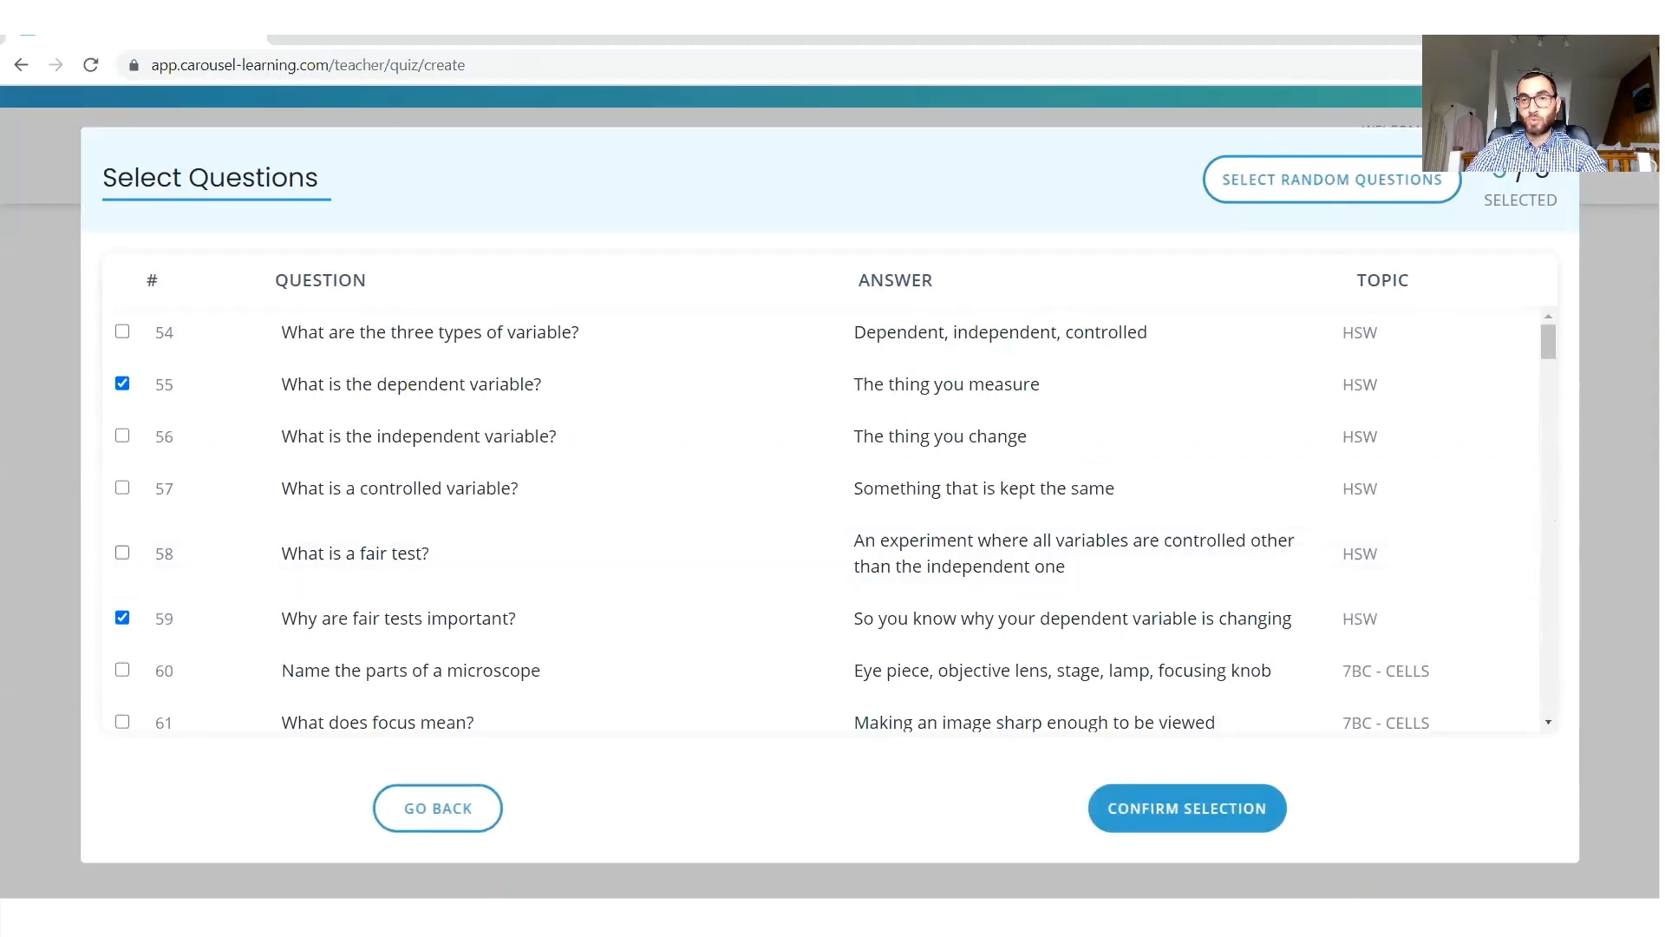
click(1219, 832)
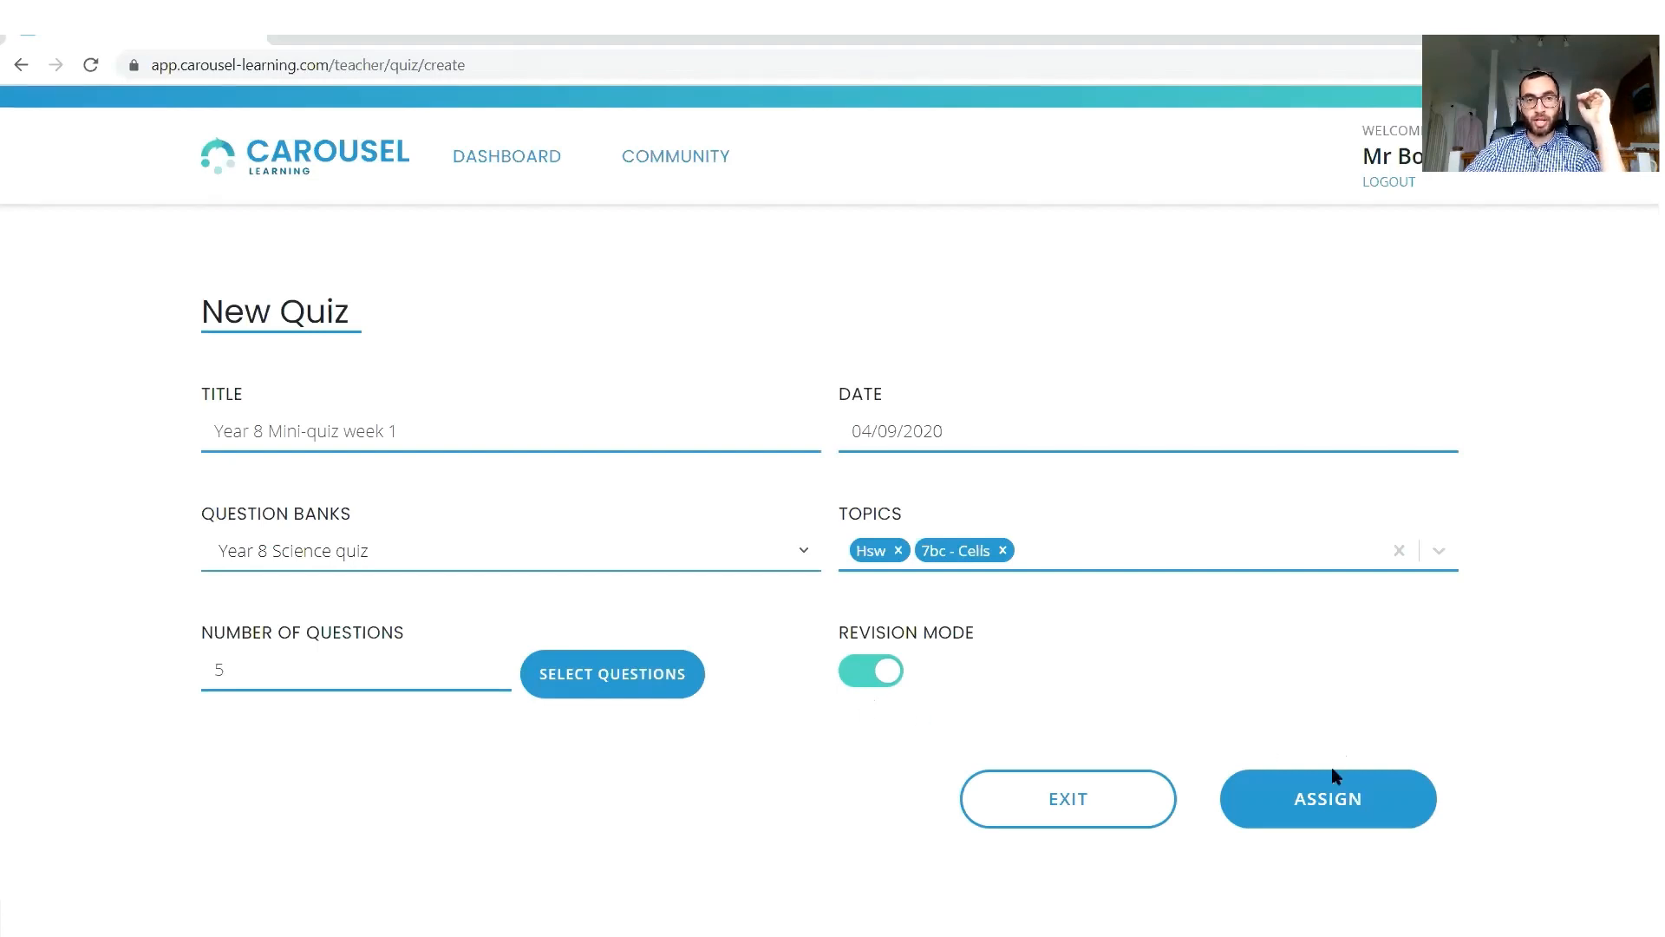
Assign the quiz to the Year 8 Rock Stars class and create it.
click(1327, 791)
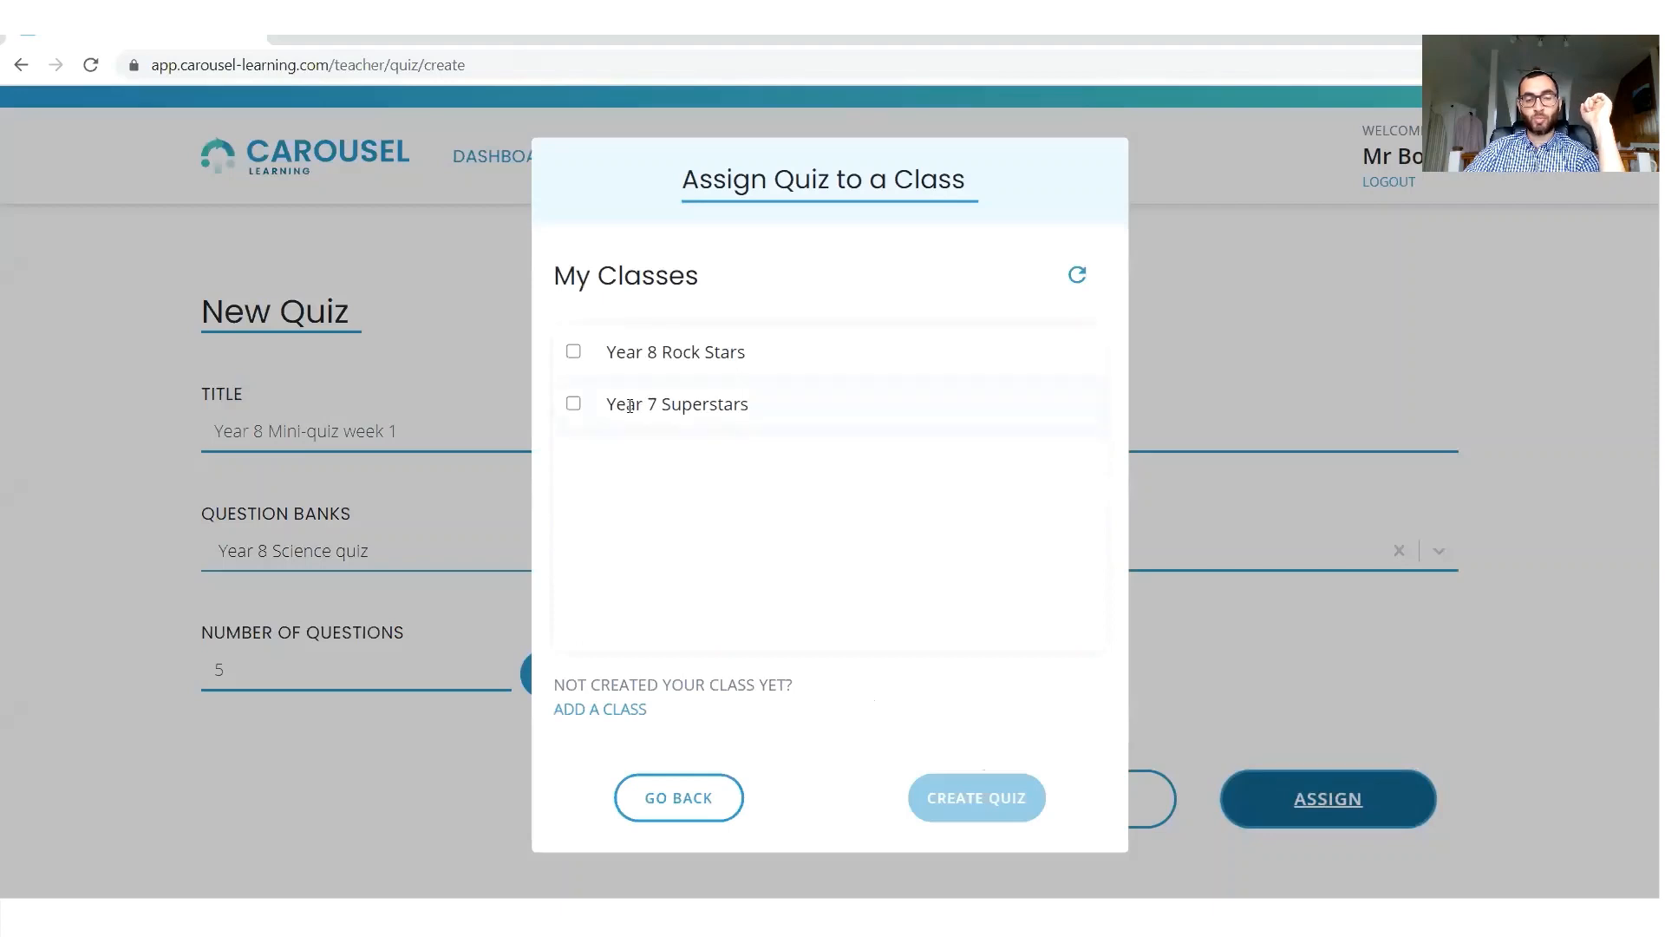
click(573, 353)
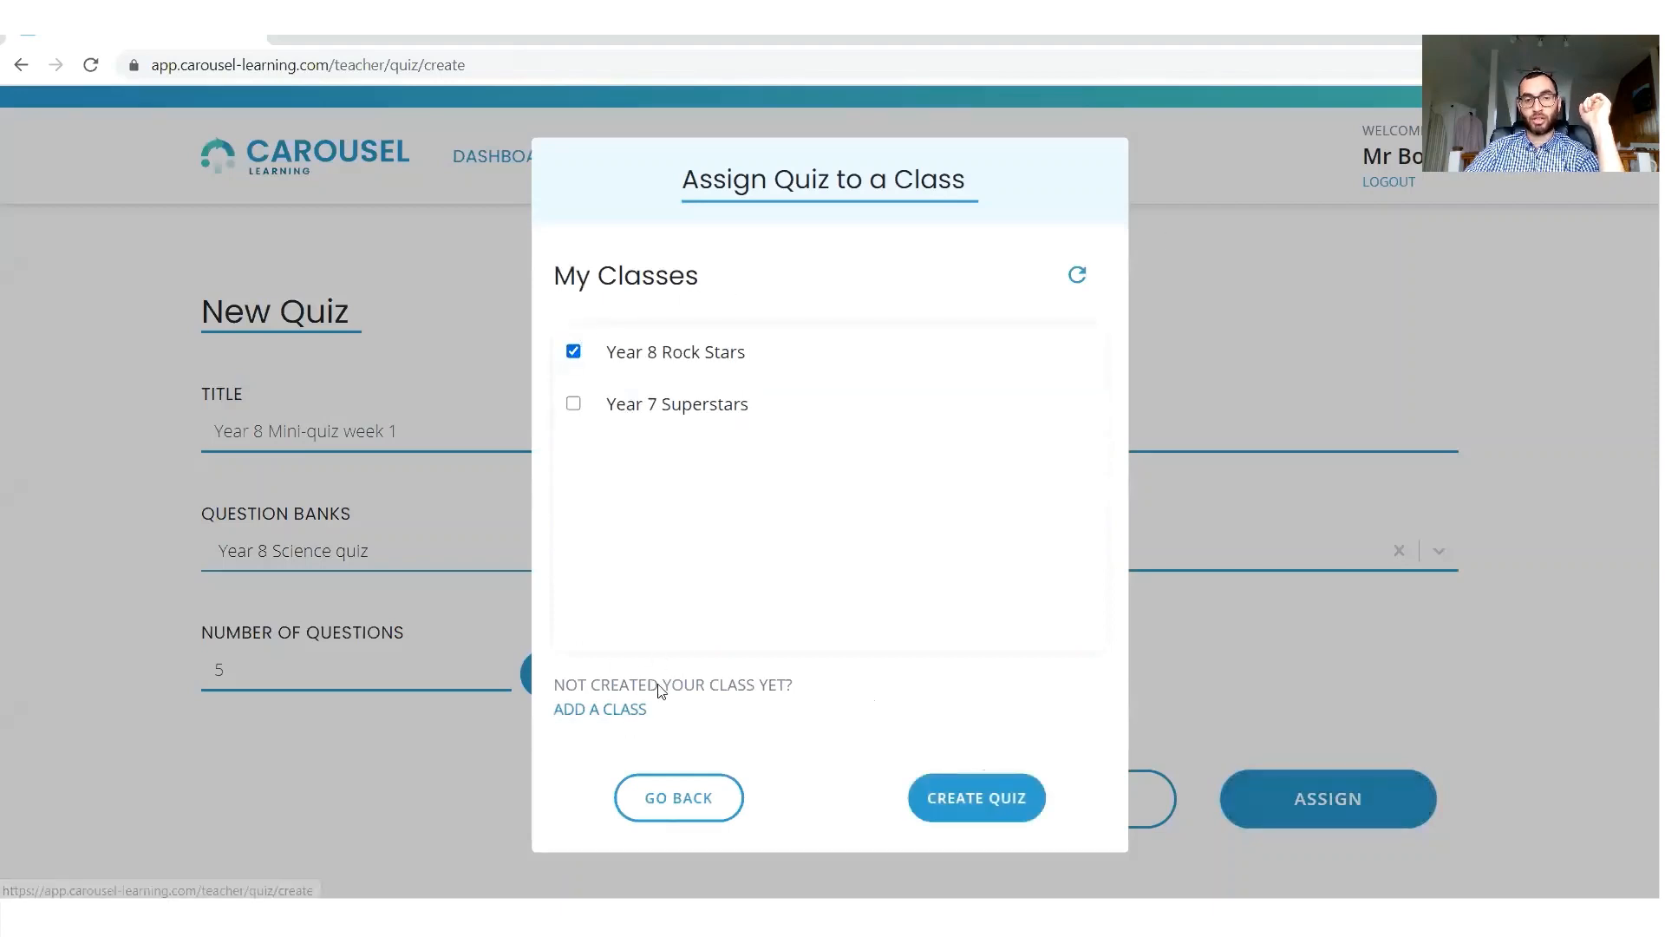
click(984, 804)
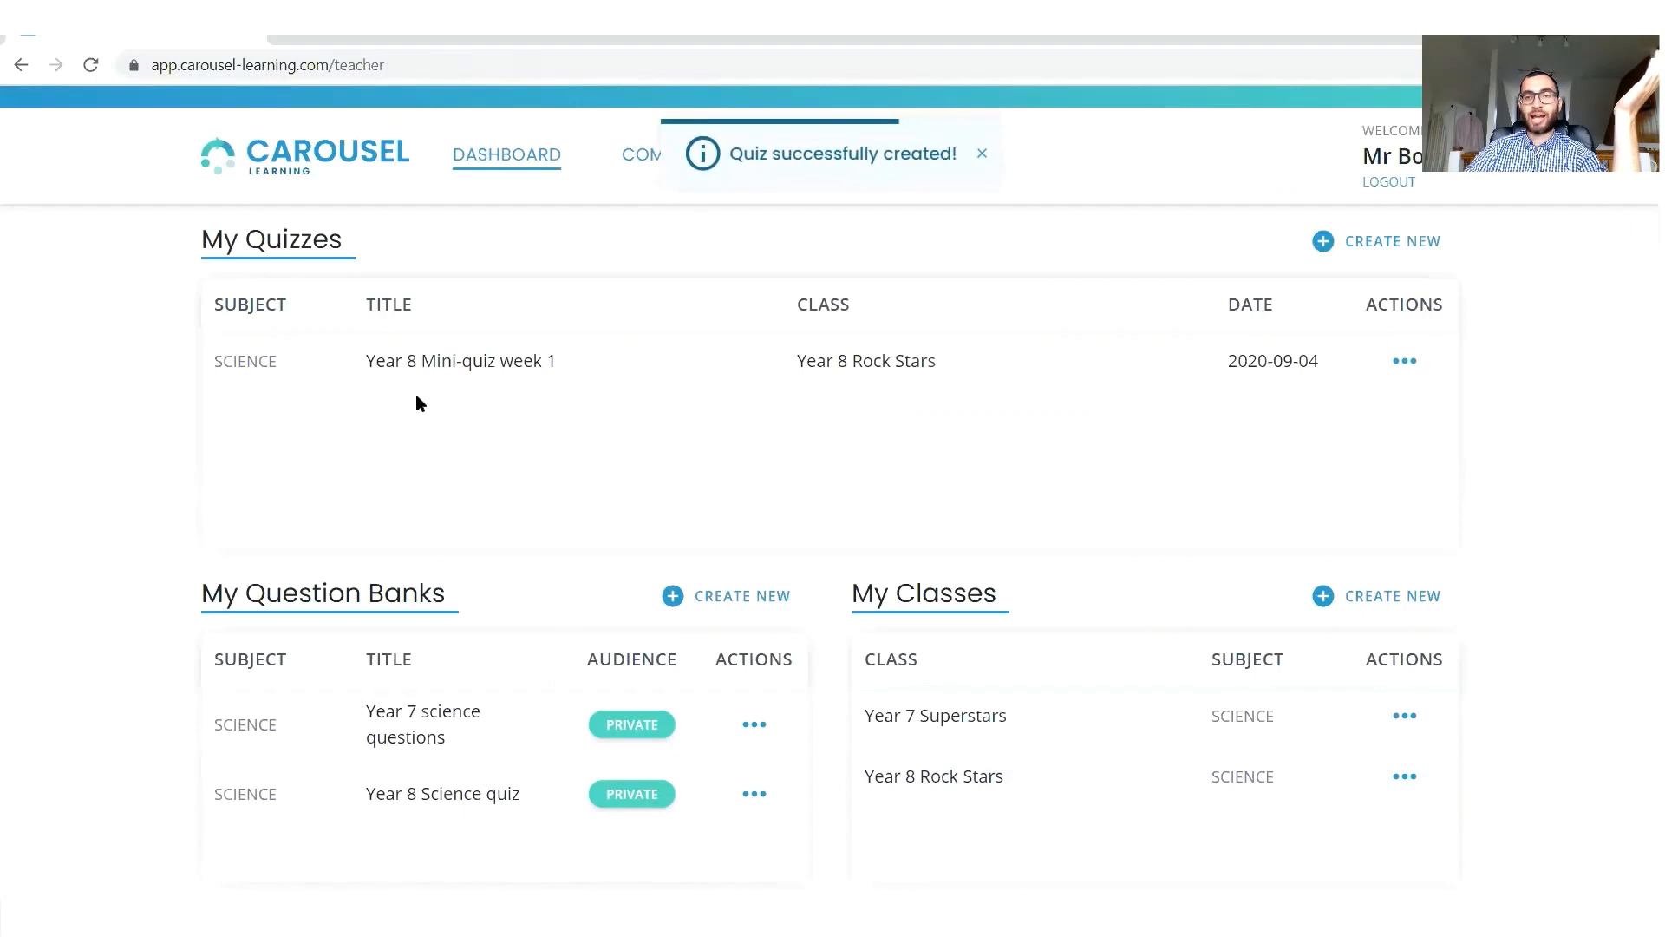
Create a link for Year 8 Mini-quiz week 1 and open it in a new Chrome incognito window.
click(1418, 369)
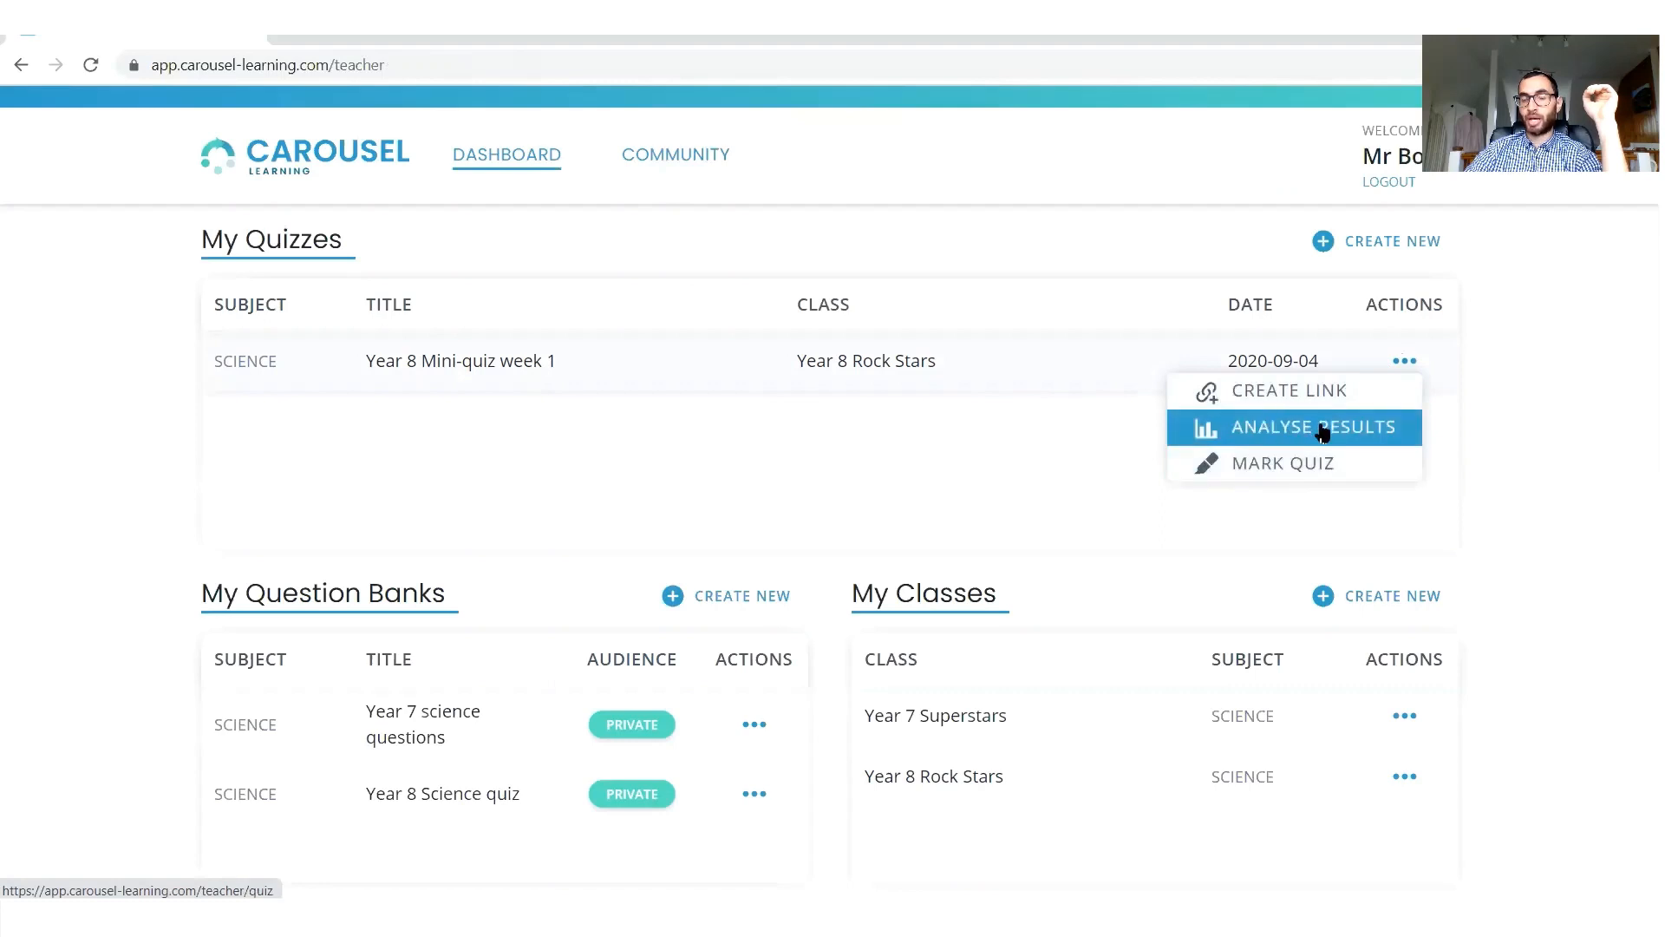
click(1279, 395)
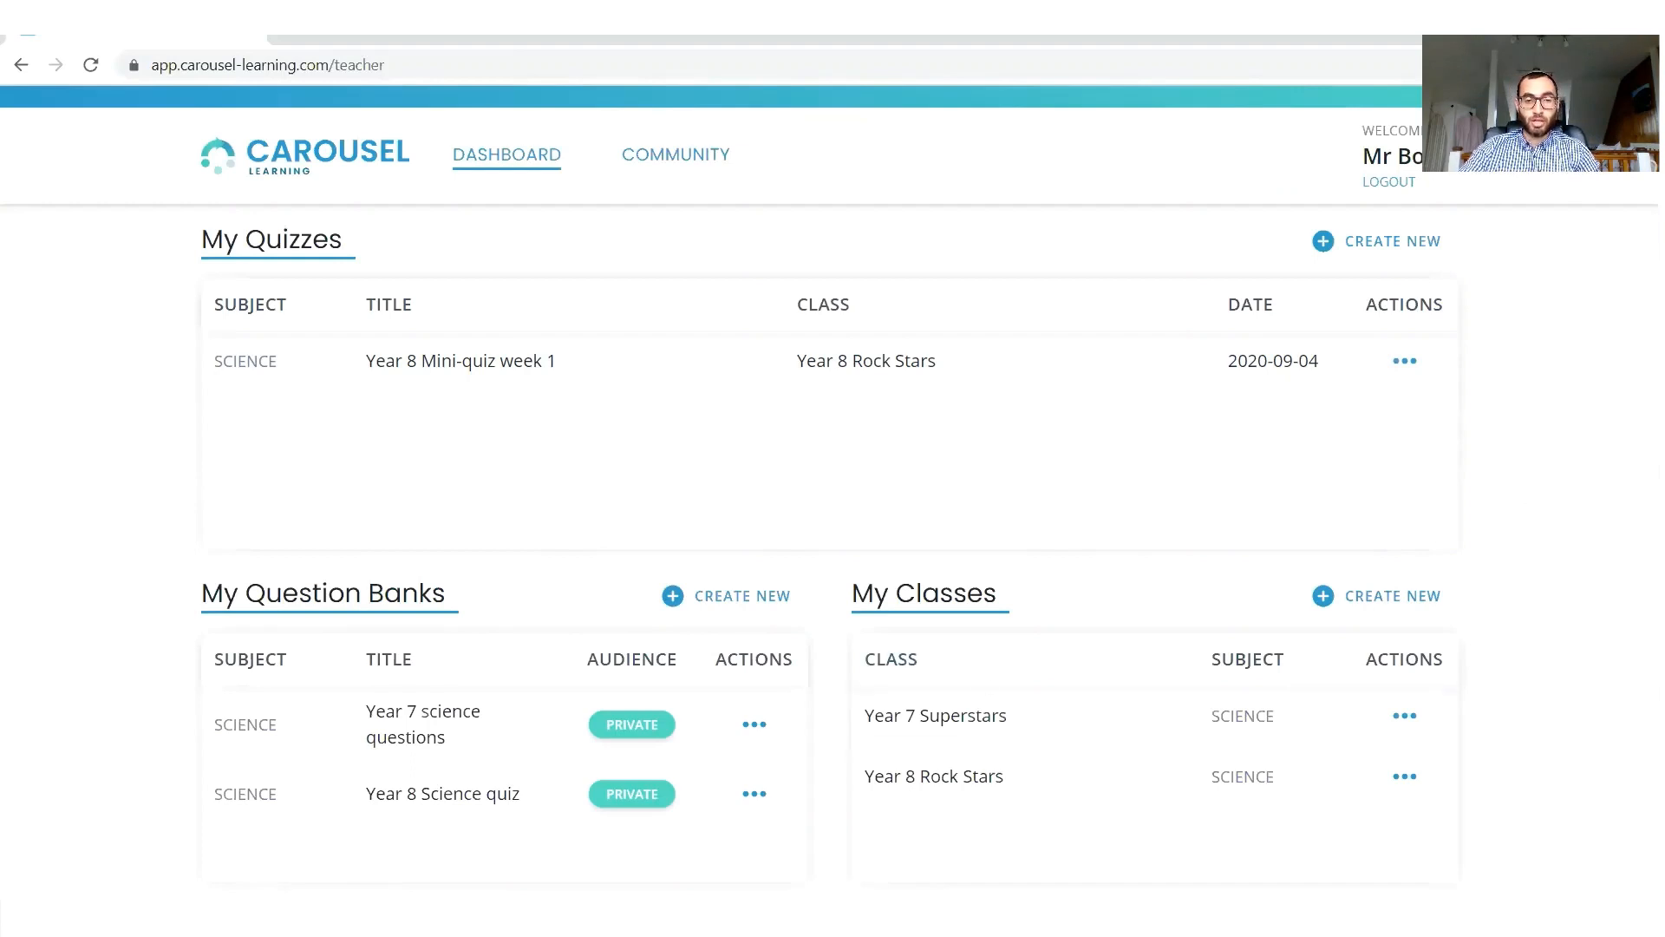
right_click(610, 916)
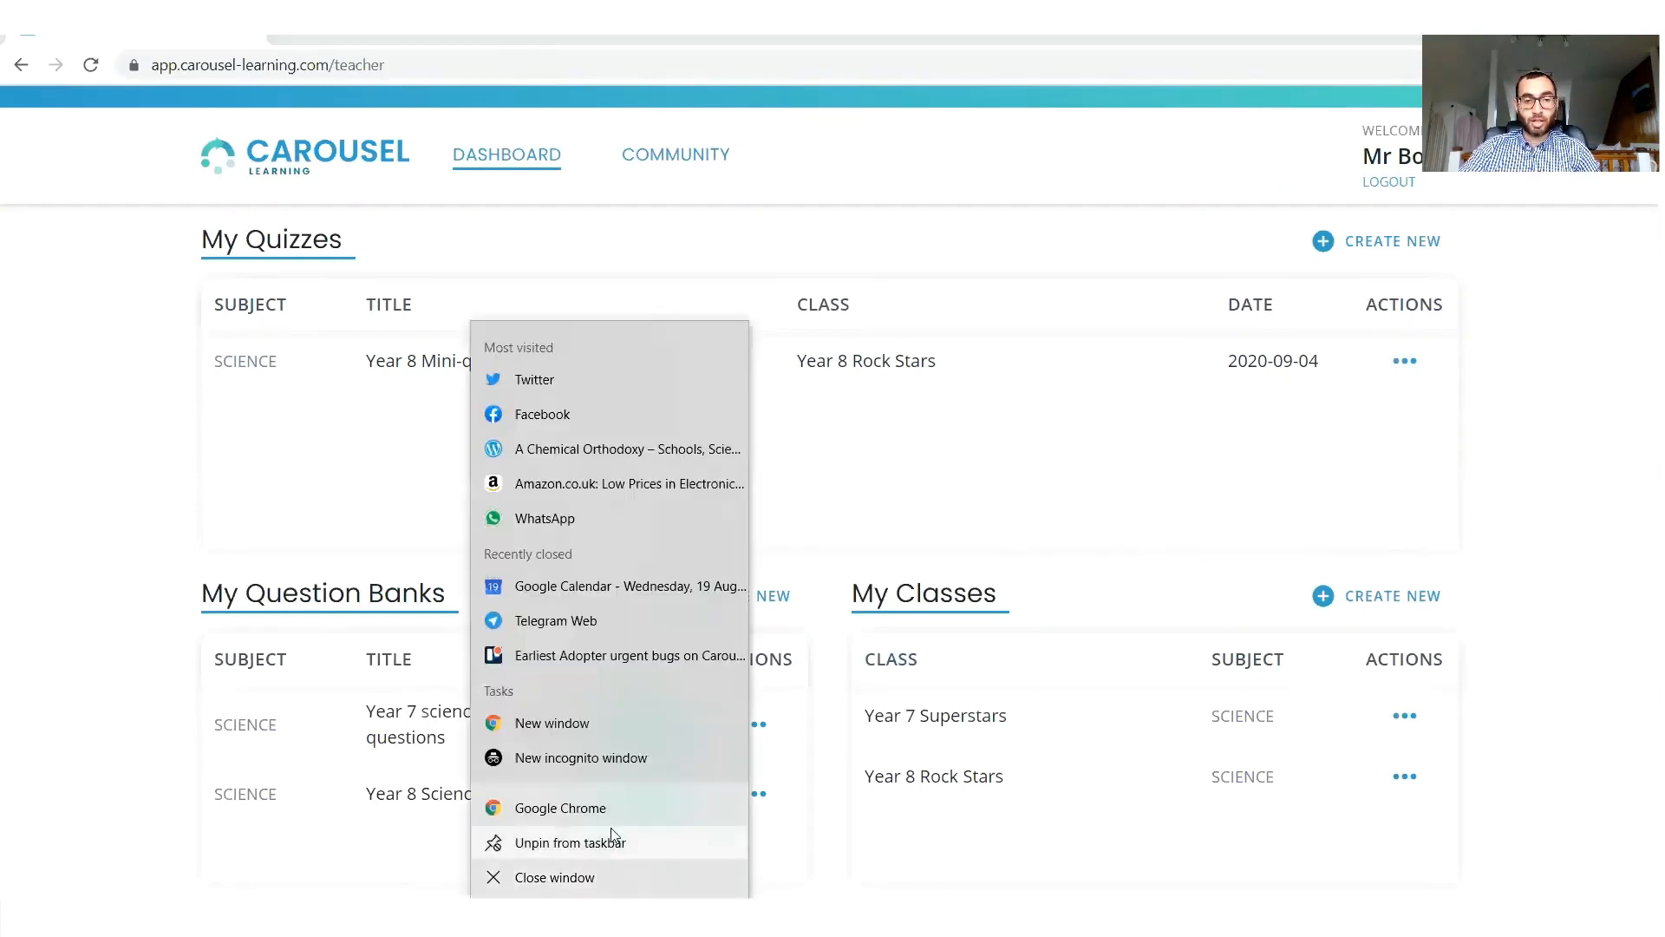
click(609, 756)
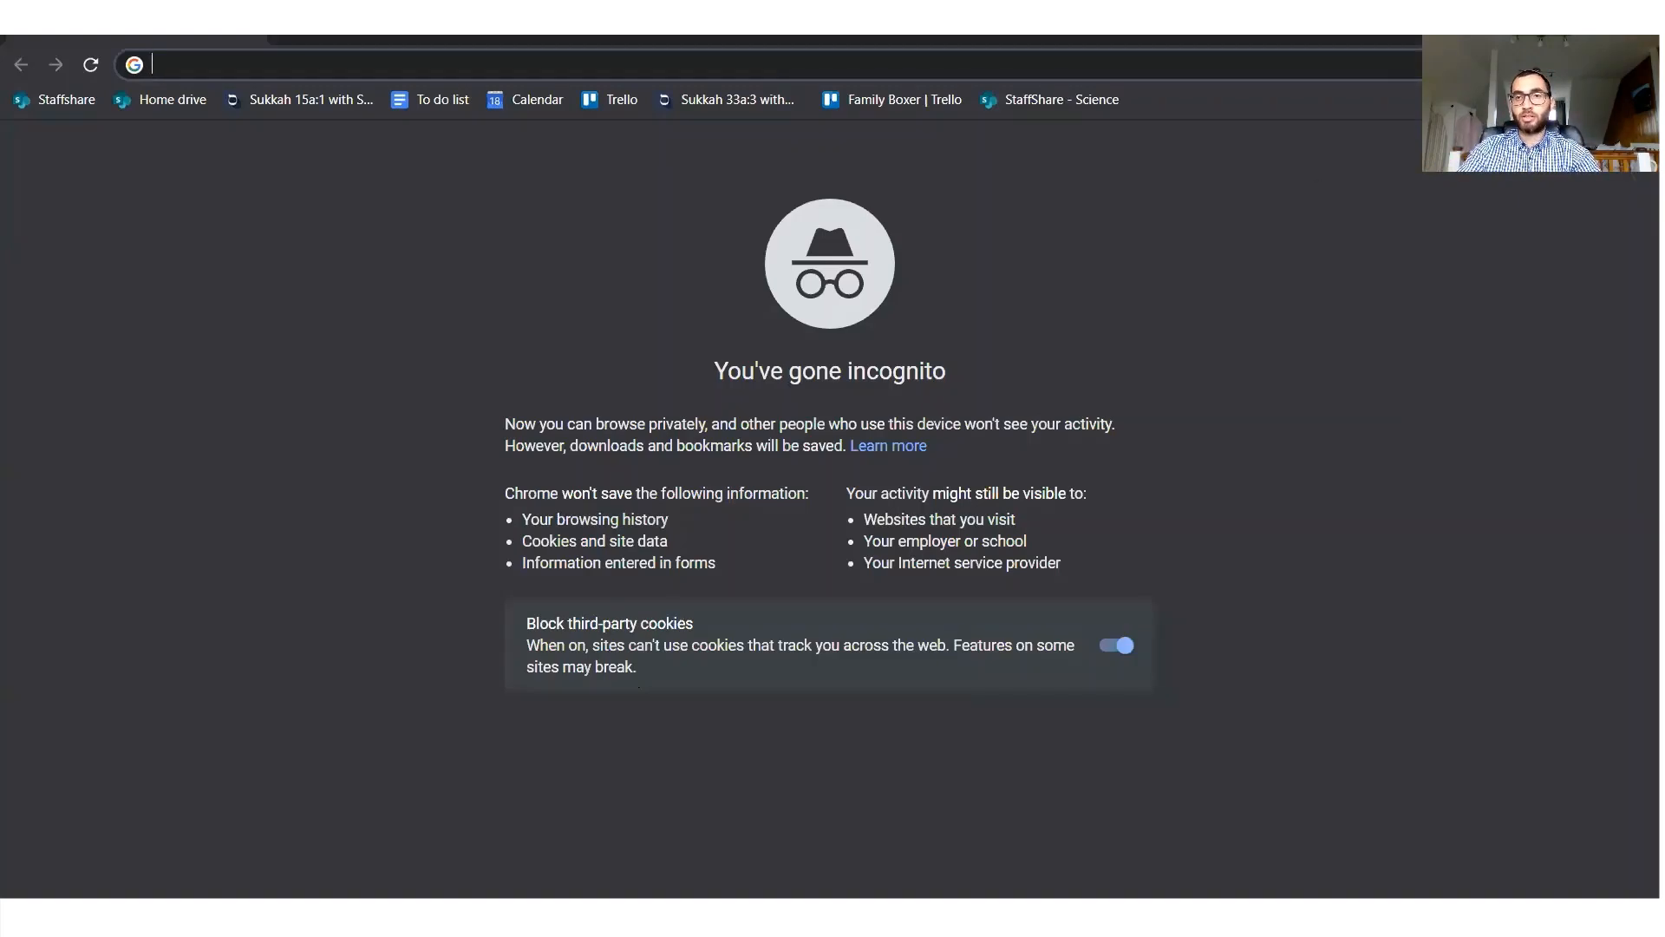
key(ctrl+v)
key(Return)
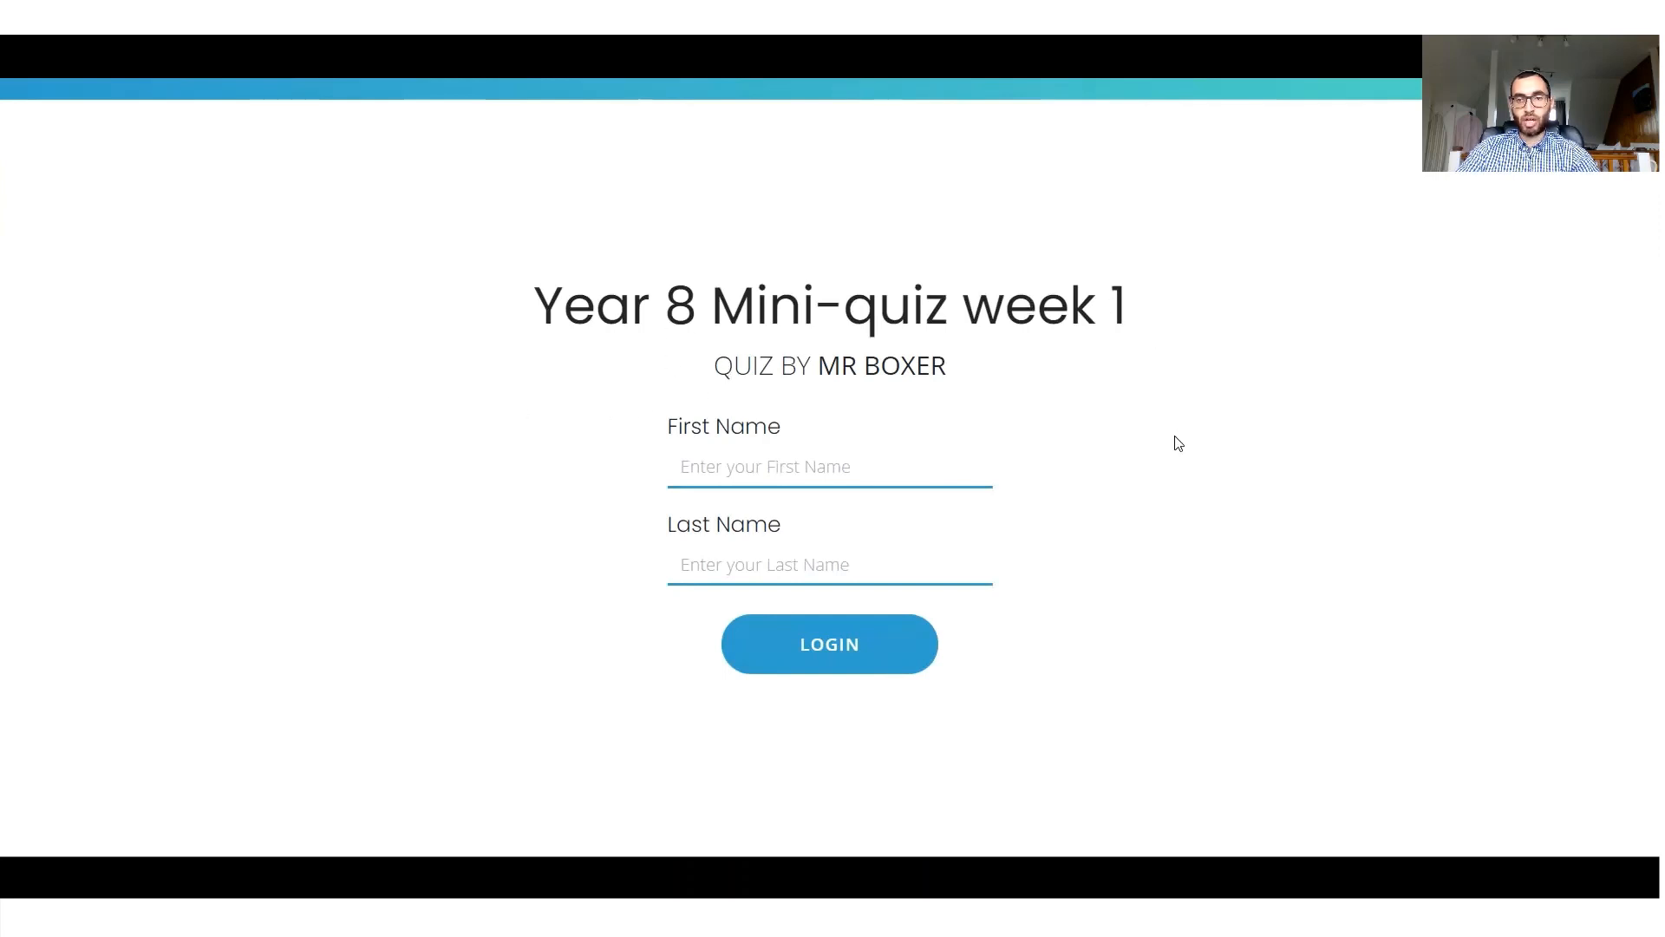
Try to log in to the quiz as a student with a first and last name.
click(810, 465)
click(1346, 541)
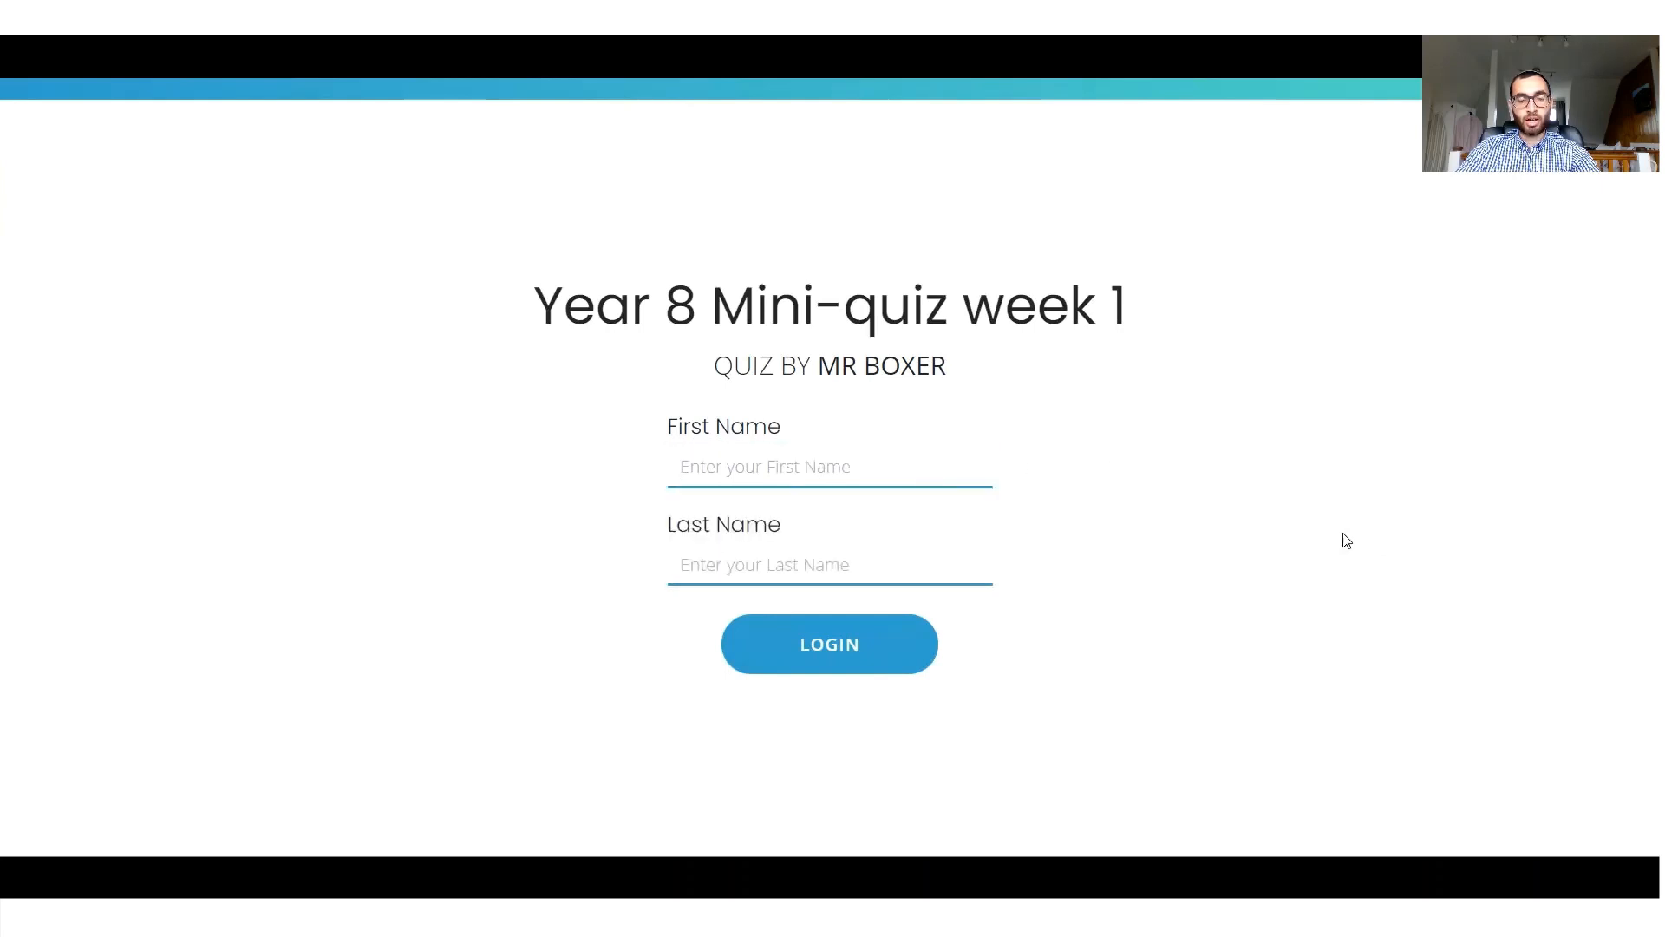
click(951, 478)
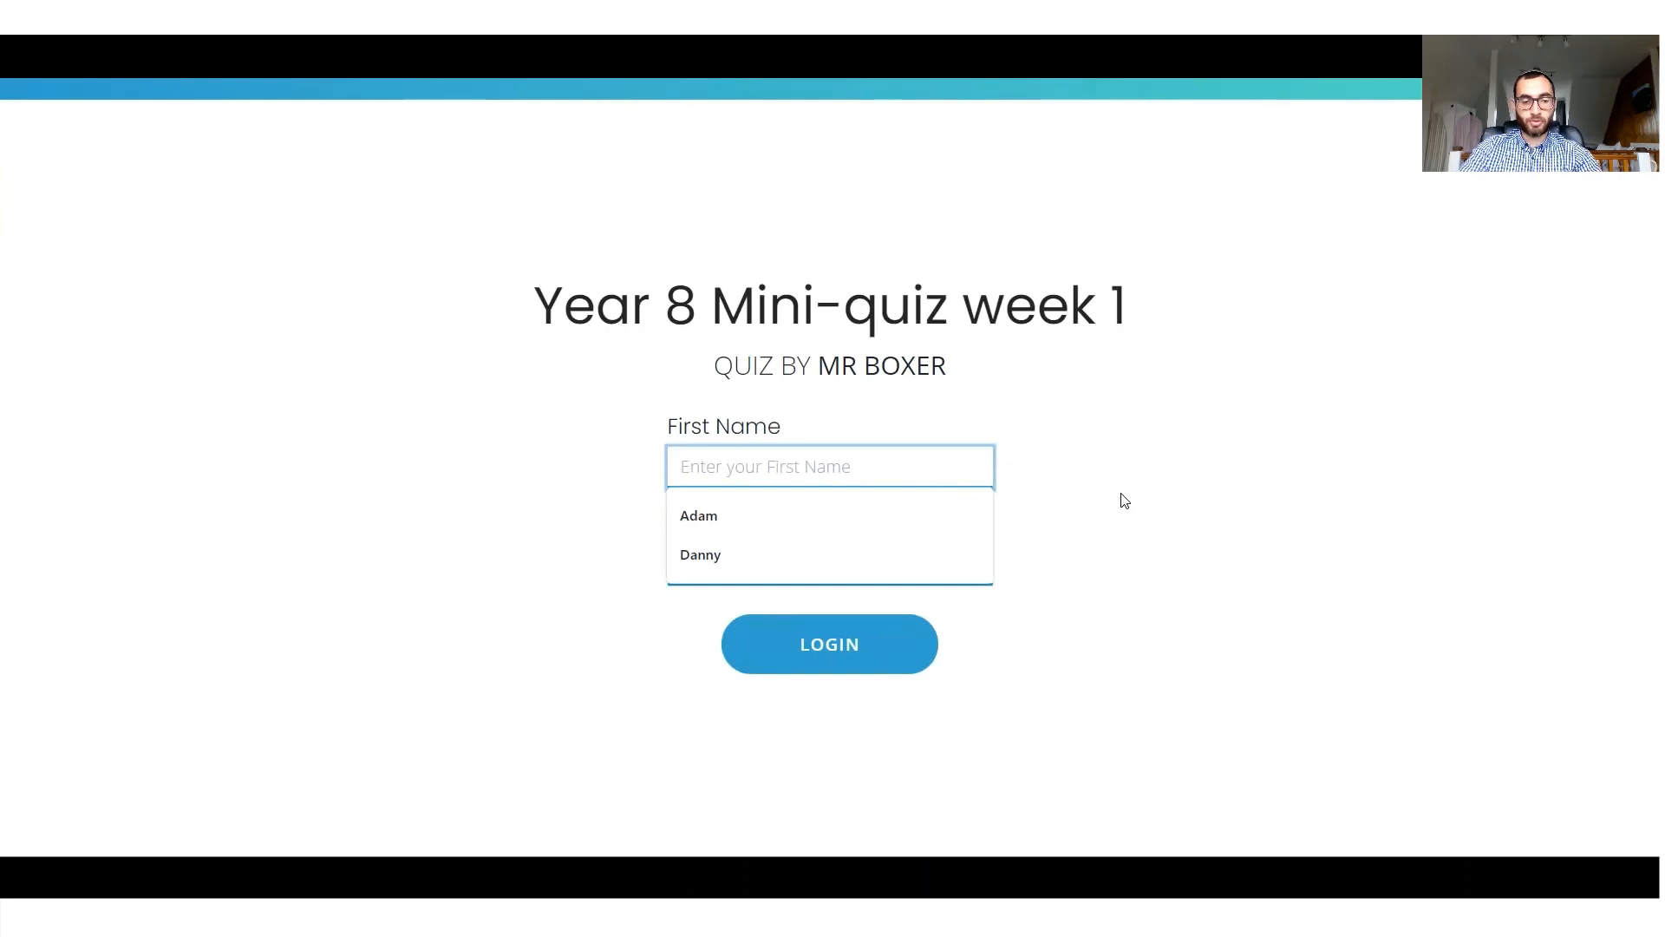
text(Theresa)
key(Tab)
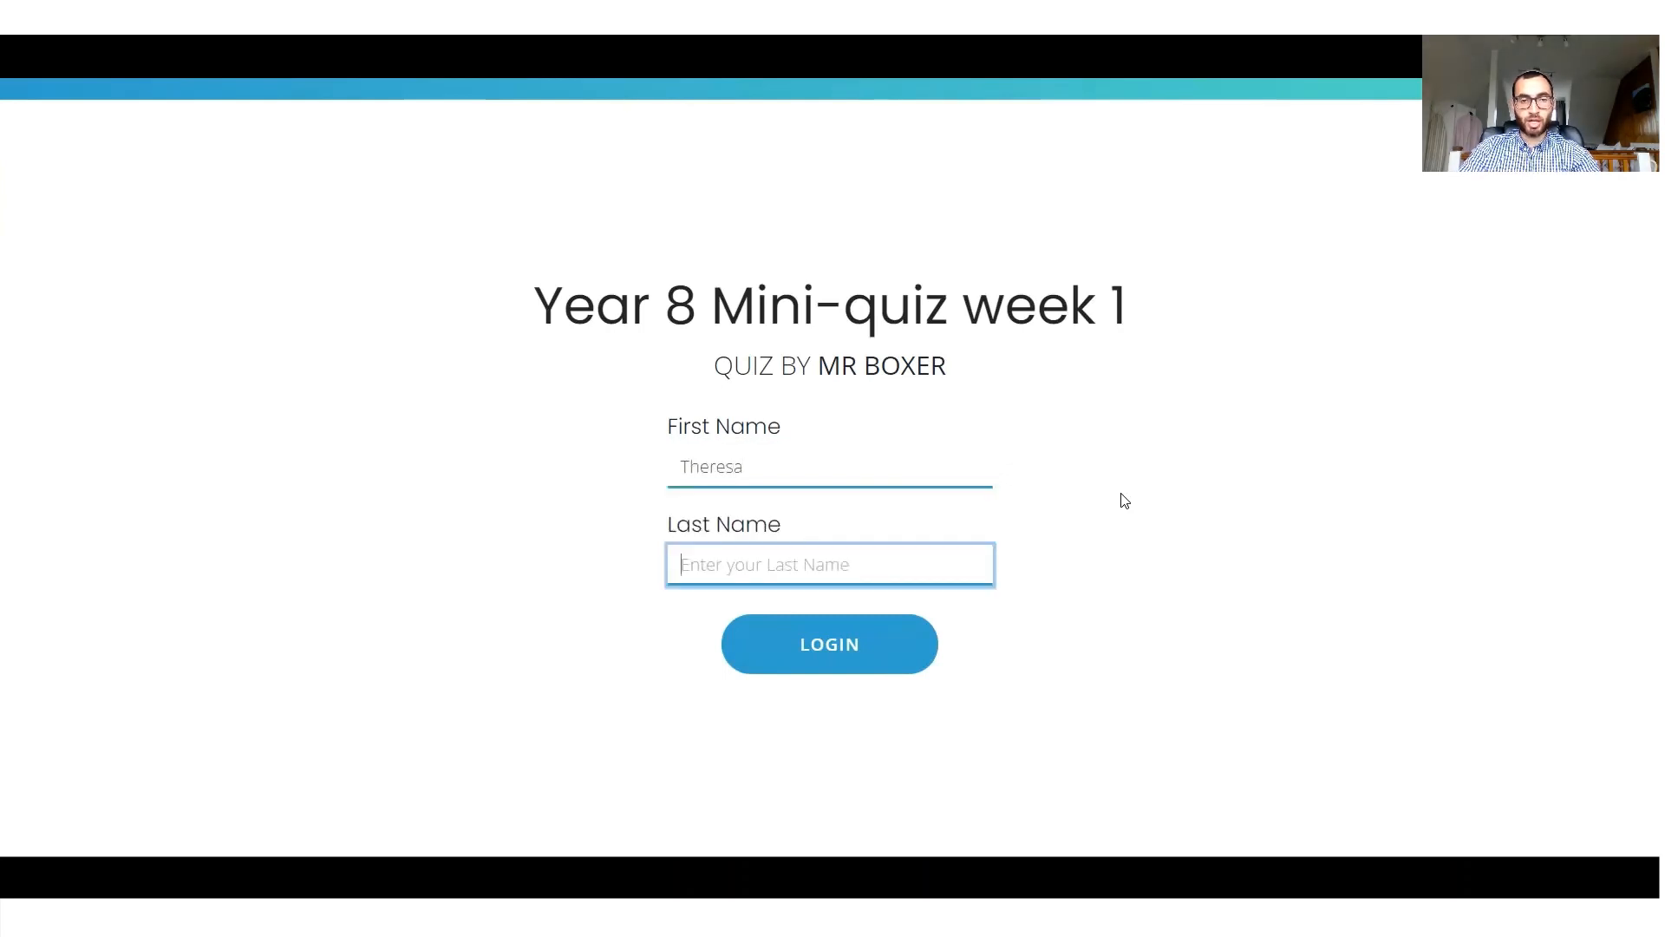
text(G)
click(863, 664)
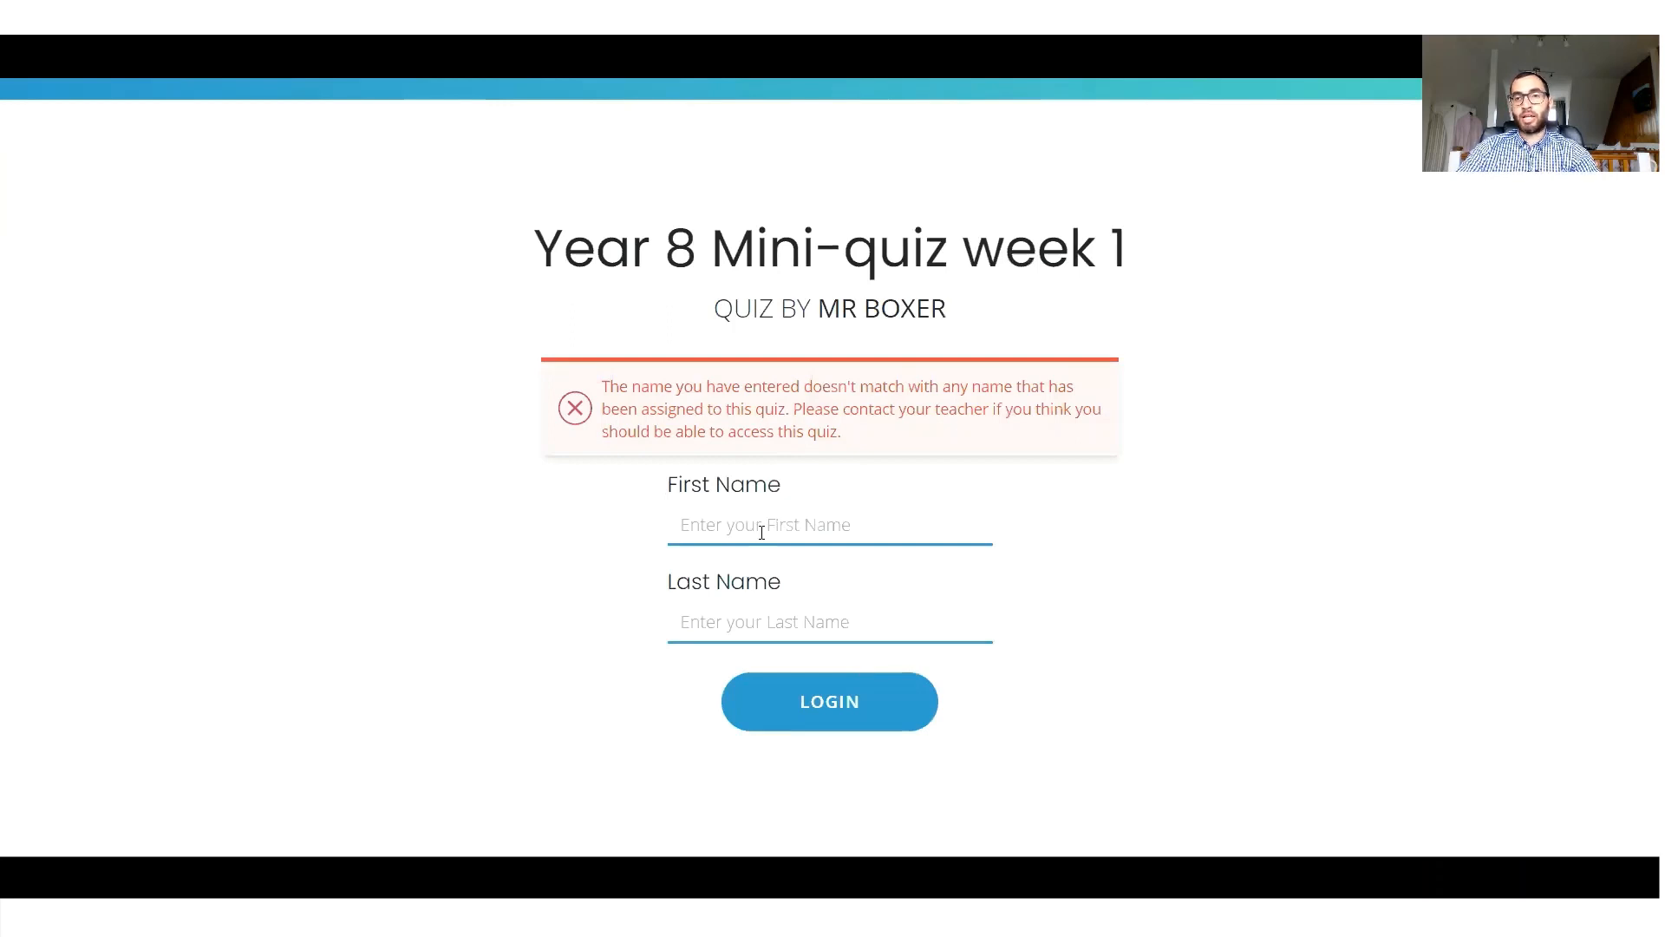
Re-enter the student's first name and last name and log in to the quiz.
click(747, 524)
text(T)
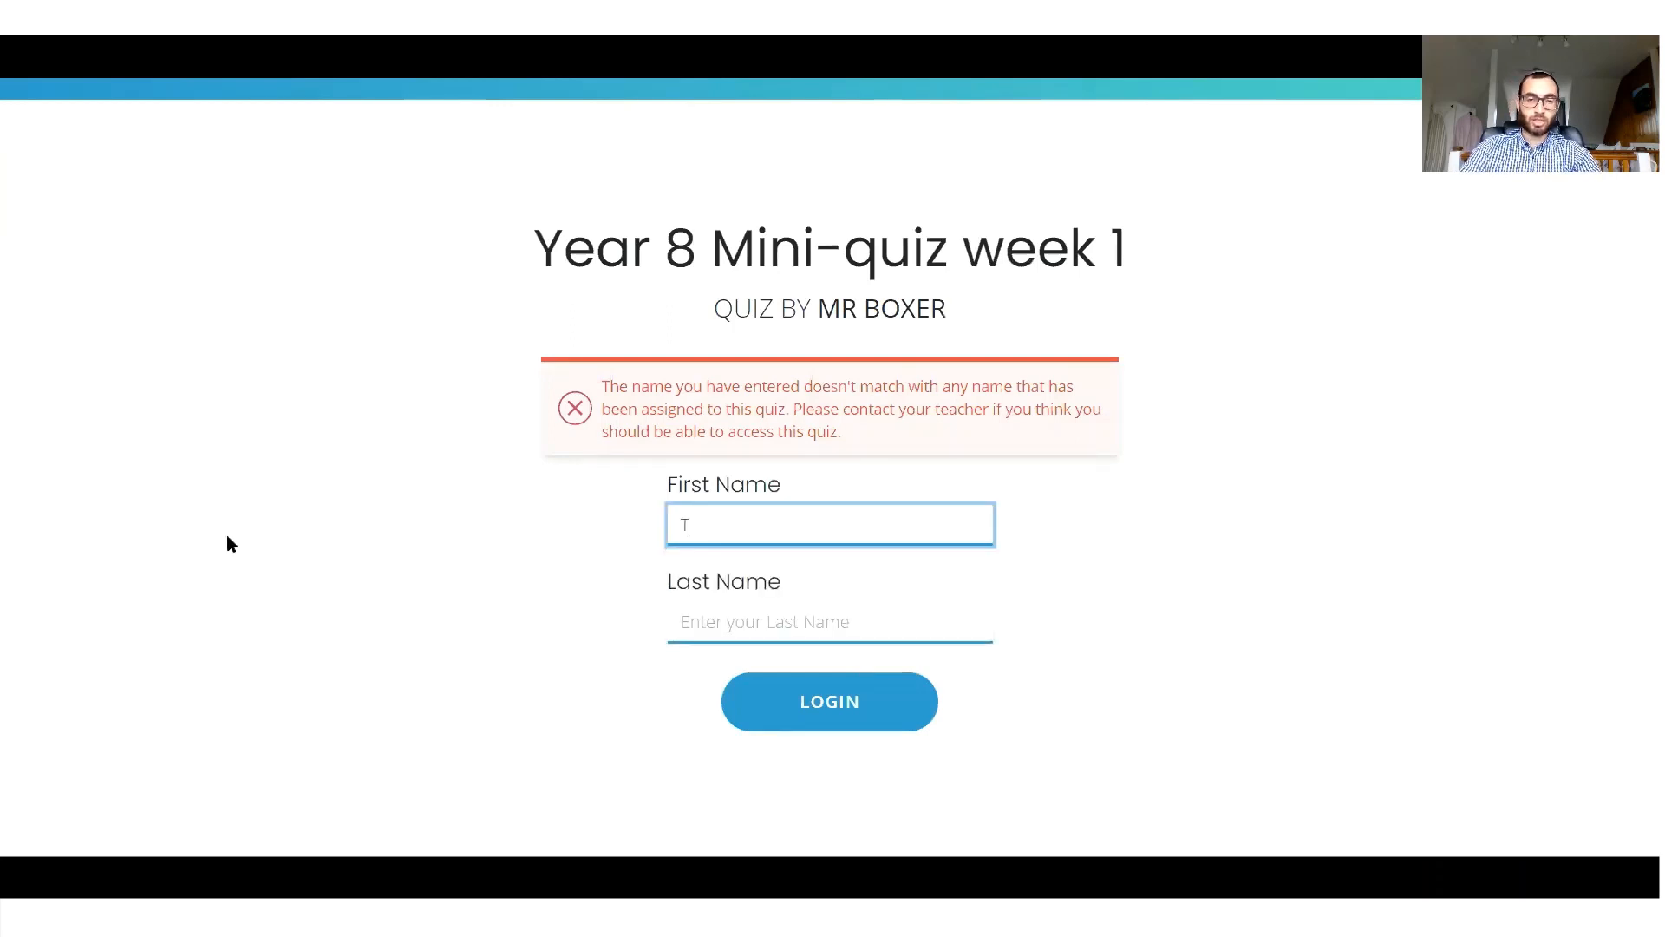
text(heresa)
key(Tab)
text(Green)
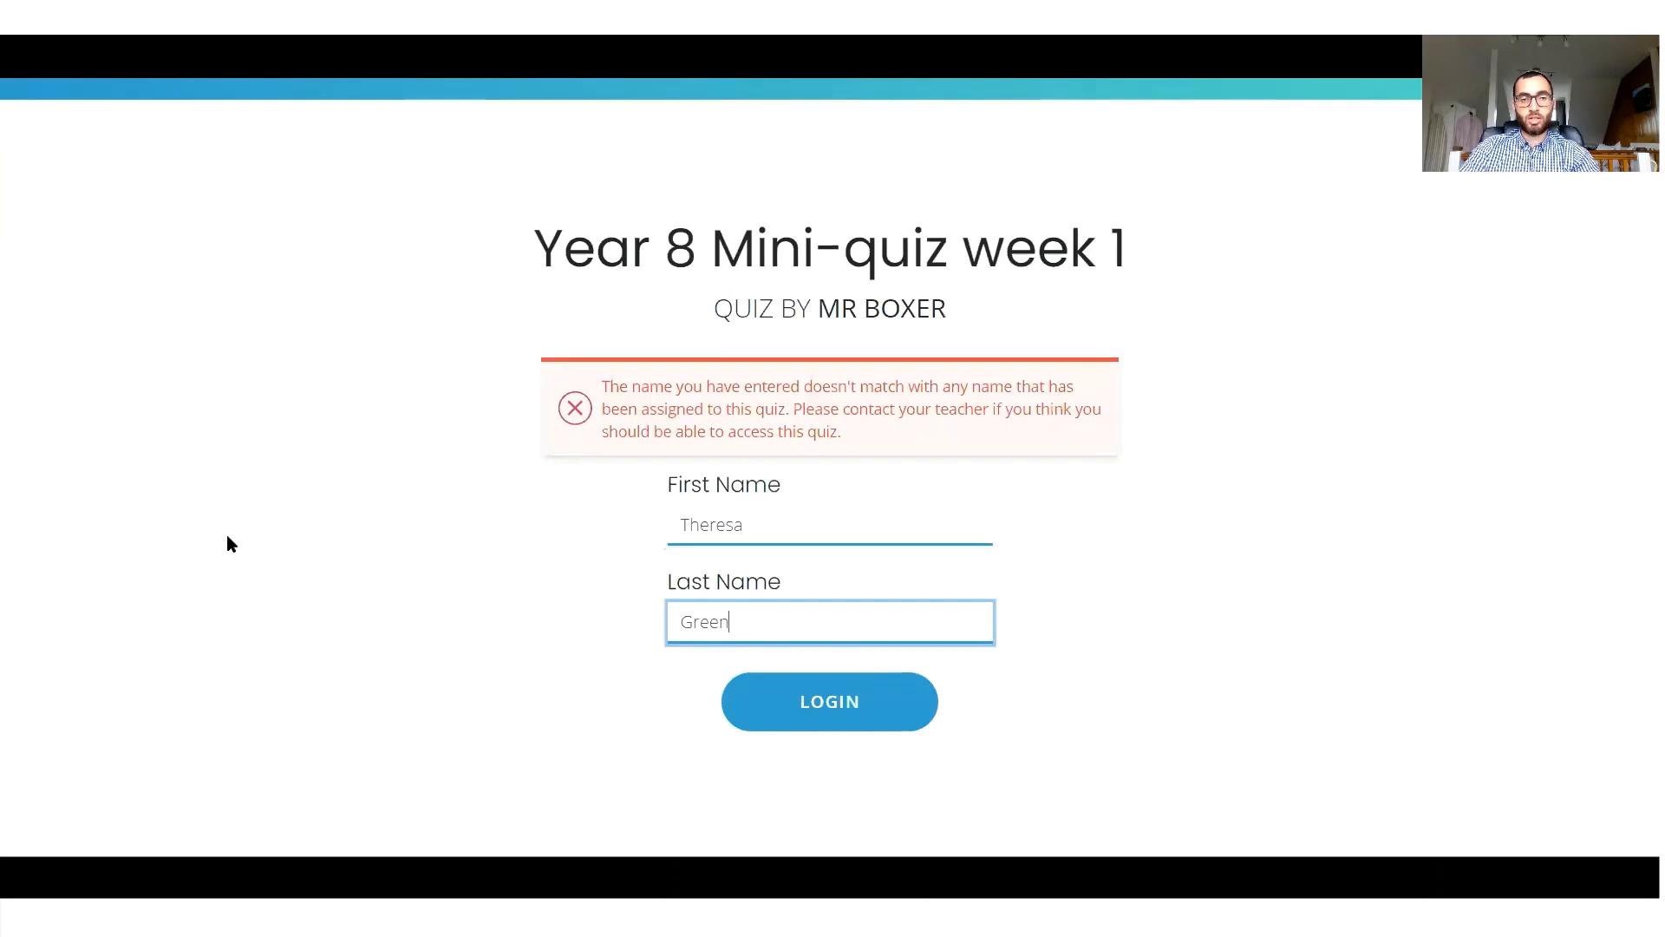
click(781, 716)
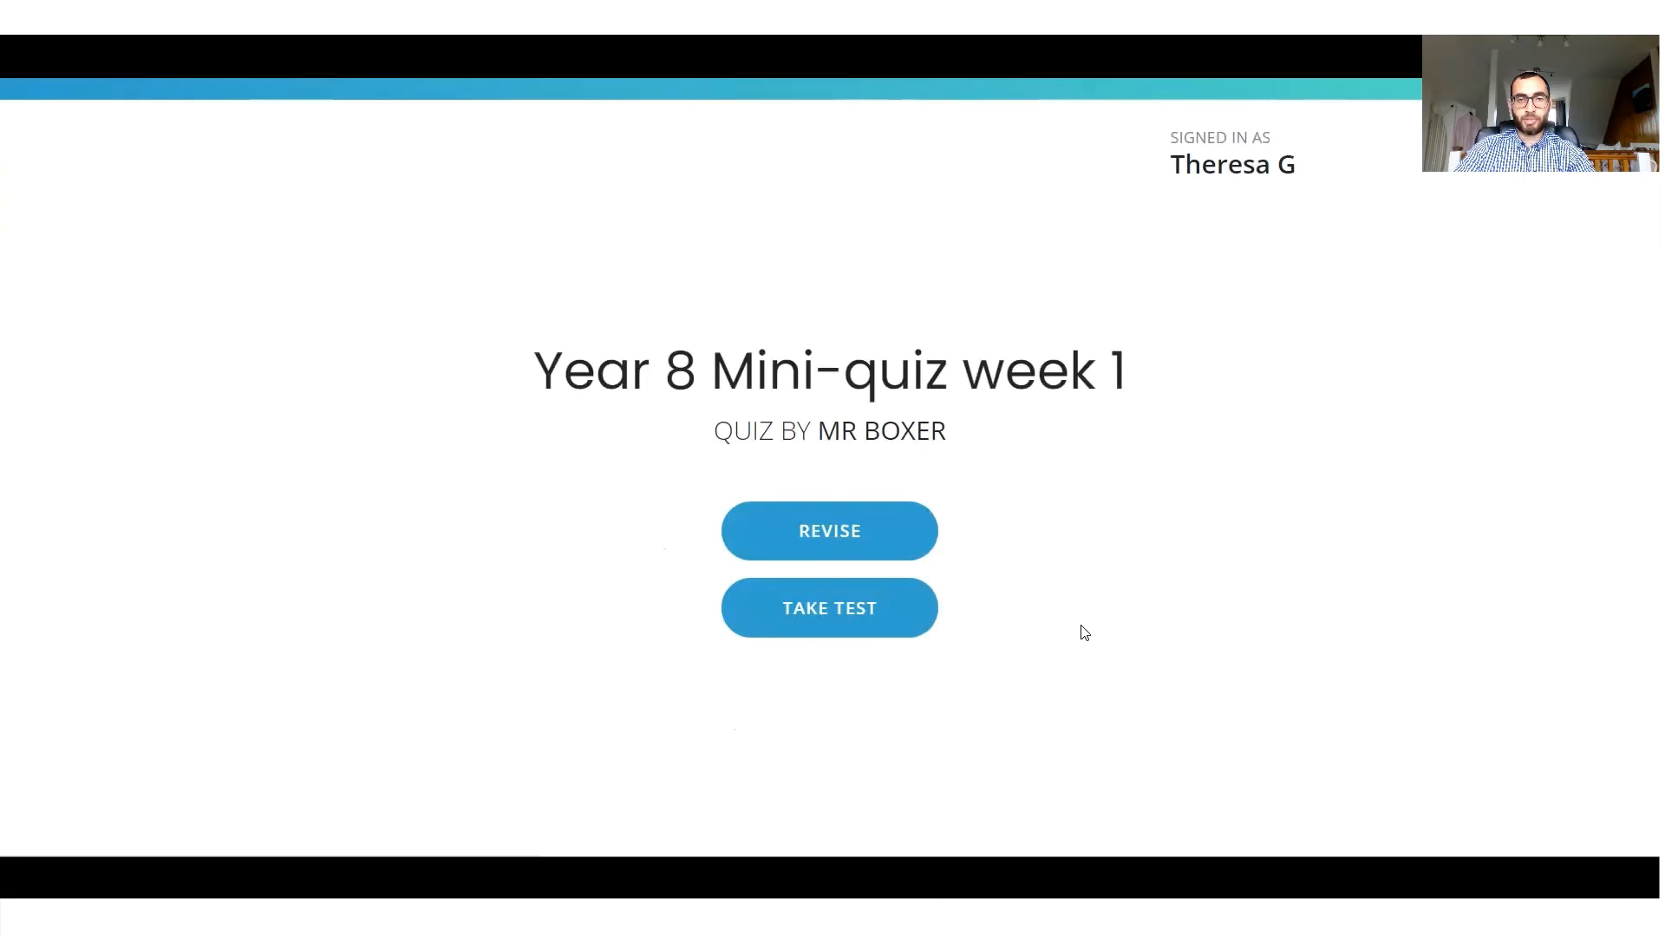
Start revising the quiz, move on to the second flashcard and show its answer.
click(851, 532)
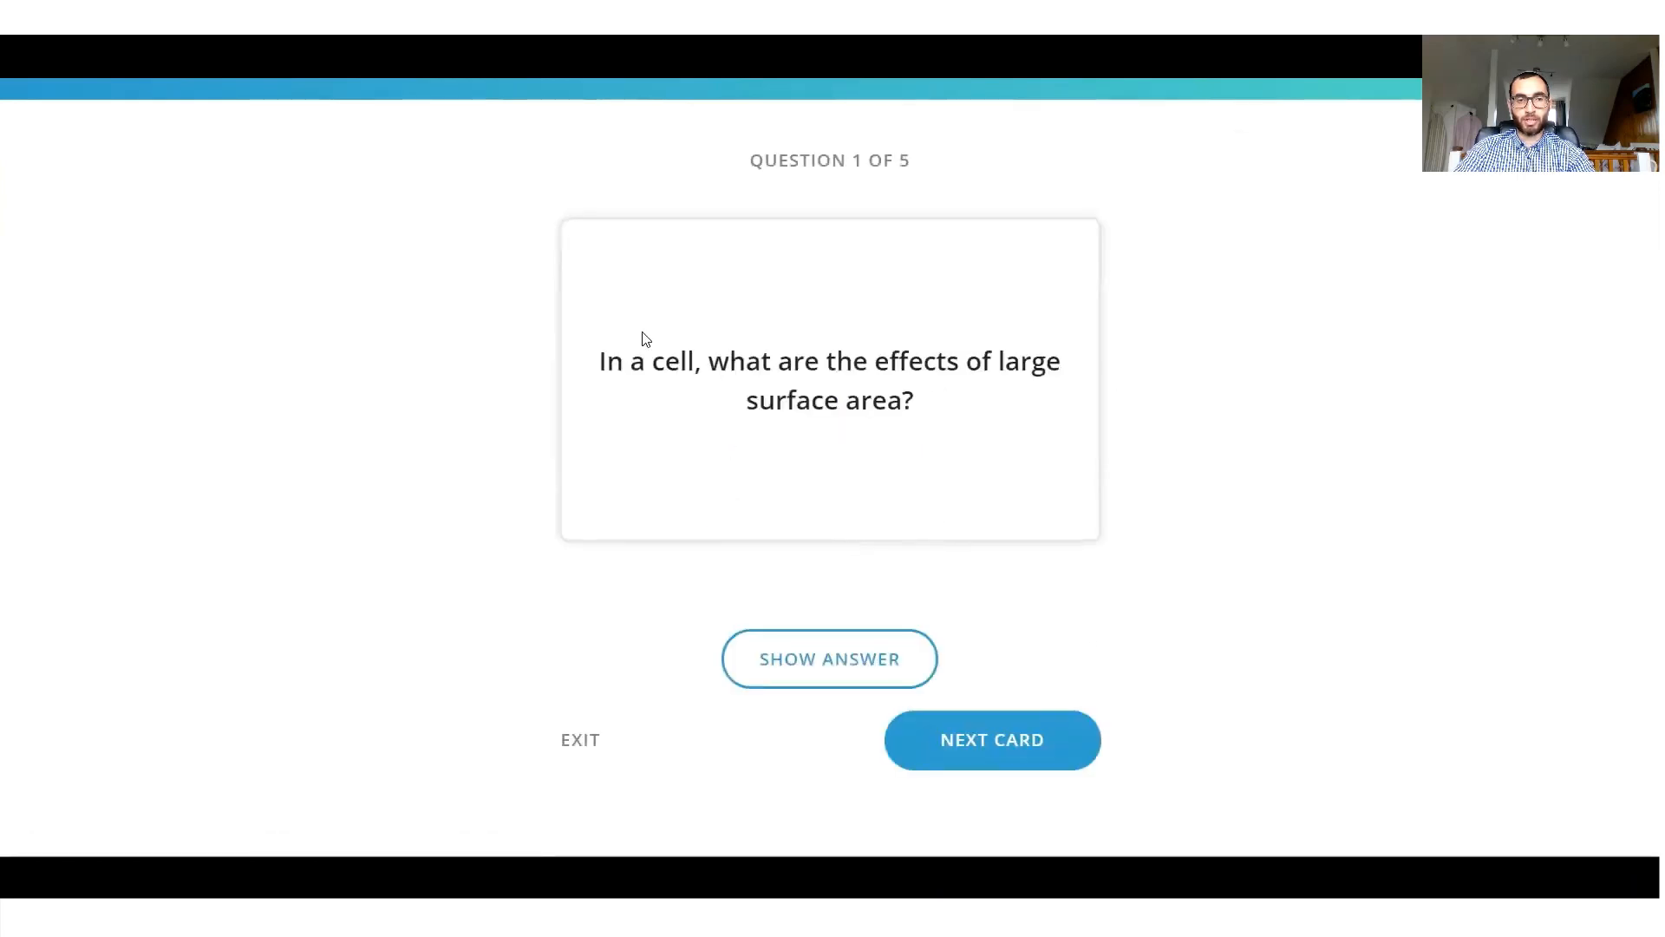
click(985, 734)
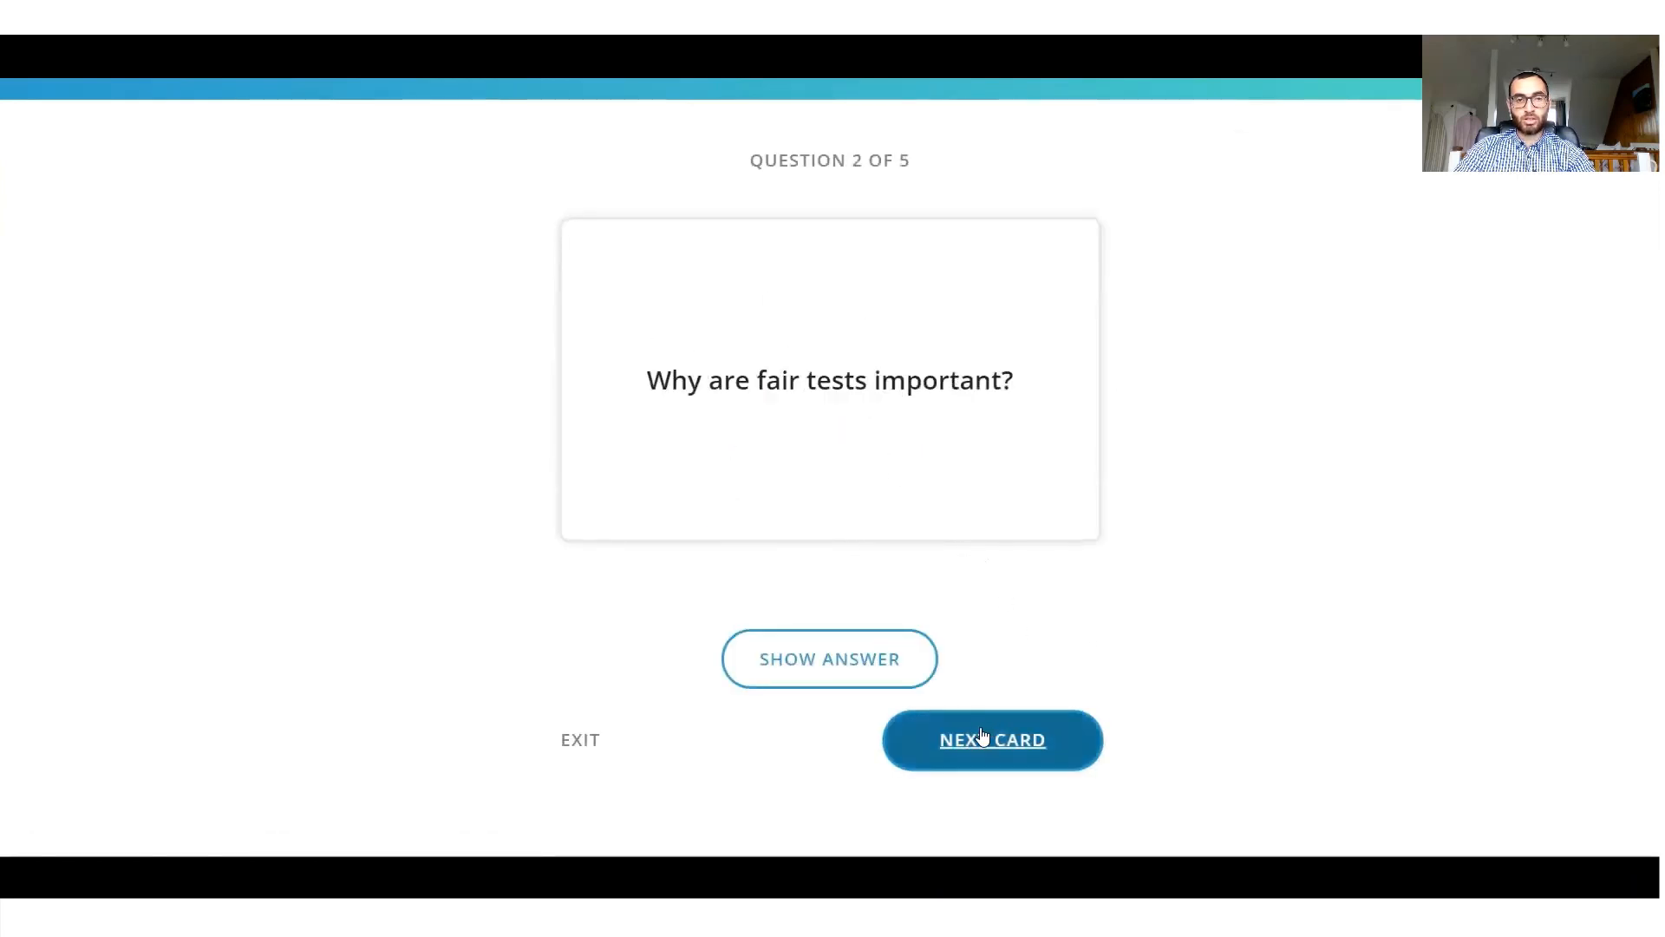
click(839, 653)
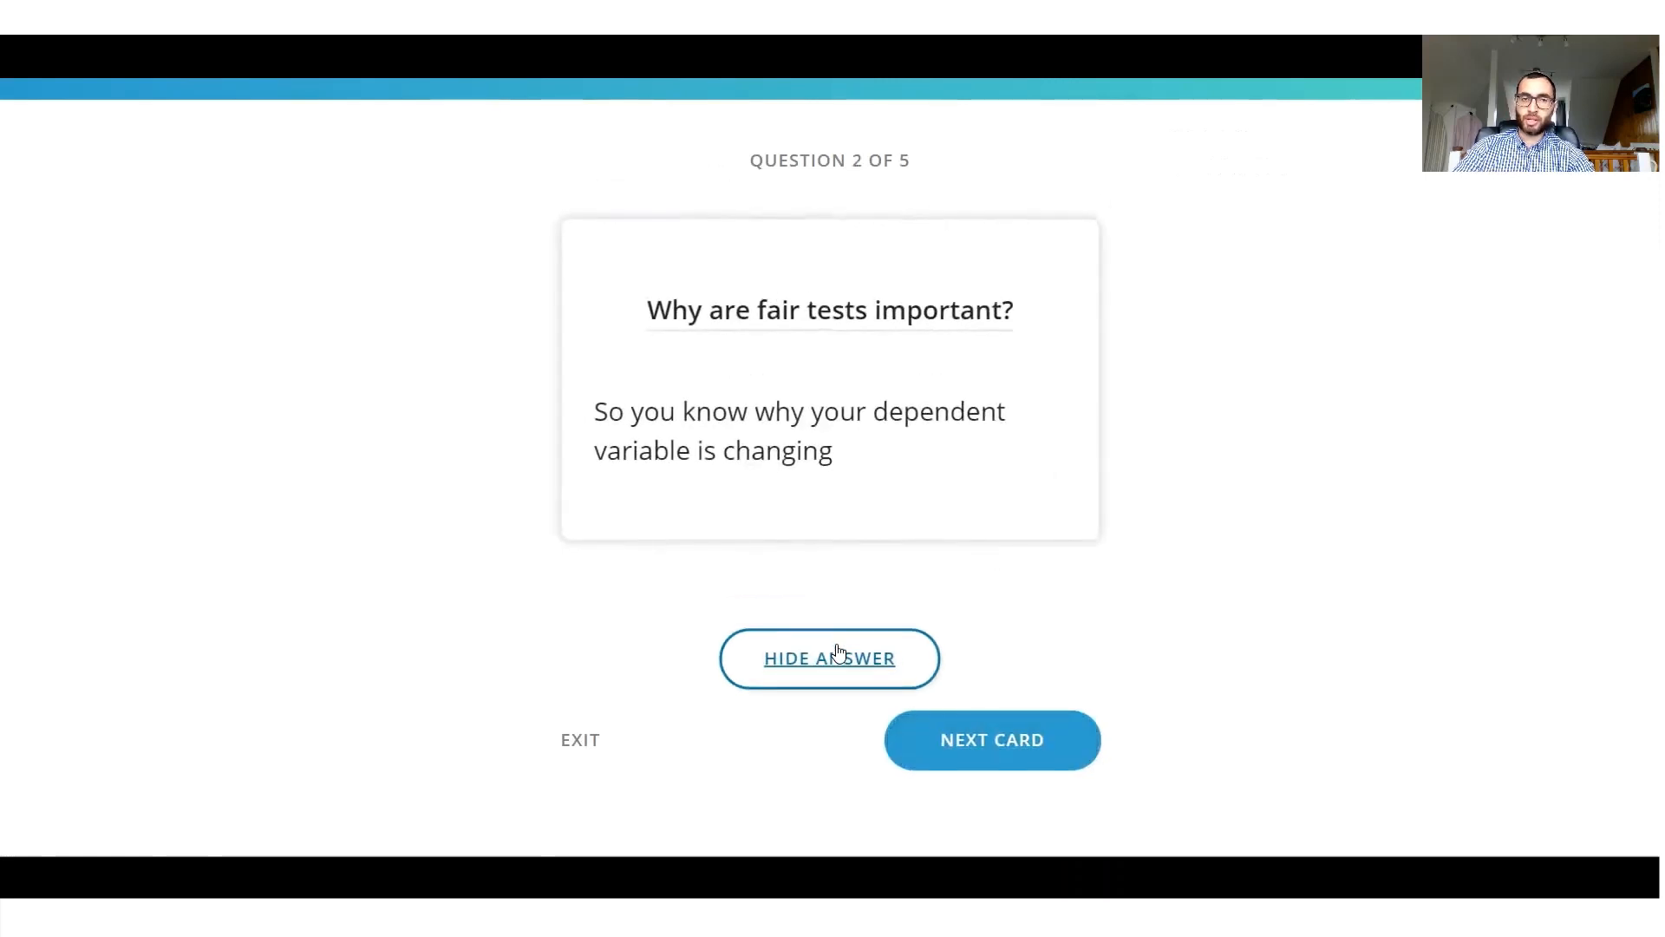
Hide the second flashcard's answer, move on to the muscle cell card and check its answer.
click(835, 654)
click(937, 740)
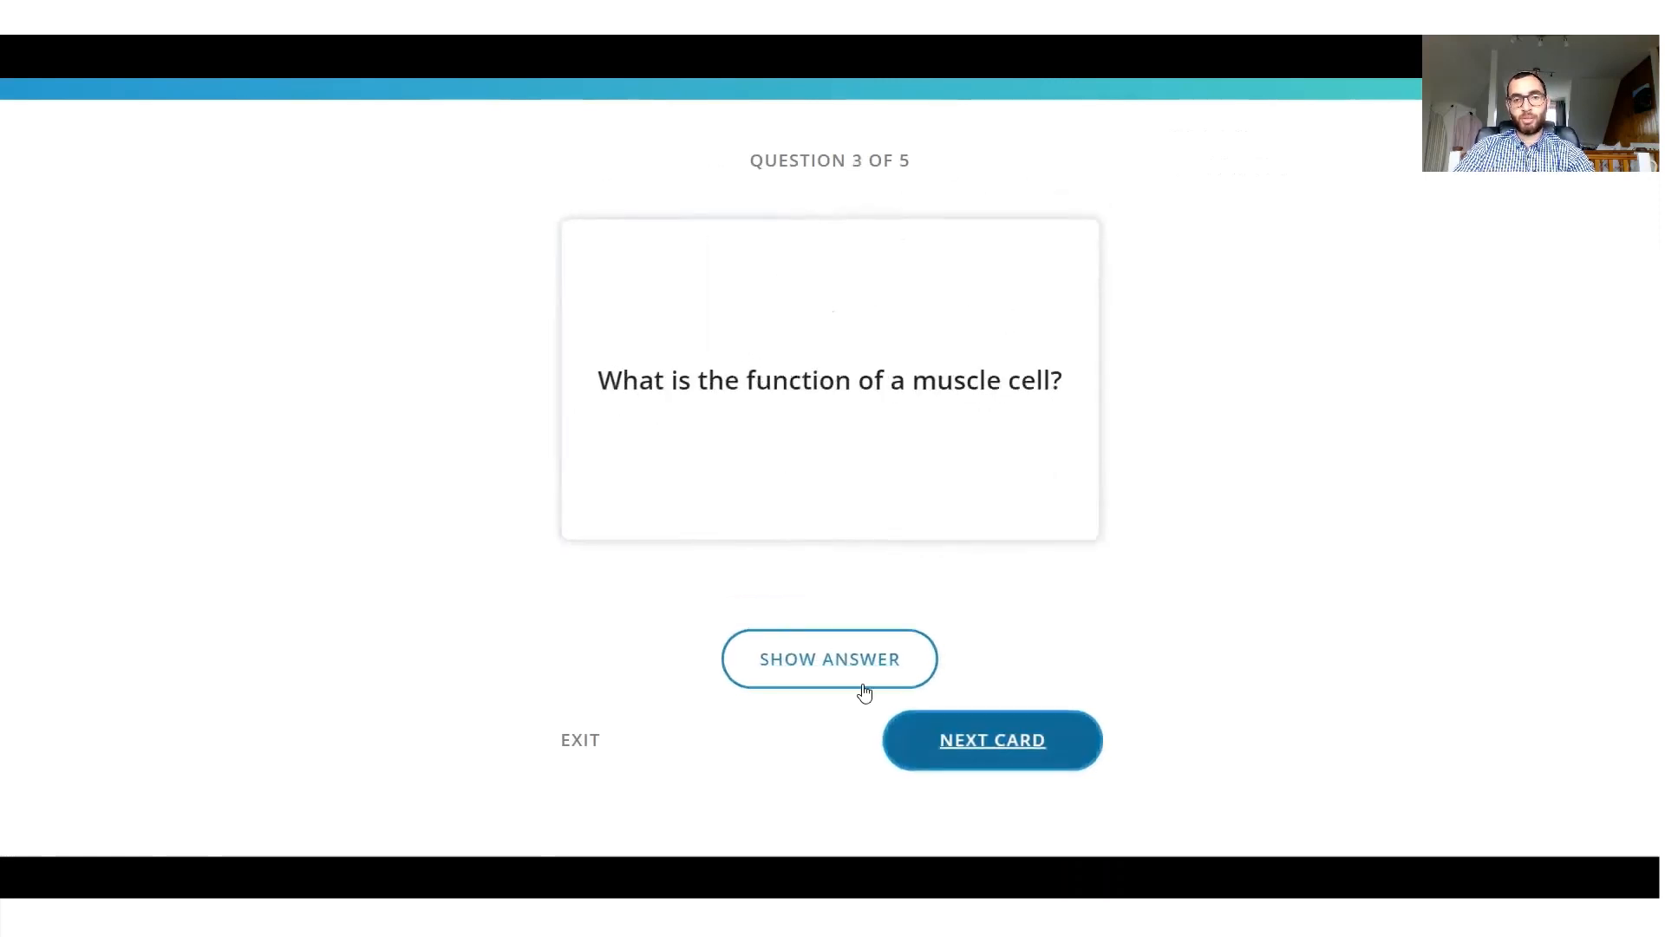
click(853, 674)
click(848, 668)
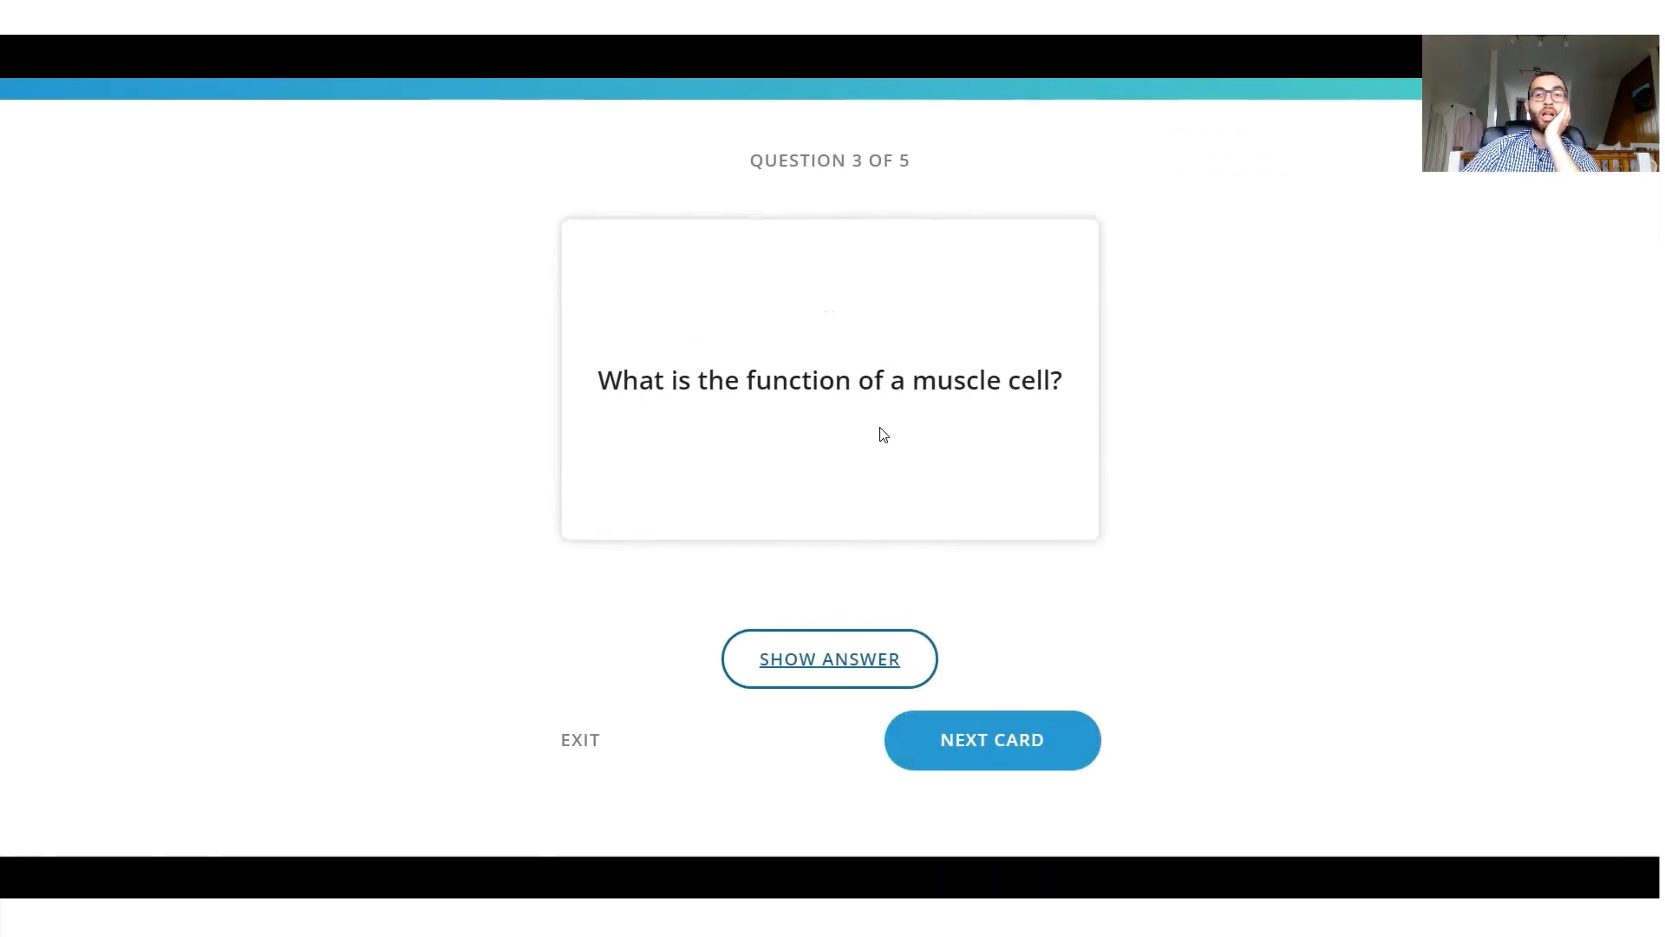
Go through the following flashcards, checking answers along the way, and exit the revision.
click(936, 727)
click(936, 726)
click(935, 726)
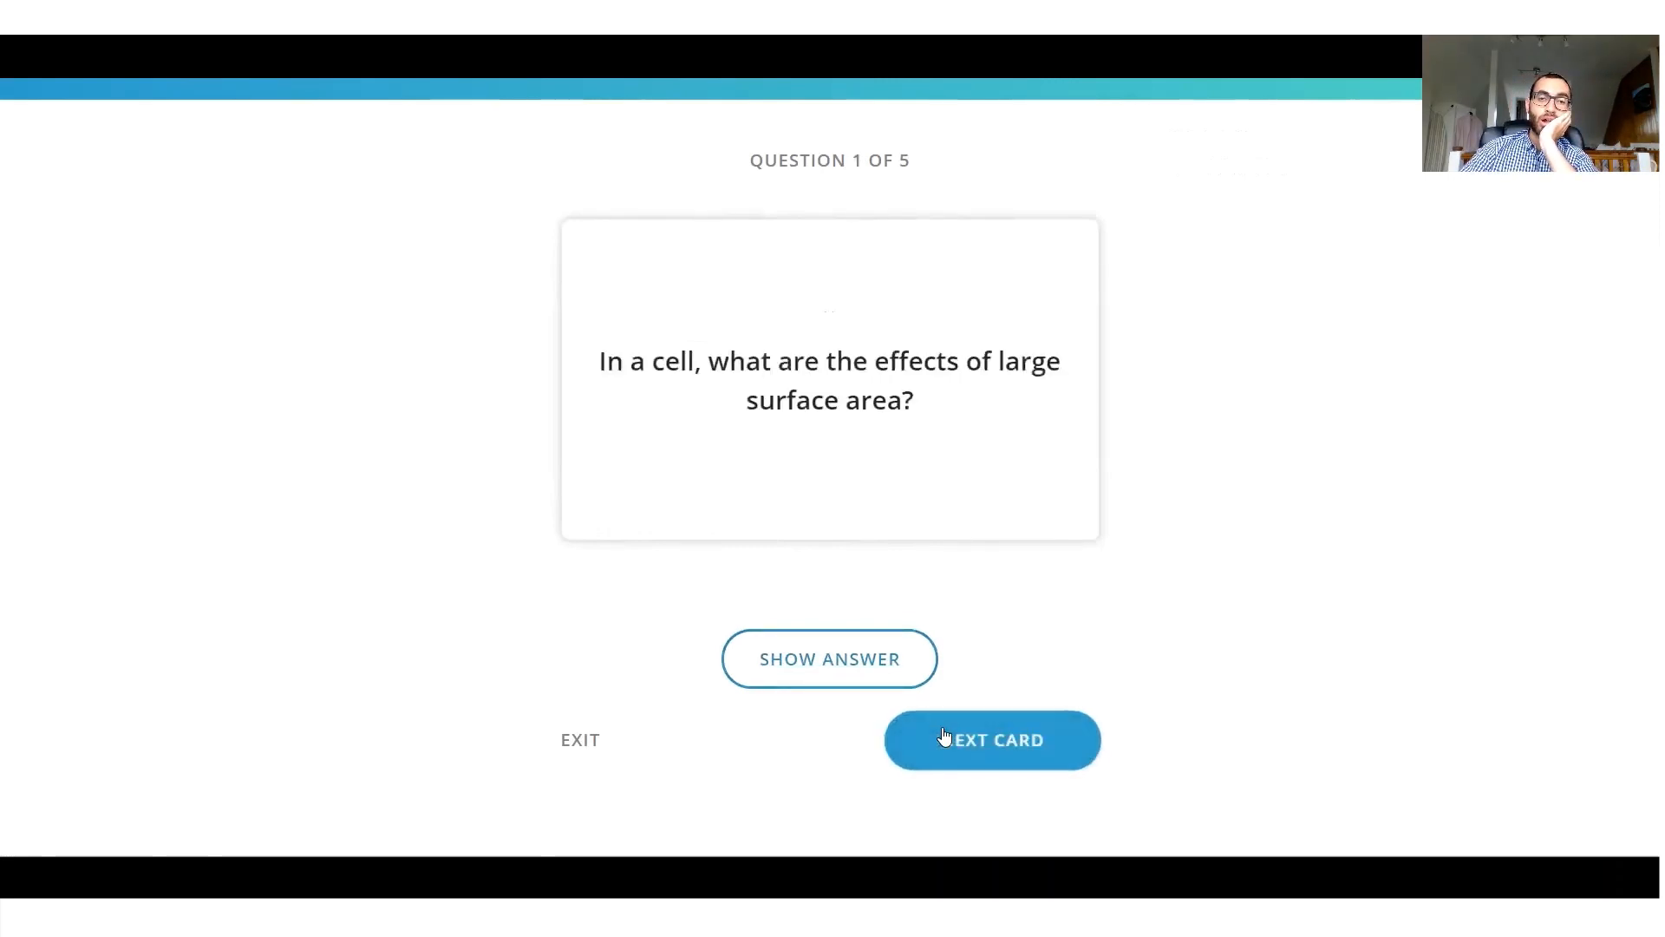
click(934, 727)
click(881, 680)
click(874, 669)
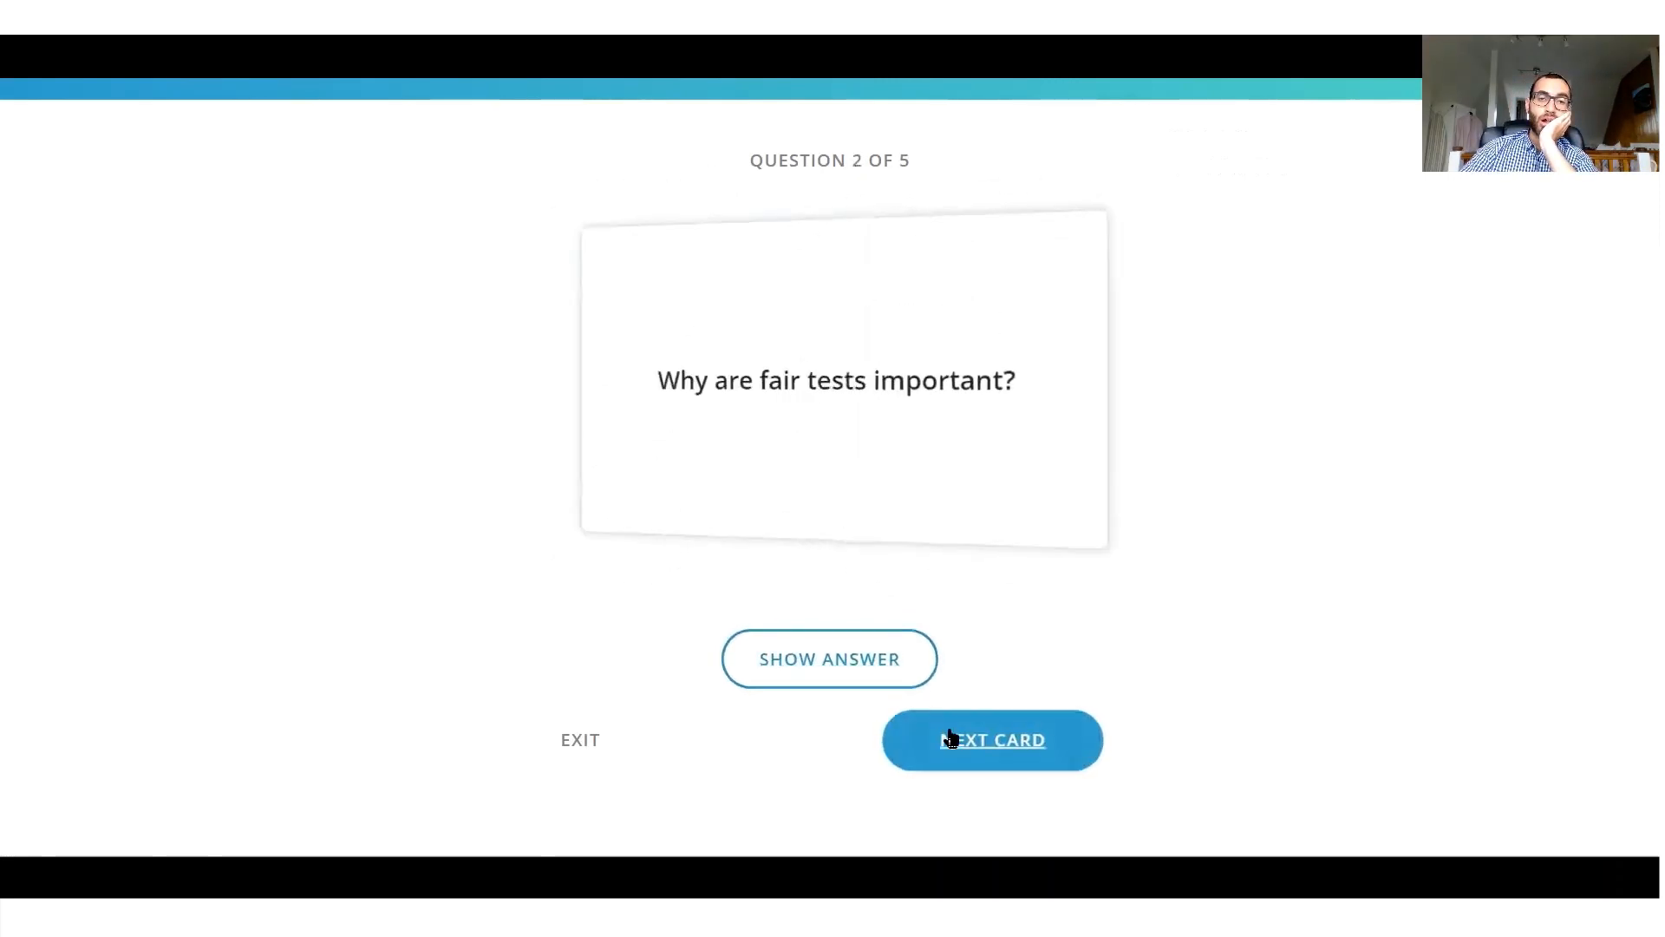
click(948, 737)
click(854, 657)
click(866, 669)
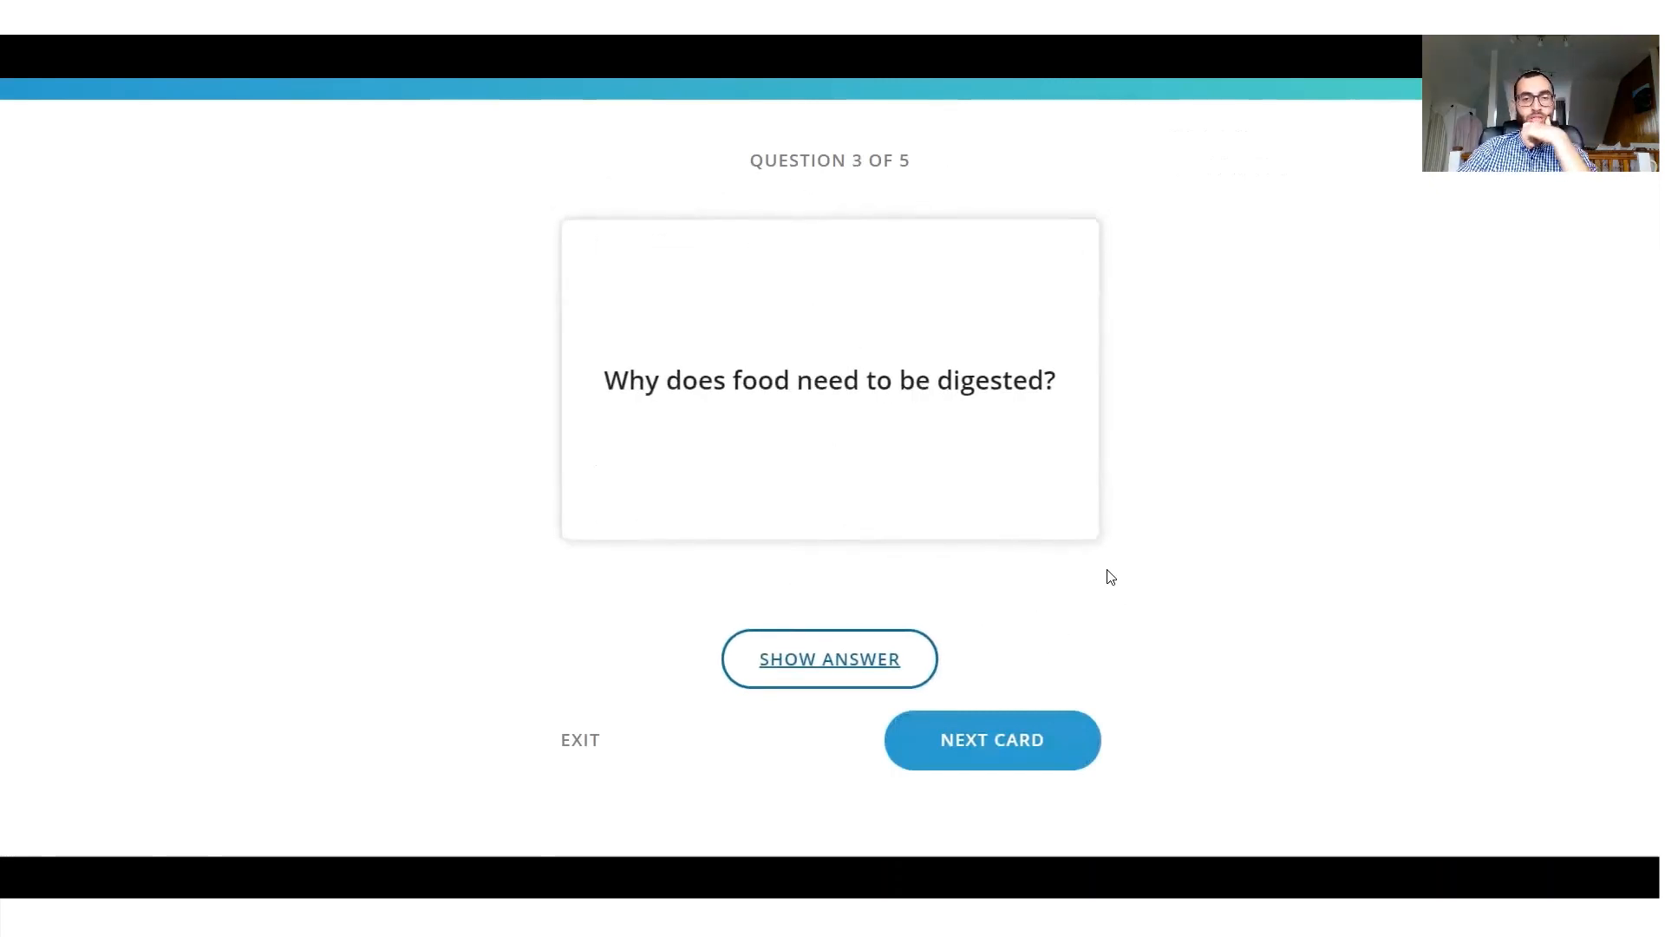
click(594, 739)
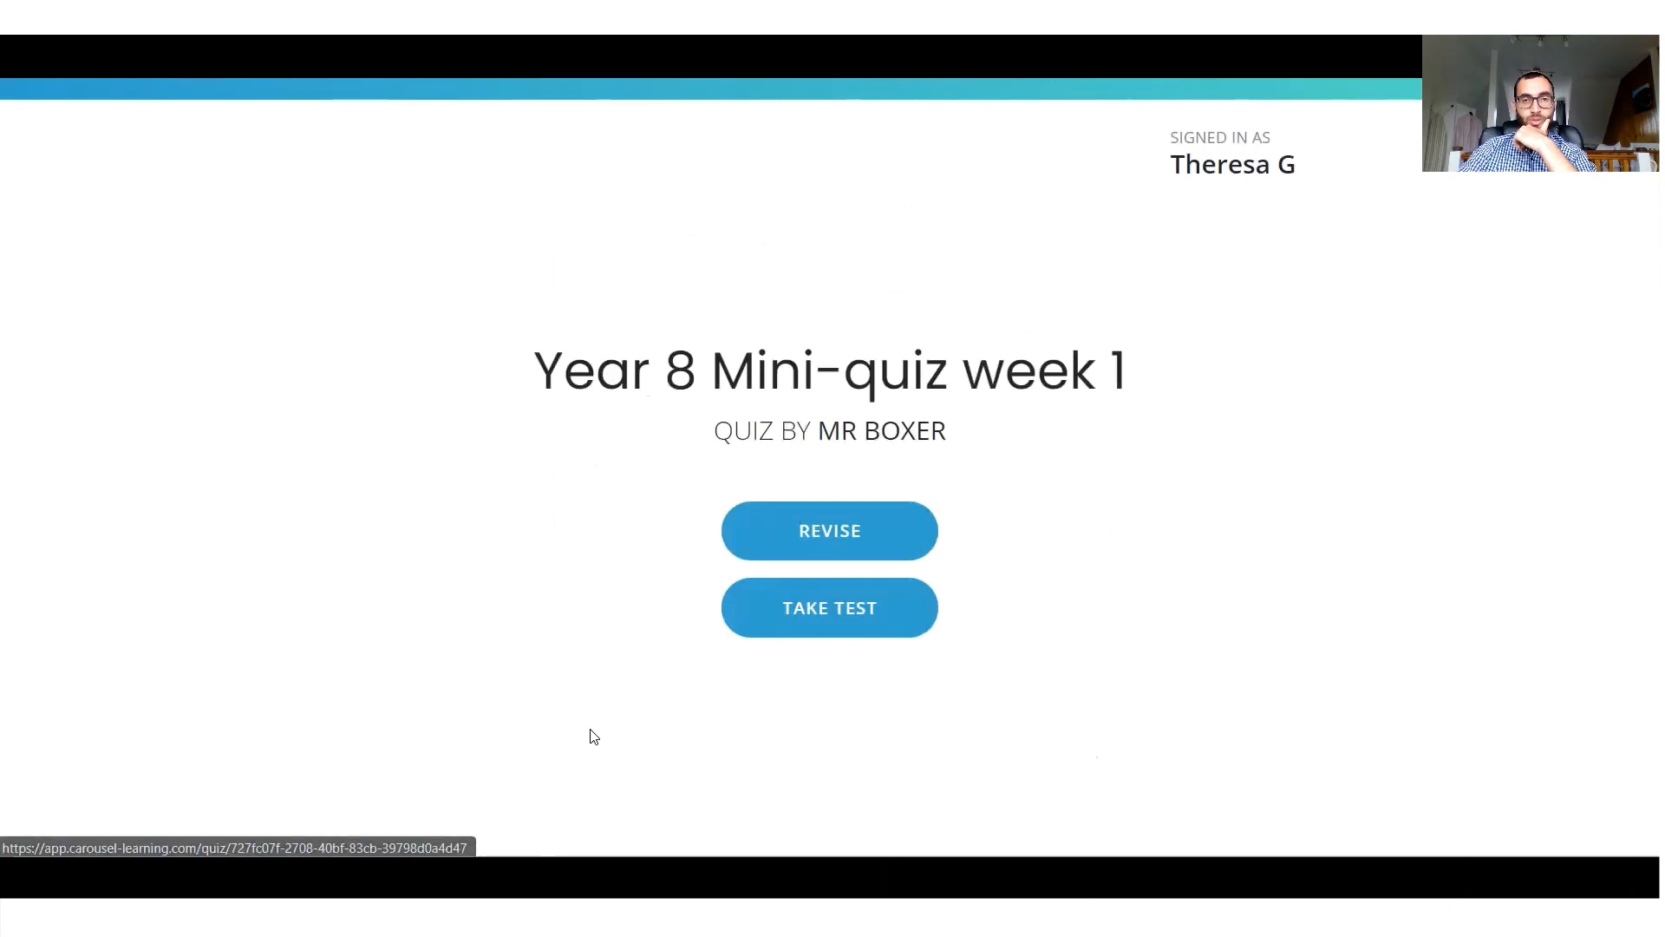
Start the test and answer the muscle cell function question with "to contract".
click(809, 627)
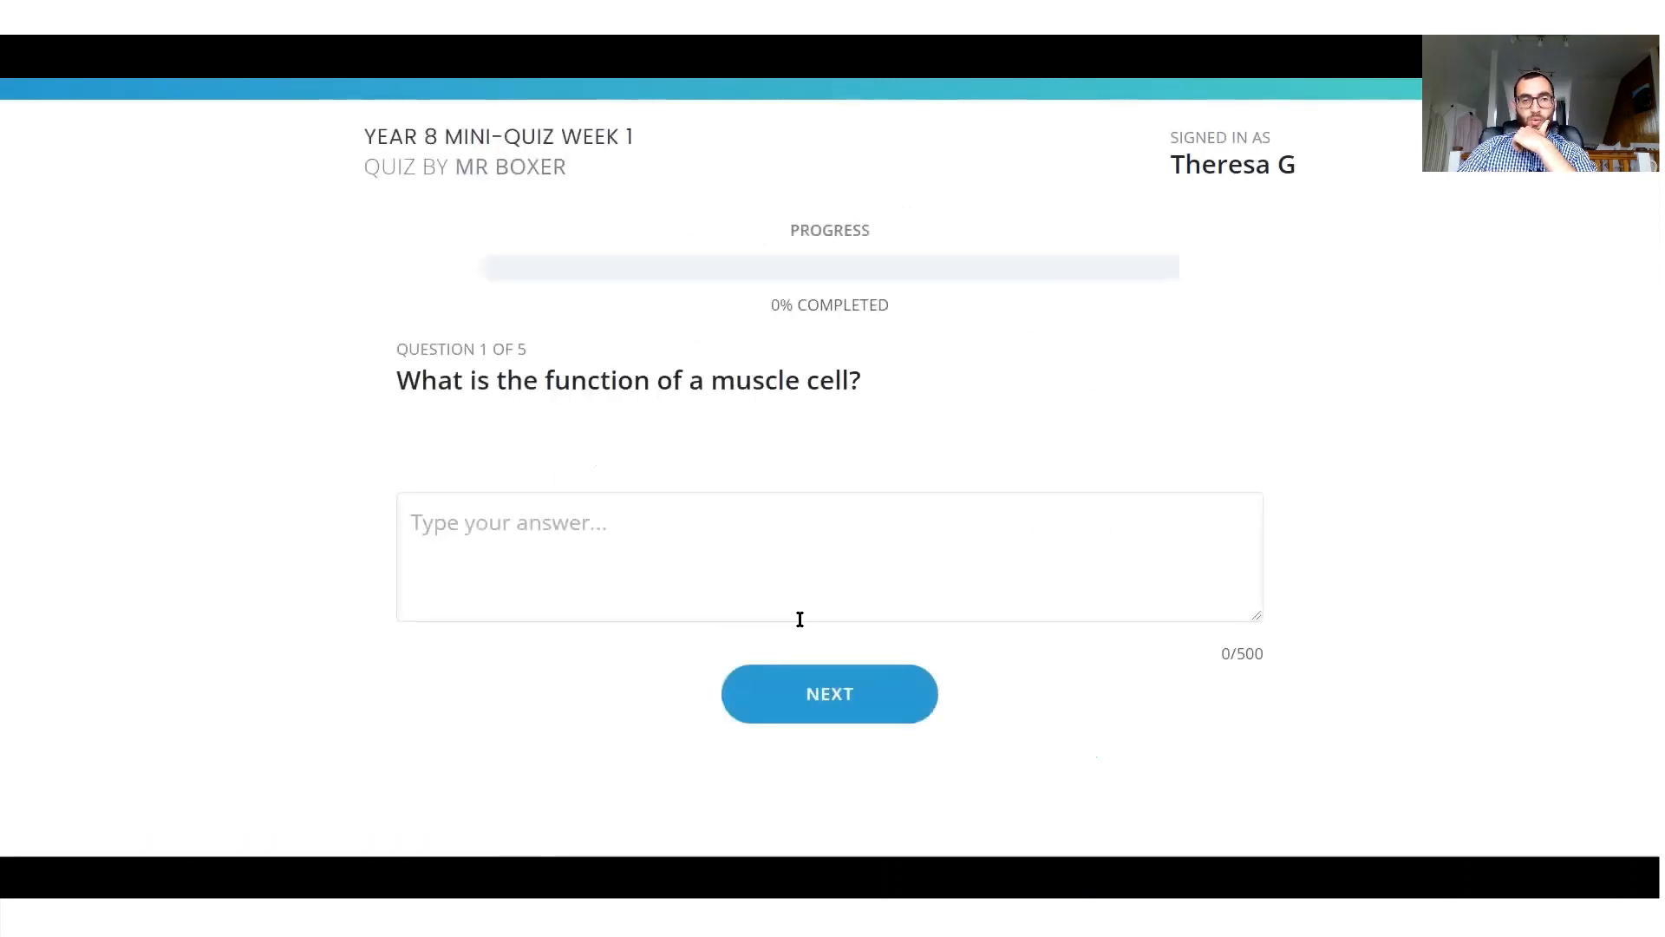
click(748, 564)
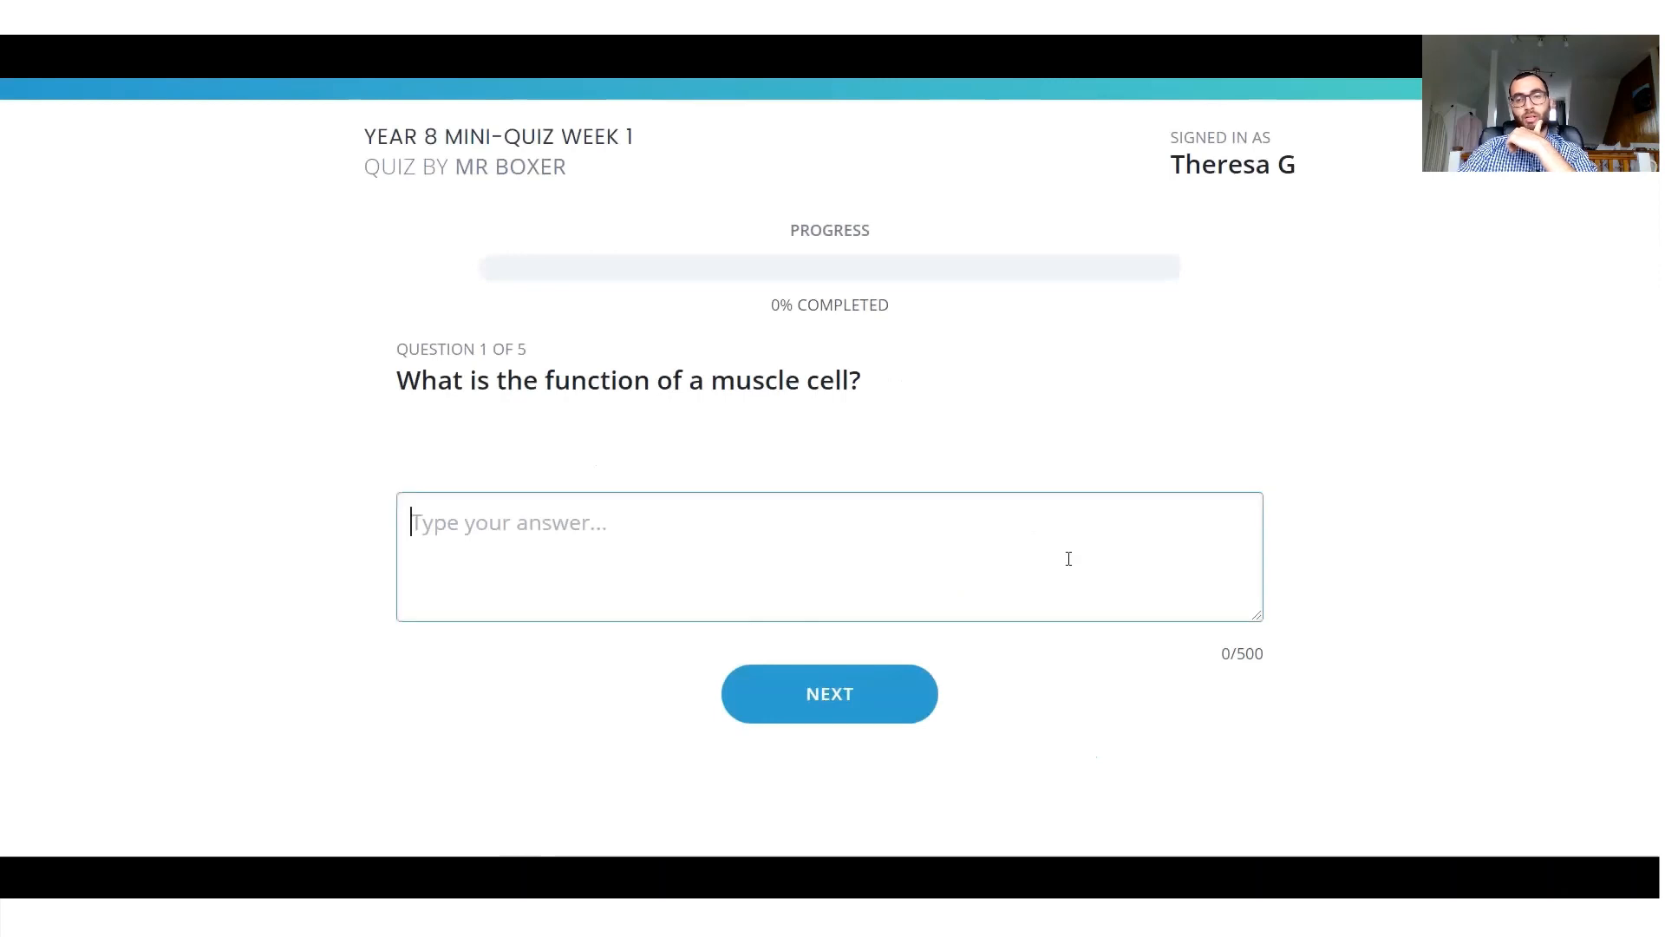
text(to contract)
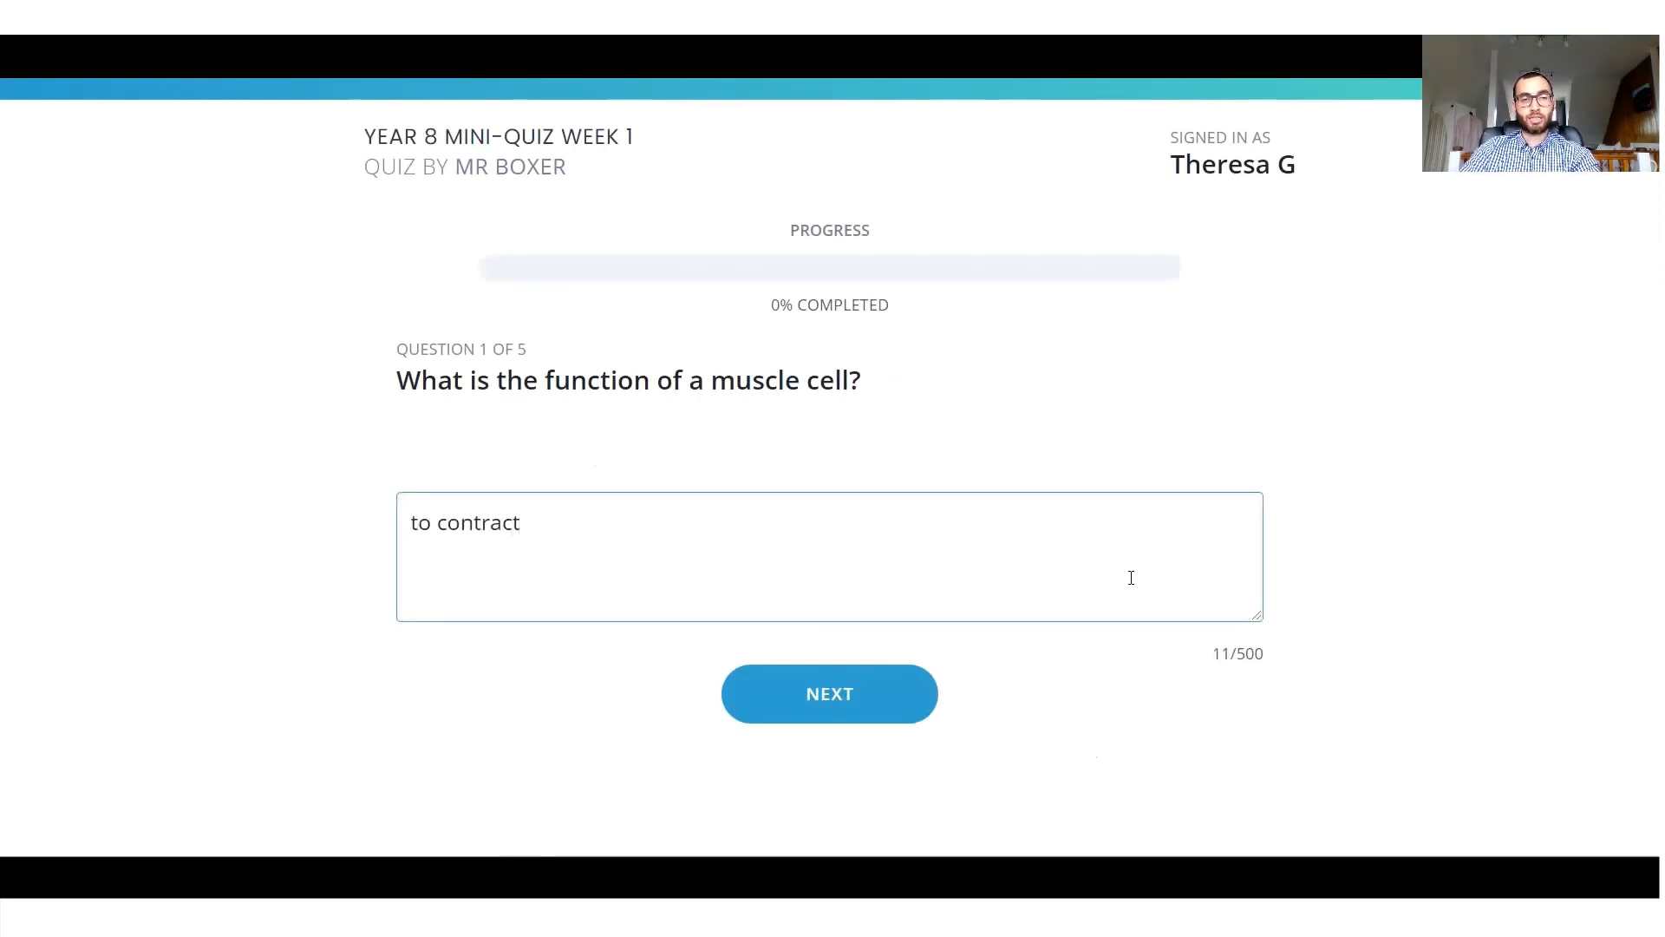
click(840, 694)
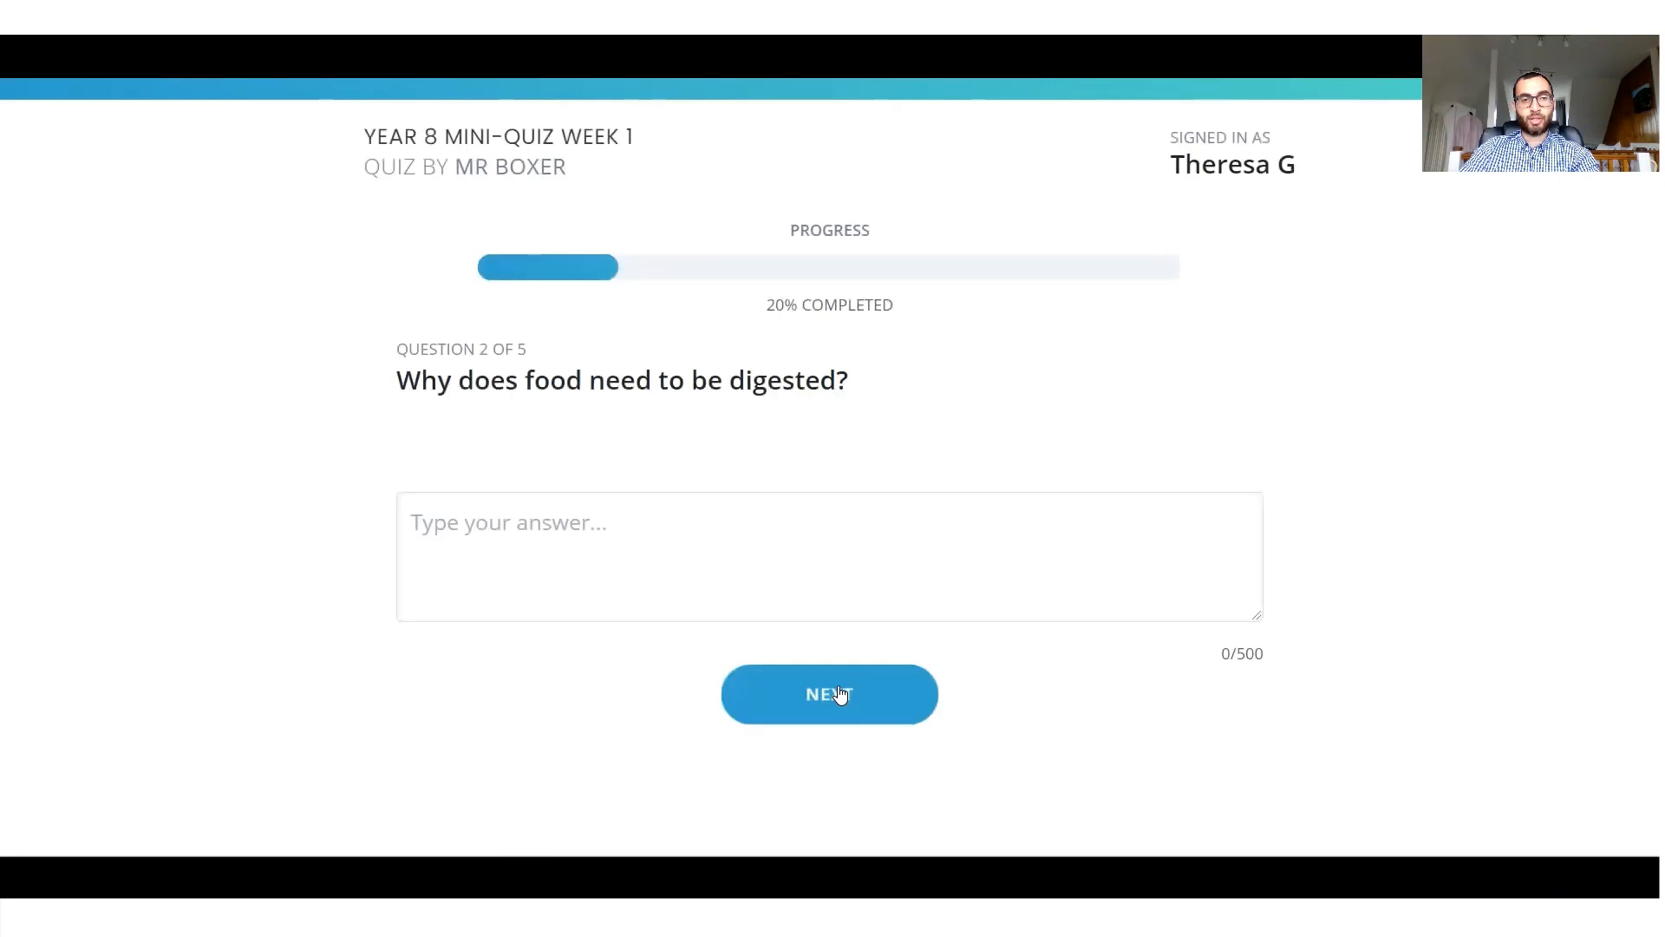
Answer the question on why food needs to be digested with "to make it easier to eat".
click(758, 564)
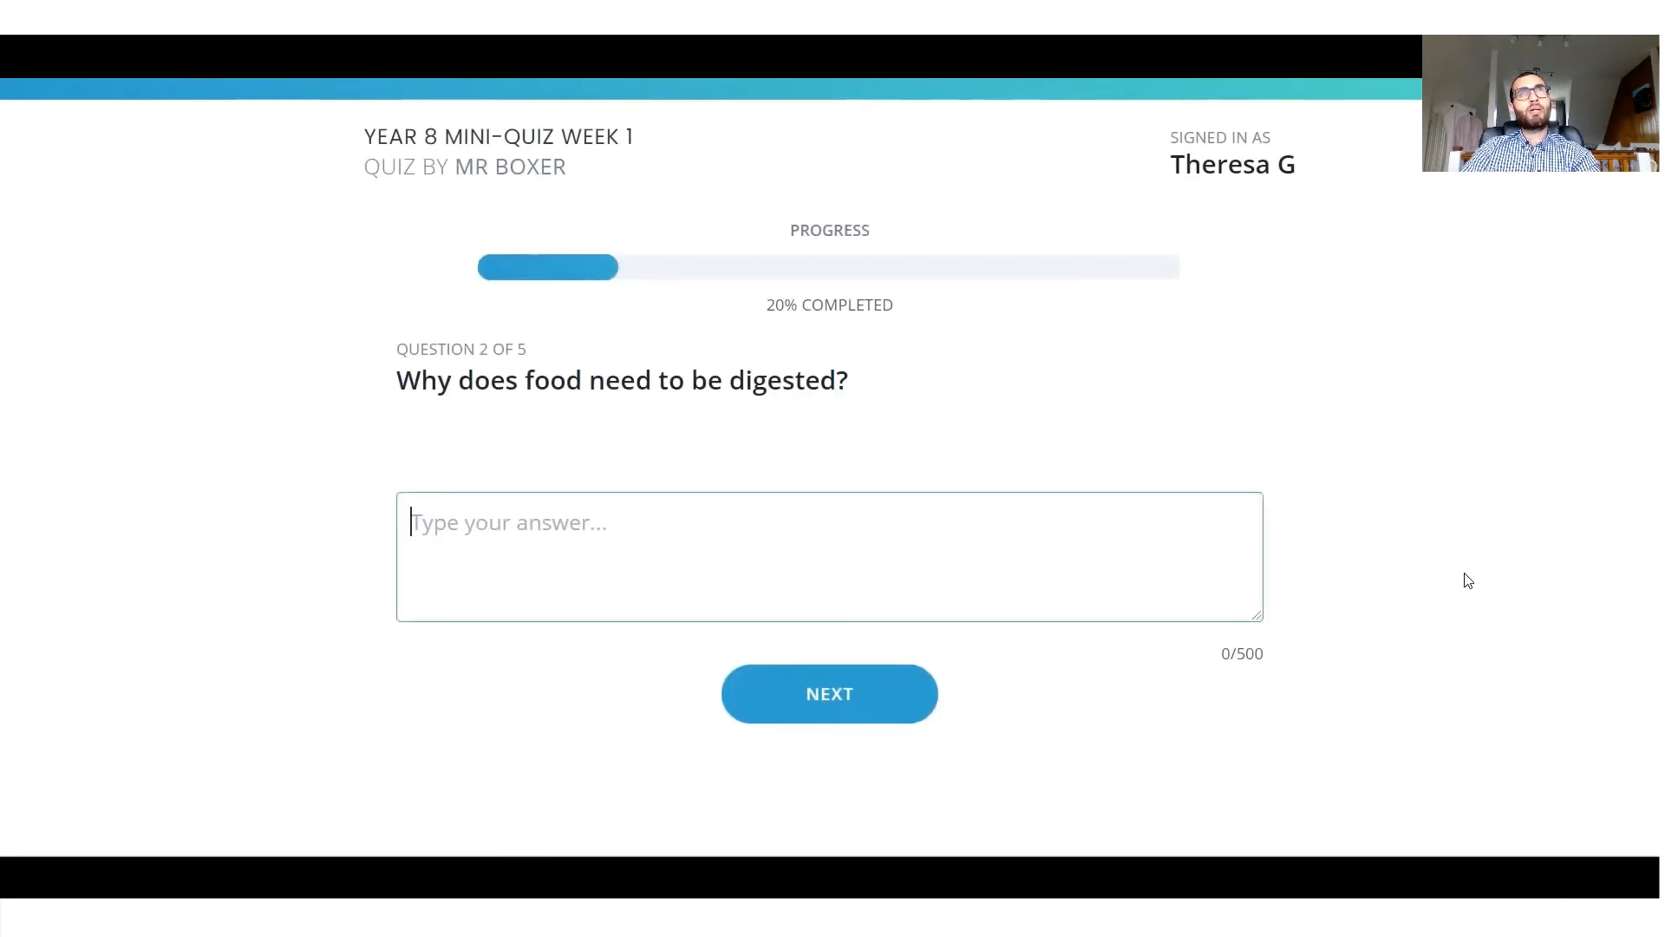
text(to make it easier )
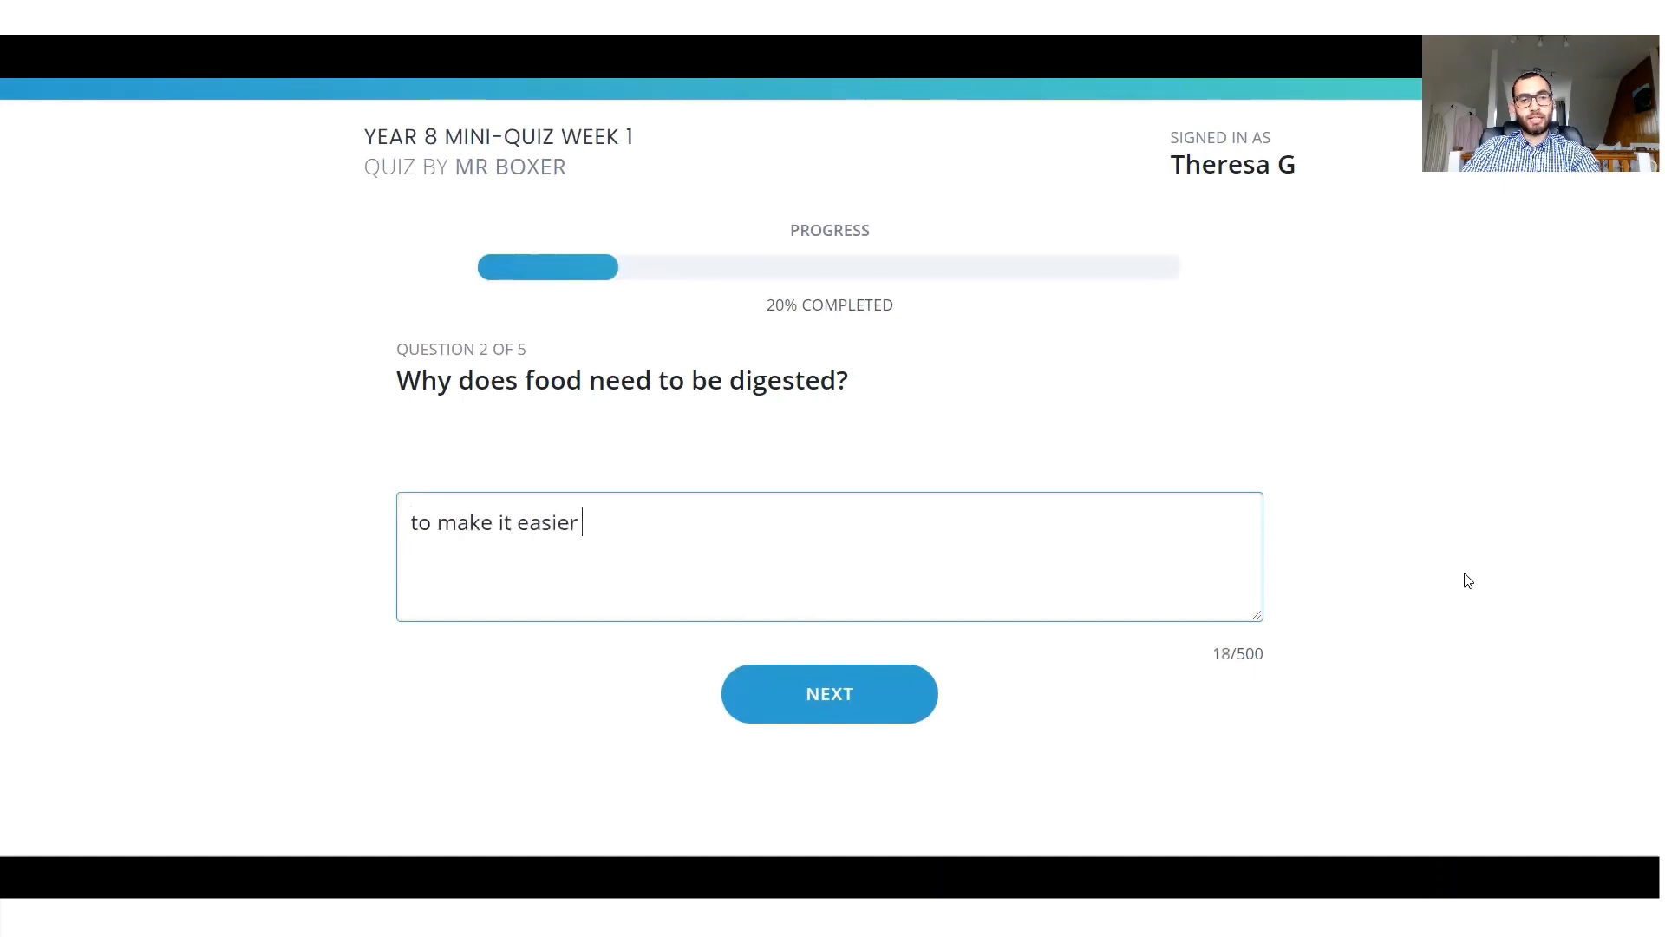
text(to eat)
click(824, 690)
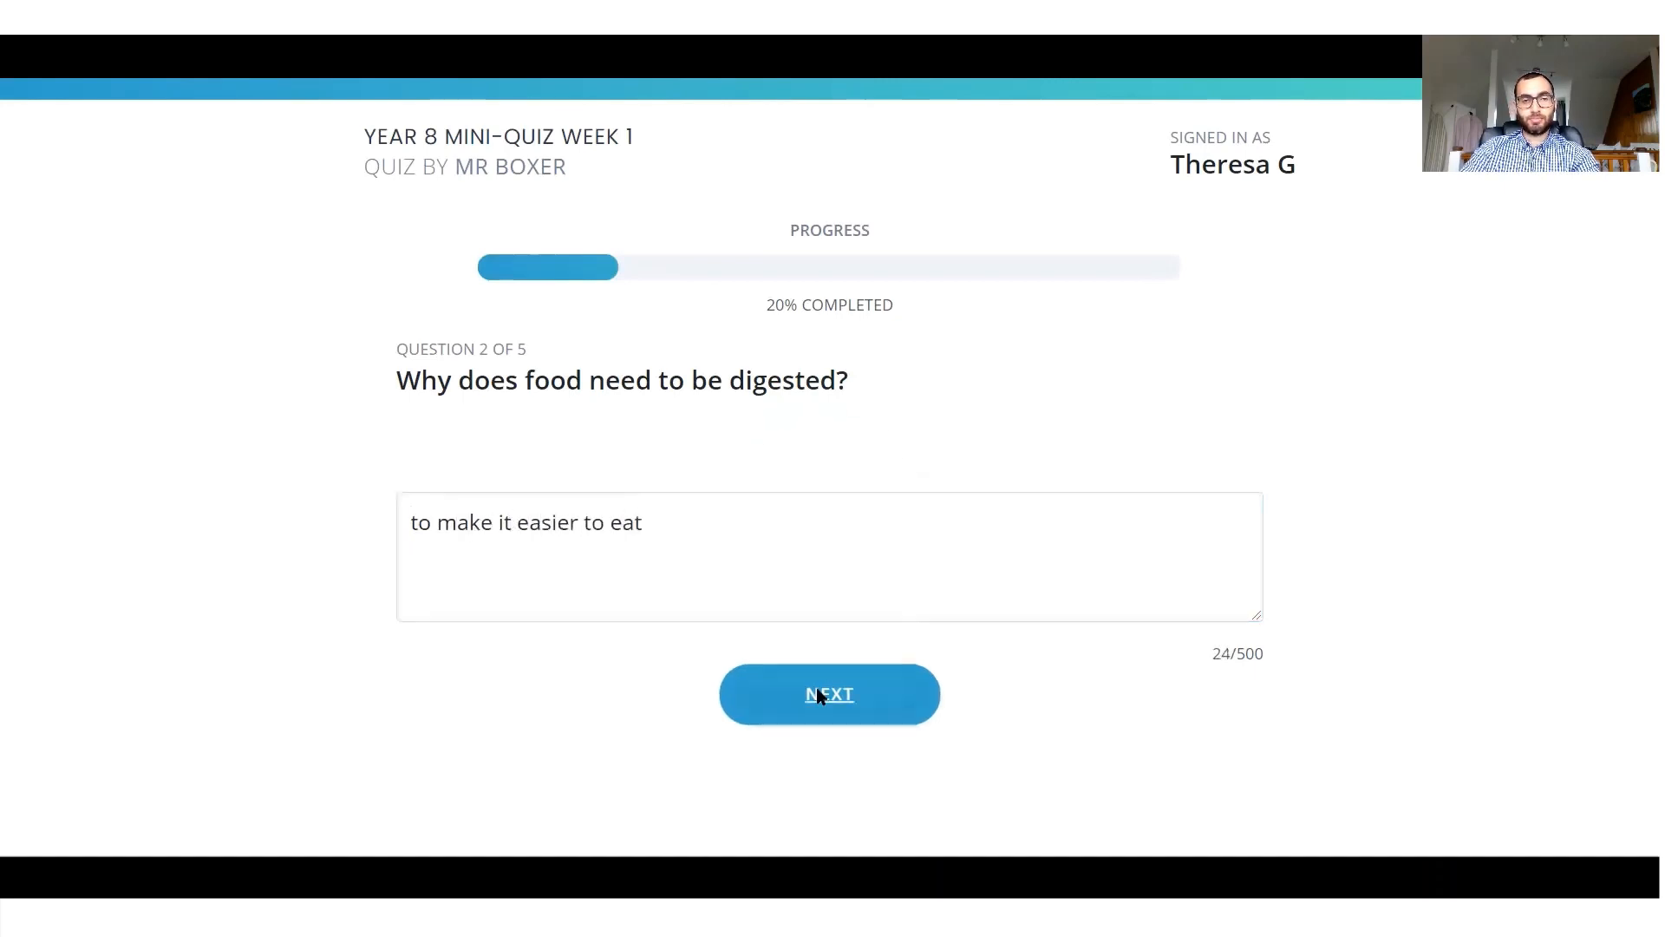
Answer the dependent variable question with "the thing i measure".
click(985, 557)
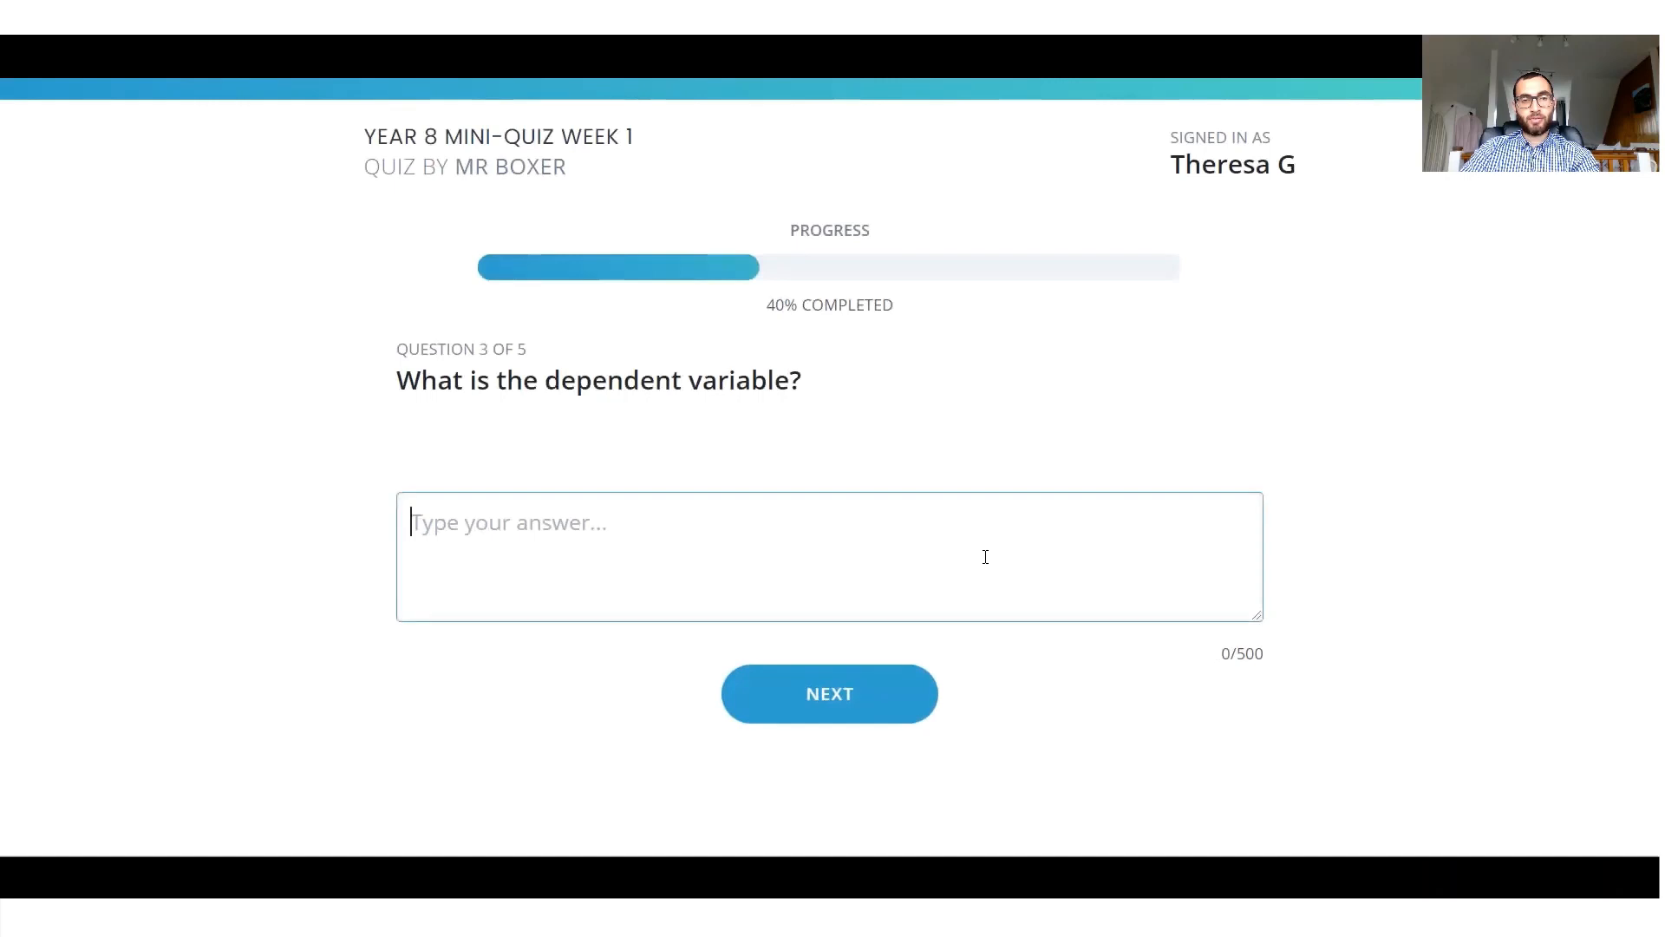
text(the thing)
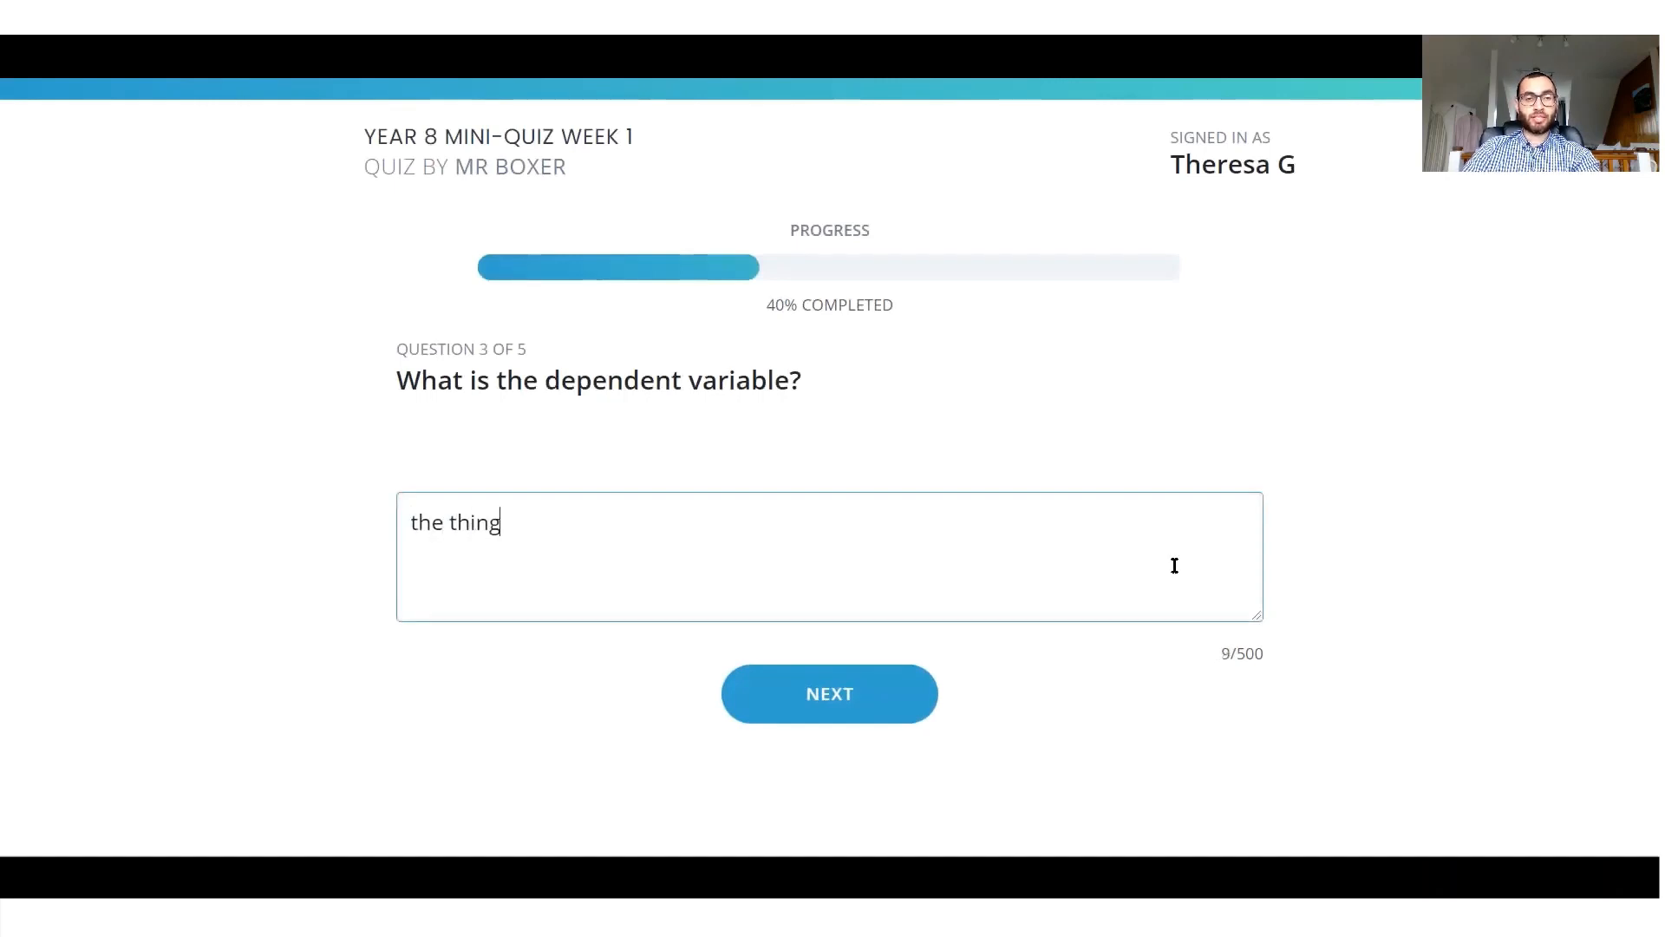
text( i measure)
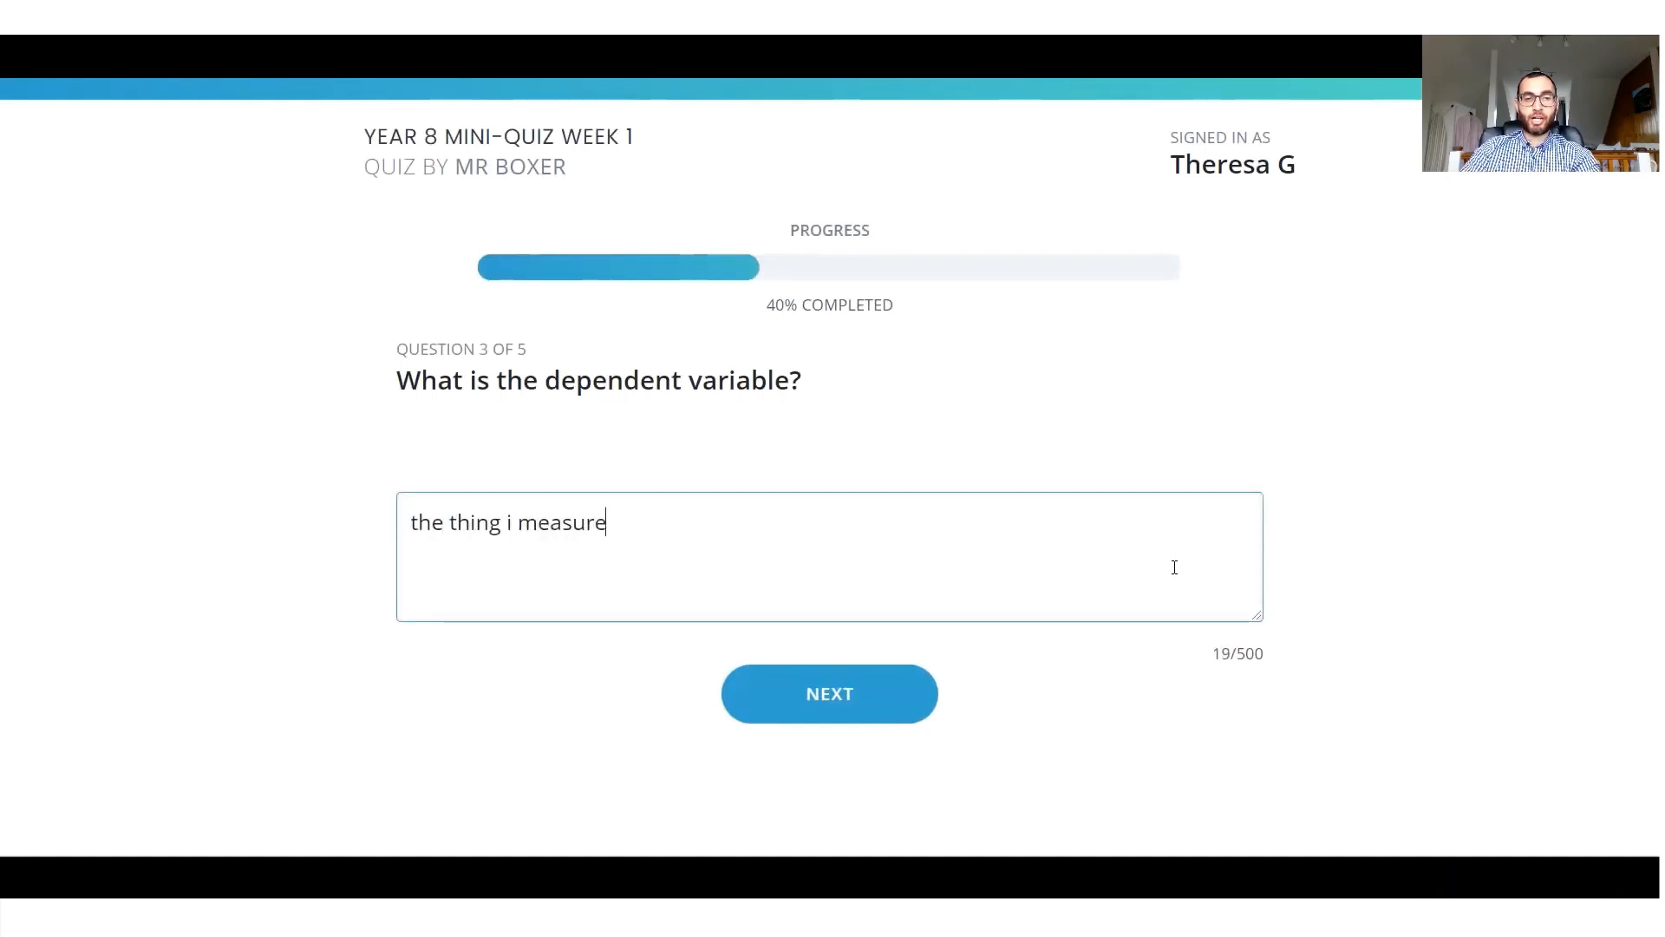
click(856, 699)
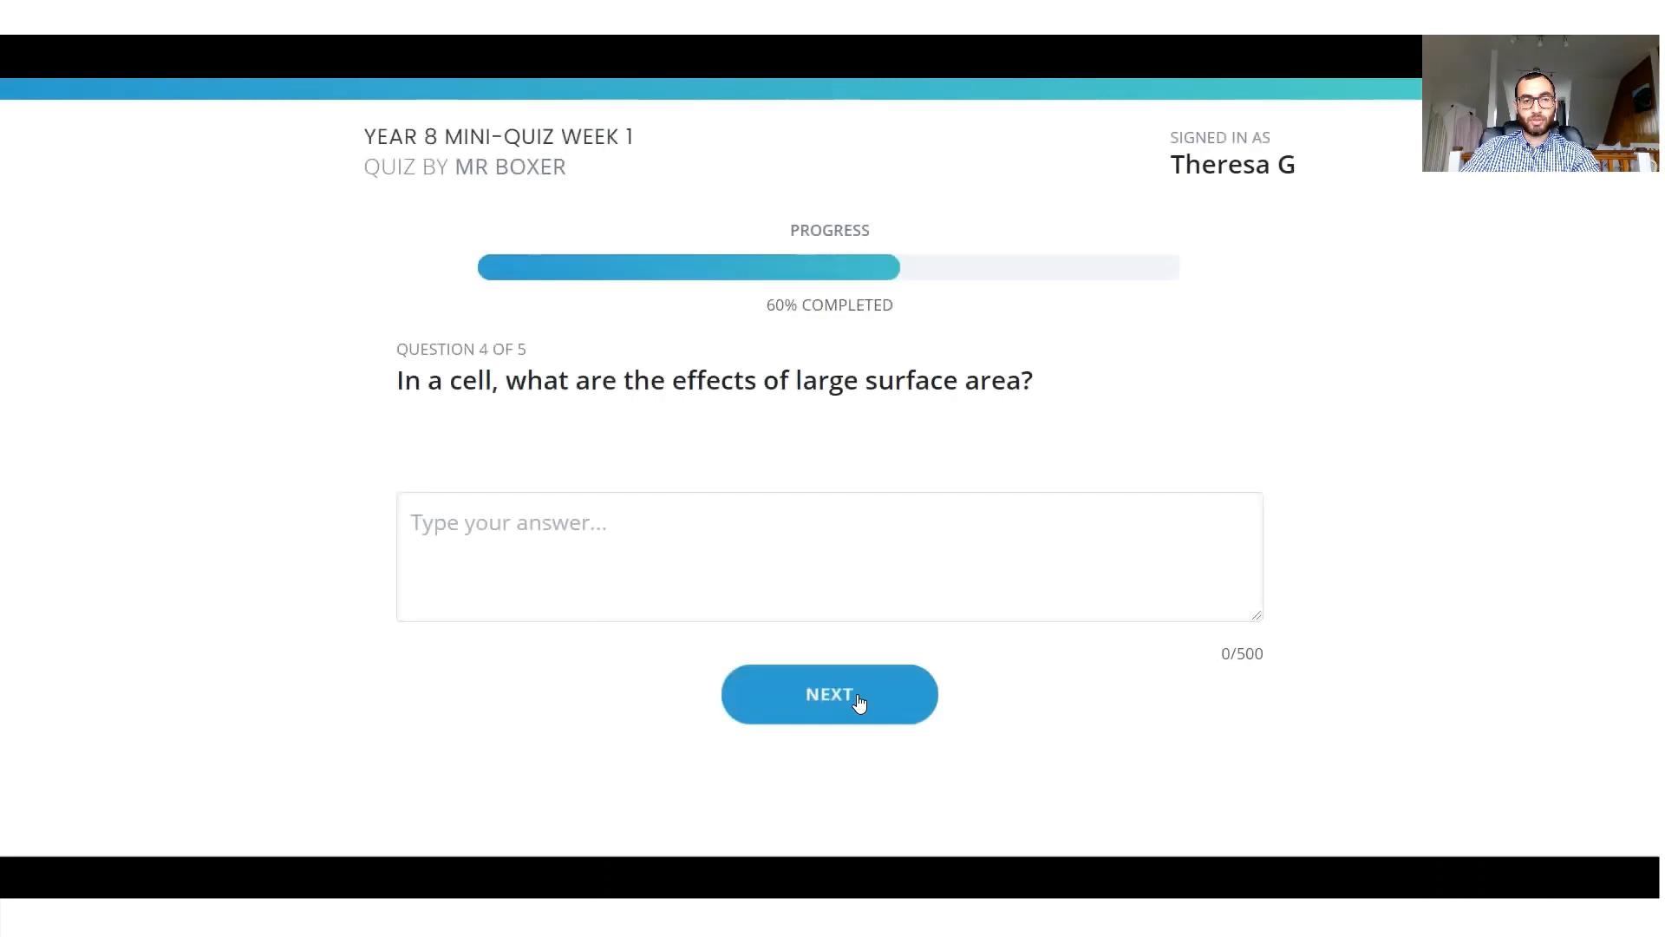
Answer the question on the effects of large surface area in a cell with "no idea".
click(740, 550)
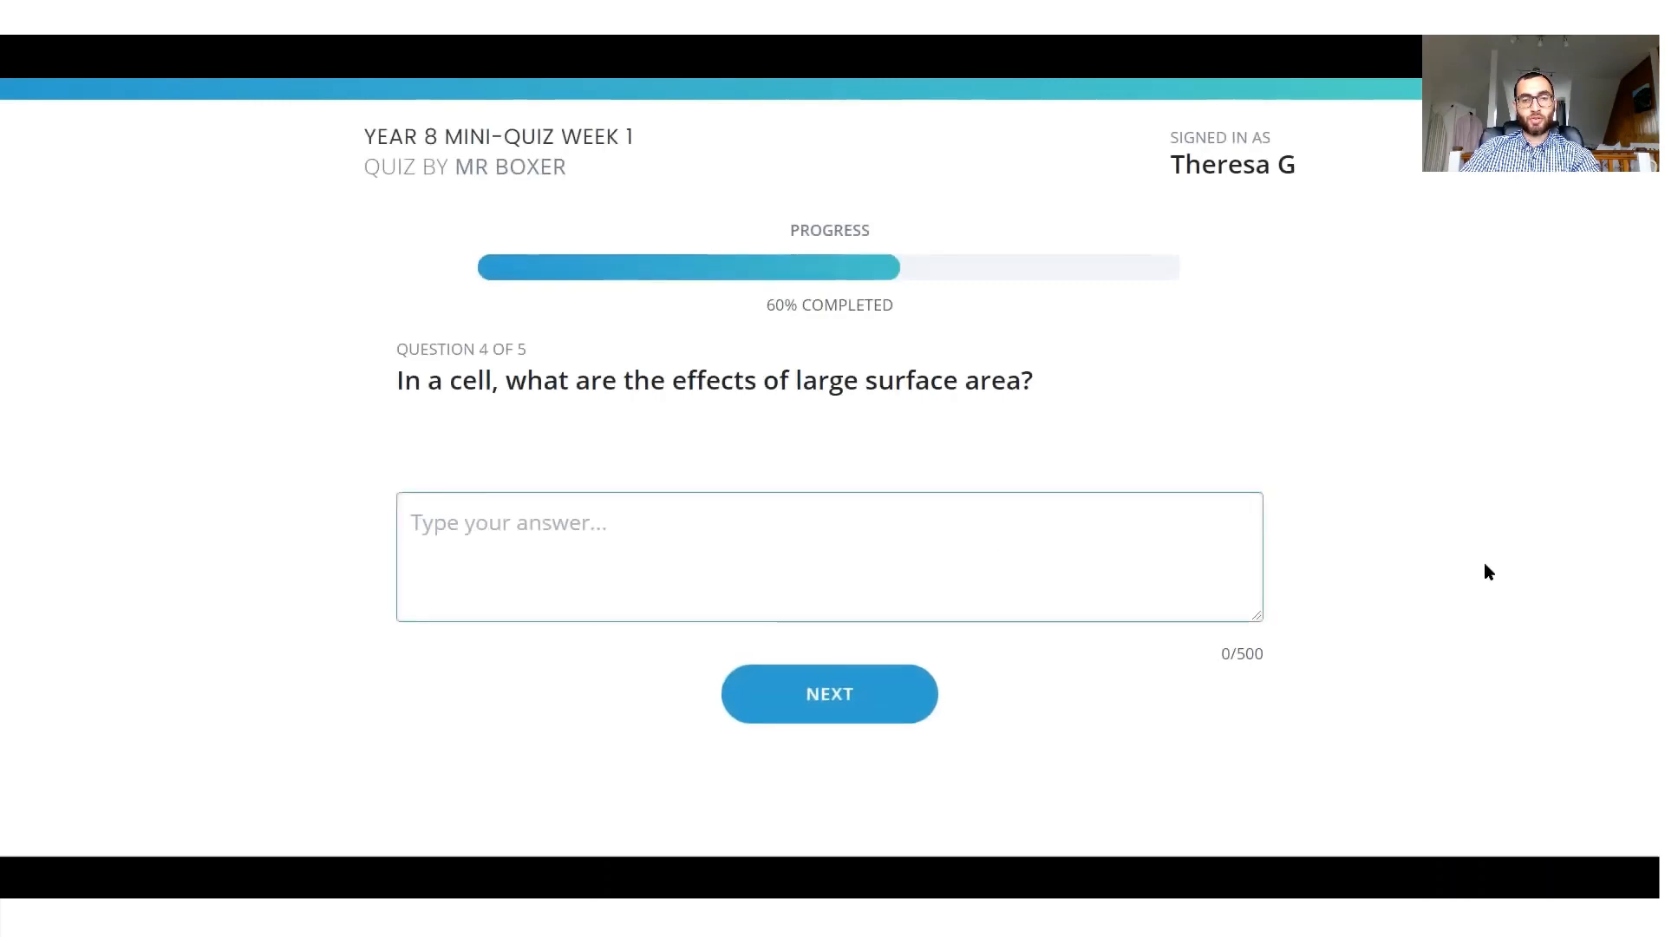
text(no idea)
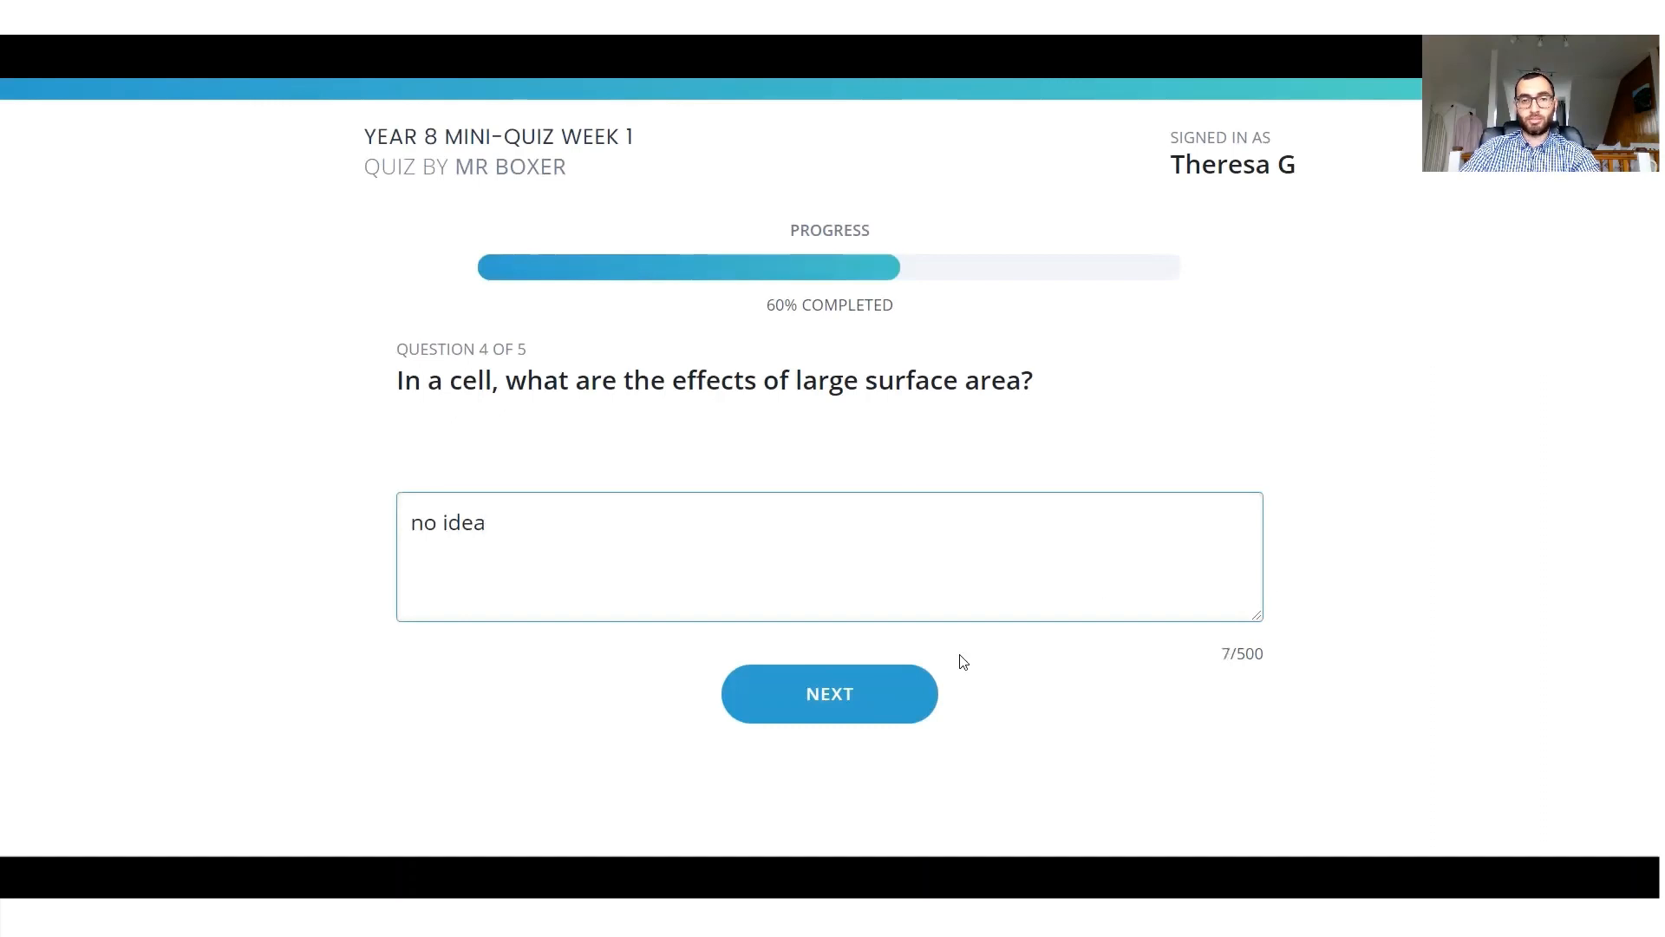
click(866, 703)
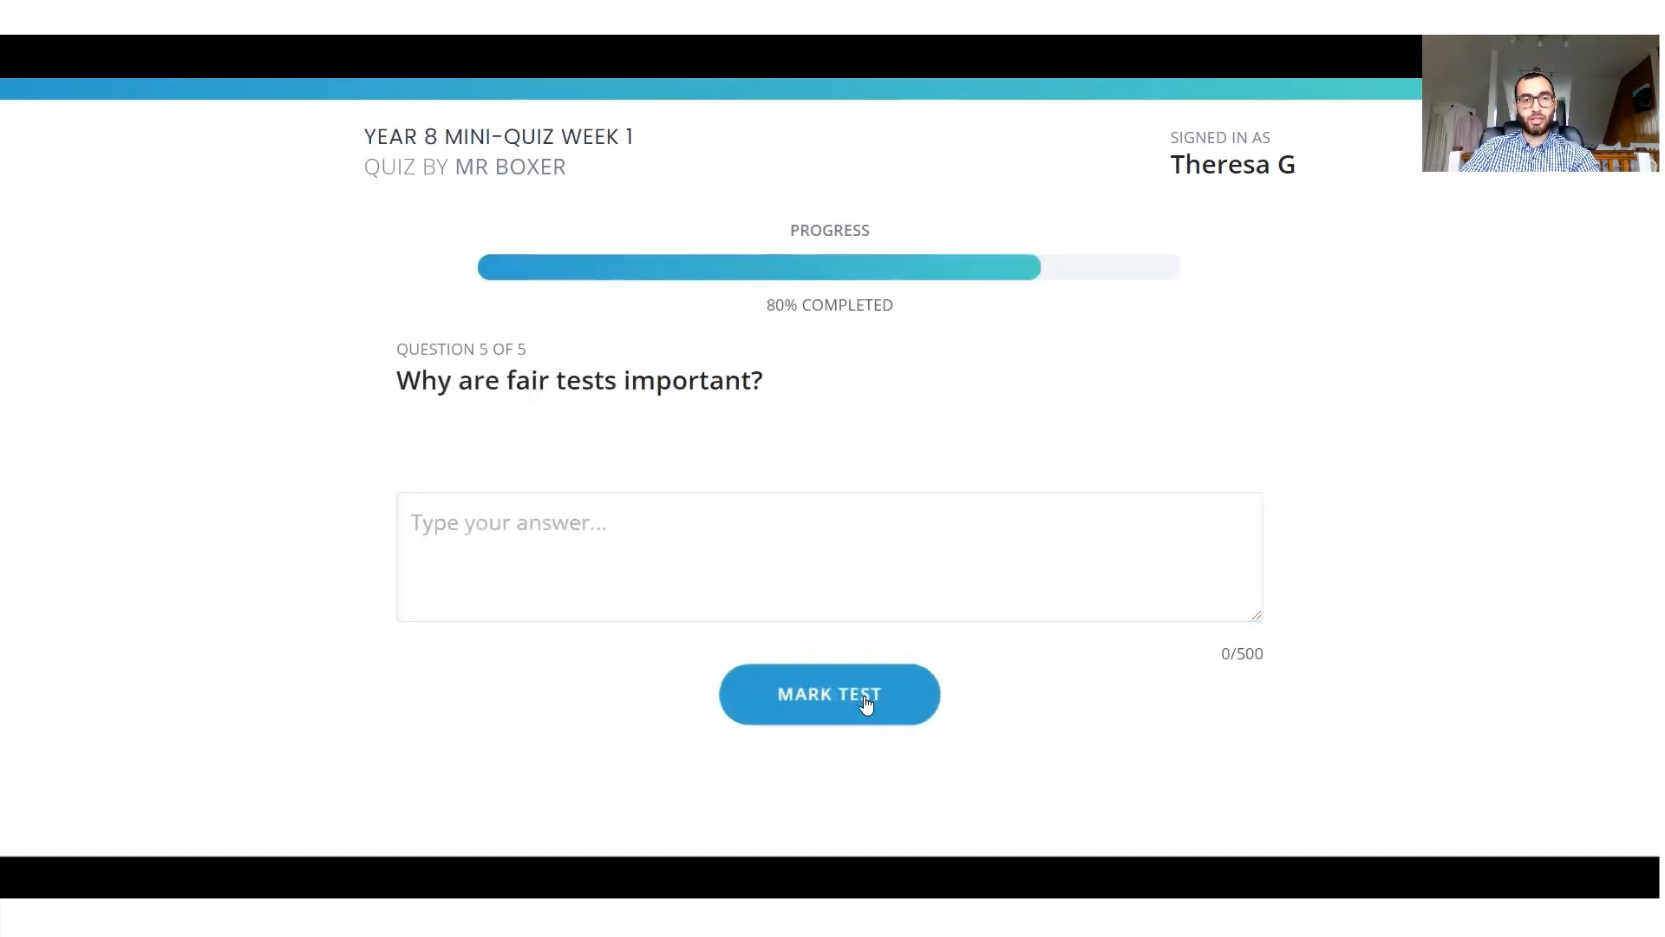
Answer the fair tests question with "so it is a fair test" and proceed to marking the test.
click(800, 529)
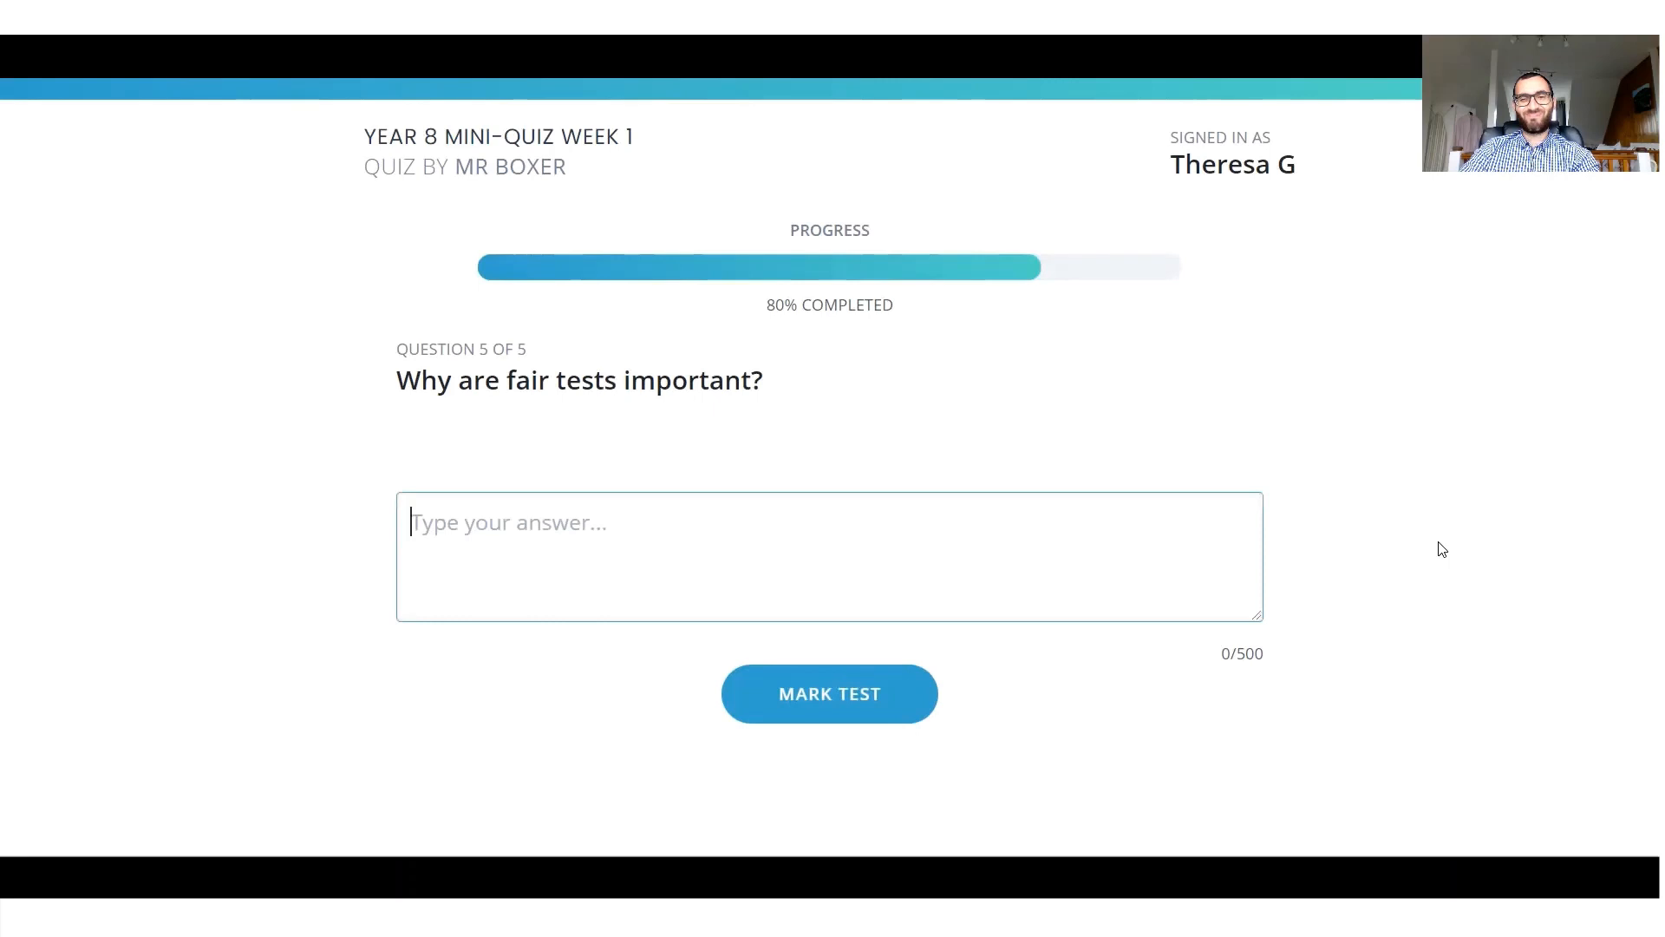
text(so it is a )
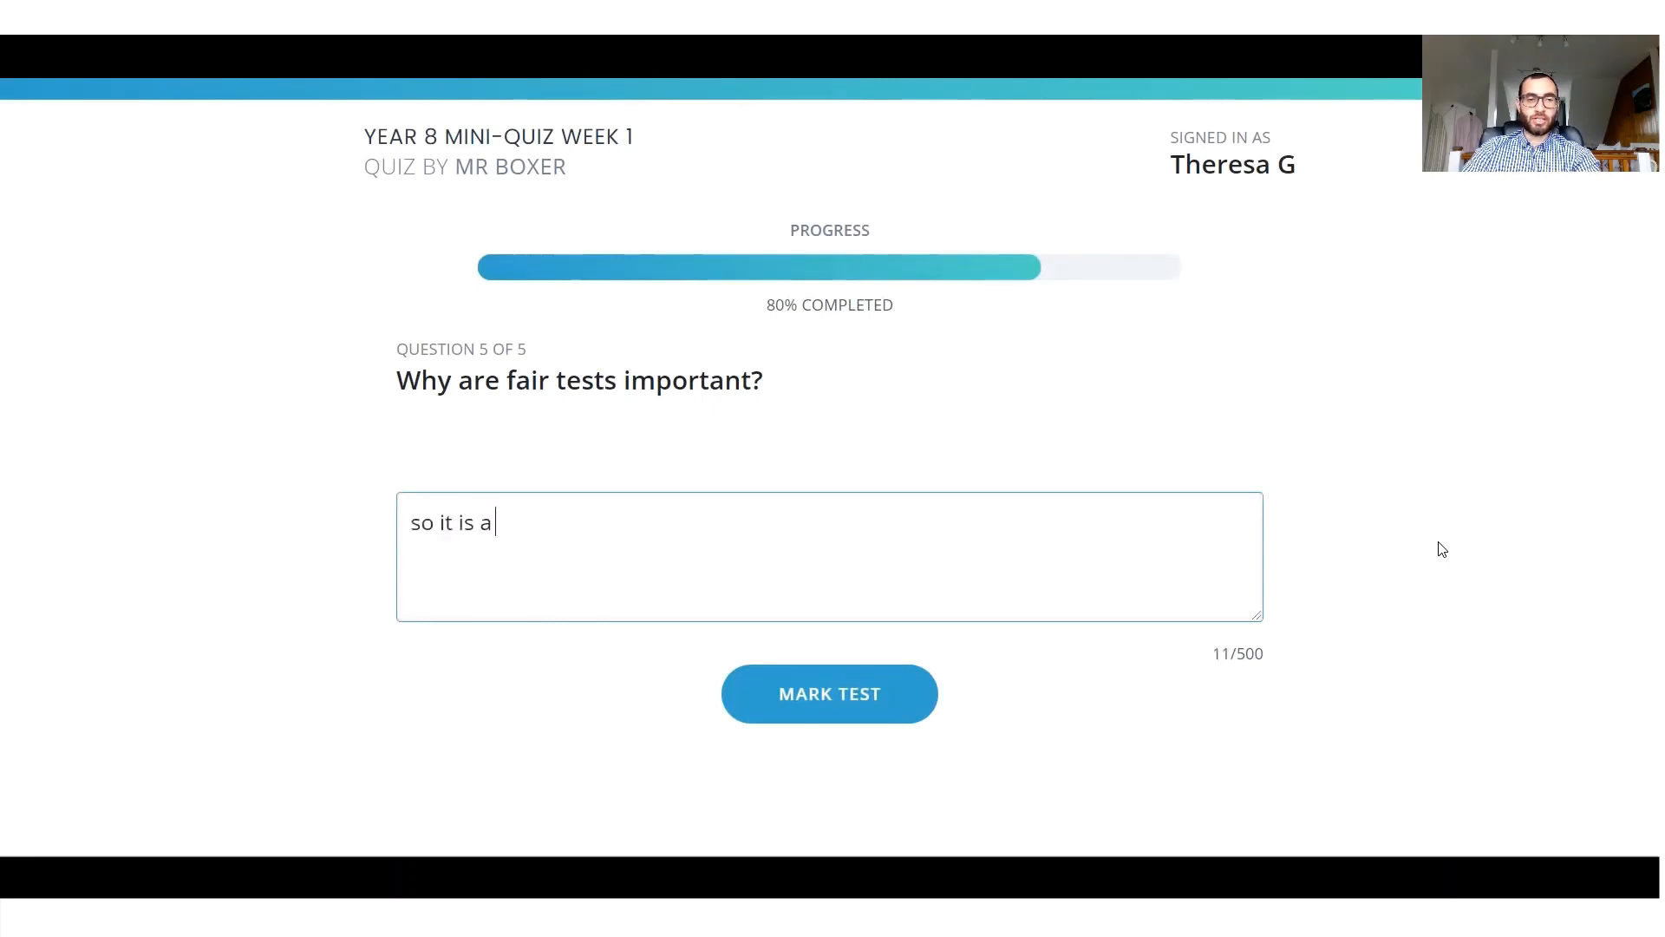
text(fair test)
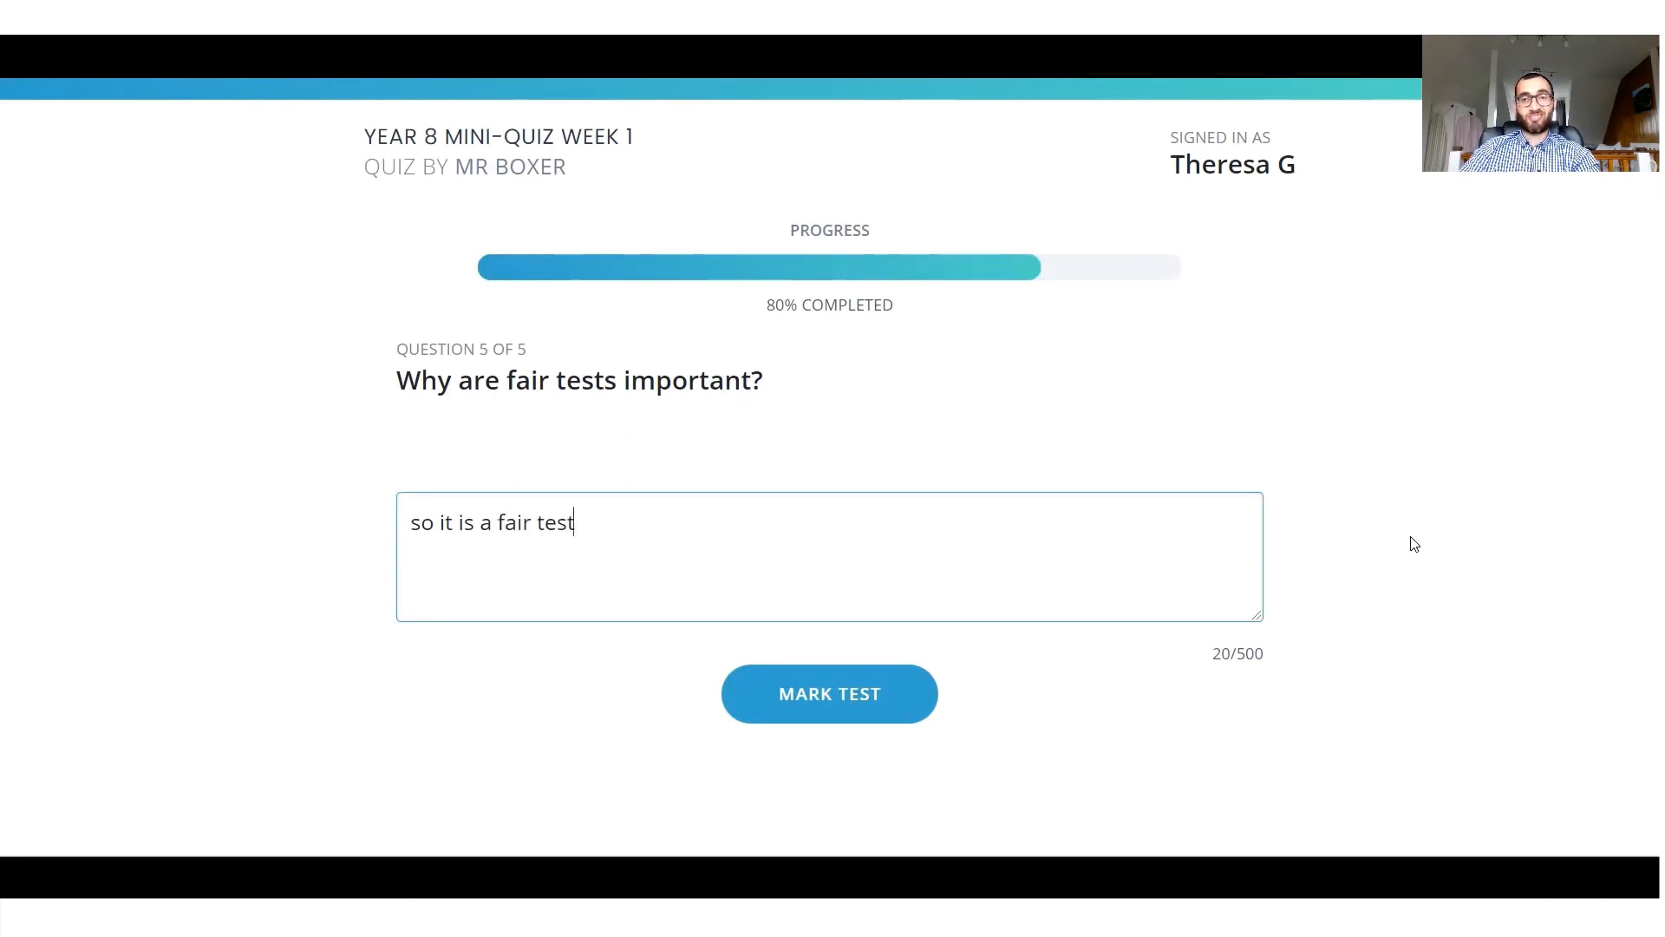
click(830, 709)
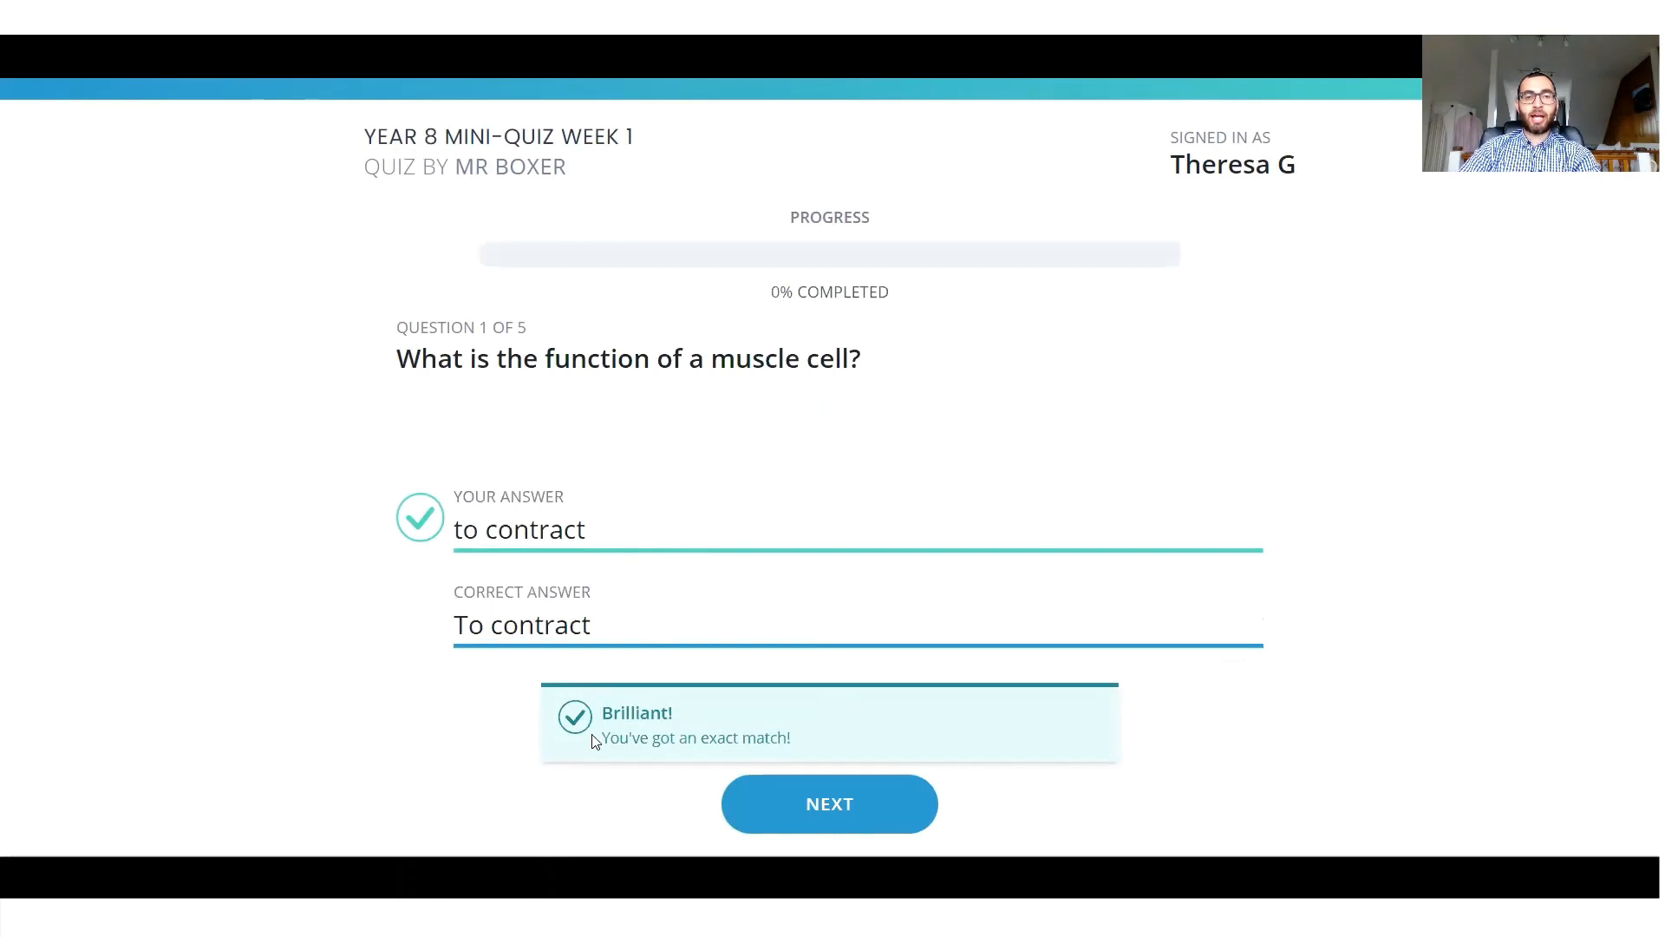
Move past the marking of question 1 and self-mark the food digestion answer as correct.
click(790, 813)
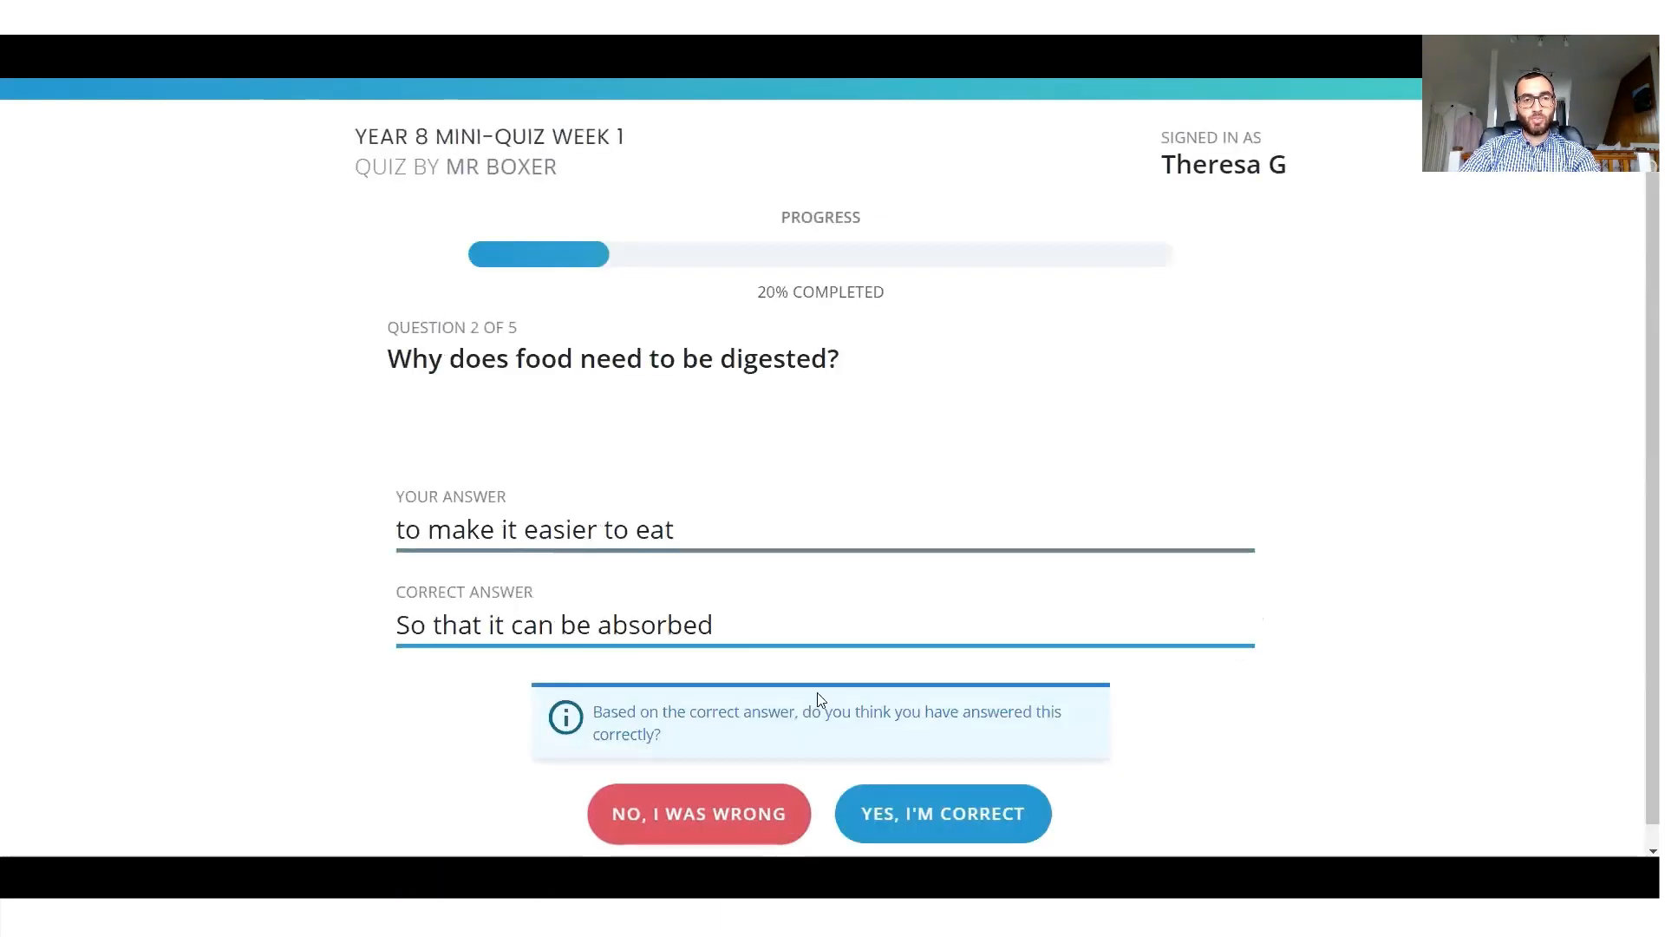
scroll(888, 578, down, 1)
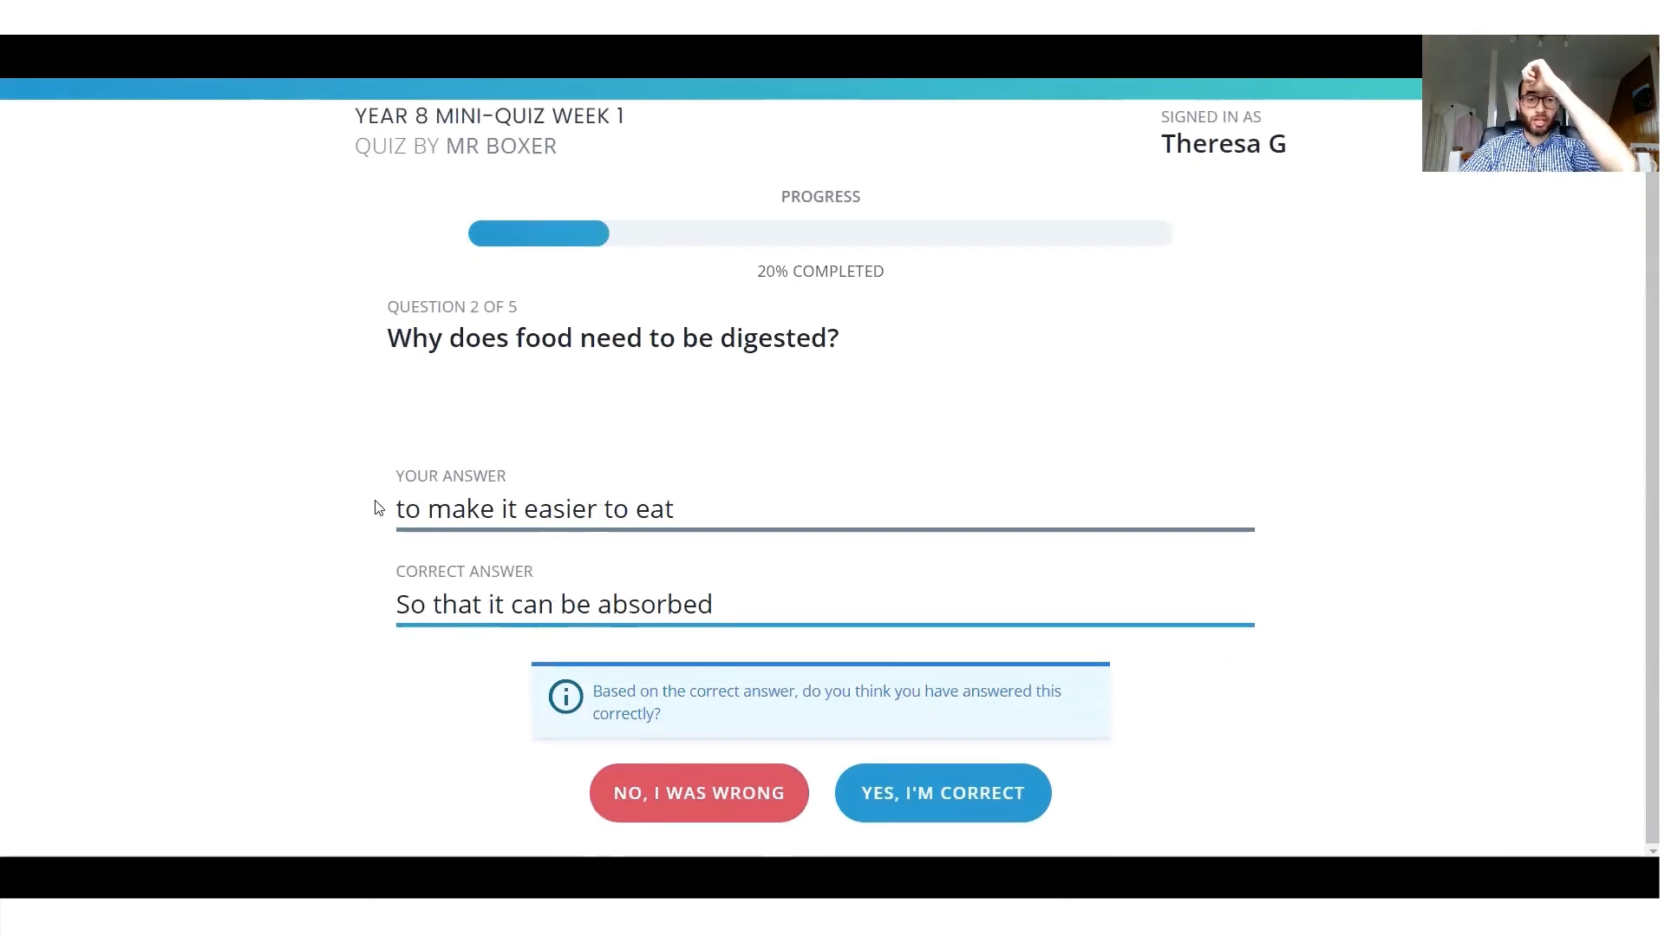
drag(379, 510, 377, 611)
click(438, 605)
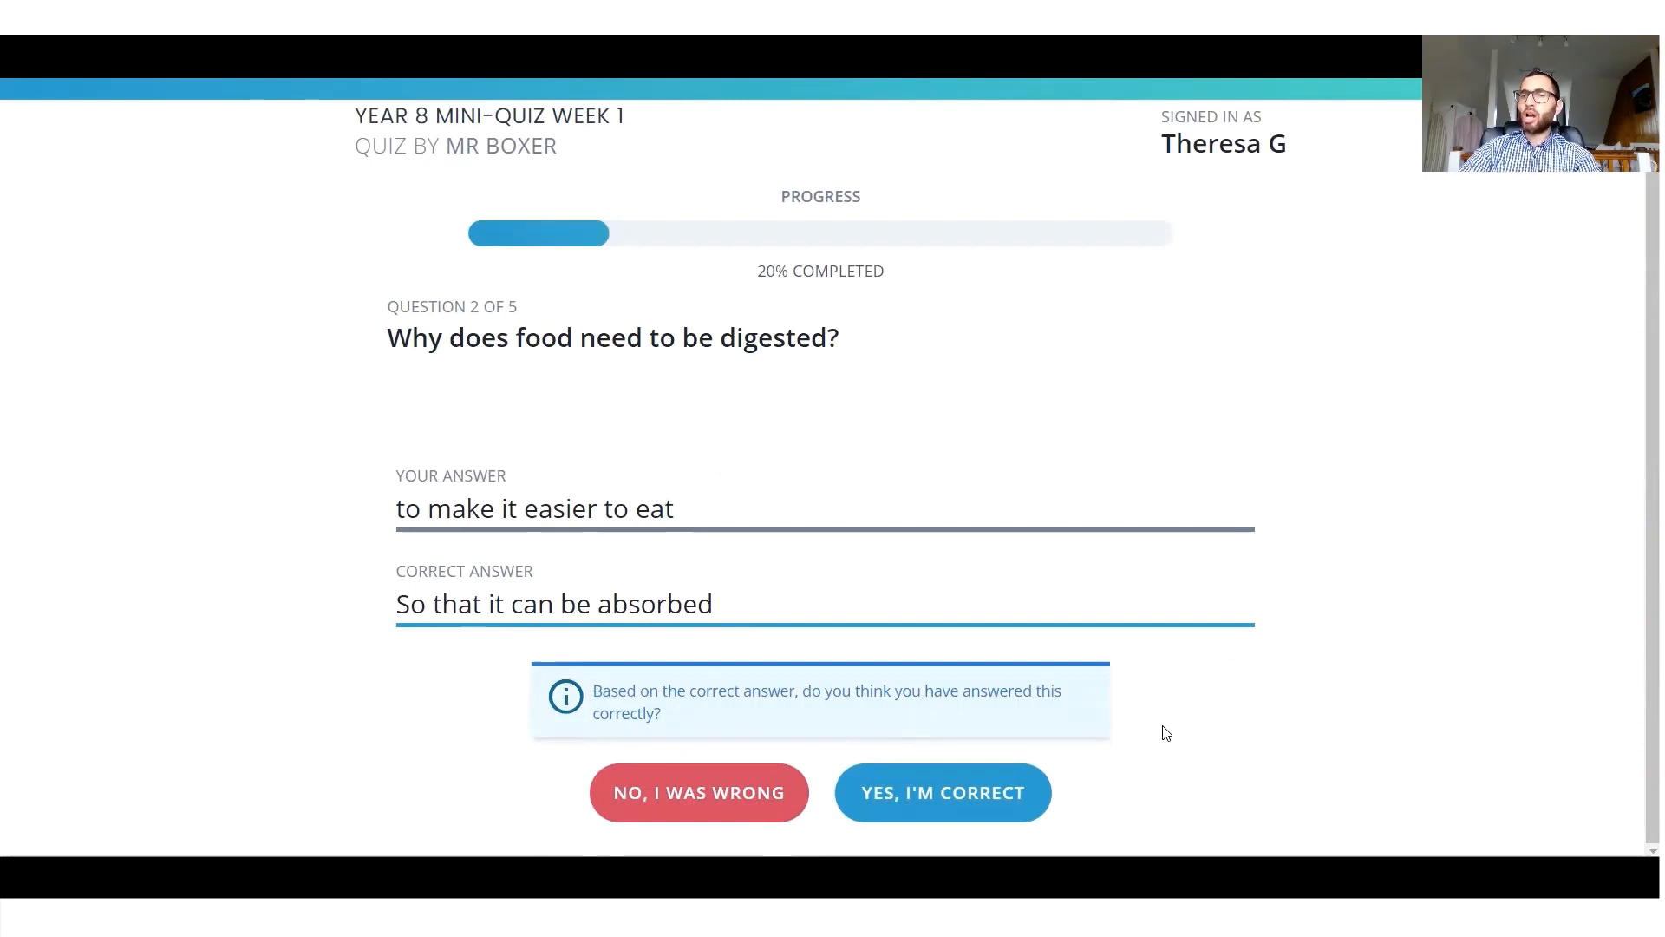
click(975, 803)
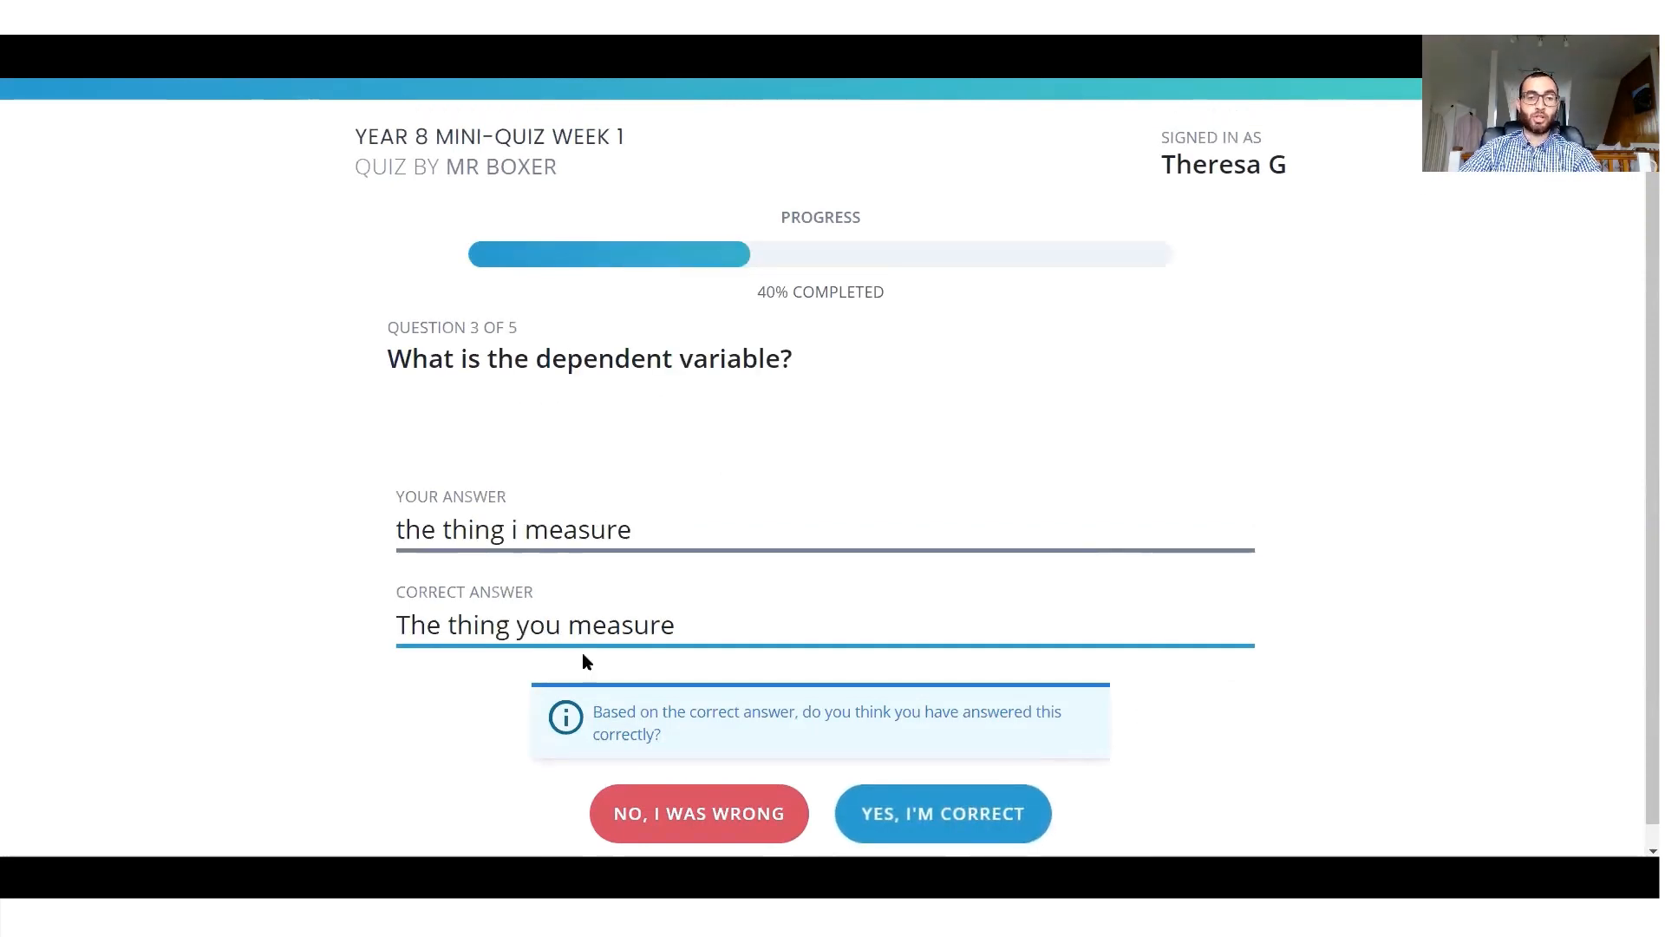
Self-mark the dependent variable answer as correct and the surface area and fair tests answers as wrong.
click(893, 815)
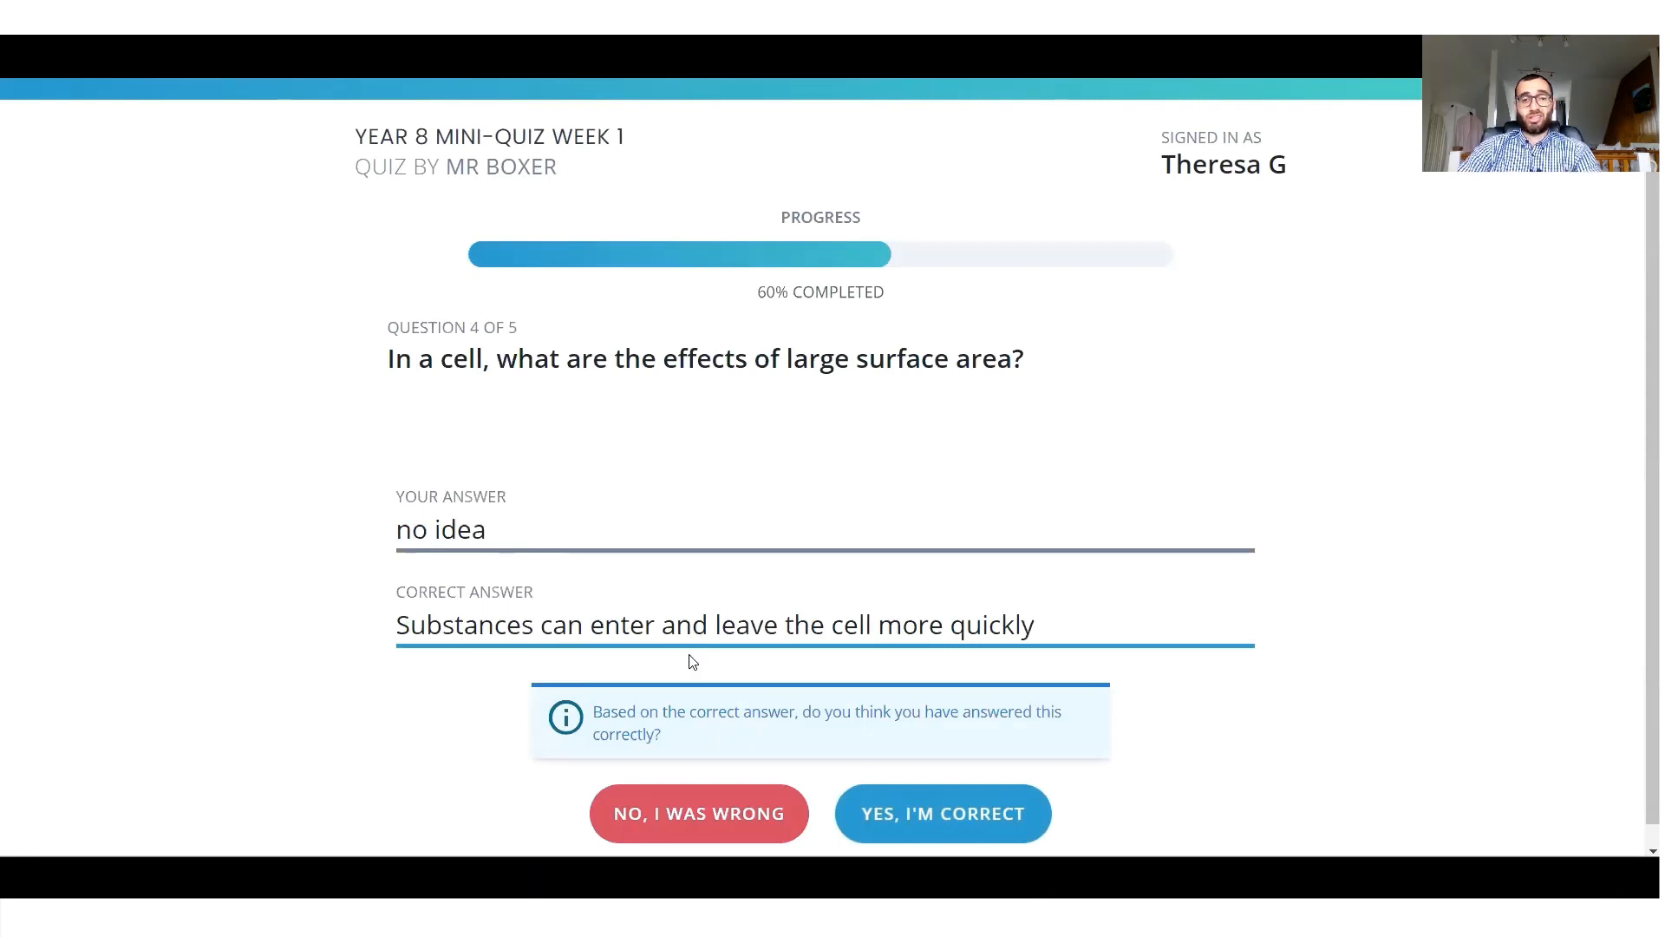
click(663, 816)
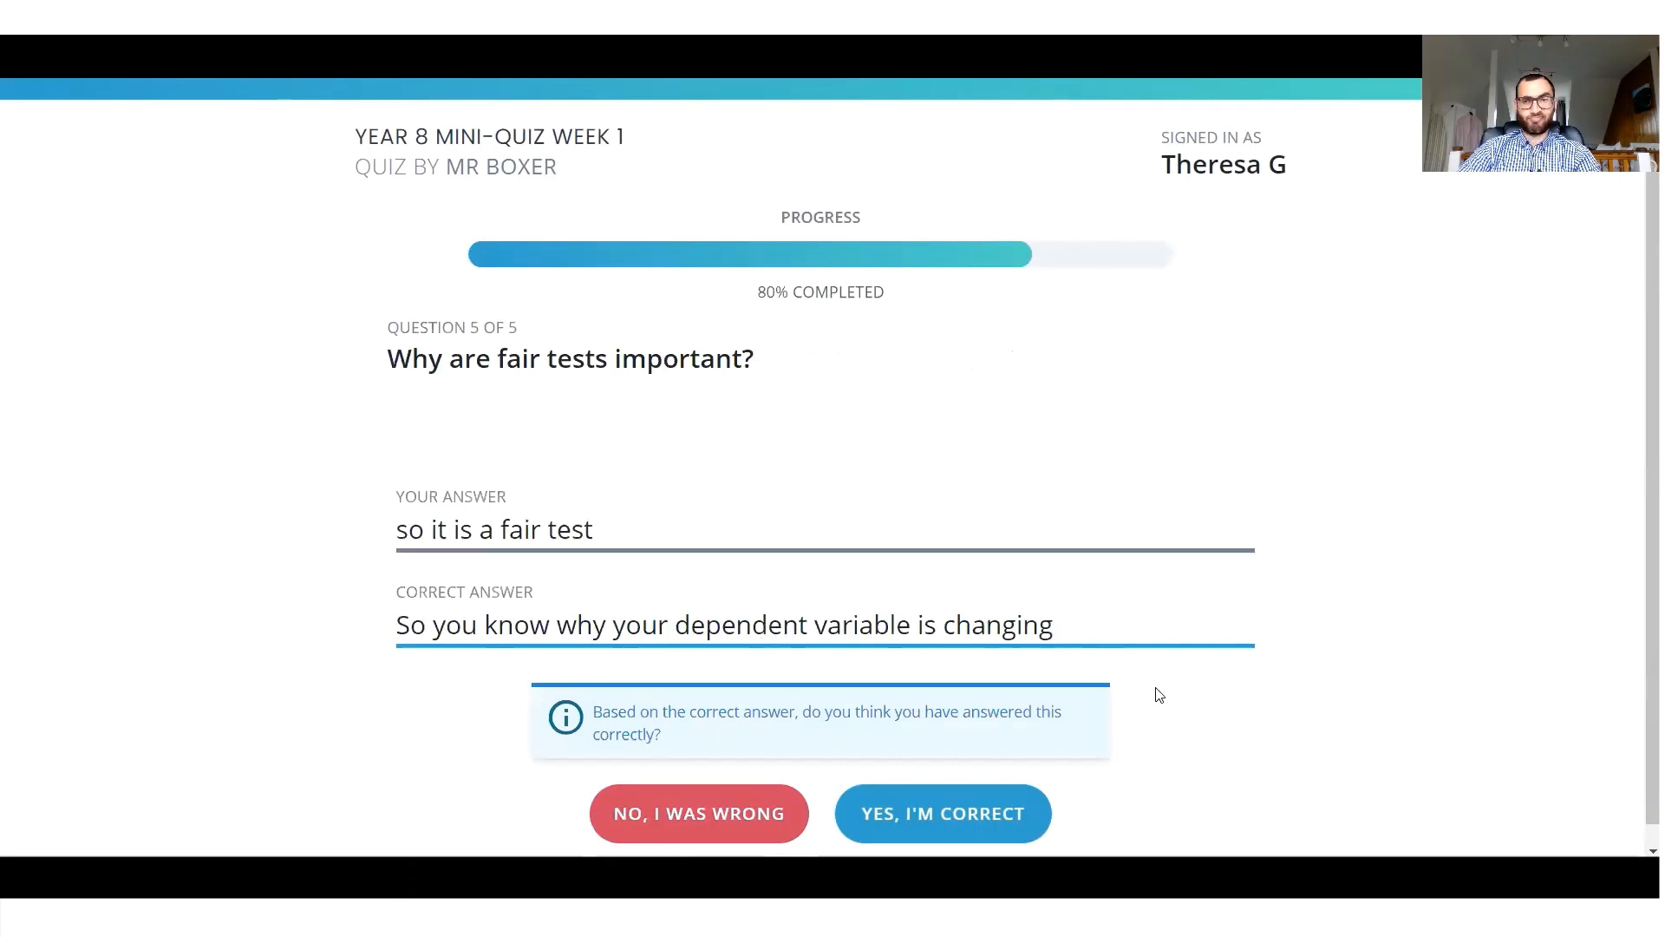
click(685, 815)
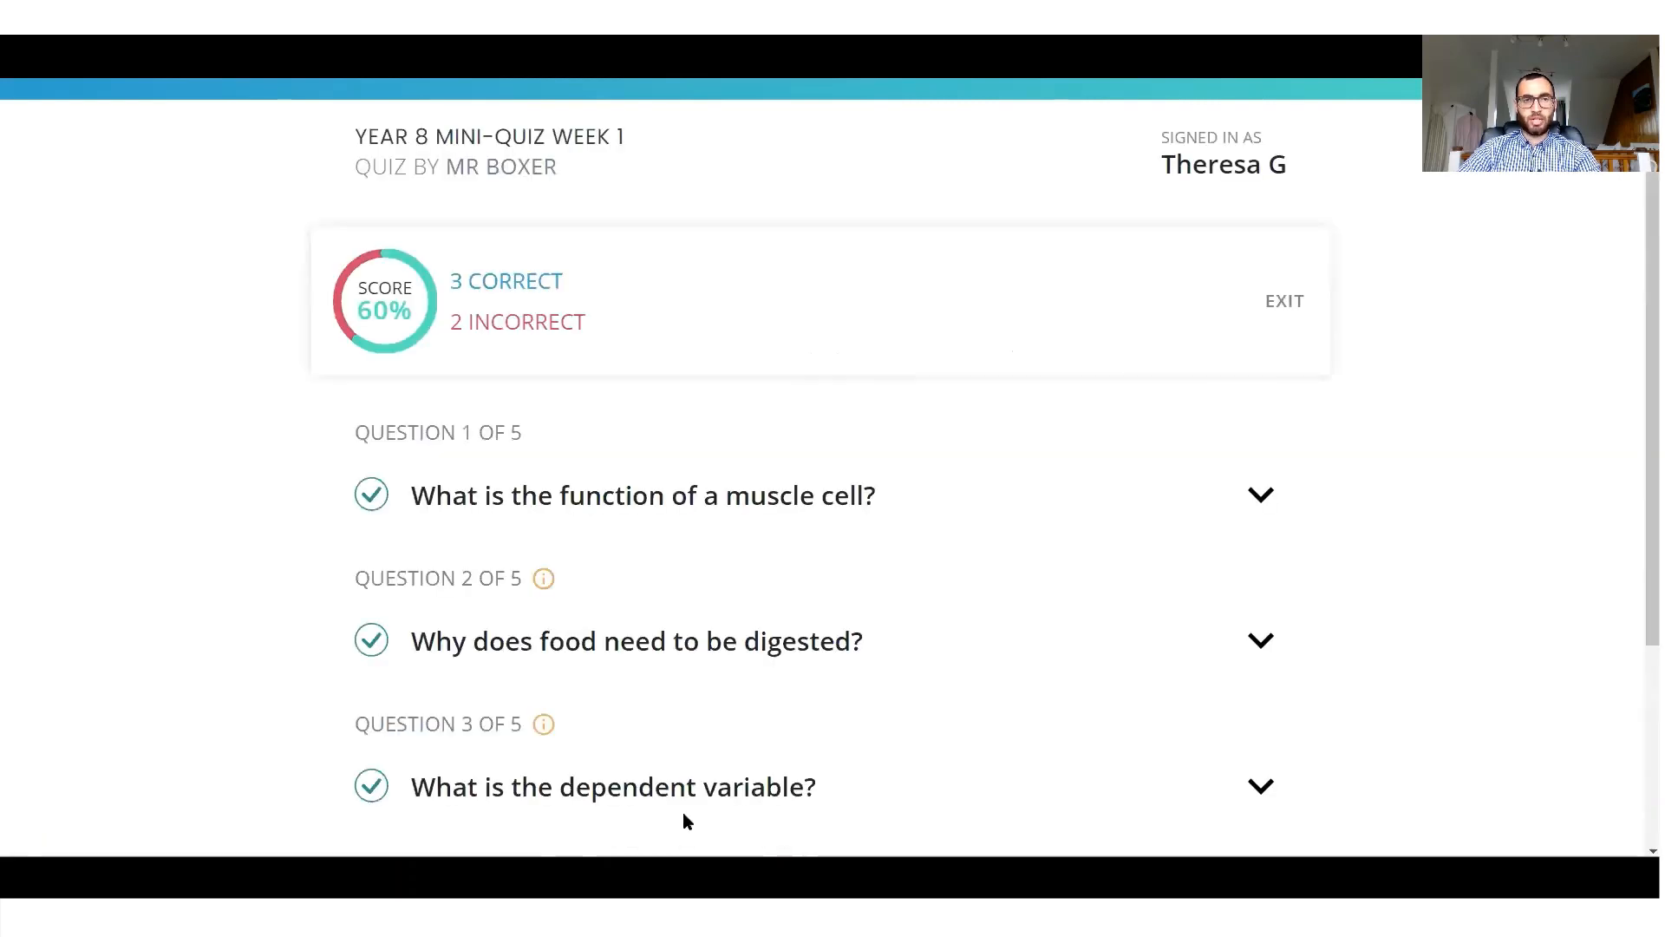
Review the quiz results and expand question 1 to compare the given answer with the correct one.
scroll(734, 646, down, 3)
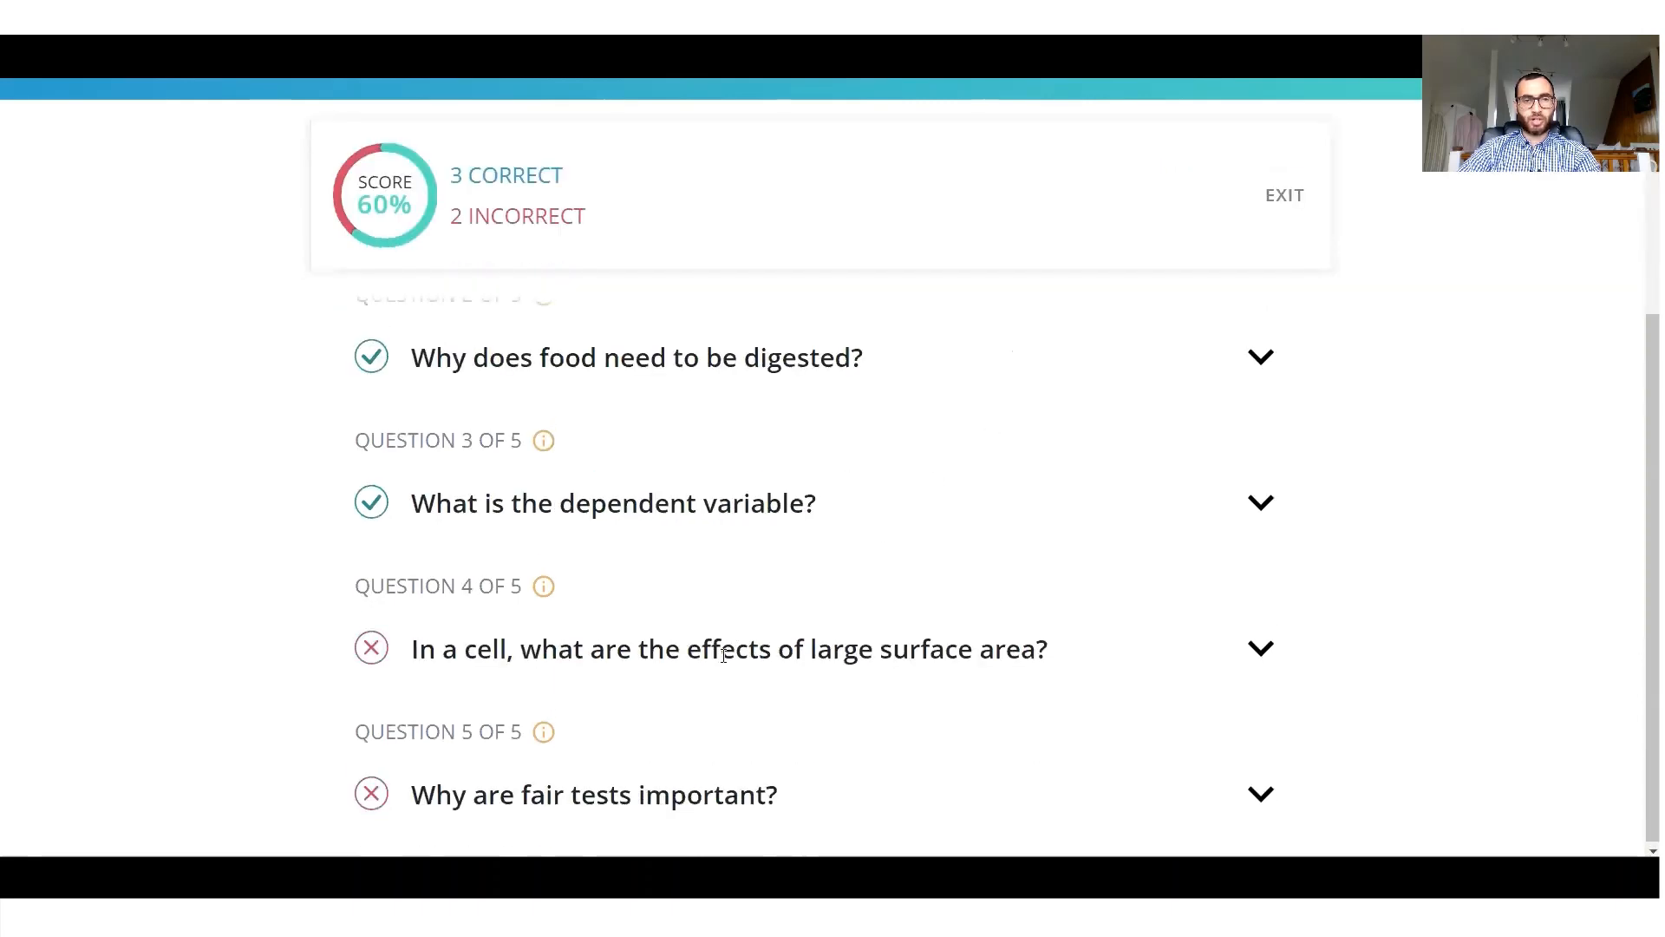
scroll(722, 649, up, 3)
scroll(654, 607, down, 3)
scroll(523, 473, up, 2)
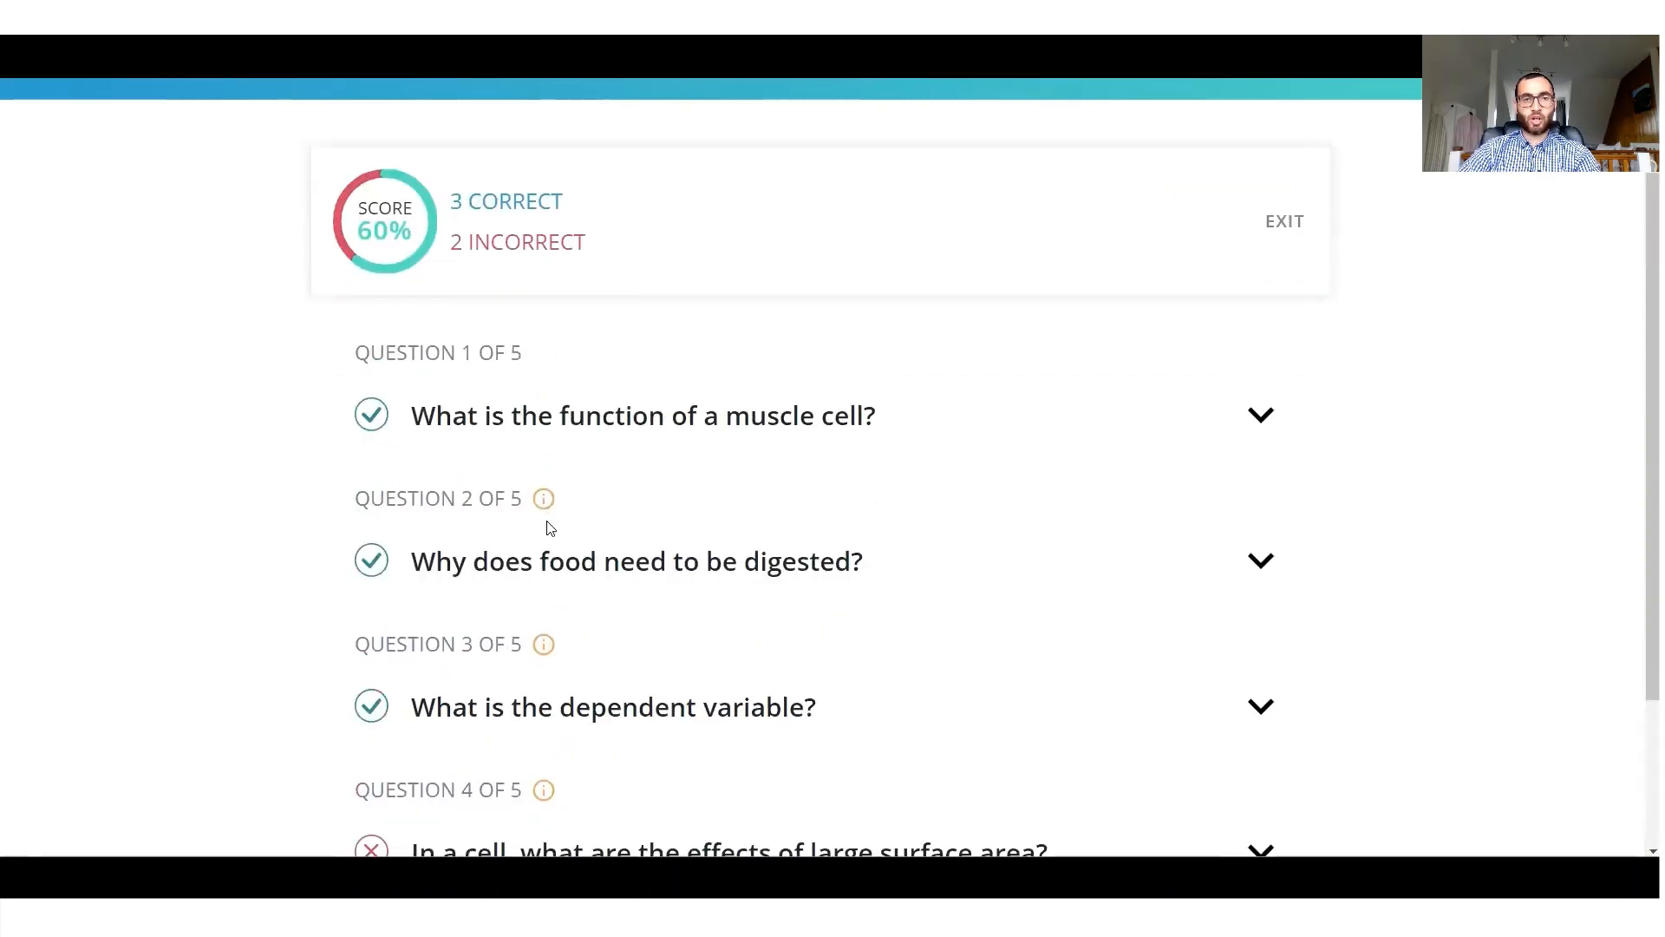
mouse_move(543, 512)
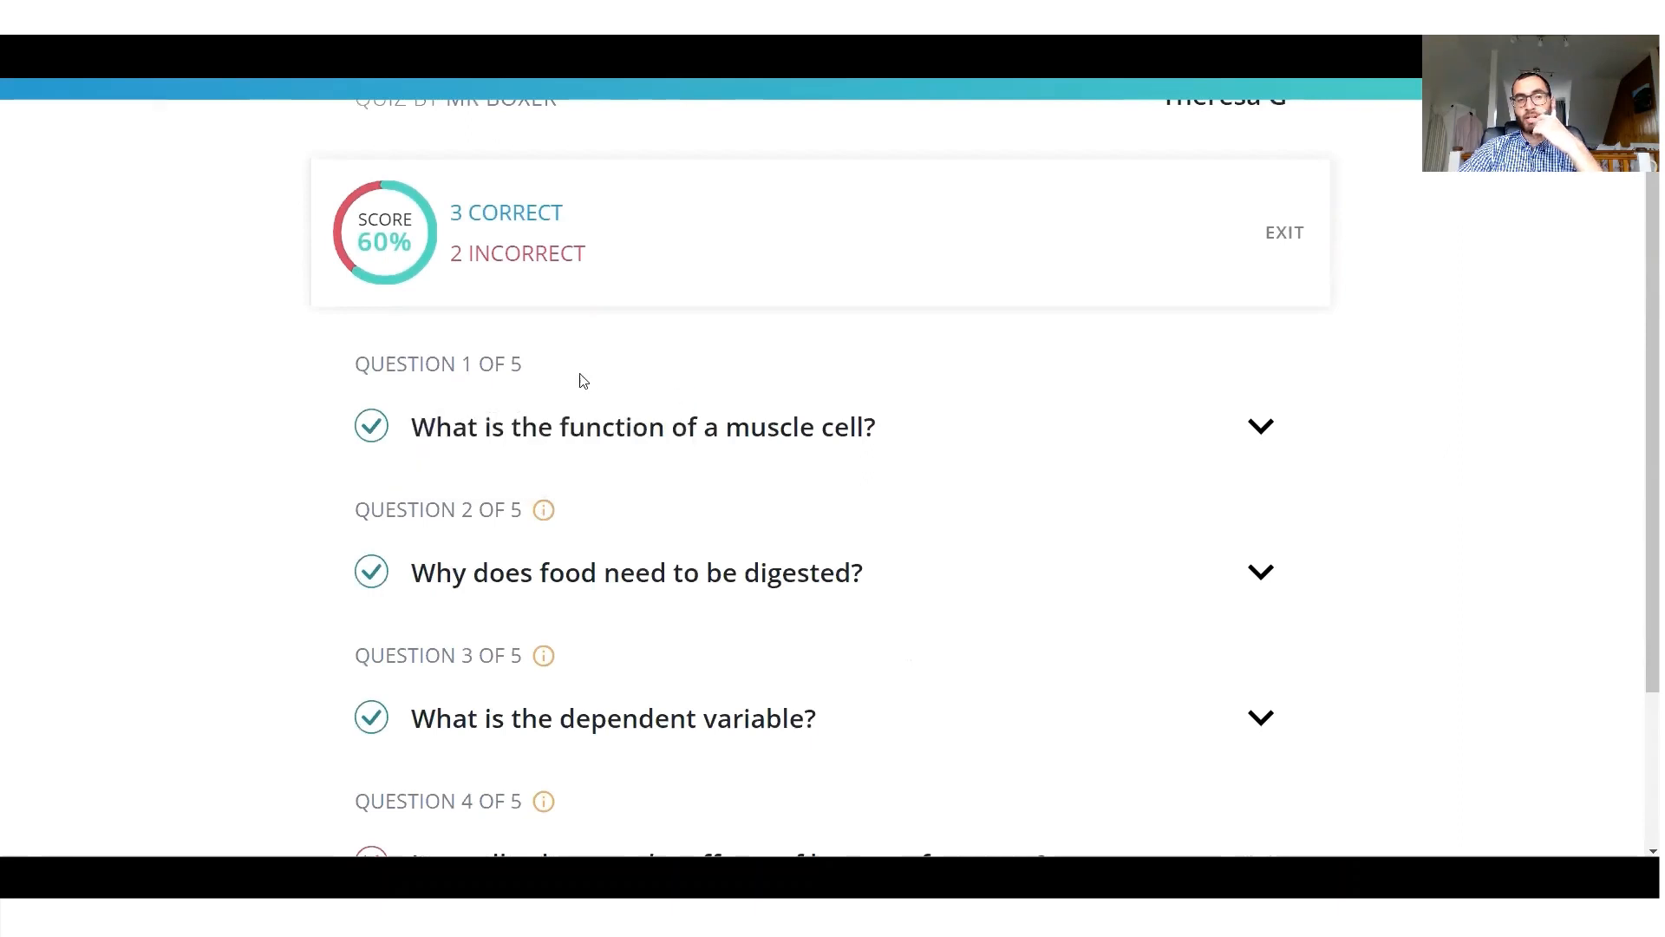
click(1257, 429)
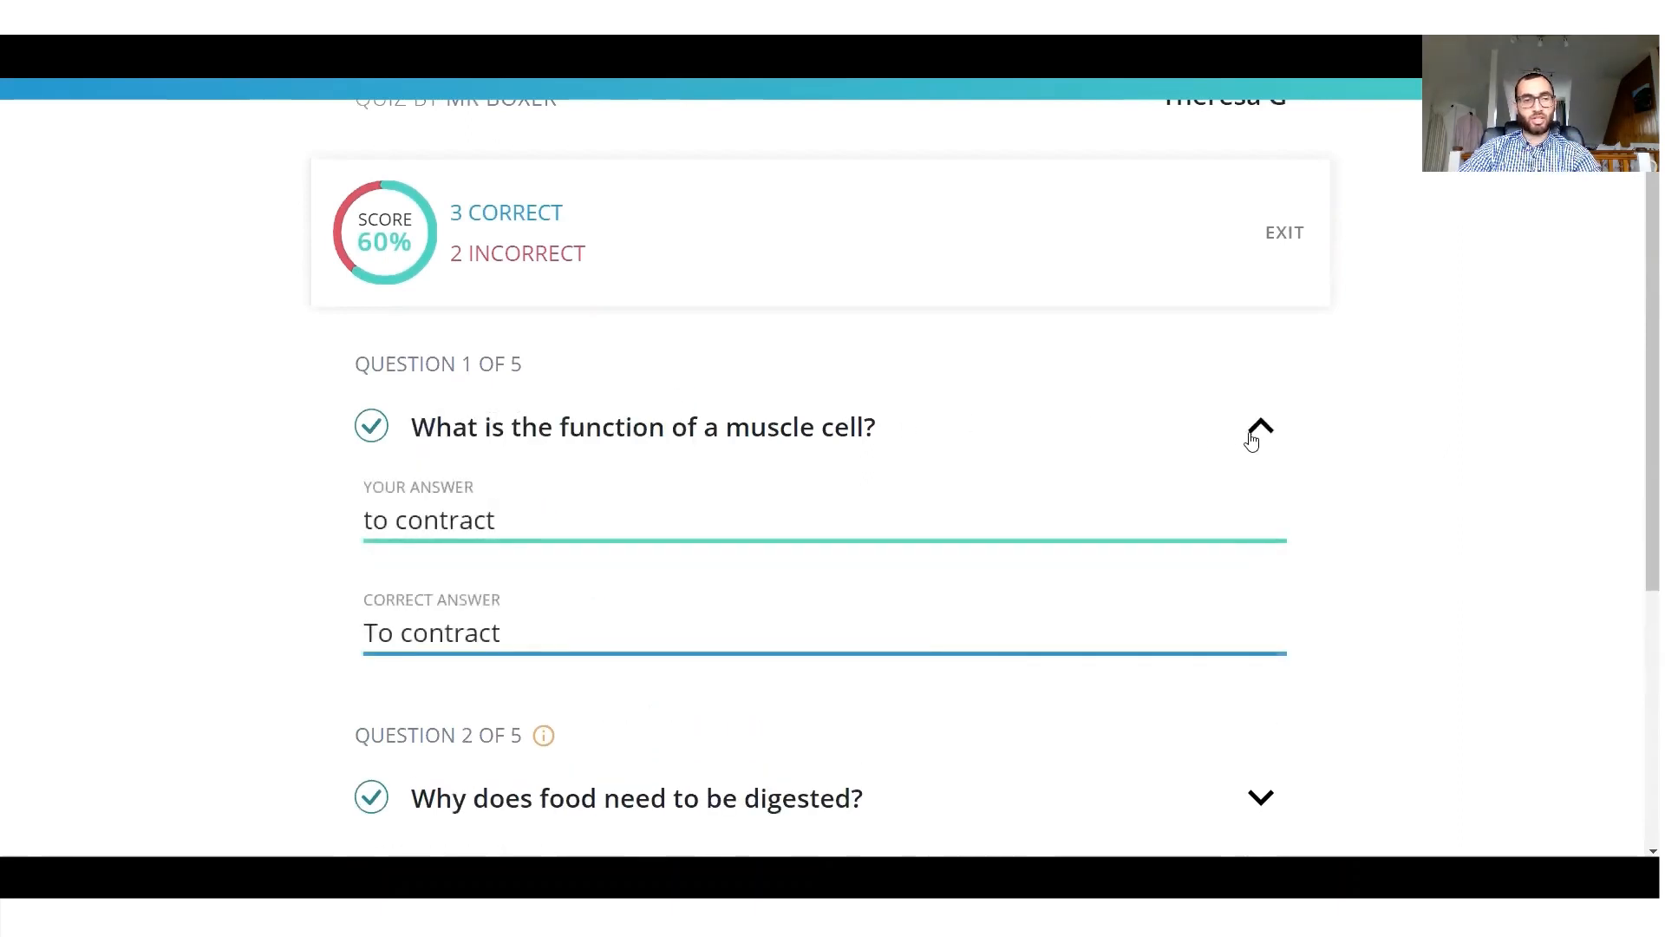
Collapse question 1, compare the given and correct answers for the food digestion question, and exit the quiz results.
click(1255, 434)
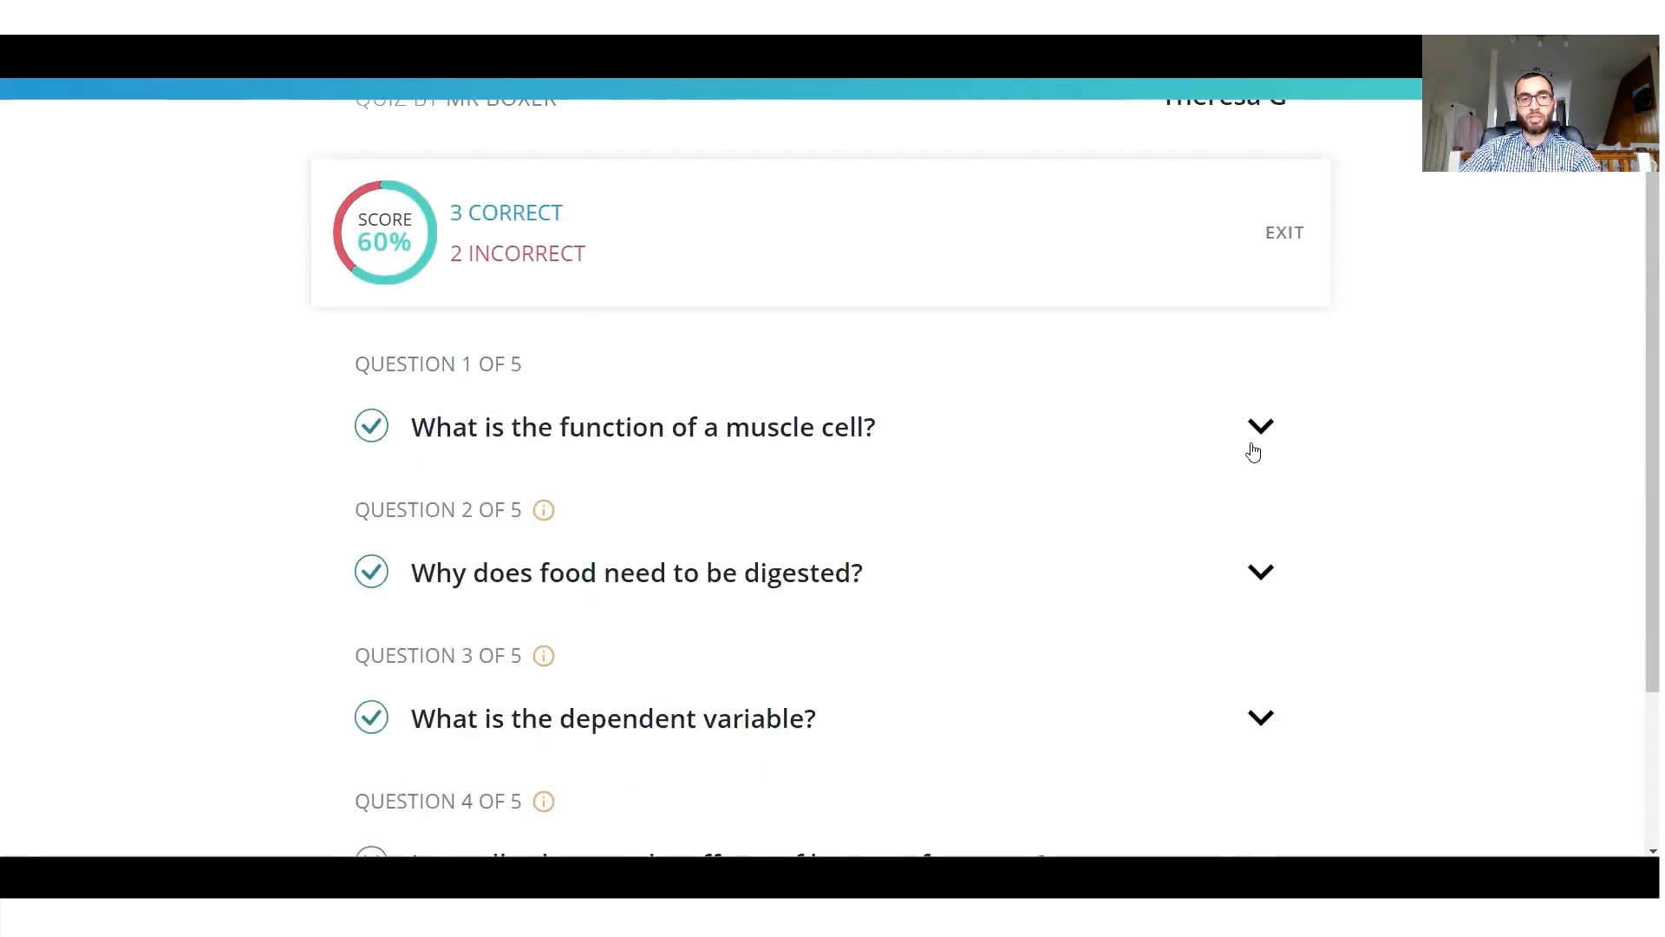
click(1249, 575)
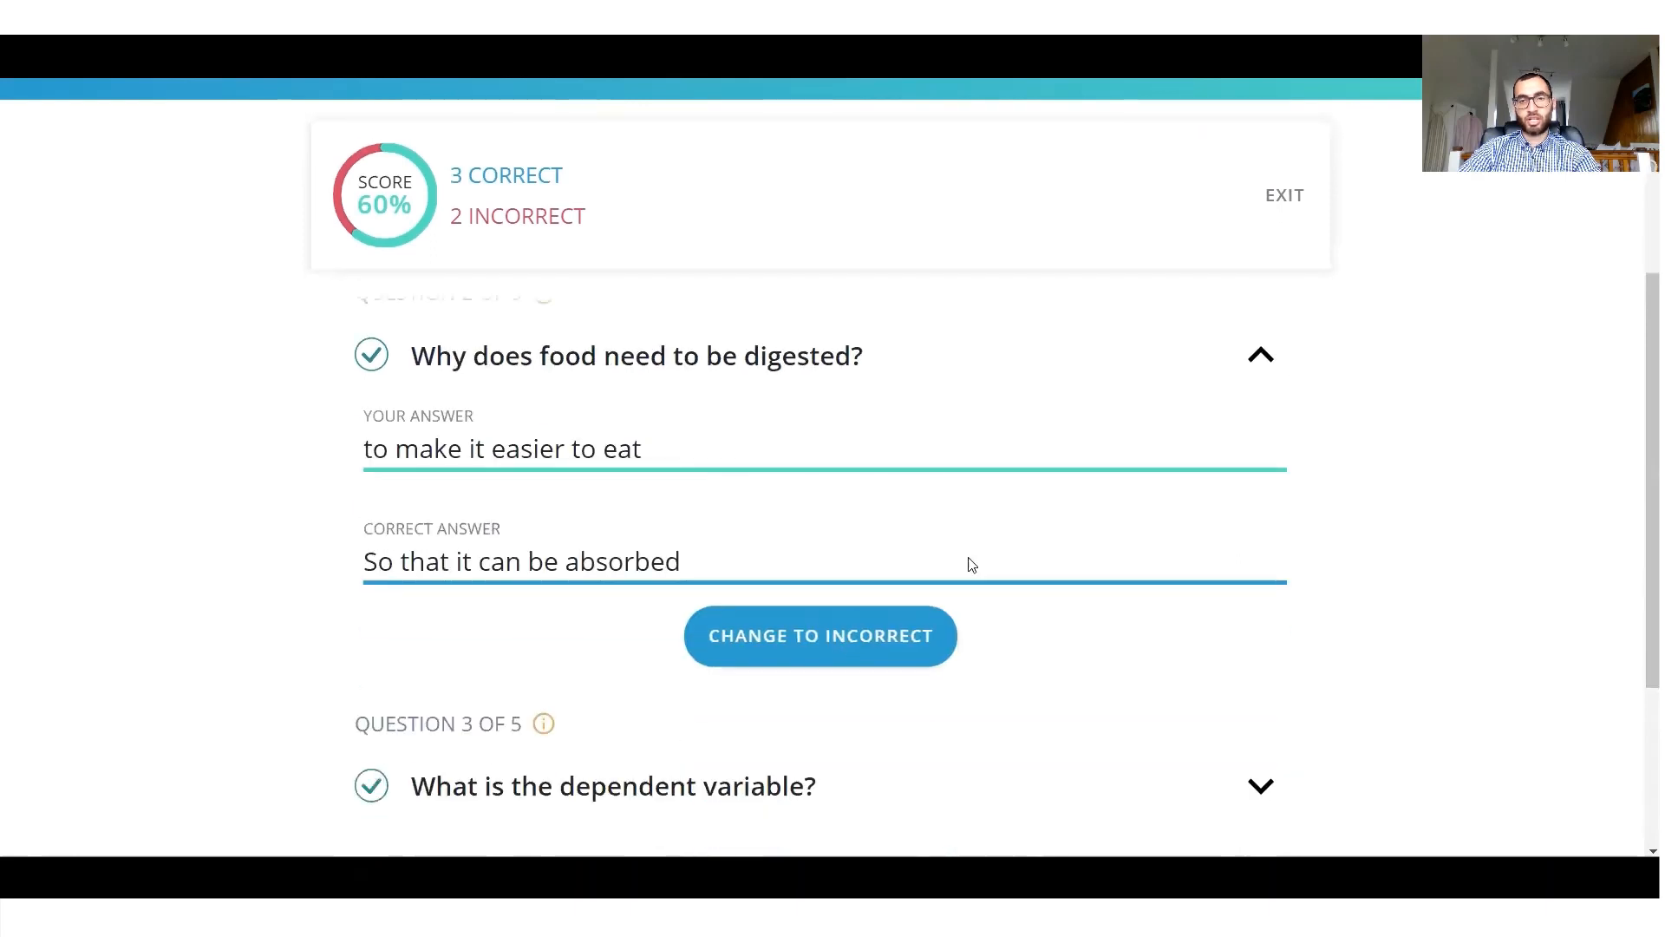
click(1261, 355)
scroll(929, 420, up, 3)
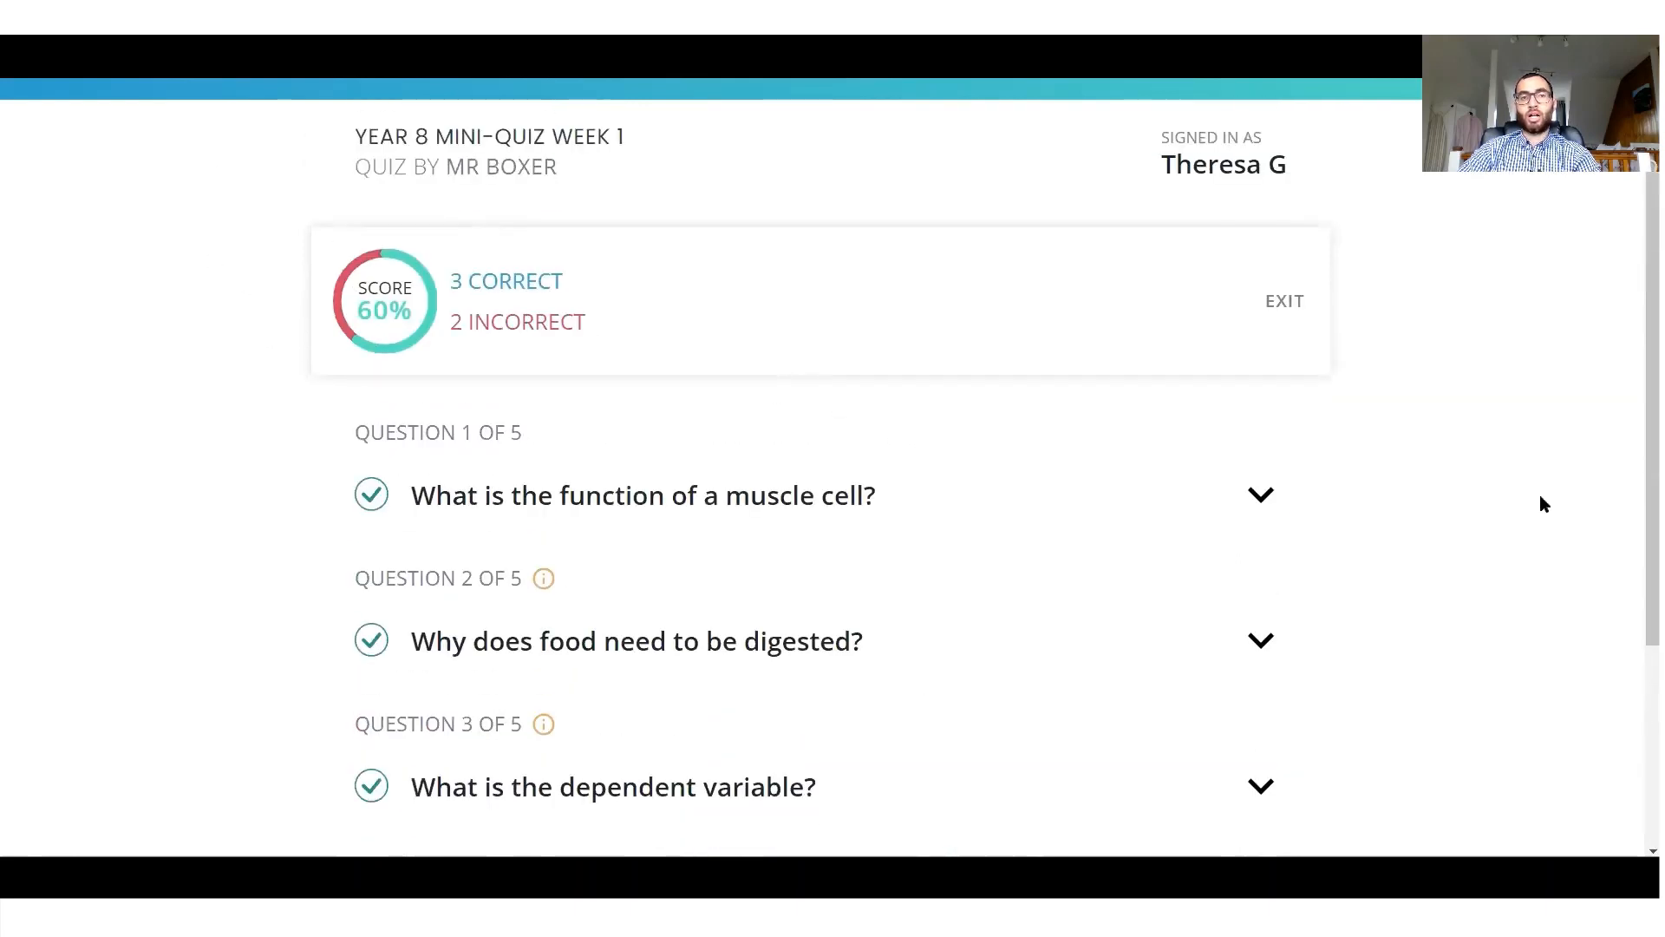
click(1294, 309)
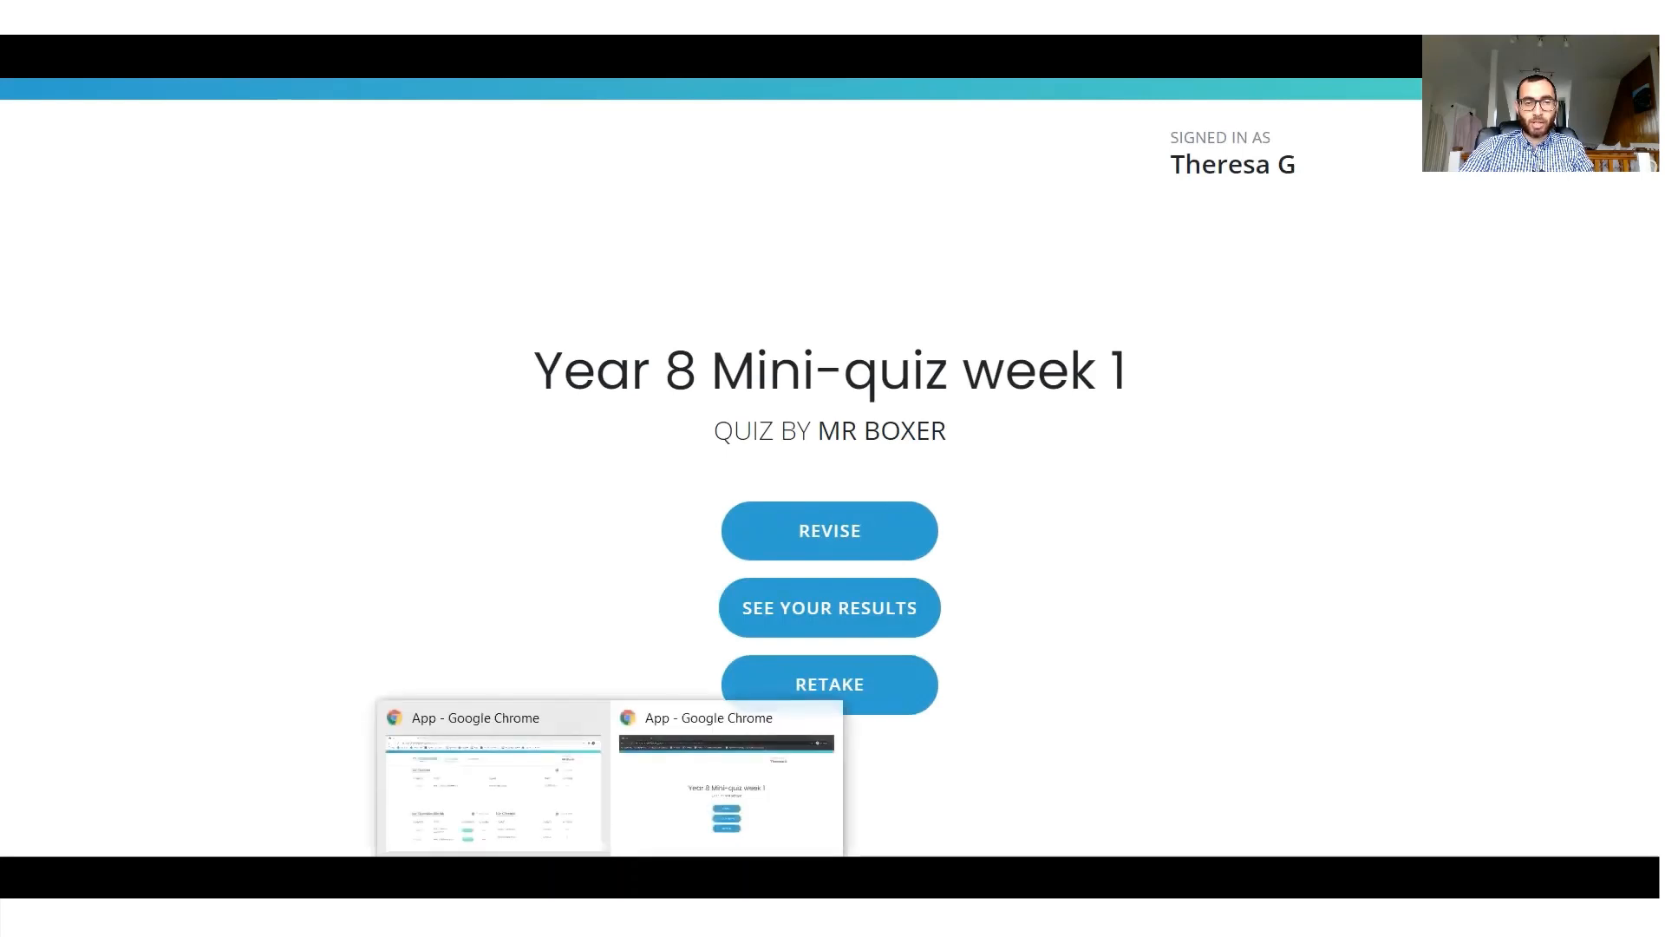
Switch to the teacher dashboard window and begin marking Year 8 Mini-quiz week 1, confirming that the quiz gets locked.
click(462, 759)
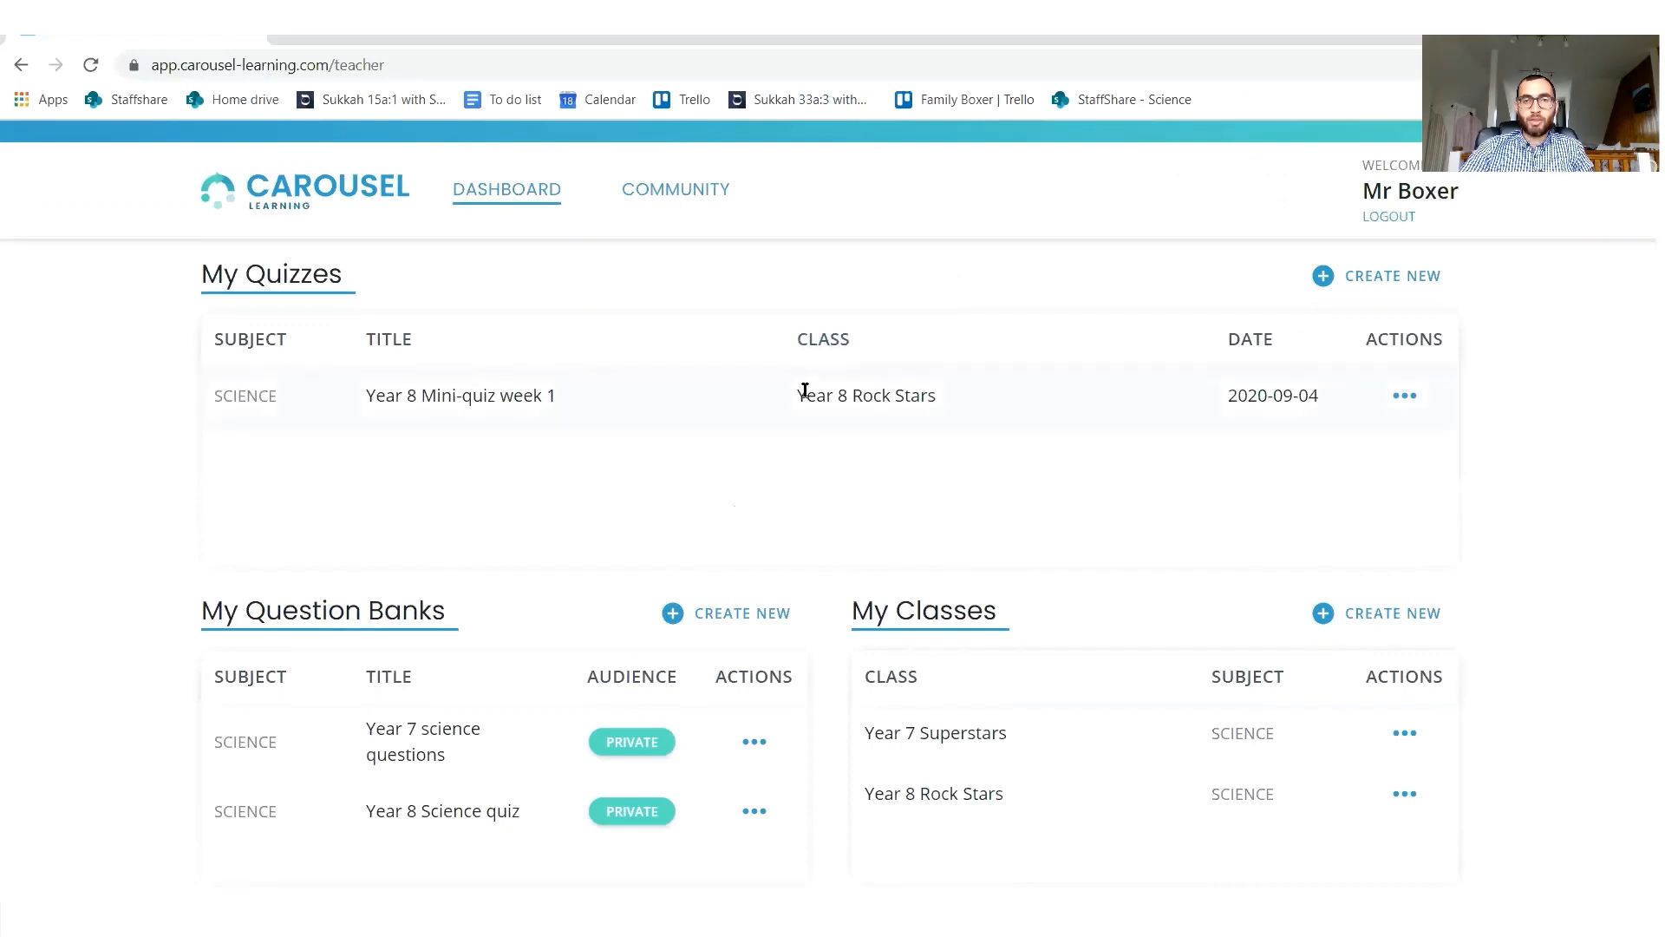
click(1404, 397)
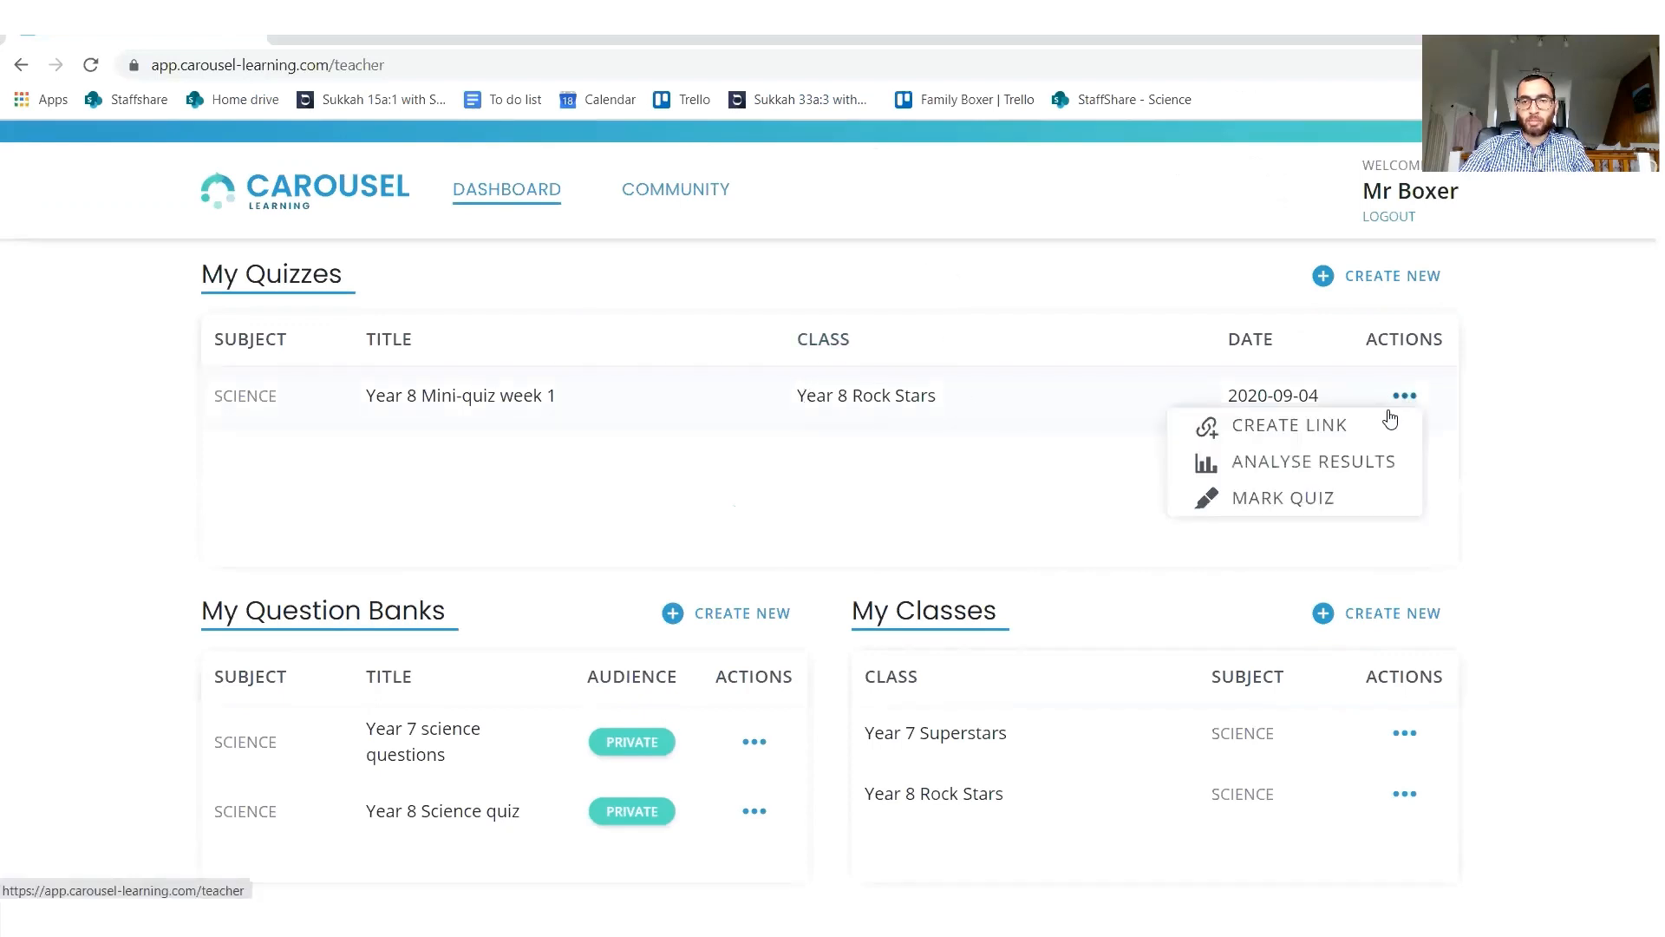
click(1319, 497)
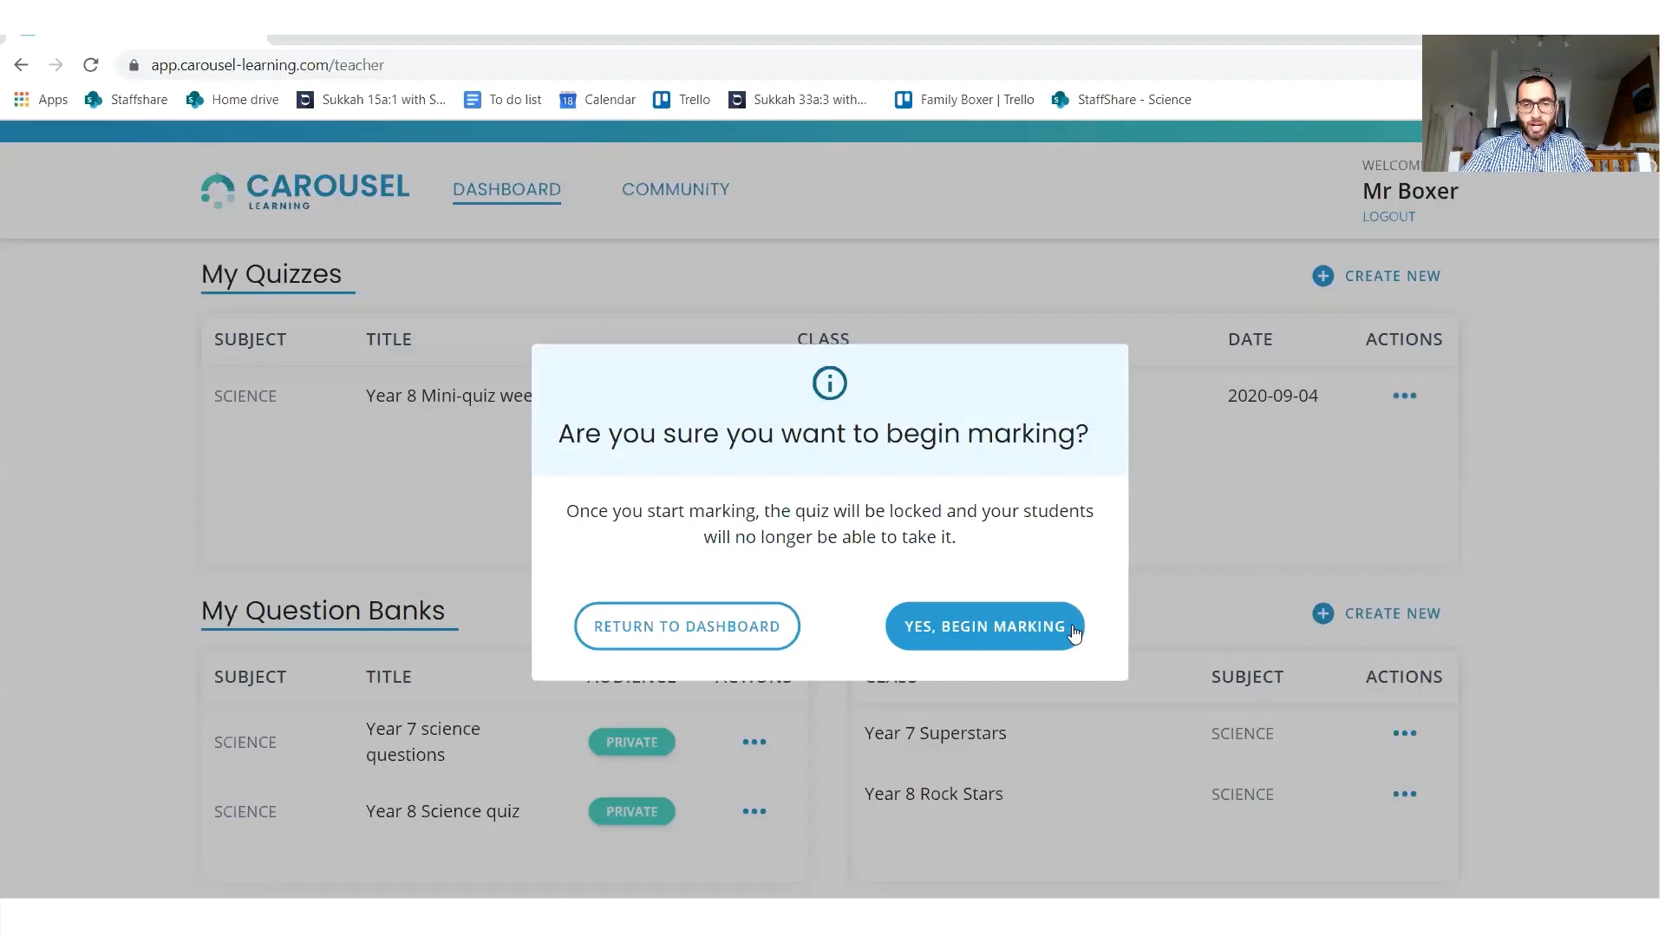
click(989, 625)
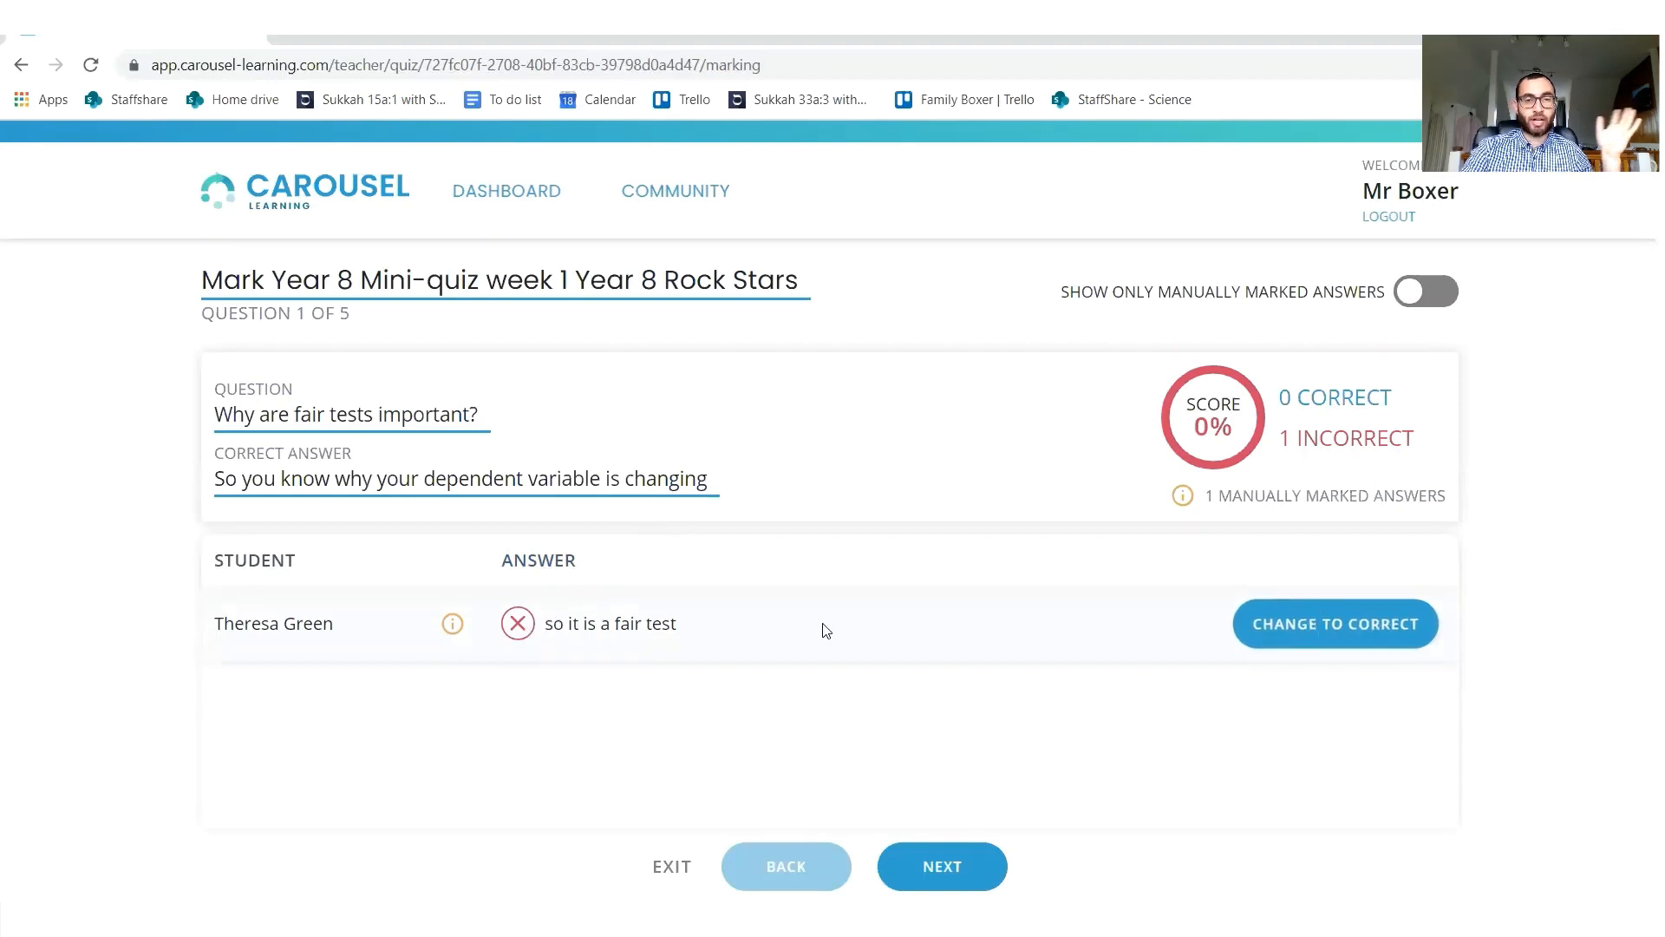
Advance past the fair tests and muscle cell questions and change the food digestion answer "to make it easier to eat" to incorrect.
click(942, 867)
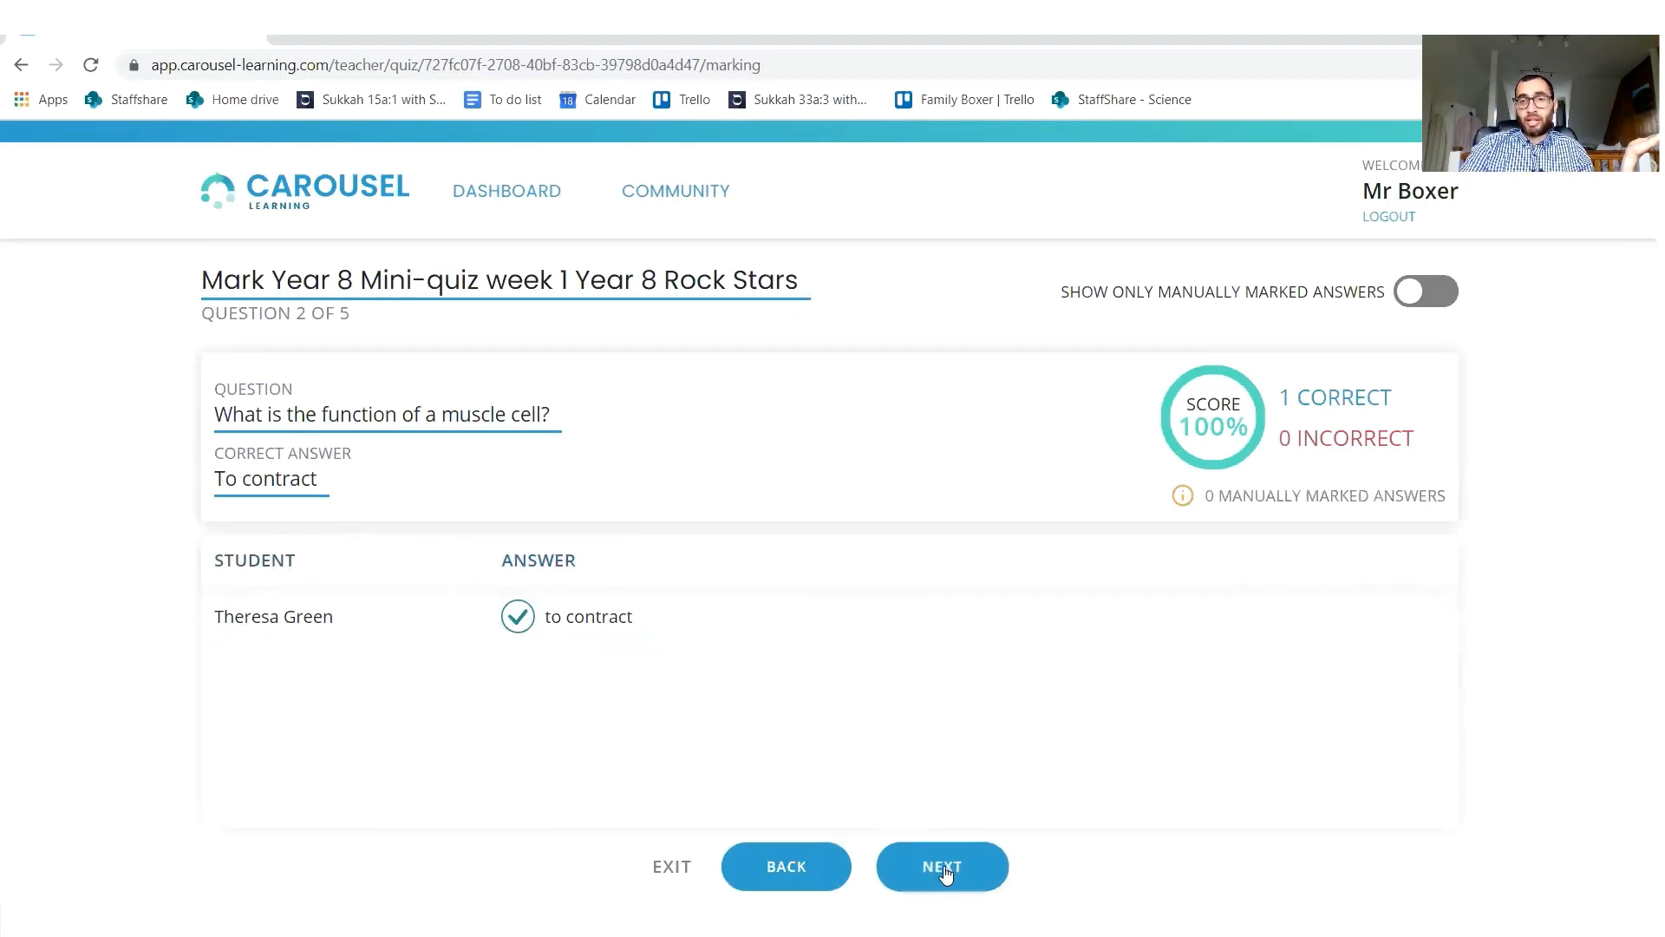
click(991, 868)
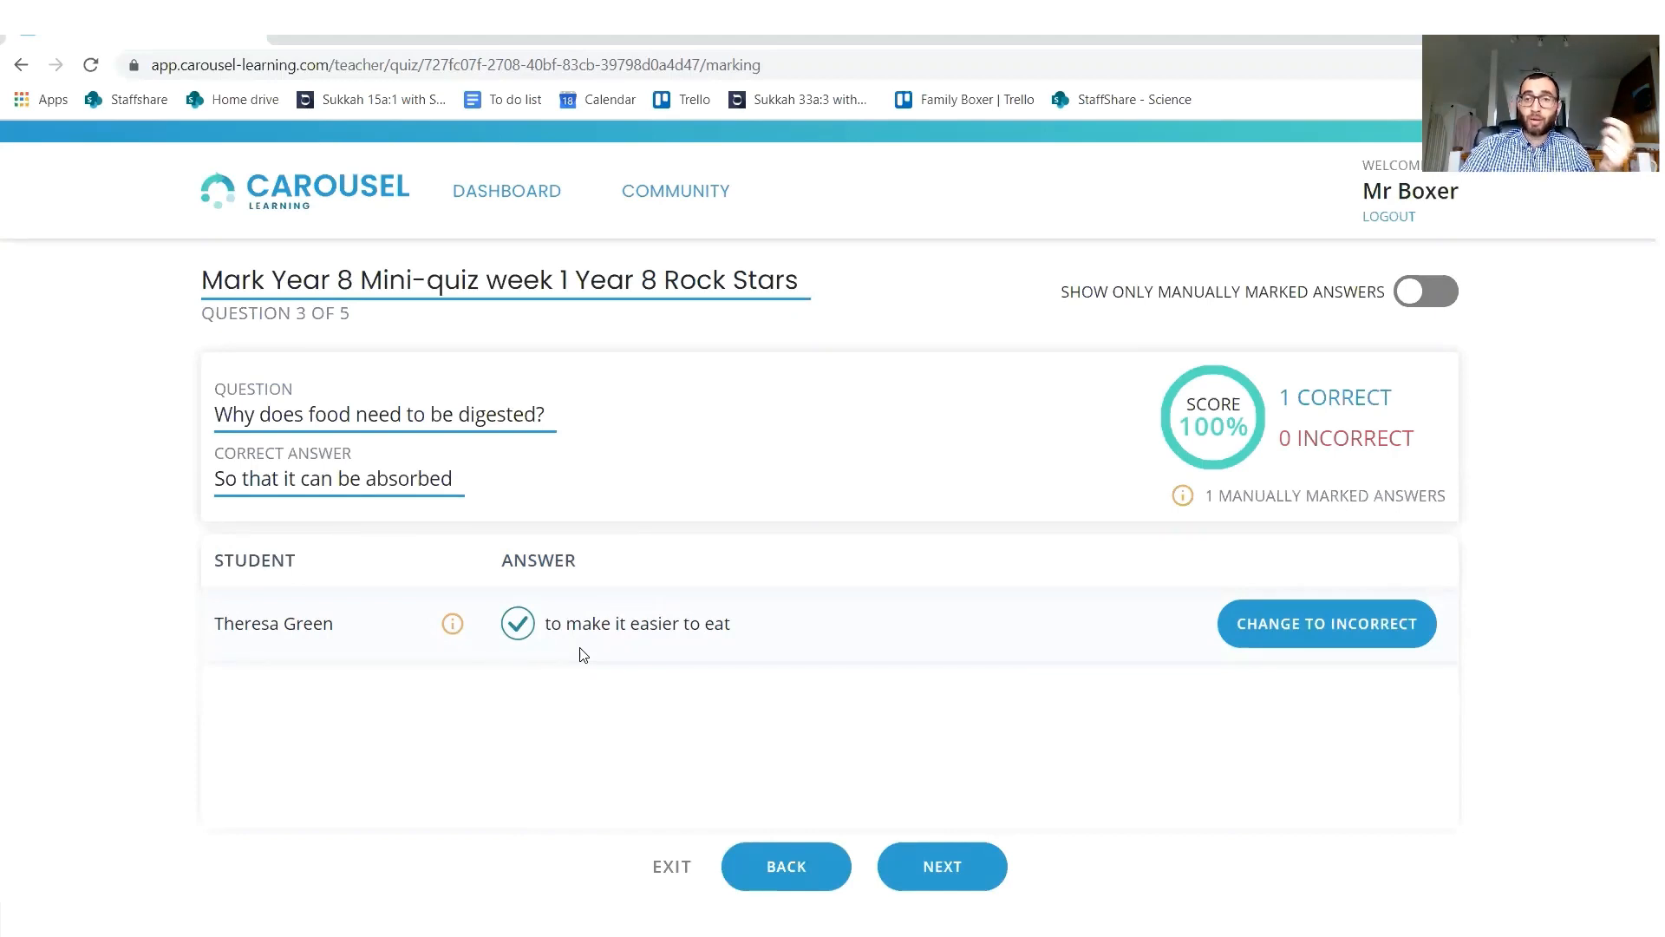
click(1260, 639)
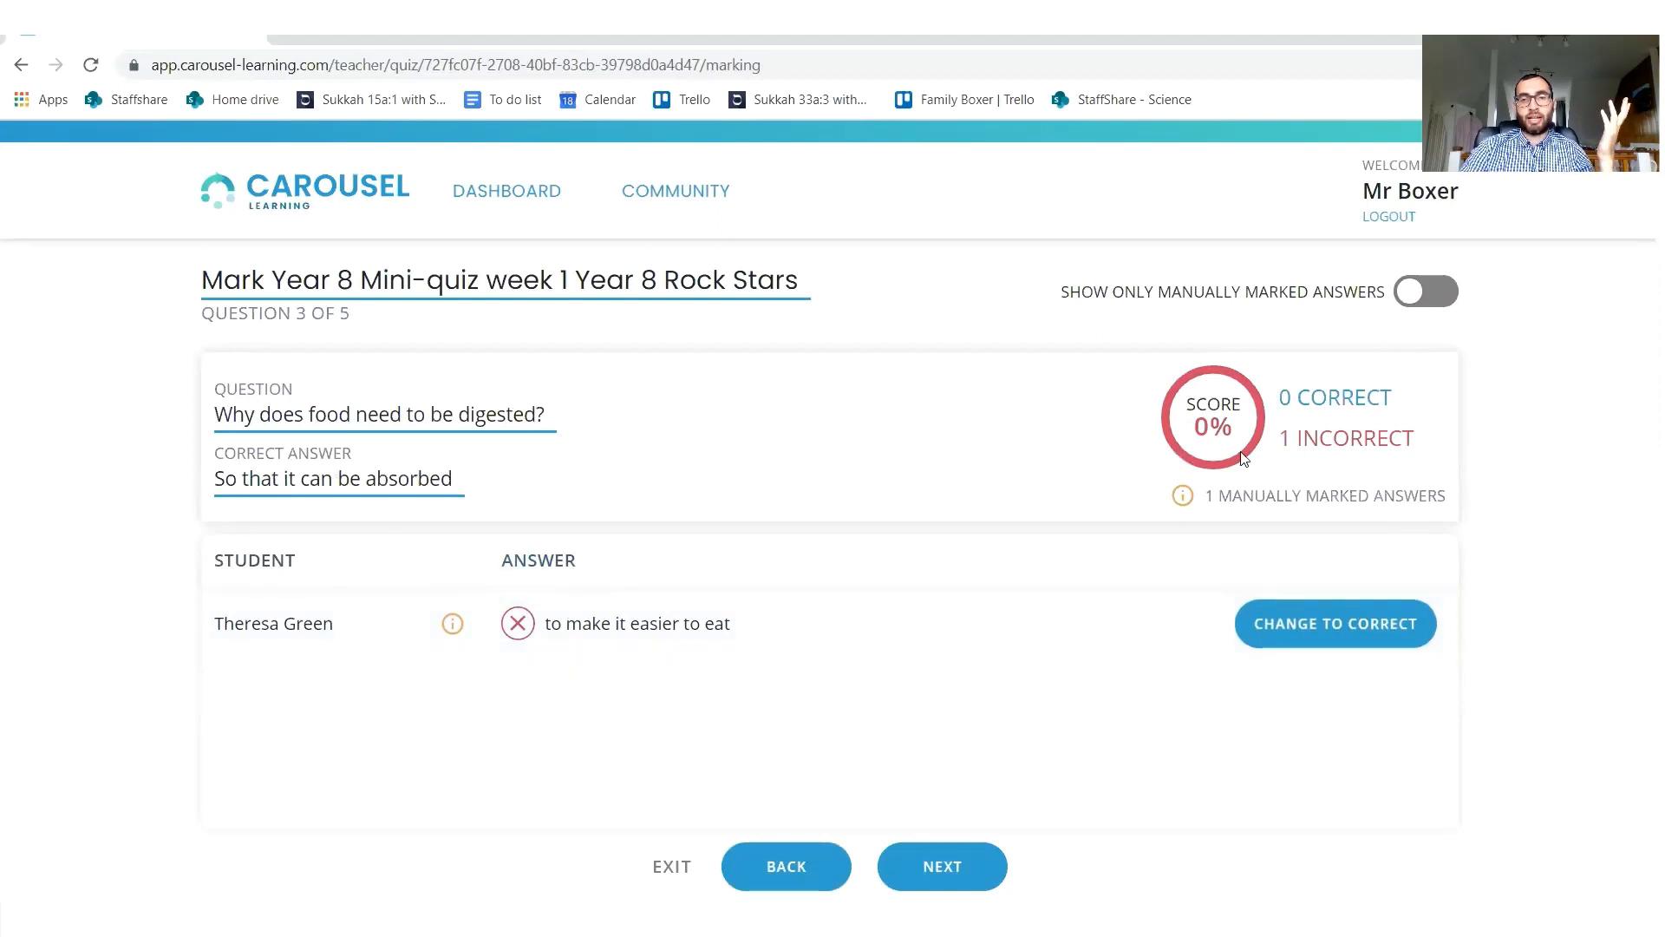
Check the marking of the surface area and dependent variable answers, and exit marking to the dashboard.
click(936, 862)
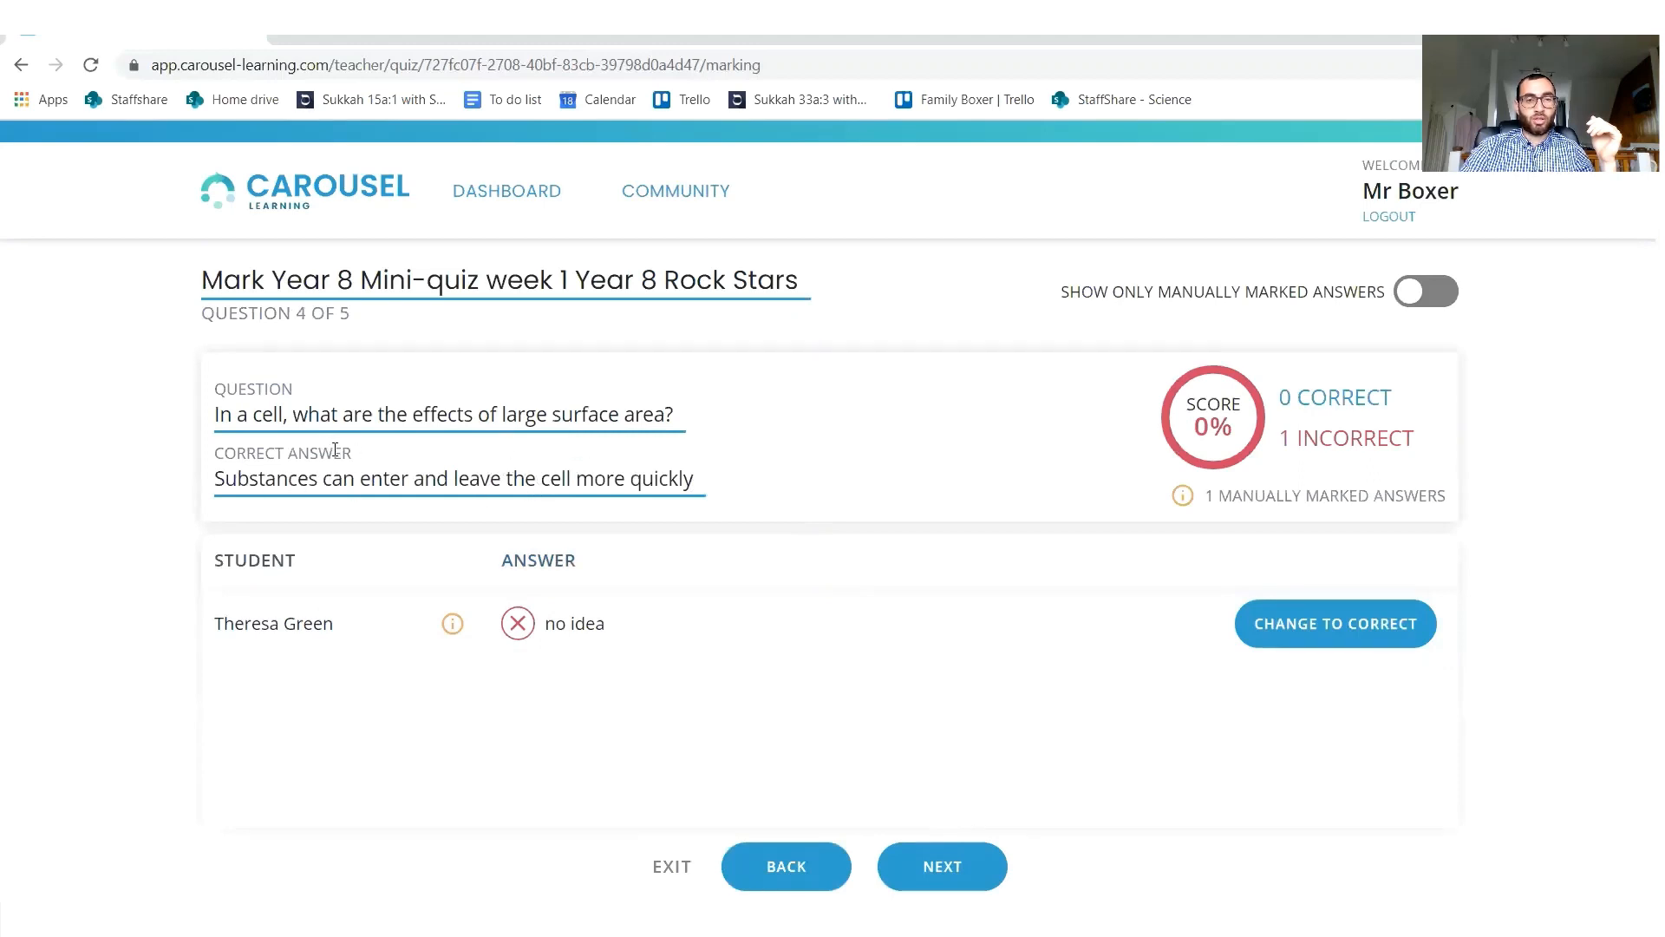
click(945, 861)
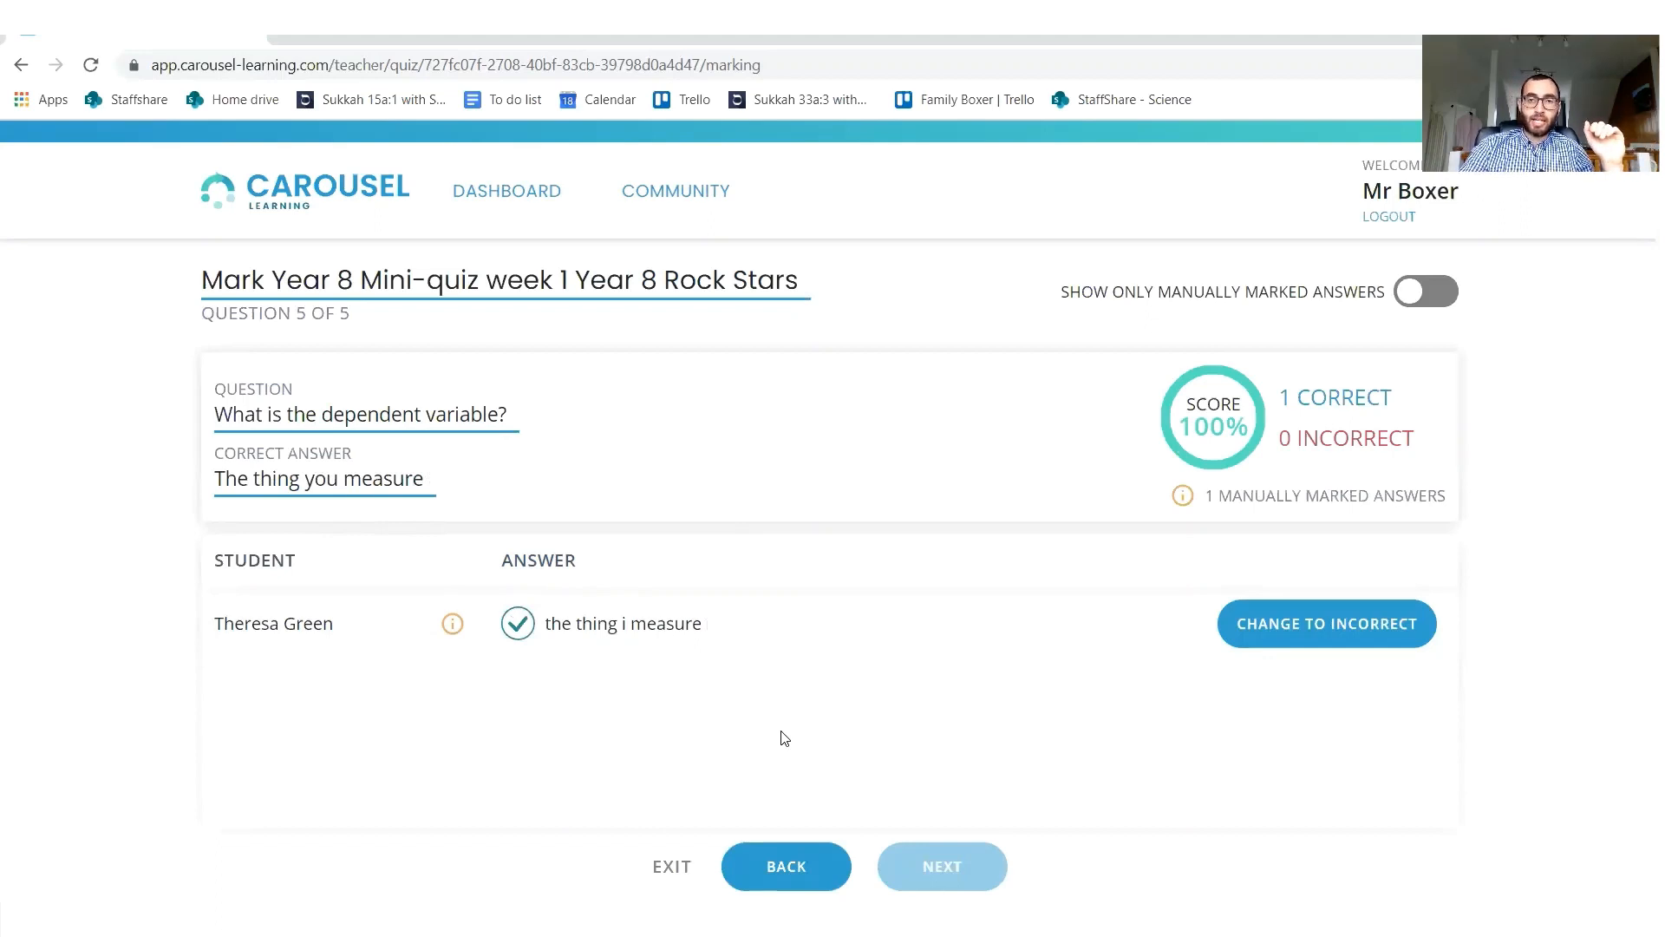
click(675, 867)
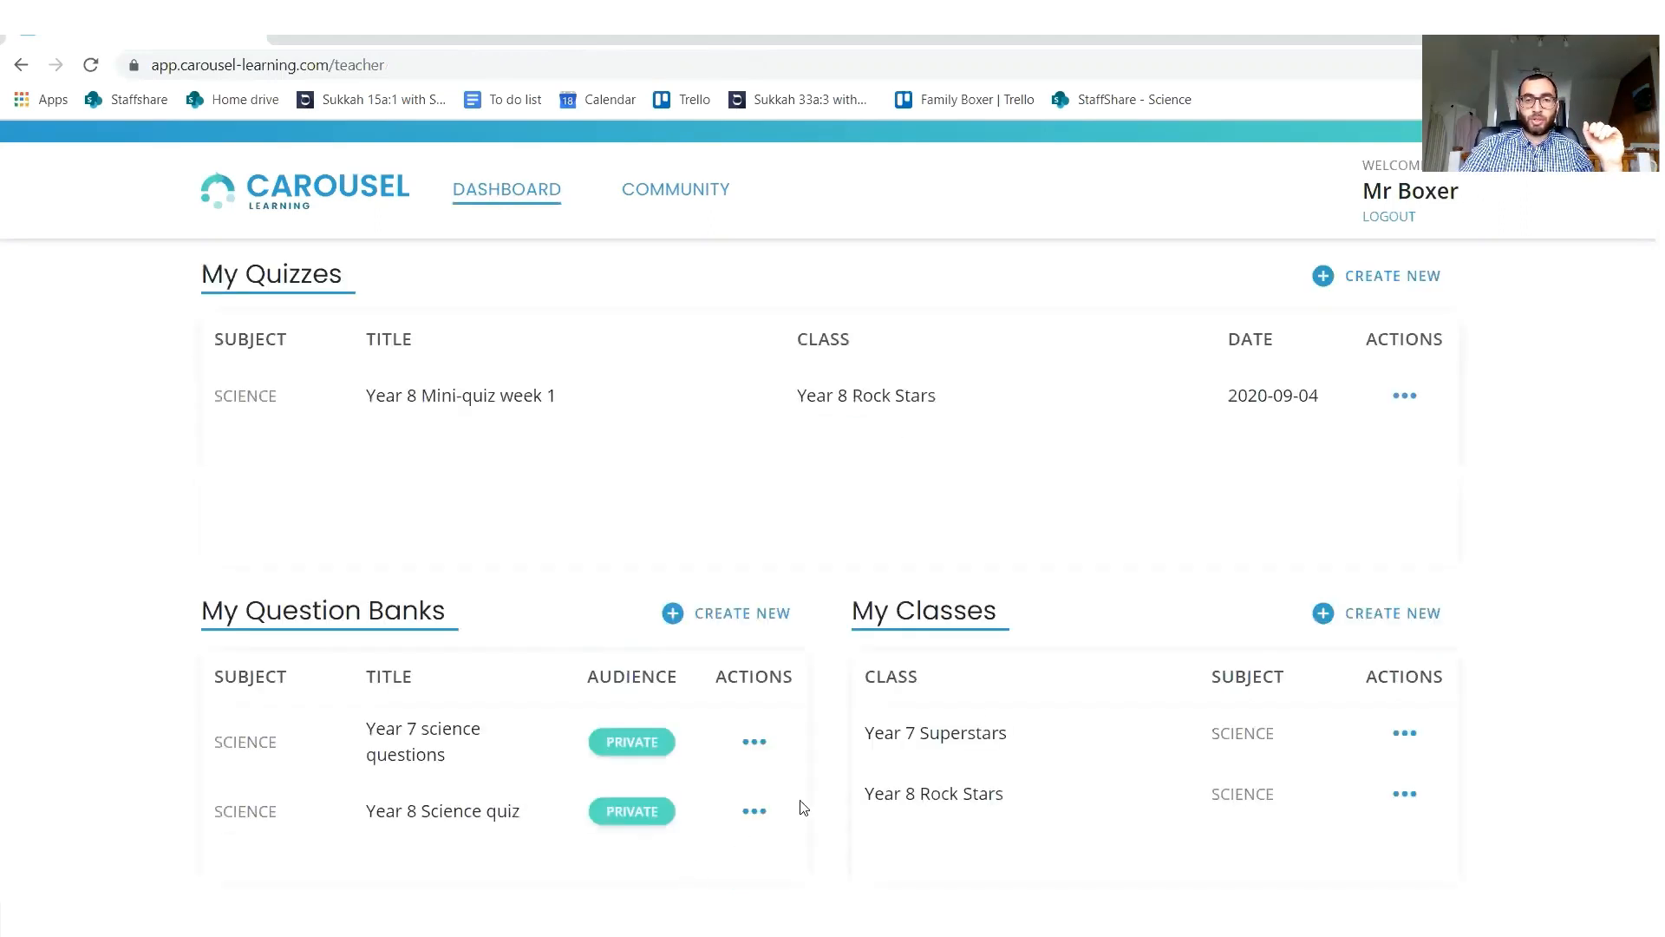